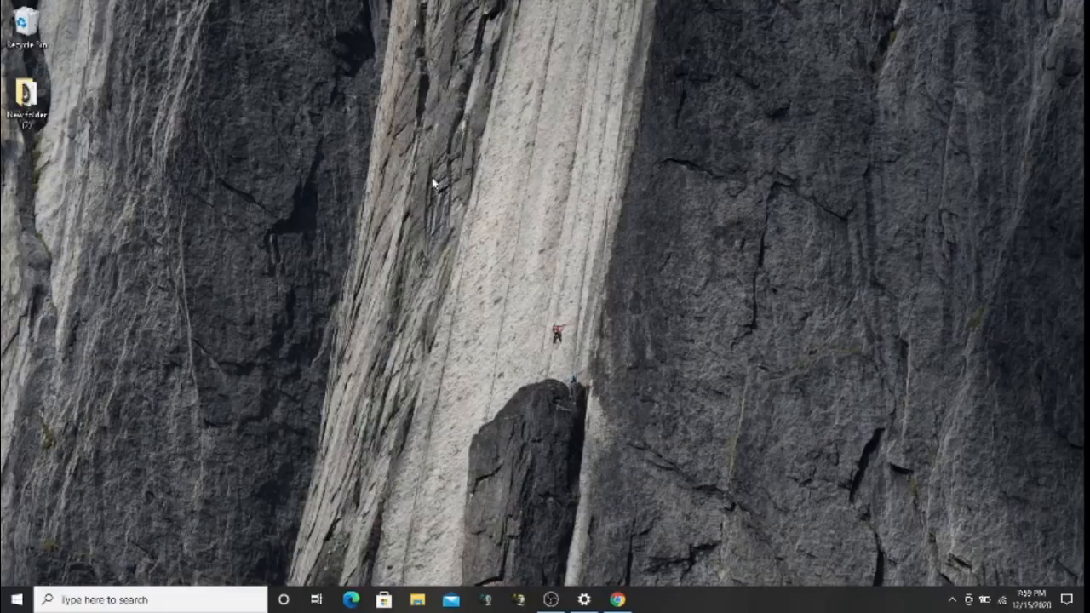
# Search Google in Chrome for 'winrar download' and open the official win-rar.com result
pyautogui.click(619, 601)
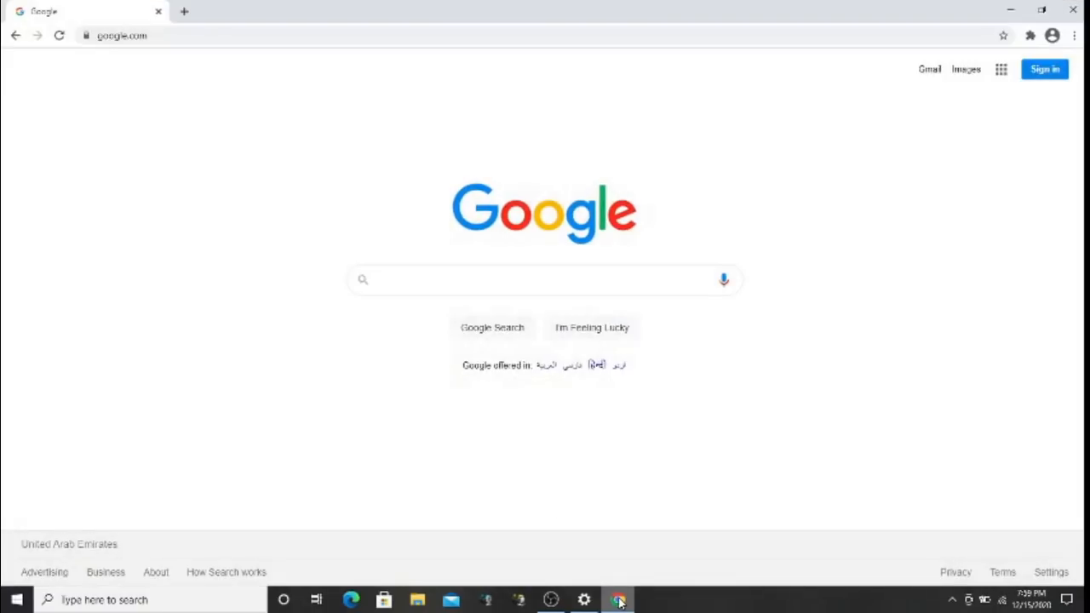
pyautogui.click(411, 277)
pyautogui.write('w')
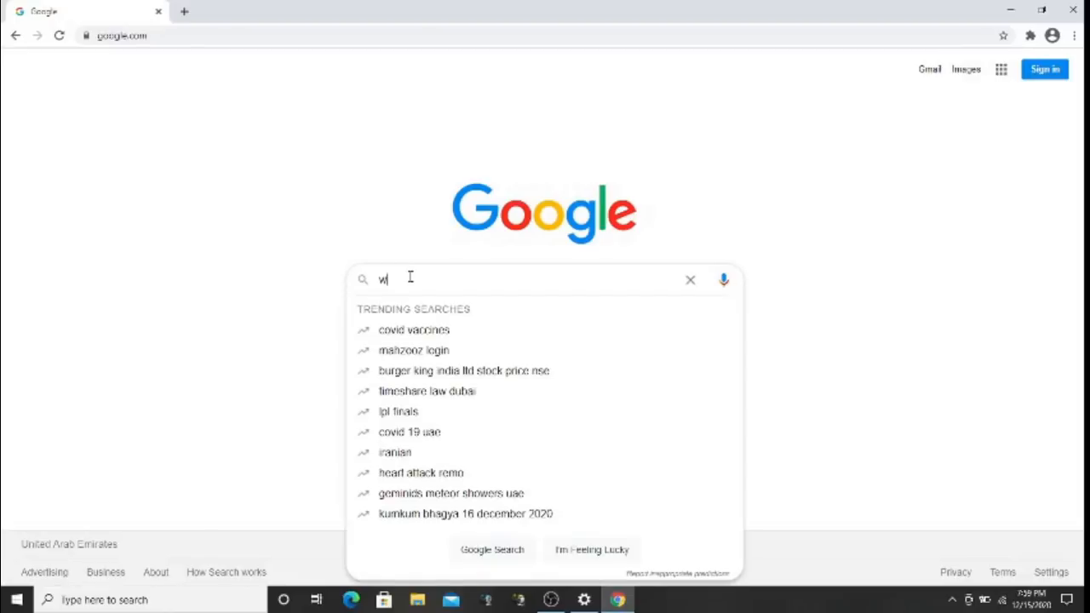
pyautogui.write('in')
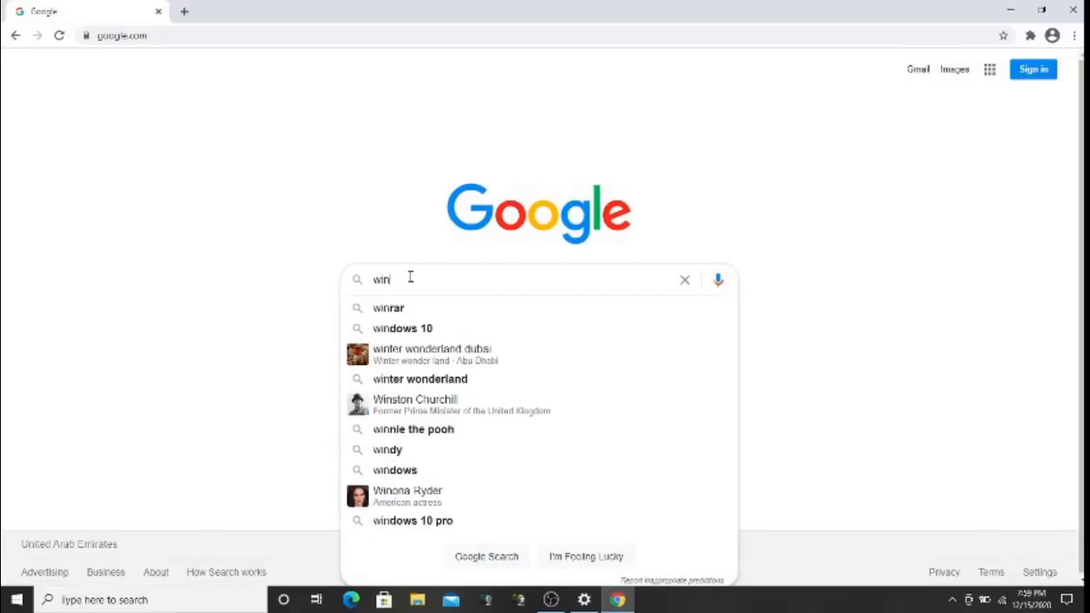
pyautogui.press('Down')
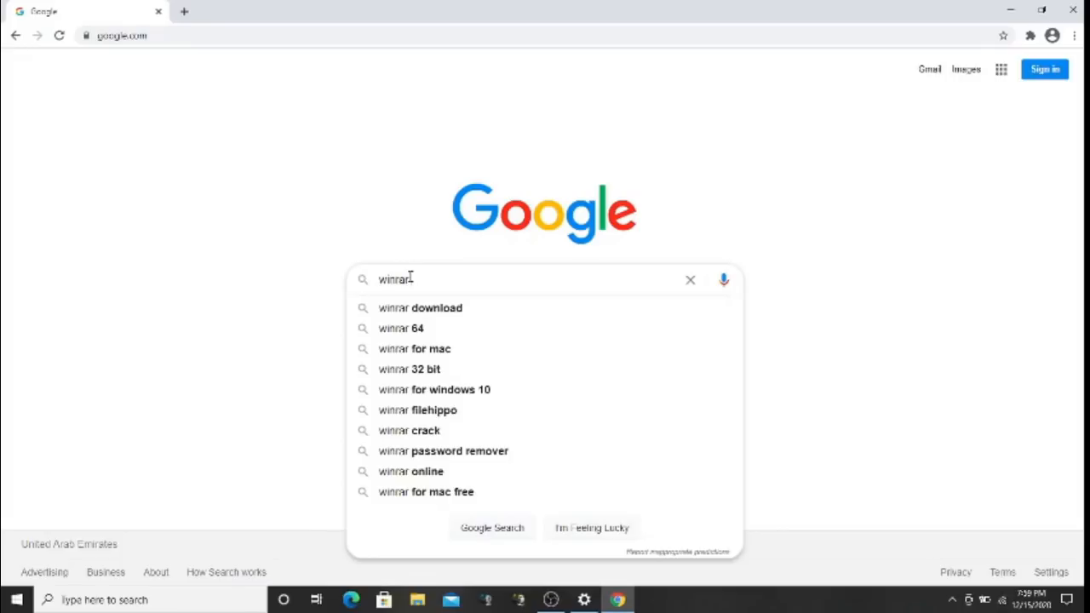
pyautogui.click(422, 308)
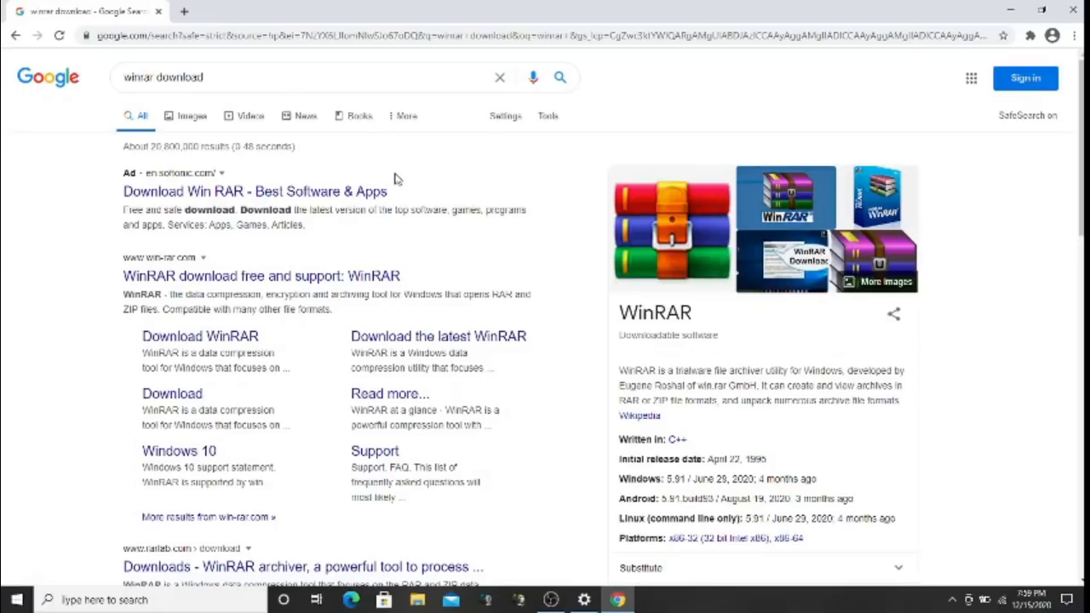
pyautogui.click(265, 277)
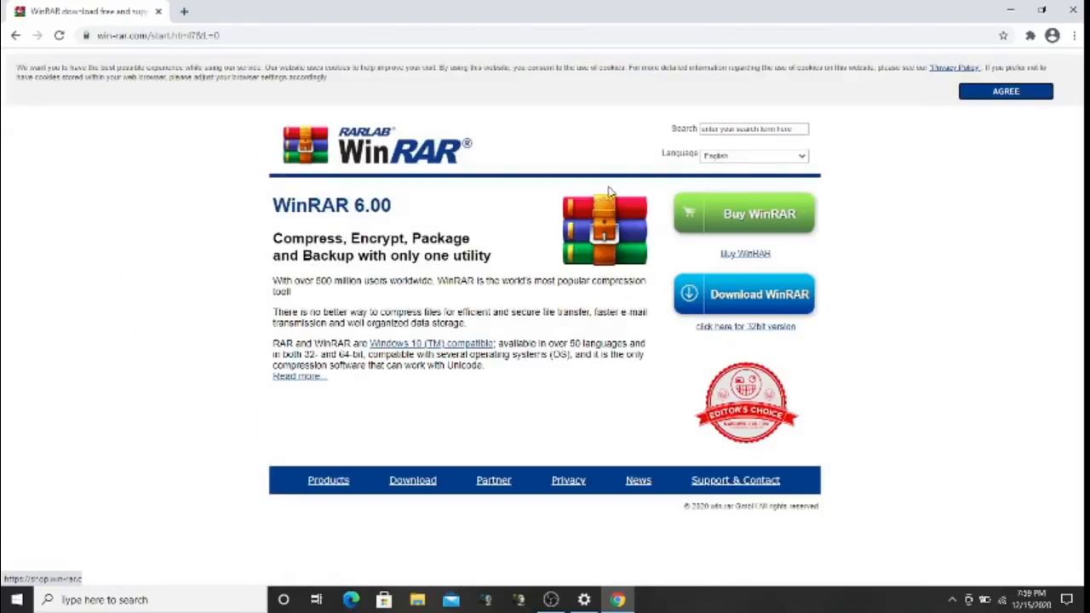
# Download the WinRAR installer winrar-x64-600.exe from the win-rar.com download page
pyautogui.click(723, 296)
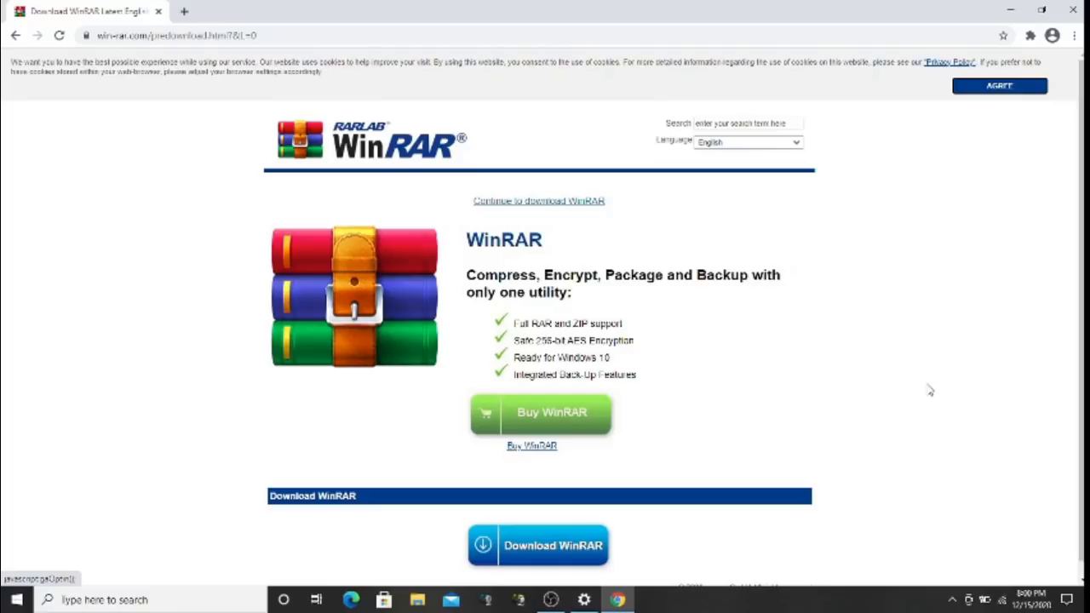
pyautogui.click(562, 542)
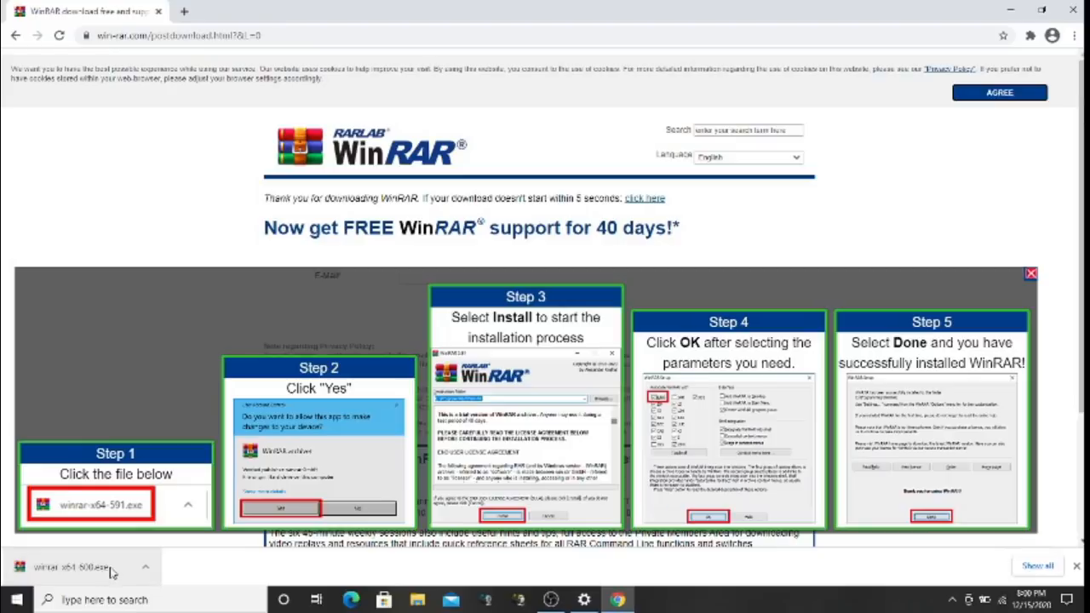
# Run winrar-x64-600.exe, install to C:\Program Files\WinRAR with defaults, then close the folder and Chrome
pyautogui.click(112, 573)
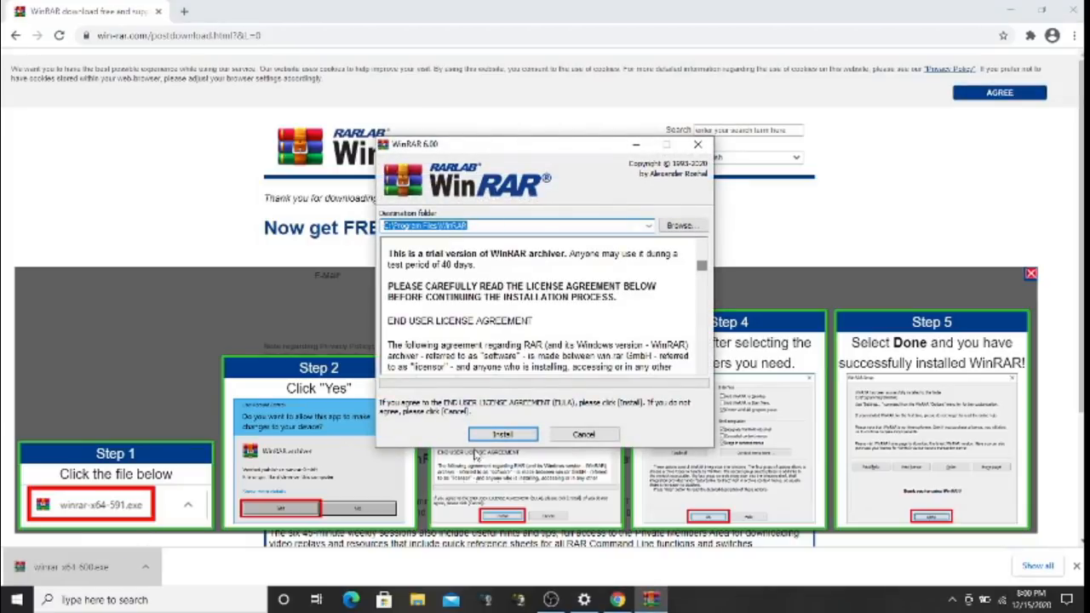
pyautogui.click(511, 435)
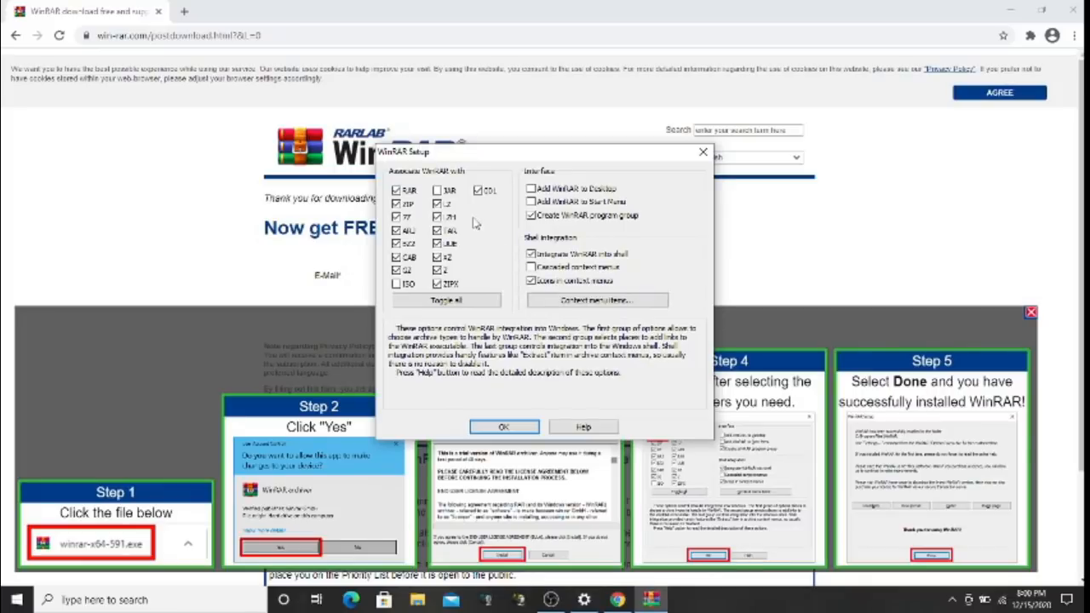
pyautogui.click(514, 425)
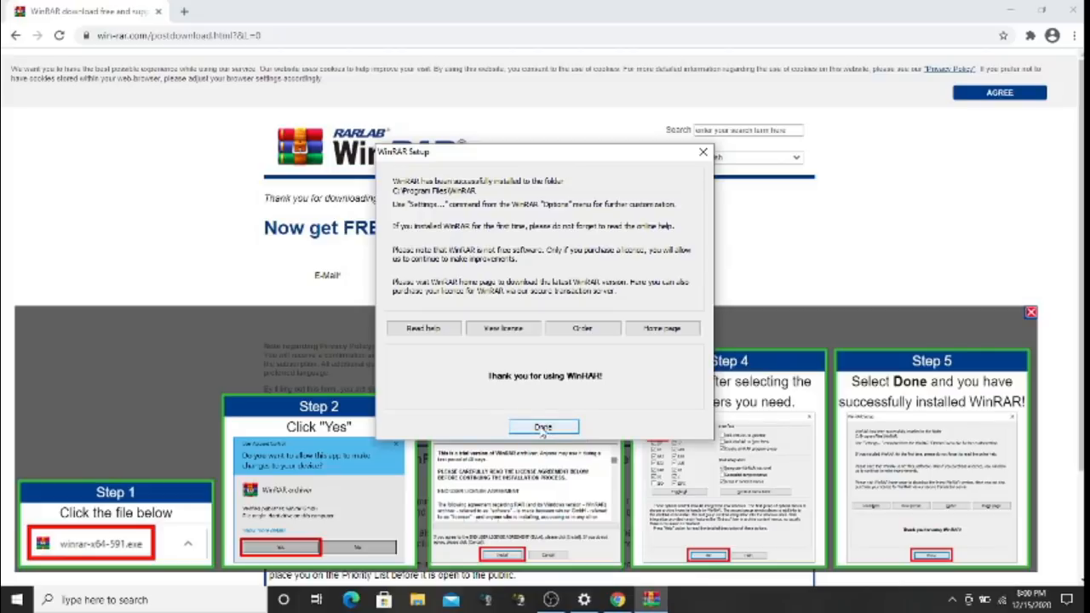
pyautogui.click(543, 427)
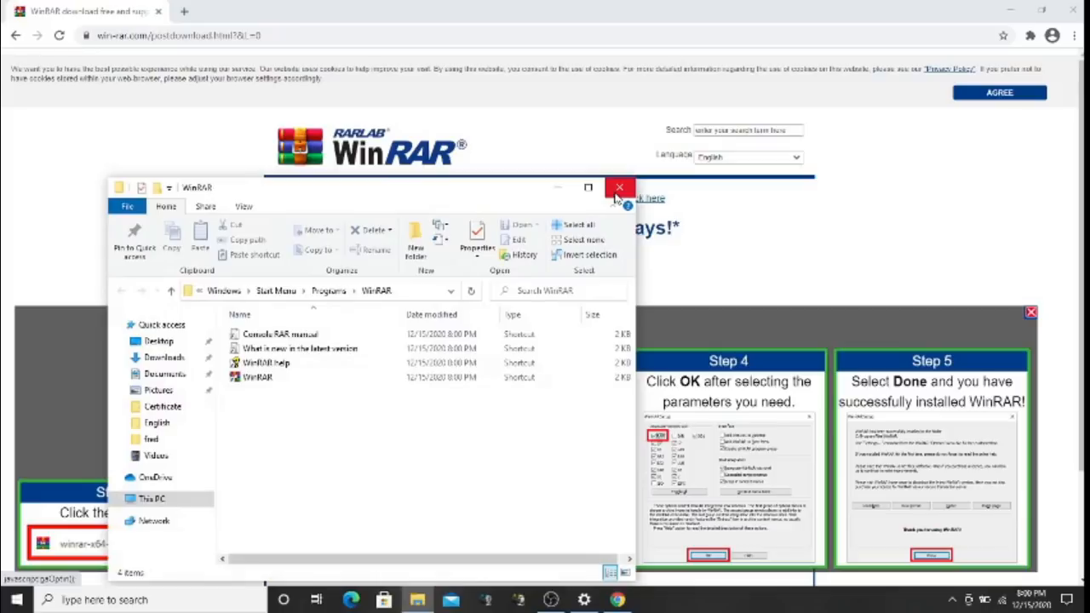
pyautogui.click(619, 189)
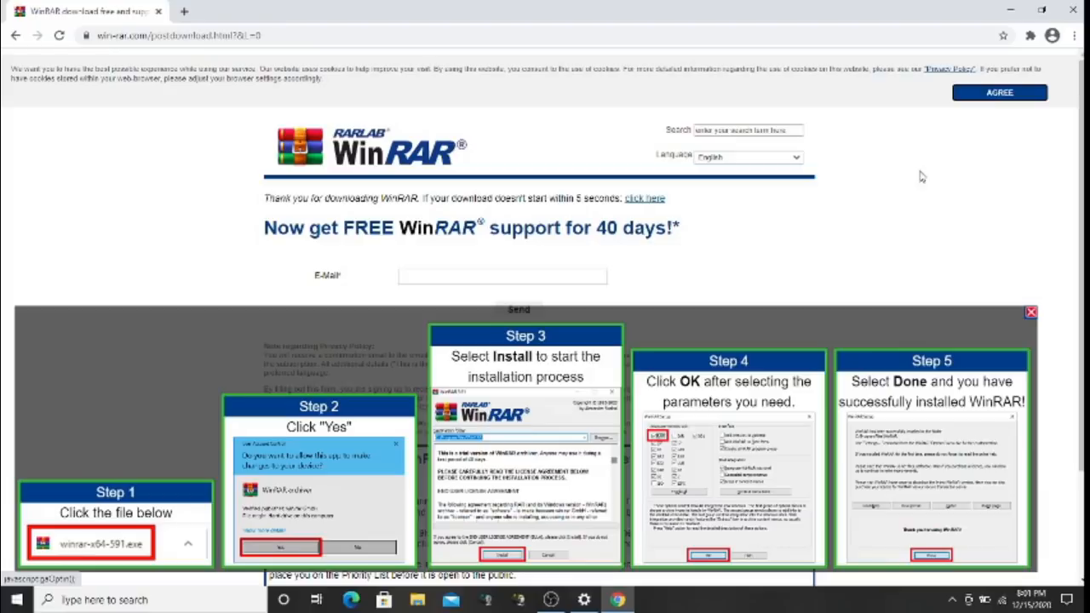
pyautogui.click(1072, 8)
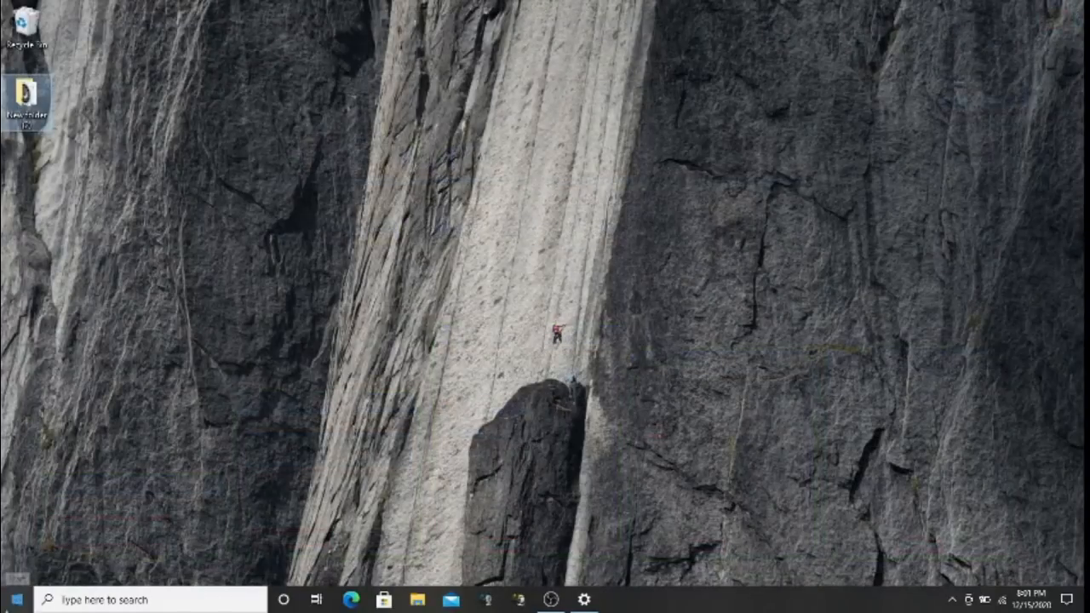
# Launch Control Panel from a Start search for 'cont' and go to Programs and Features
pyautogui.click(16, 600)
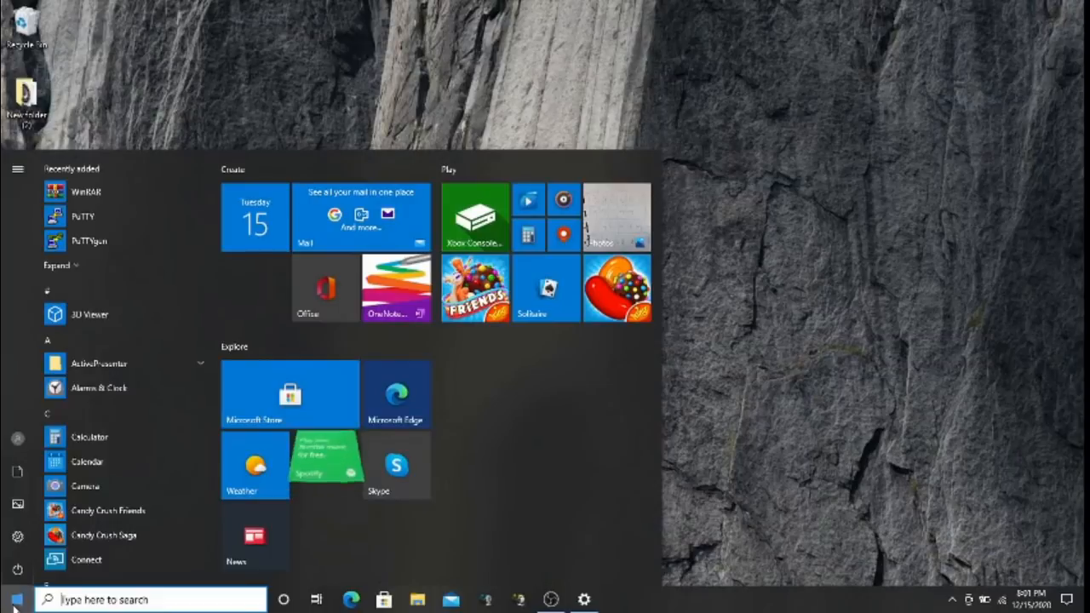
pyautogui.write('cont')
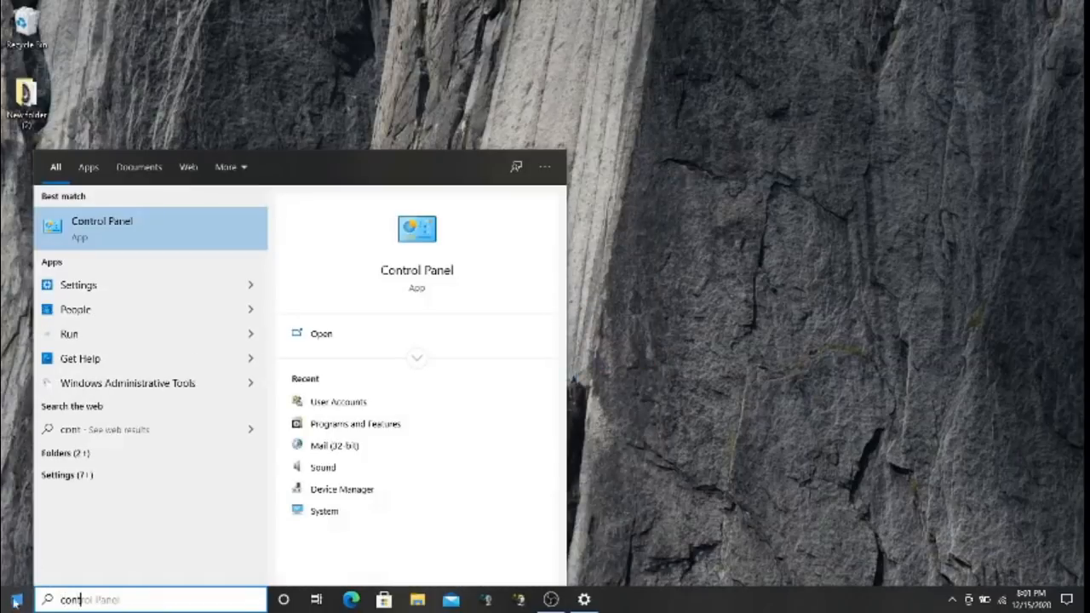
pyautogui.click(124, 234)
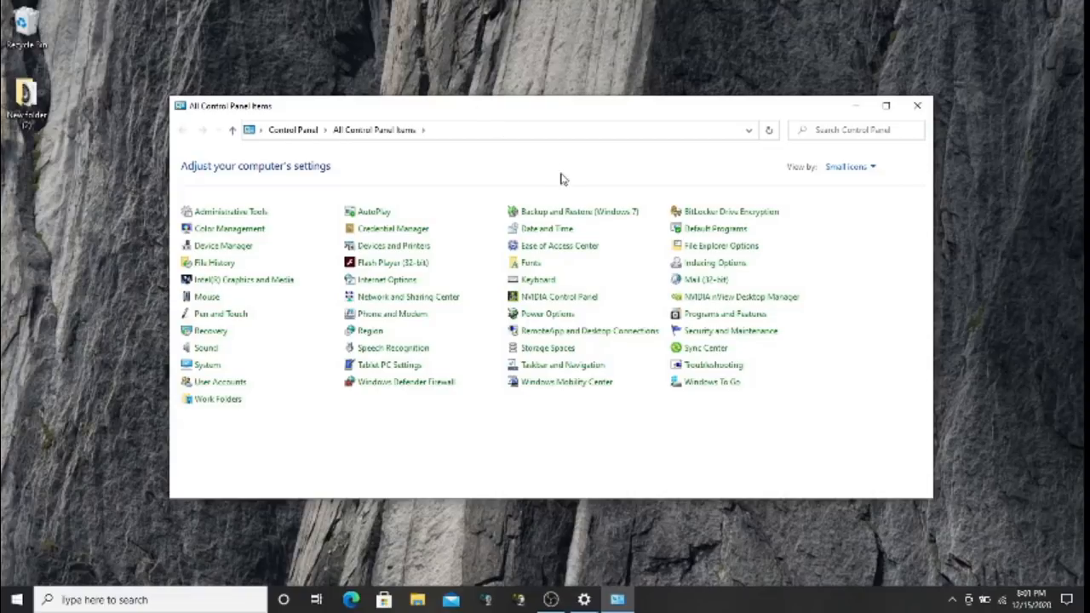
pyautogui.click(703, 316)
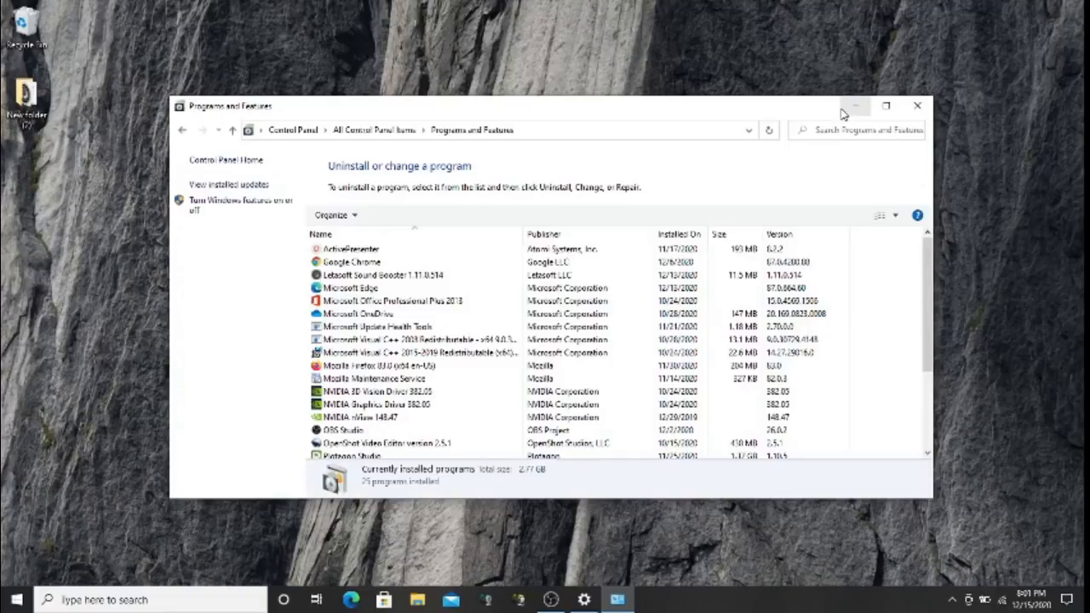
pyautogui.click(397, 317)
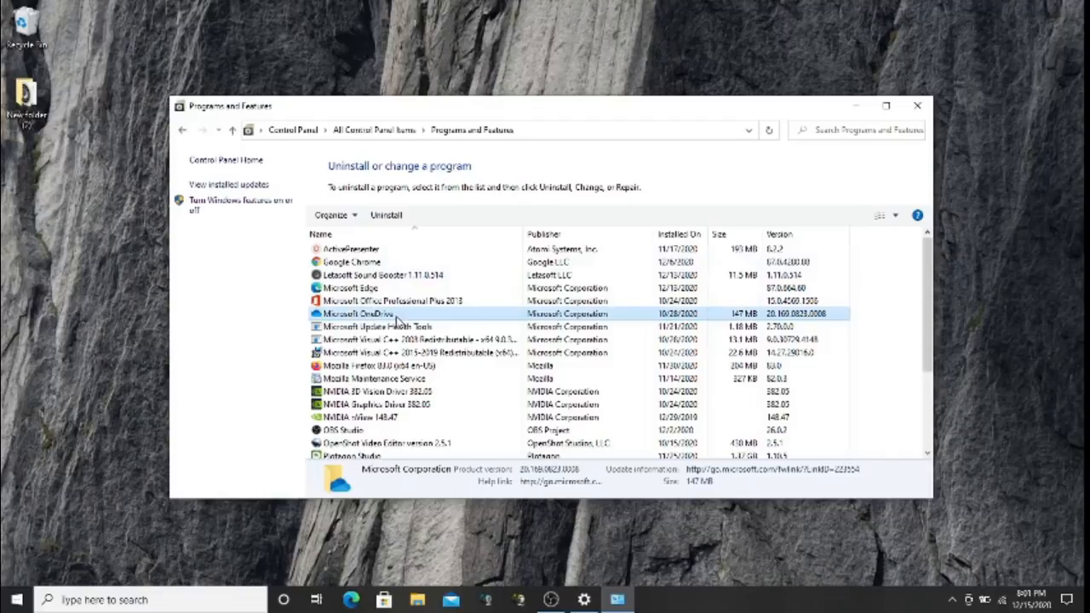
# Sort programs newest first, uninstall WinRAR 6.00, and minimize the Control Panel window
pyautogui.press('w')
pyautogui.press('w')
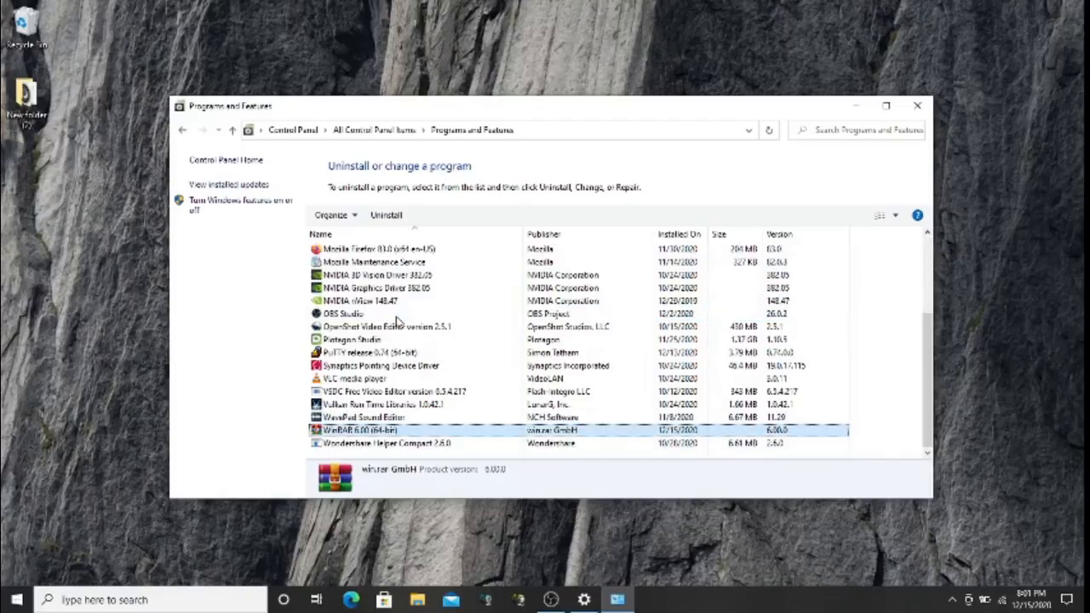
pyautogui.click(679, 235)
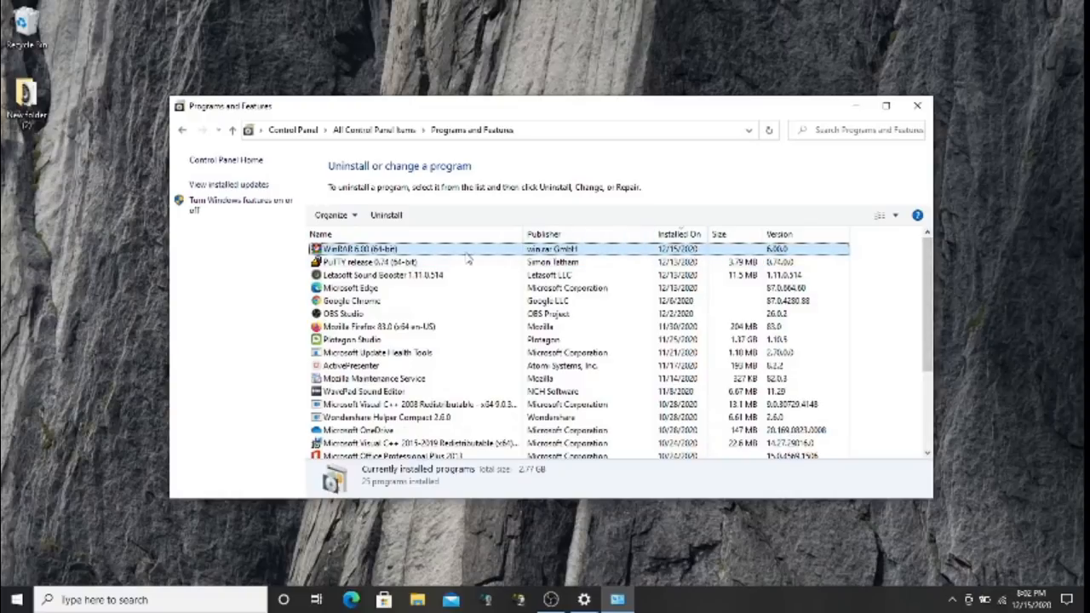
pyautogui.click(395, 221)
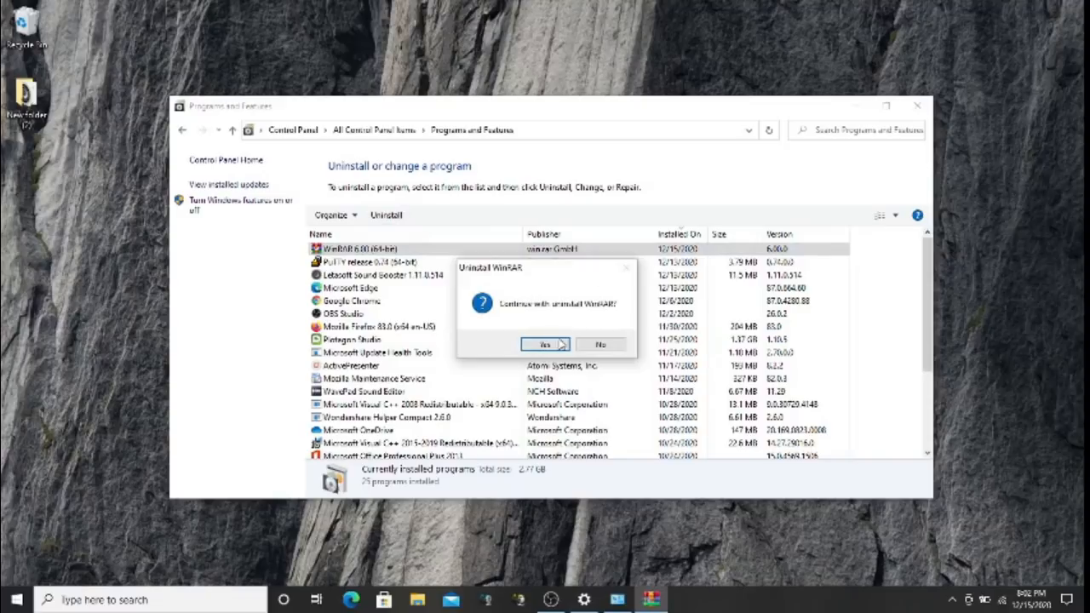
pyautogui.click(561, 344)
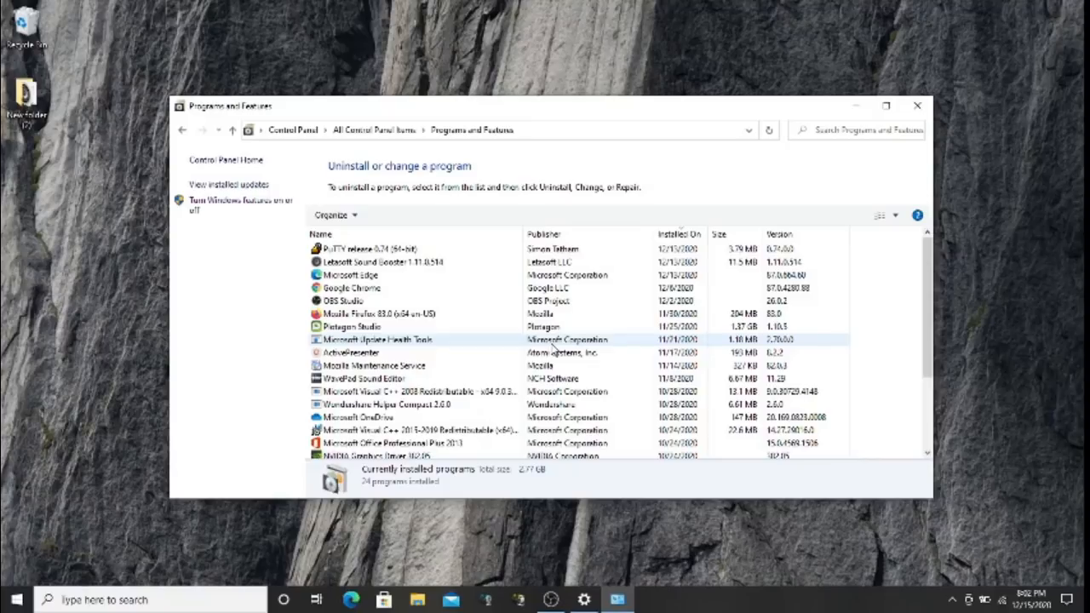
pyautogui.click(555, 600)
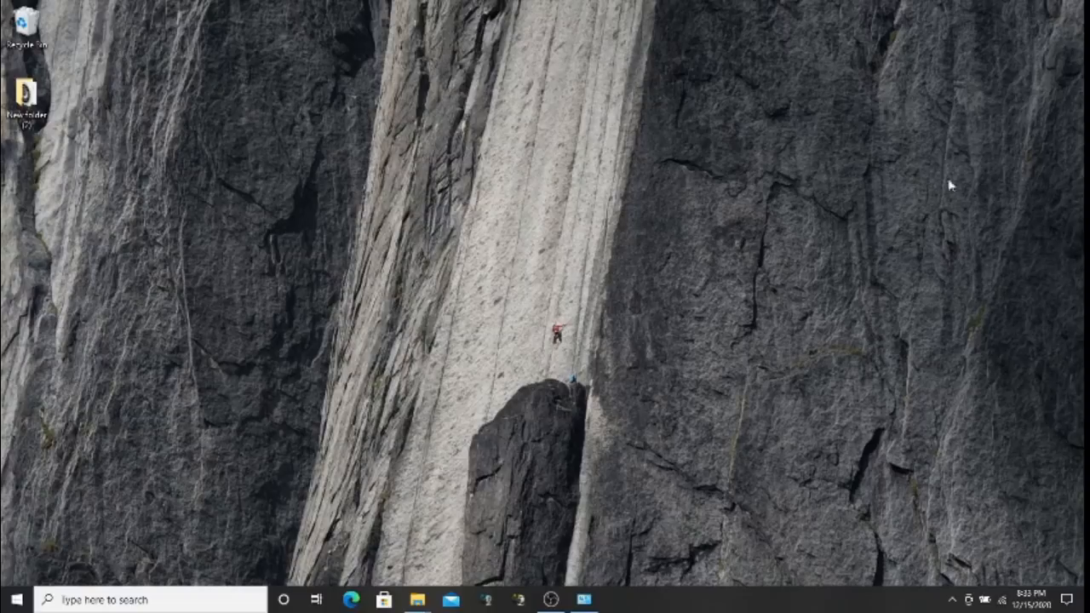
pyautogui.rightClick(1003, 600)
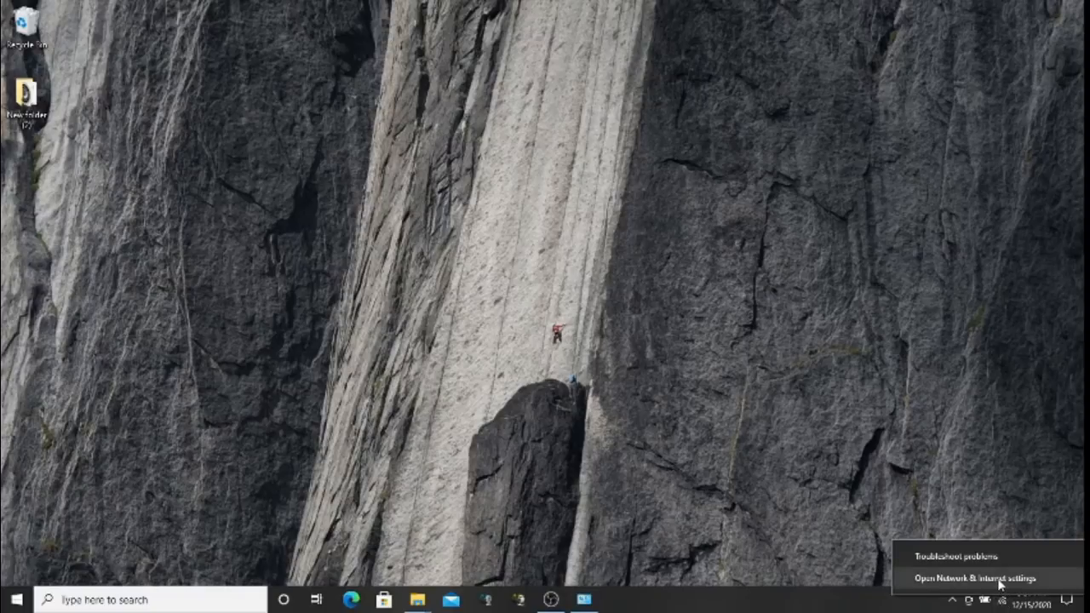
# Open Network Connections through Network & Internet settings' Wi-Fi page and Change adapter options
pyautogui.click(1002, 580)
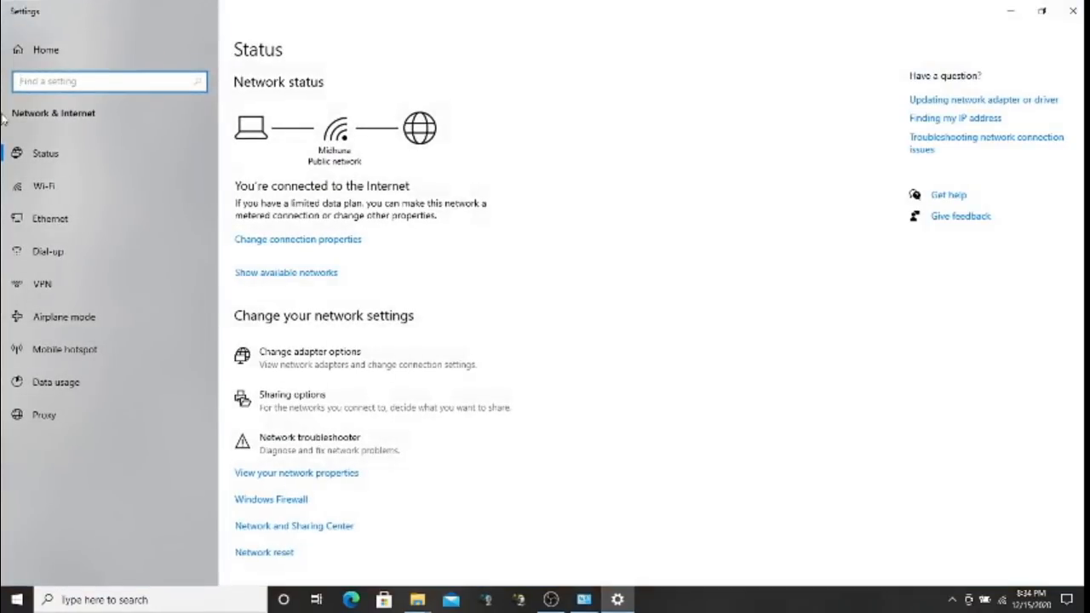
pyautogui.click(35, 187)
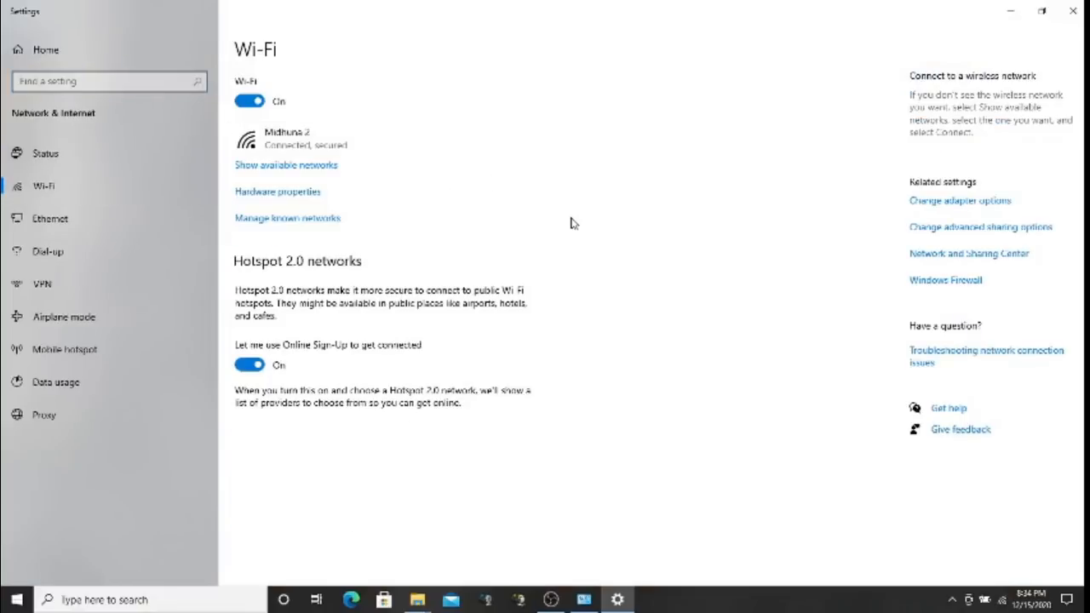
pyautogui.click(948, 202)
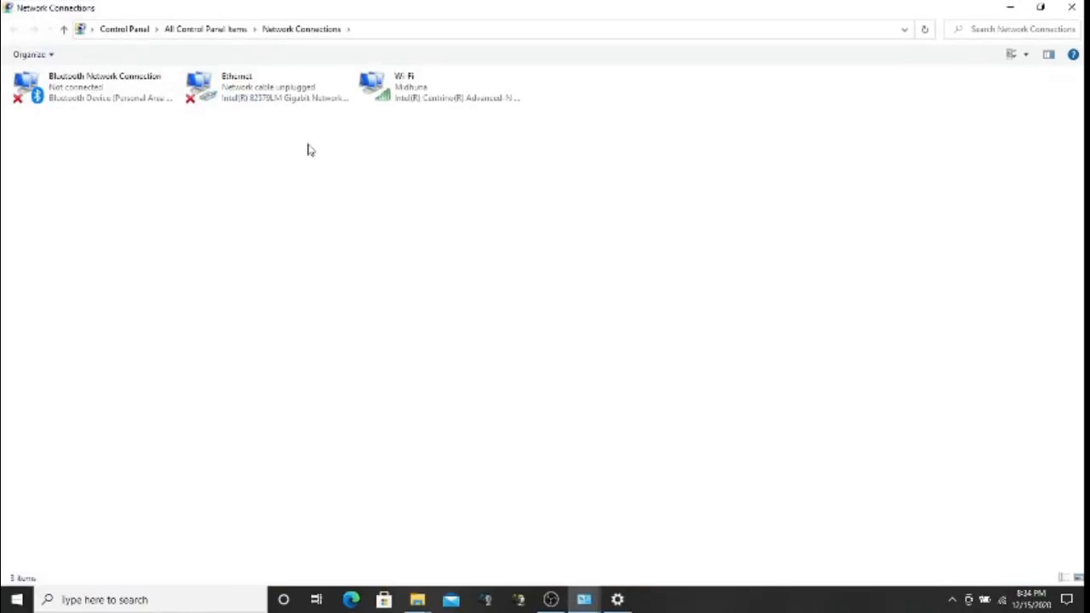
pyautogui.click(101, 108)
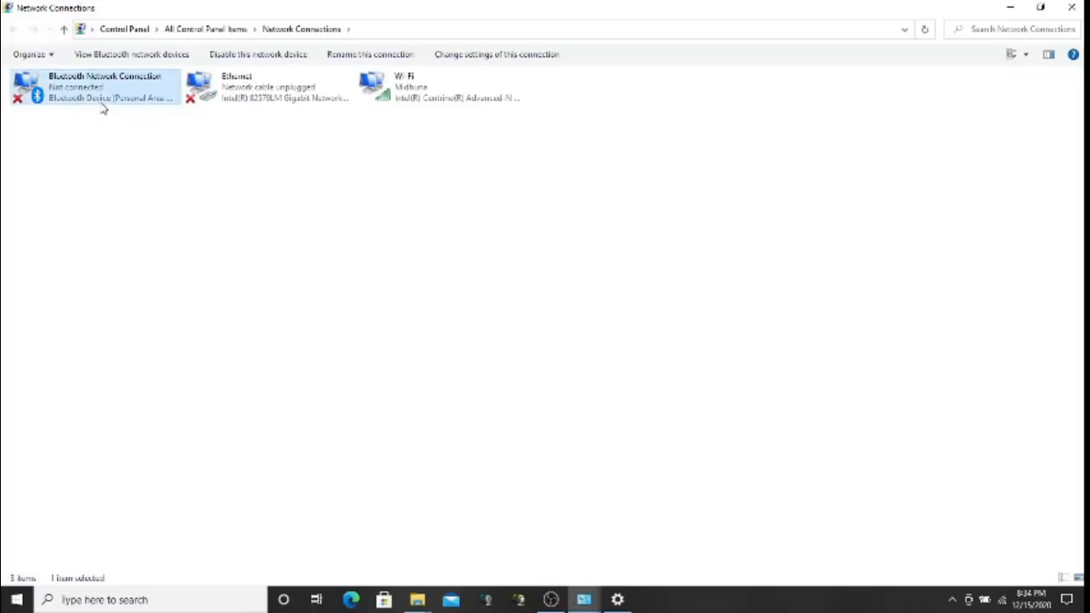
pyautogui.click(241, 103)
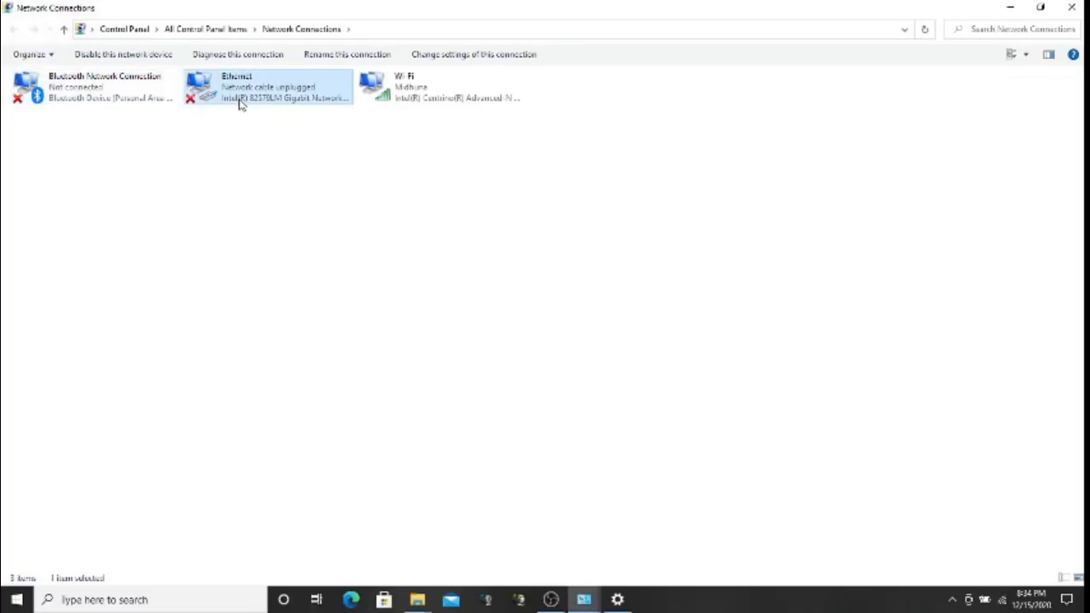
pyautogui.click(384, 97)
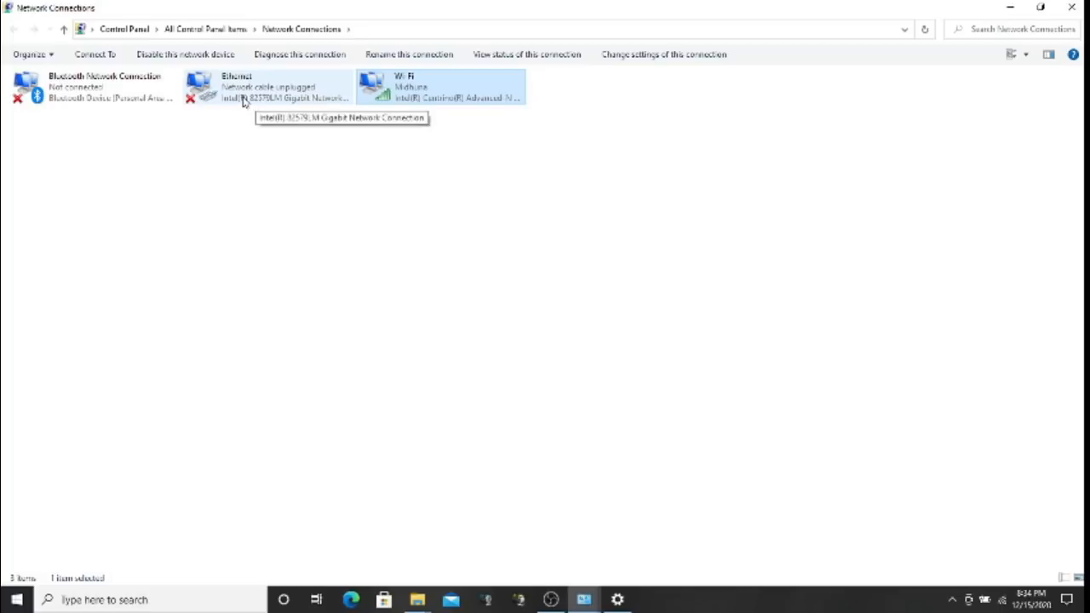
pyautogui.rightClick(405, 94)
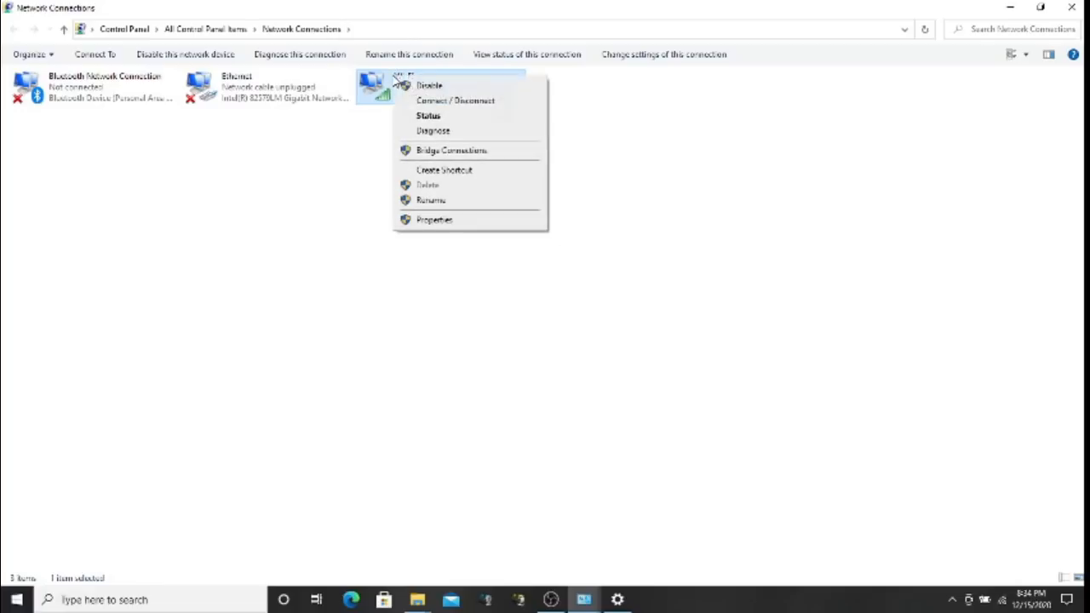
pyautogui.click(433, 126)
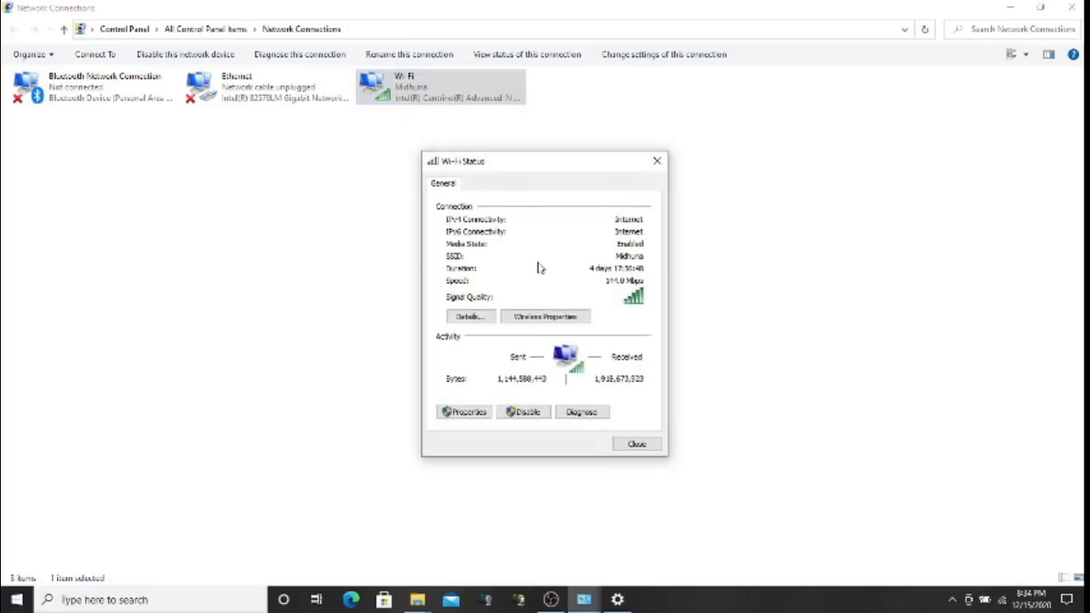
pyautogui.click(558, 318)
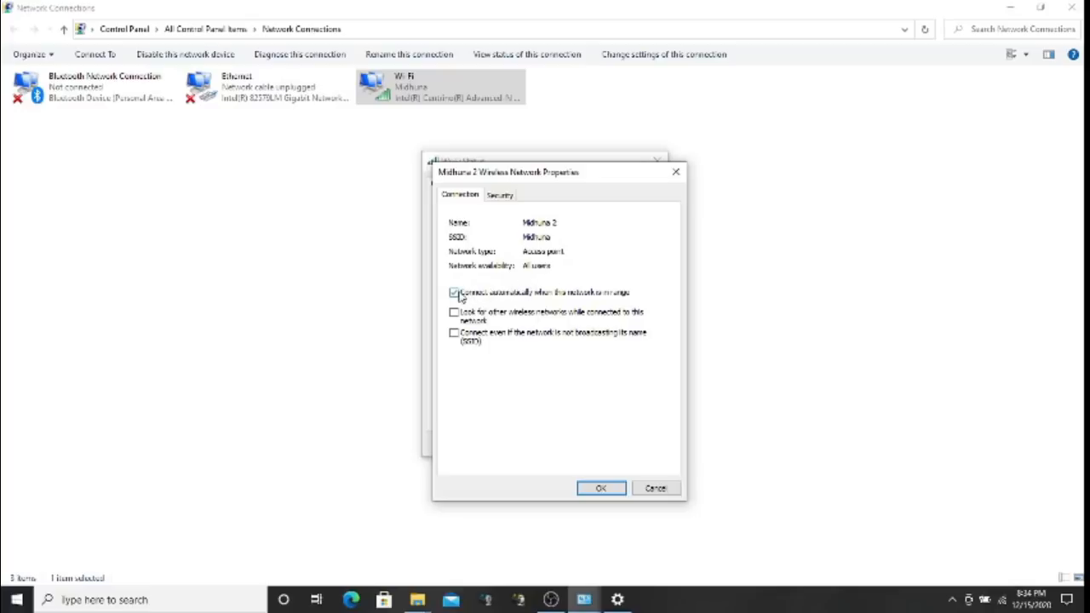
pyautogui.click(504, 197)
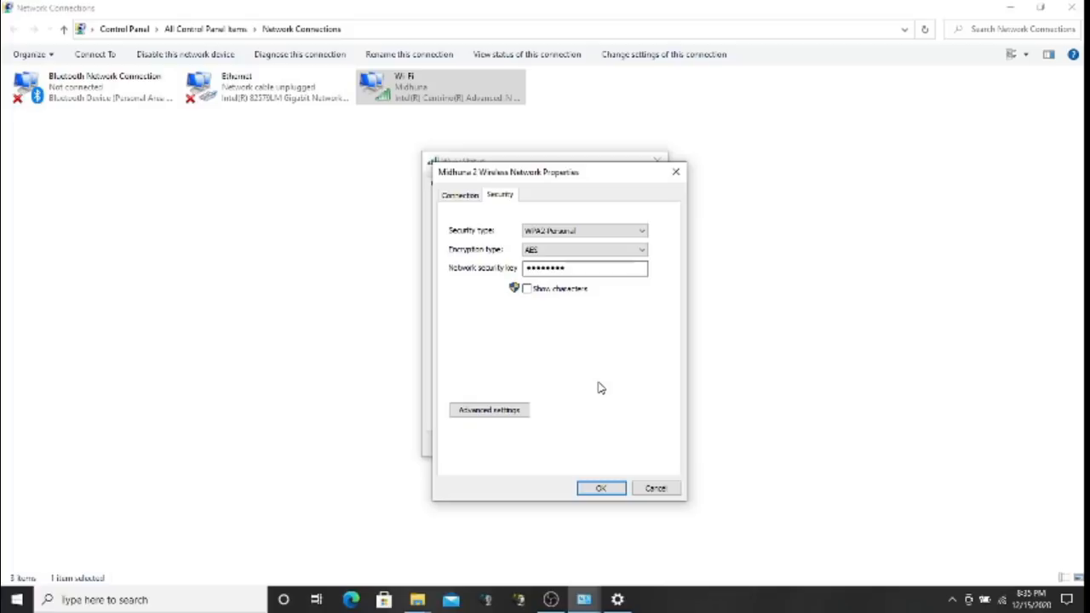
pyautogui.click(658, 491)
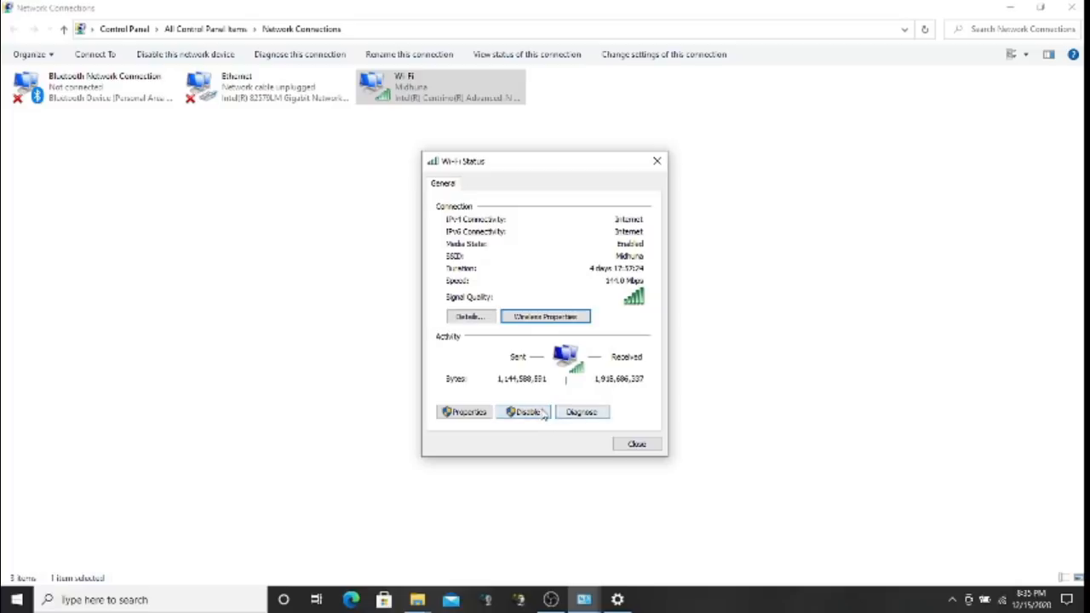
pyautogui.click(637, 444)
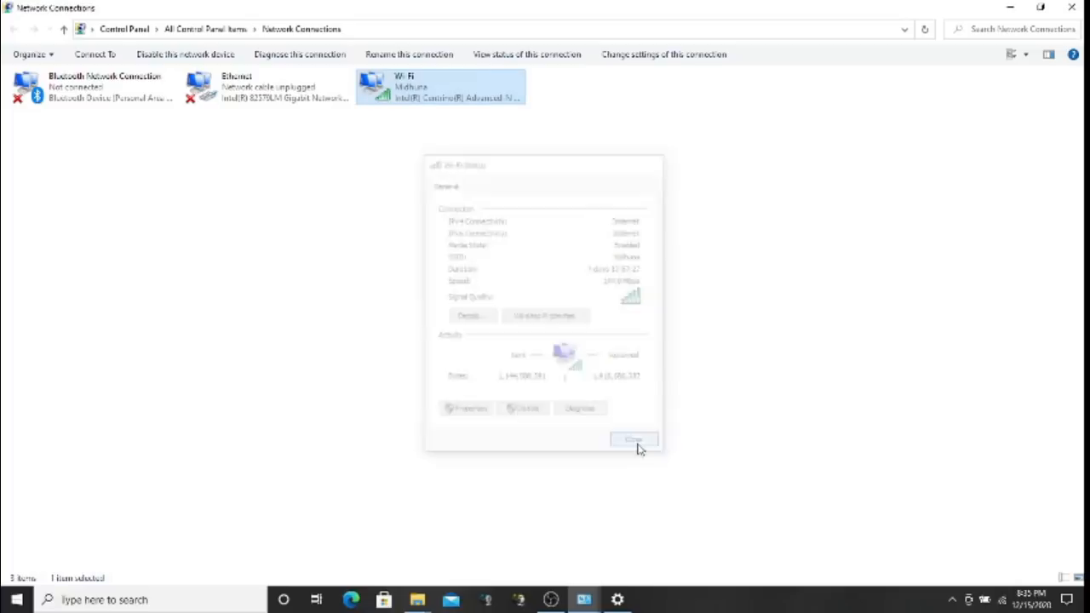
pyautogui.rightClick(389, 82)
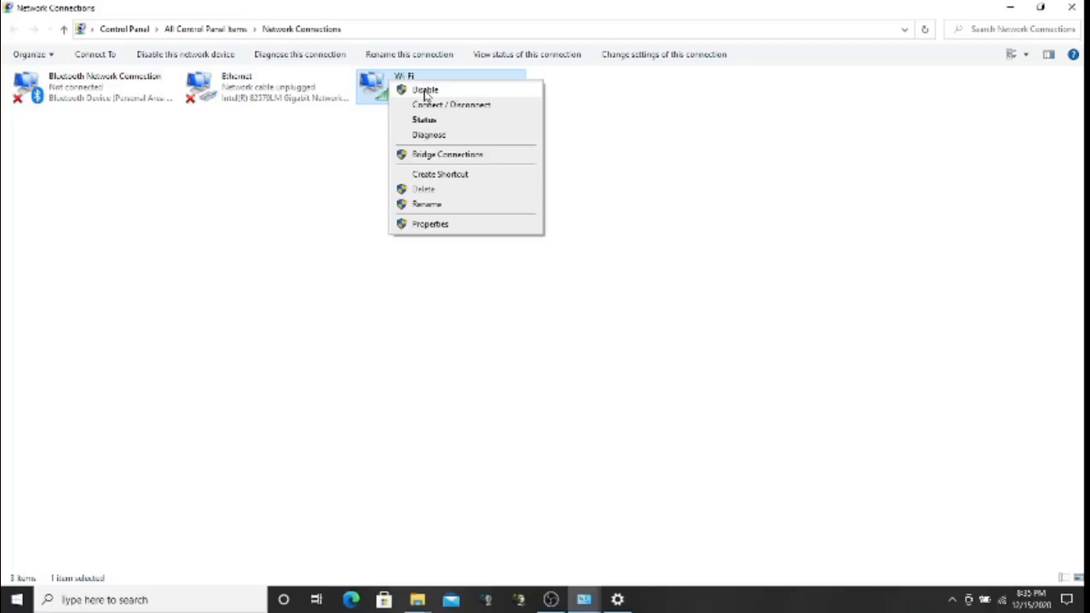
# Dismiss the Wi-Fi context menu and minimize the Network Connections window
pyautogui.click(476, 16)
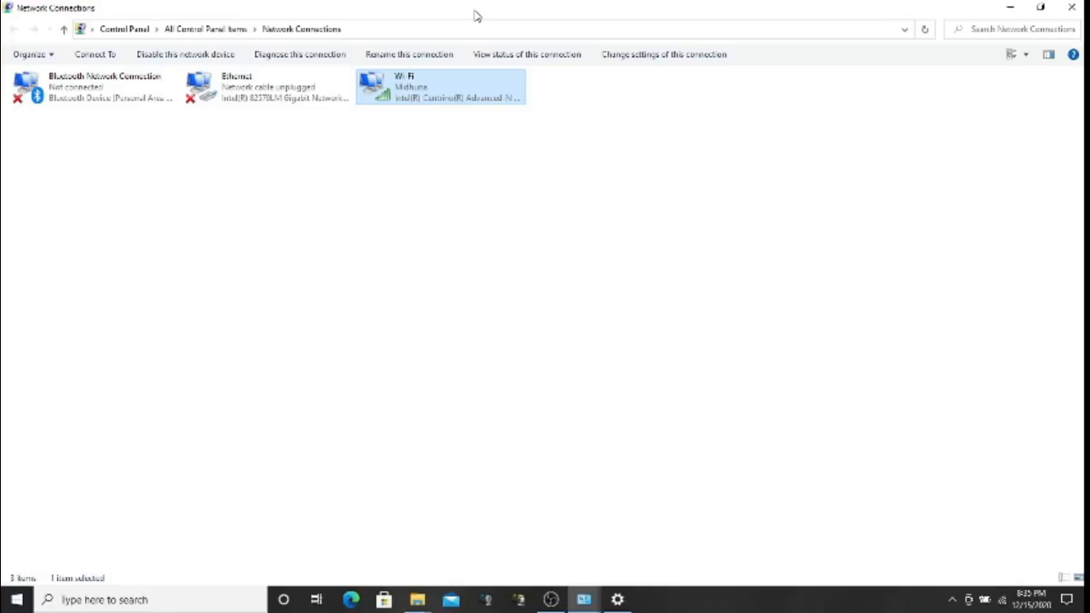
pyautogui.click(551, 600)
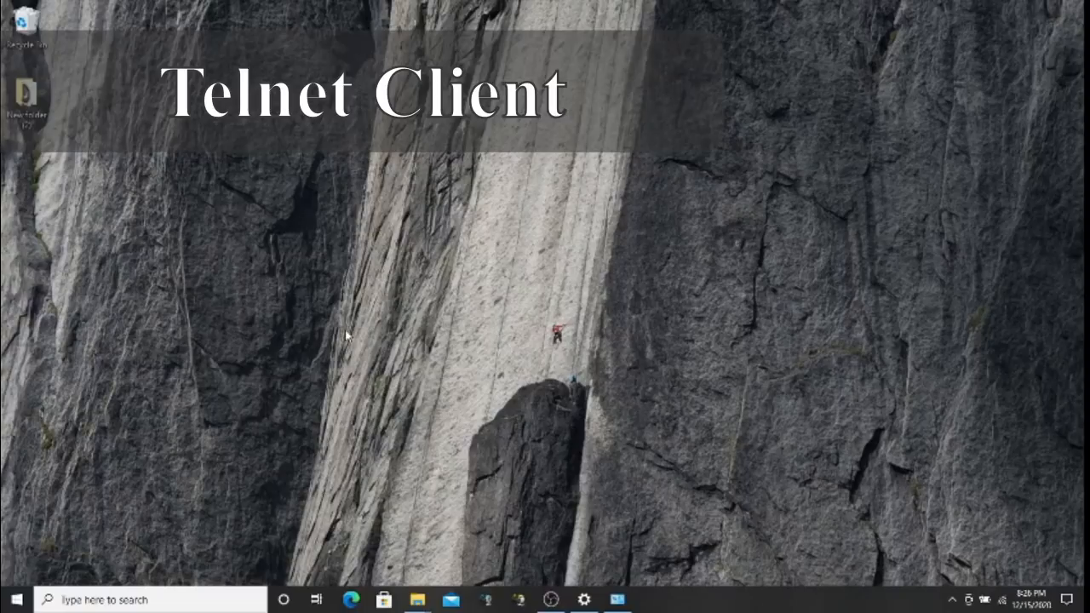
# Launch Control Panel from a Start search for 'contr', maximize it, and open Programs and Features
pyautogui.click(17, 600)
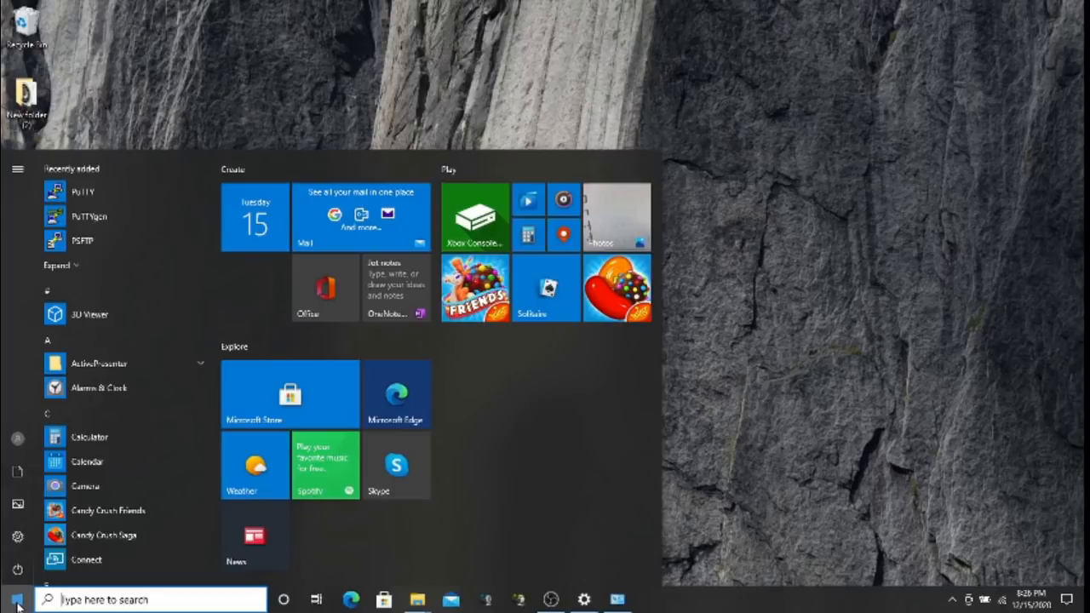
pyautogui.write('contr')
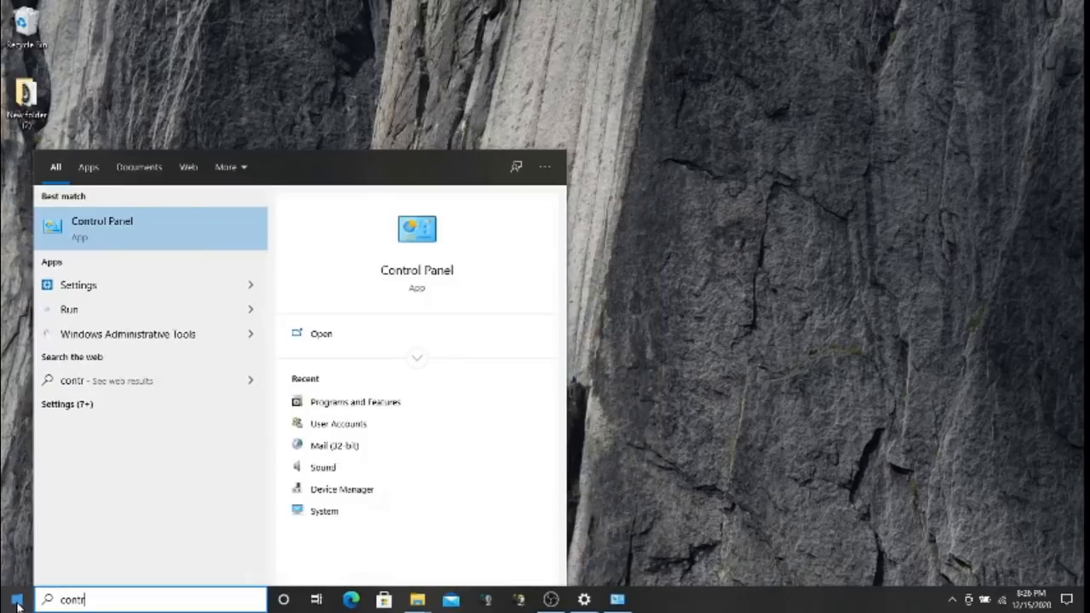
pyautogui.click(123, 243)
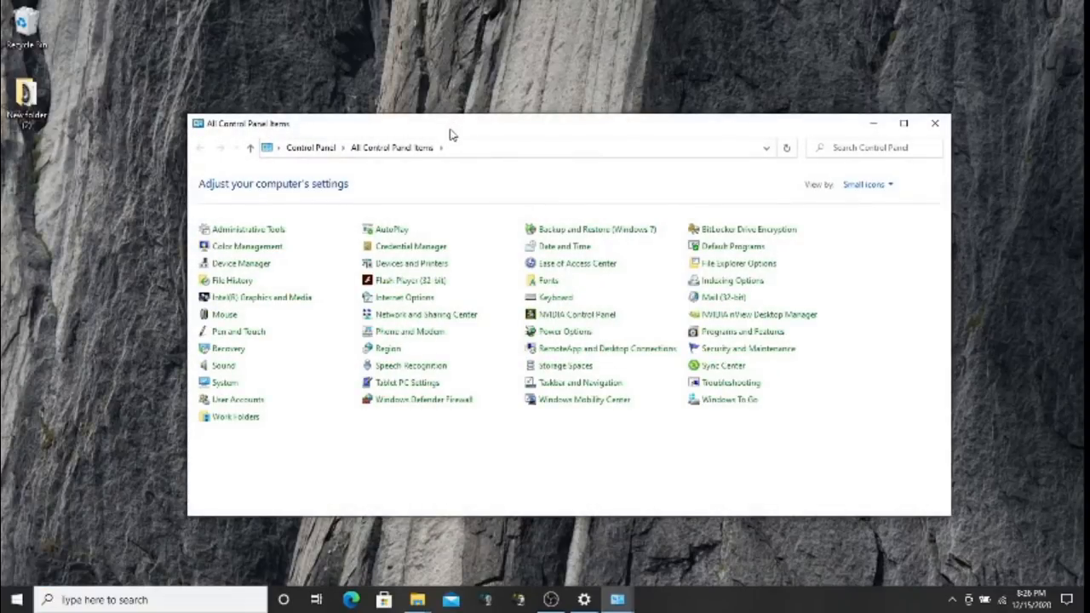
pyautogui.doubleClick(451, 135)
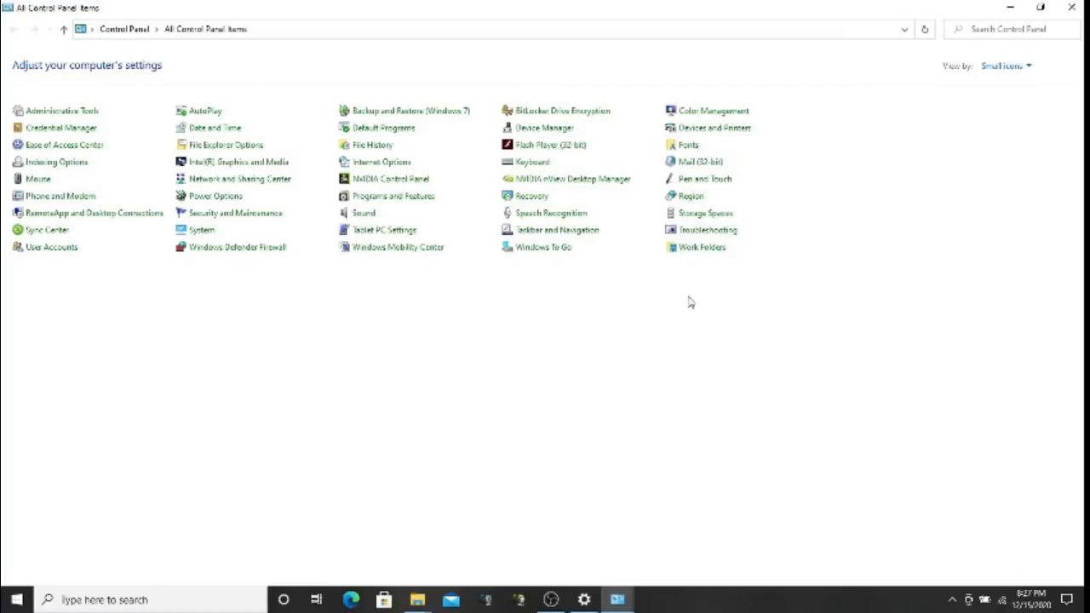
pyautogui.click(404, 201)
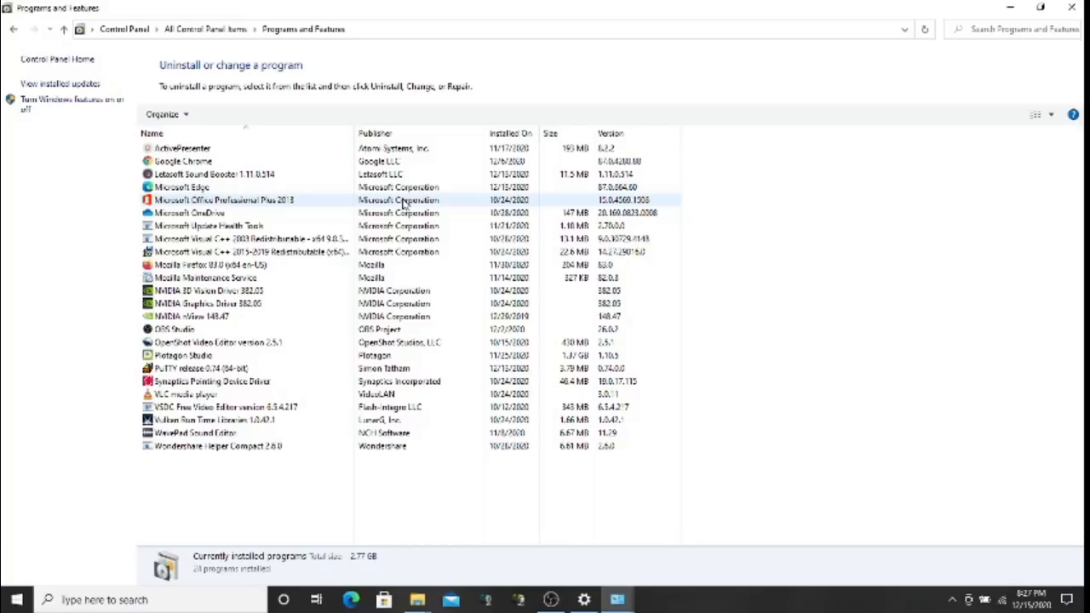
# Enable the Telnet Client in Windows features and apply the change
pyautogui.click(67, 104)
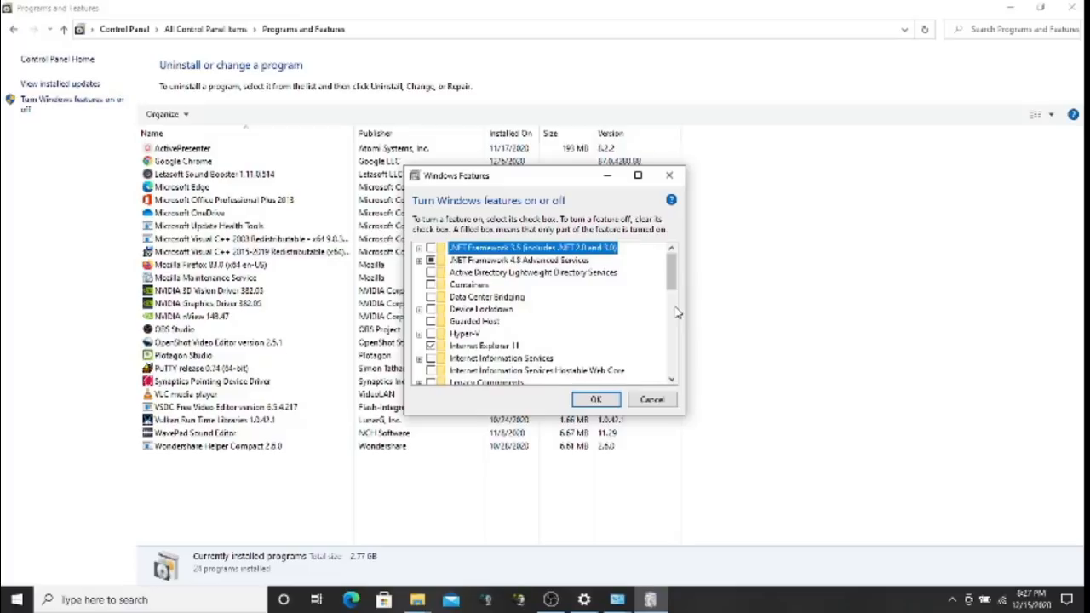
pyautogui.click(672, 382)
pyautogui.click(672, 383)
pyautogui.click(672, 383)
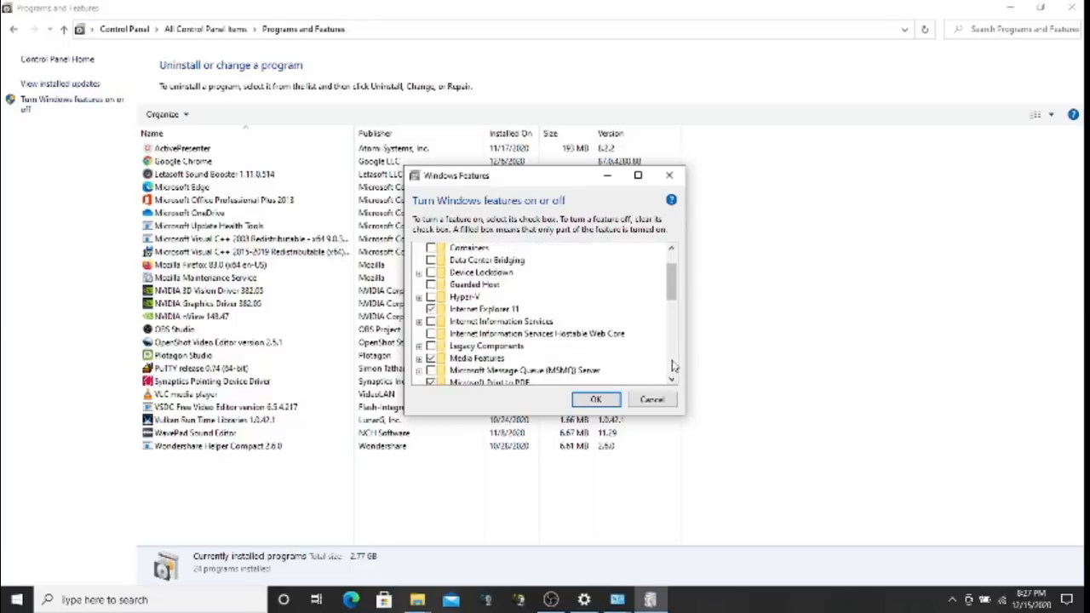
pyautogui.moveTo(550, 328)
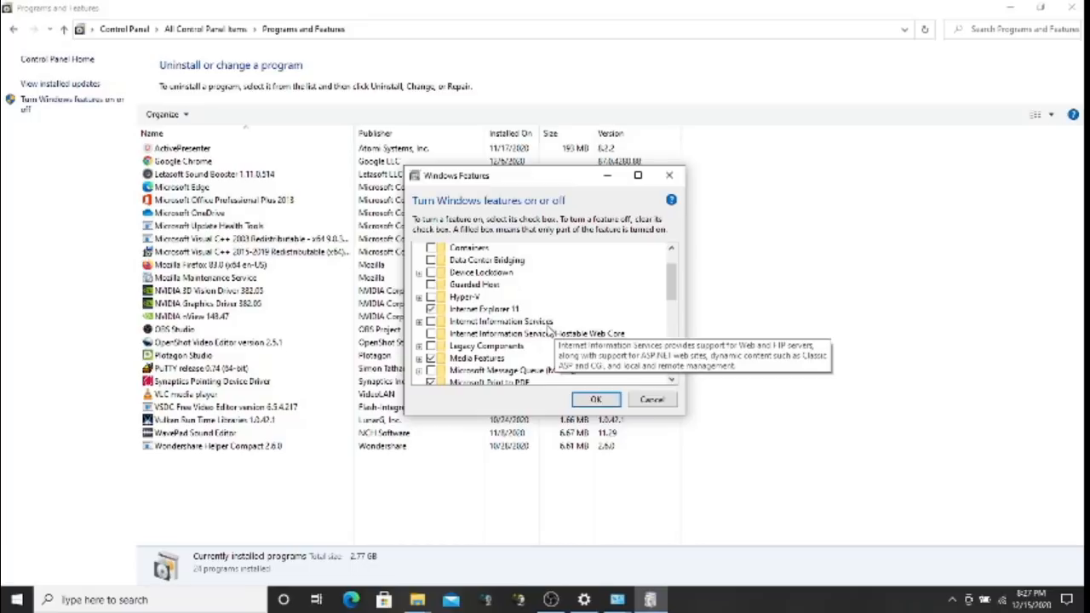
pyautogui.click(430, 359)
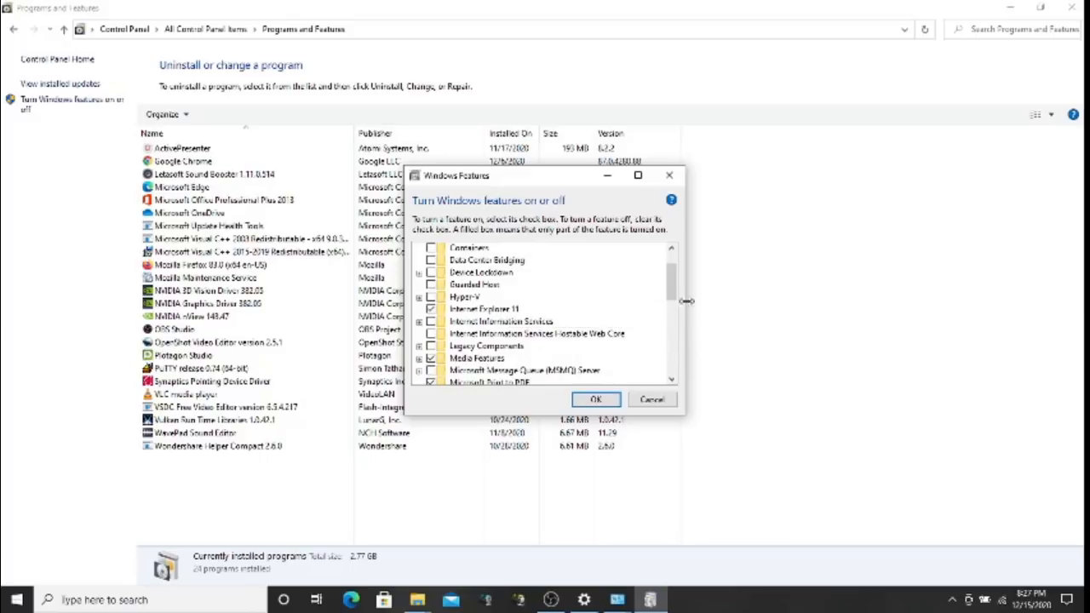
pyautogui.moveTo(673, 290); pyautogui.dragTo(679, 339)
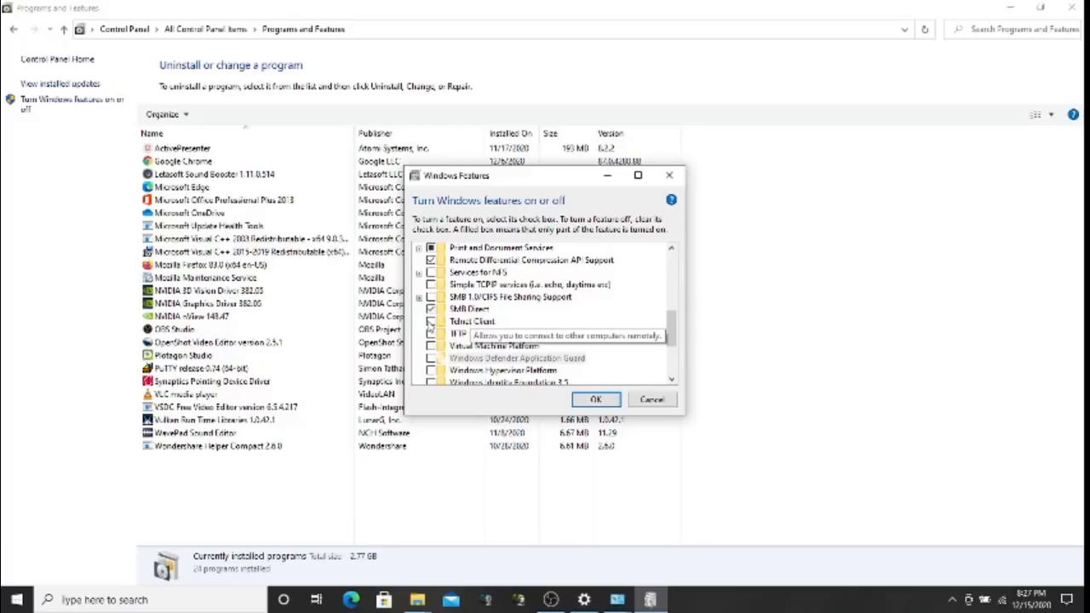
pyautogui.click(431, 323)
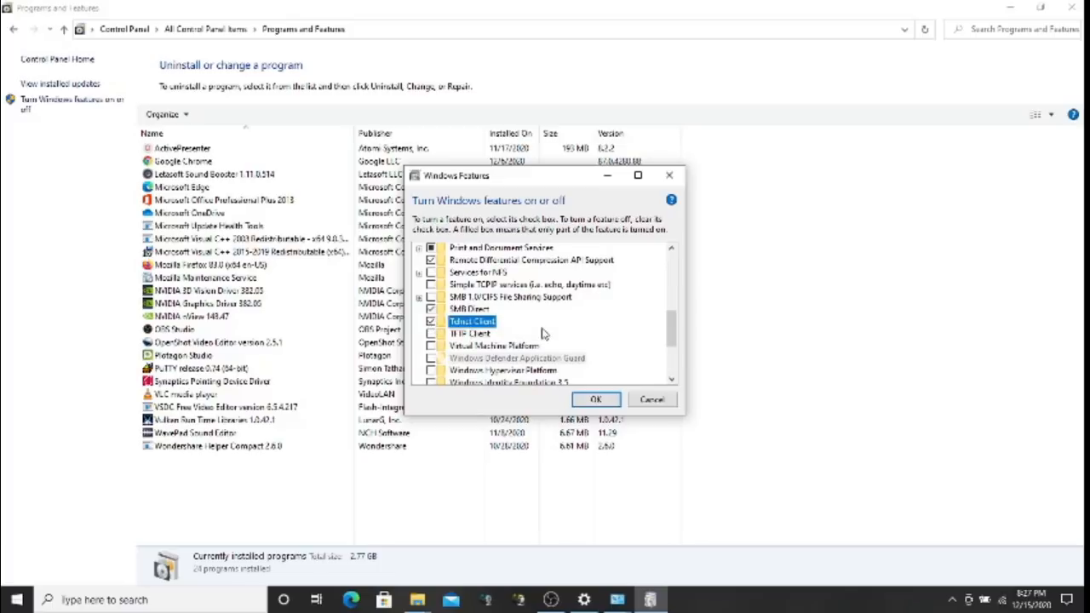
pyautogui.click(605, 403)
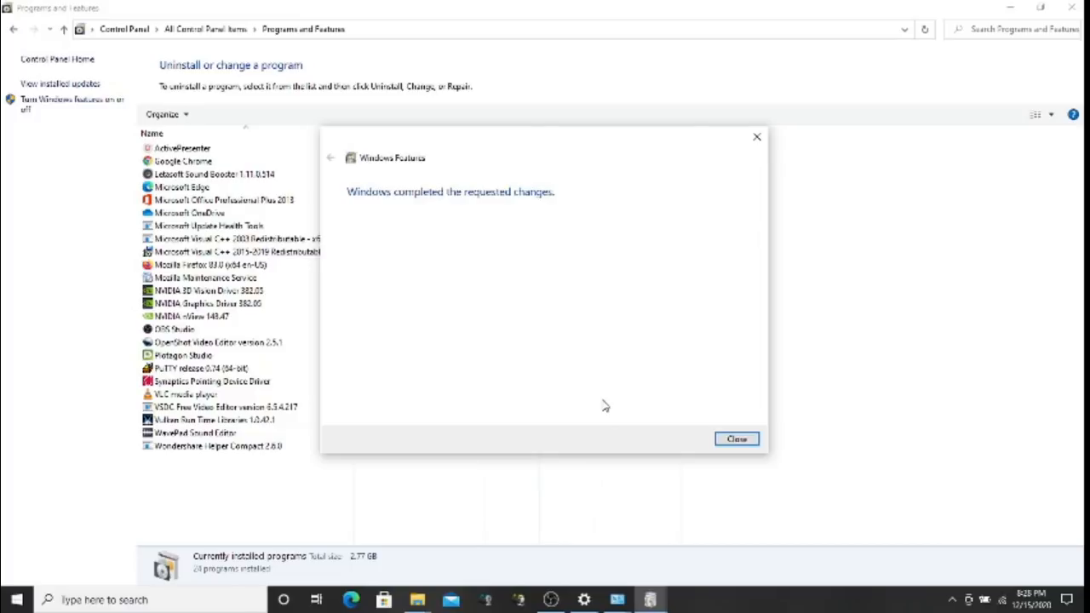
pyautogui.click(737, 441)
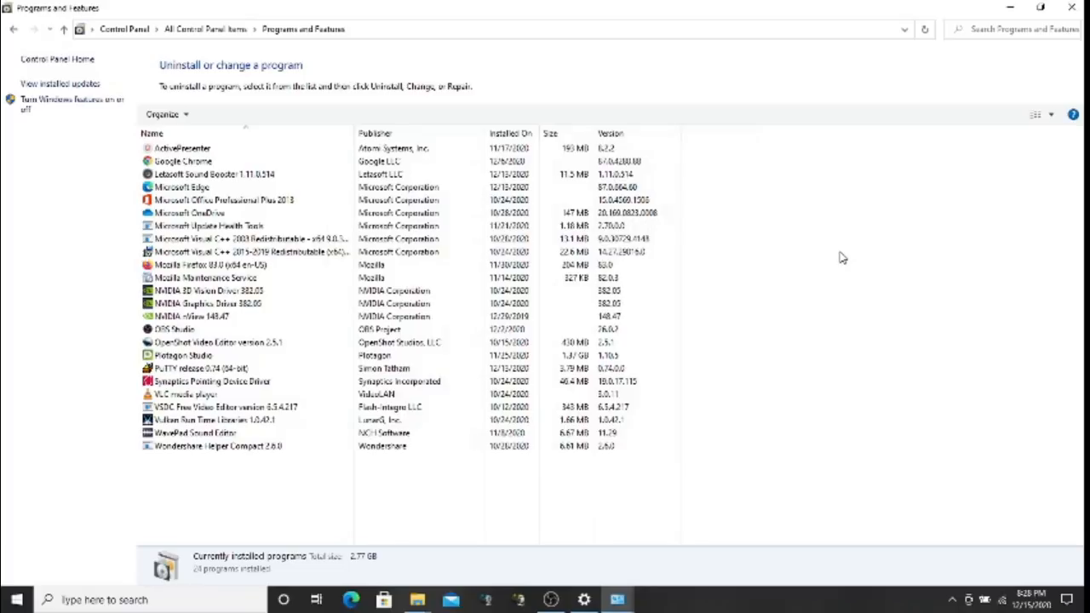
# Run 'telnet server.domain.com 443' in a Command Prompt, then minimize it after the connection fails
pyautogui.press('super+r')
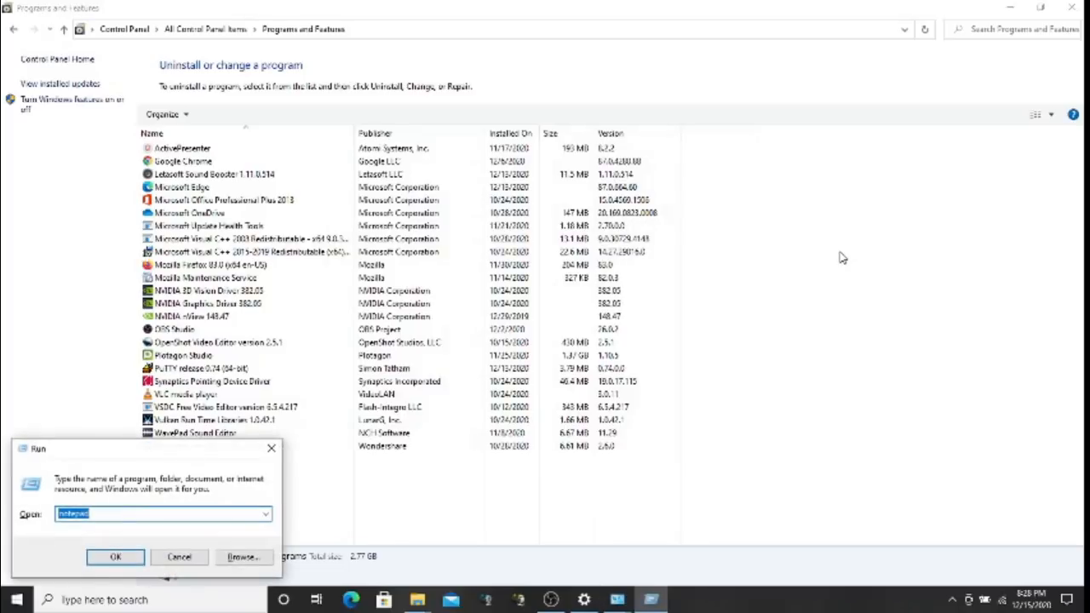
pyautogui.write('cmd')
pyautogui.press('Return')
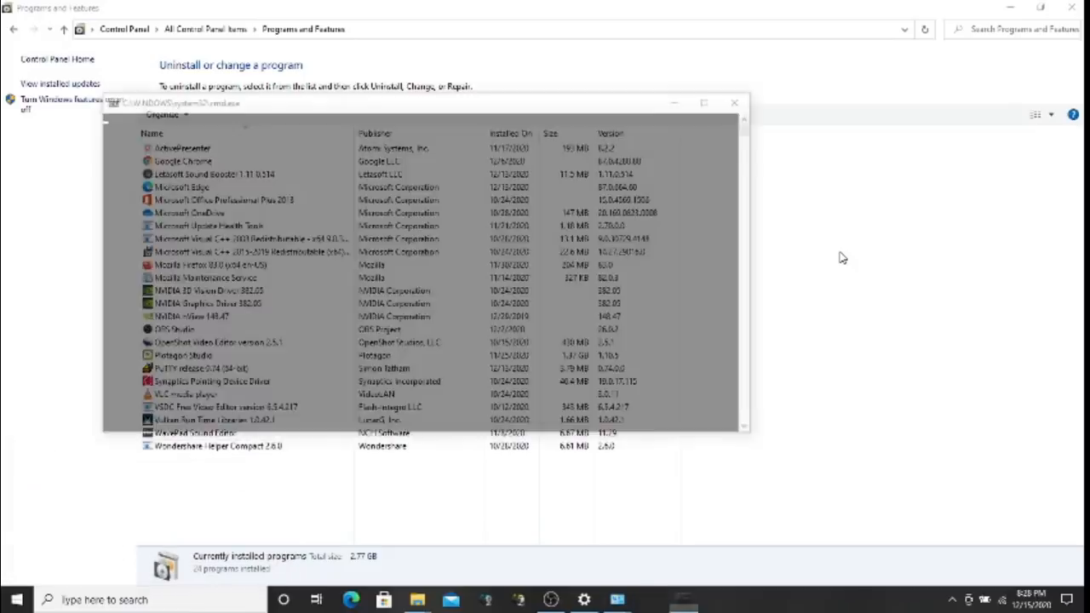
pyautogui.write('telnet')
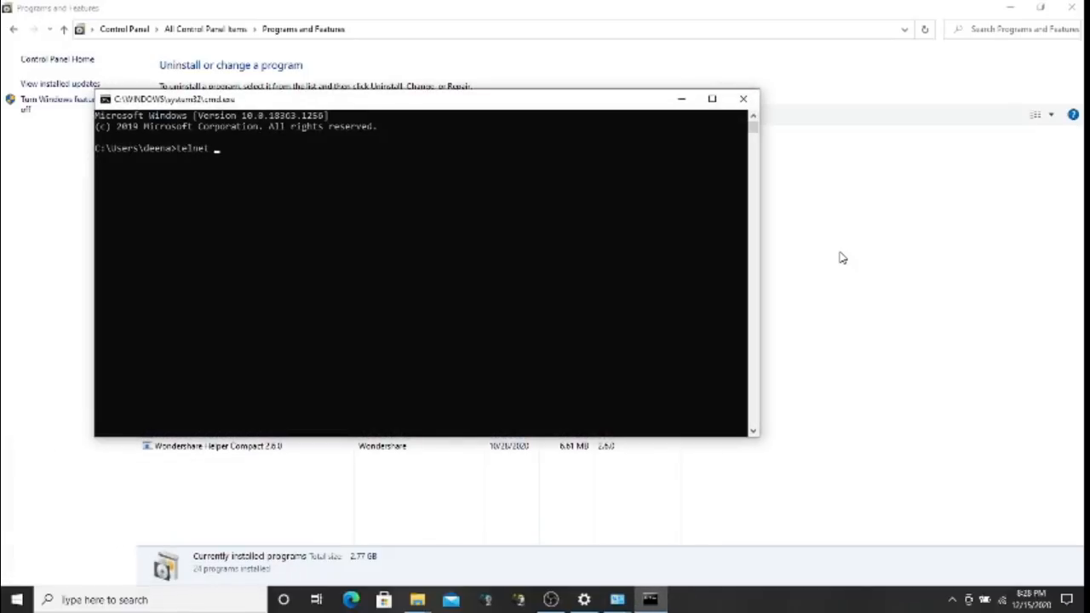
pyautogui.write(' server.domain.com 443')
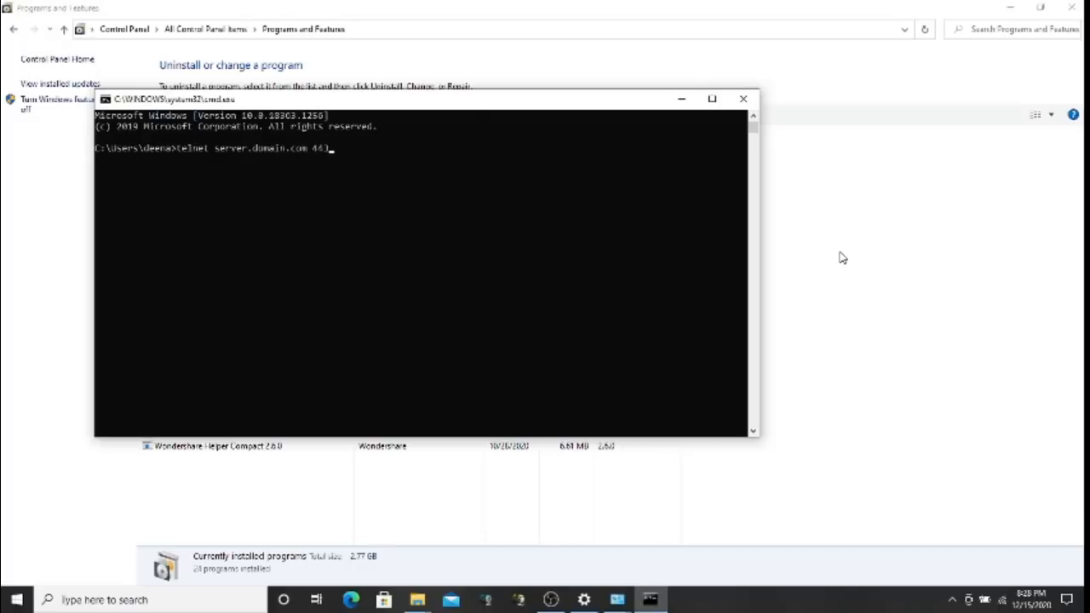
pyautogui.press('Return')
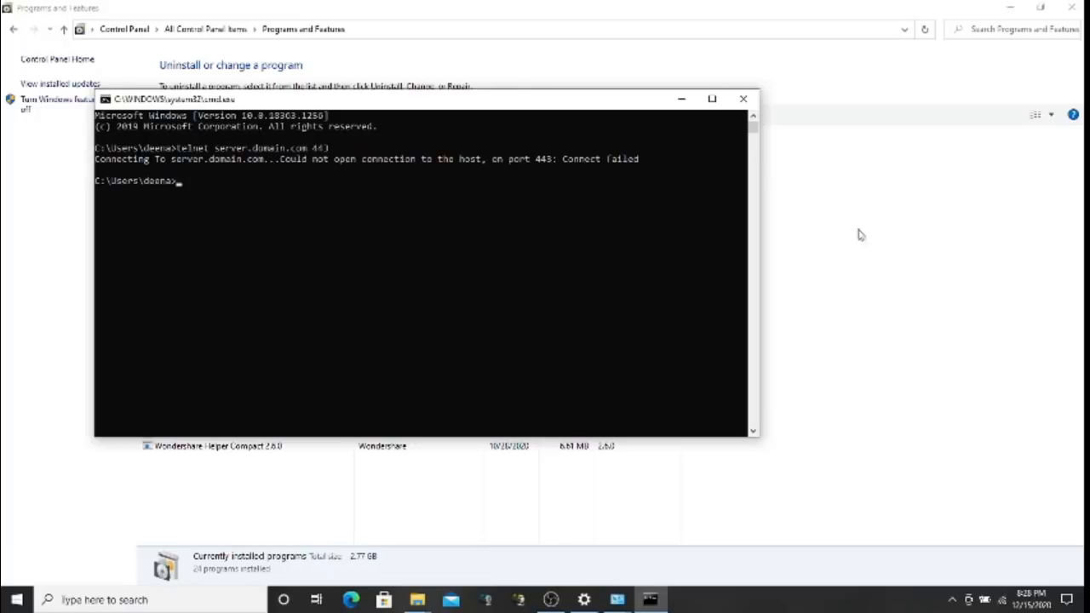
pyautogui.click(681, 99)
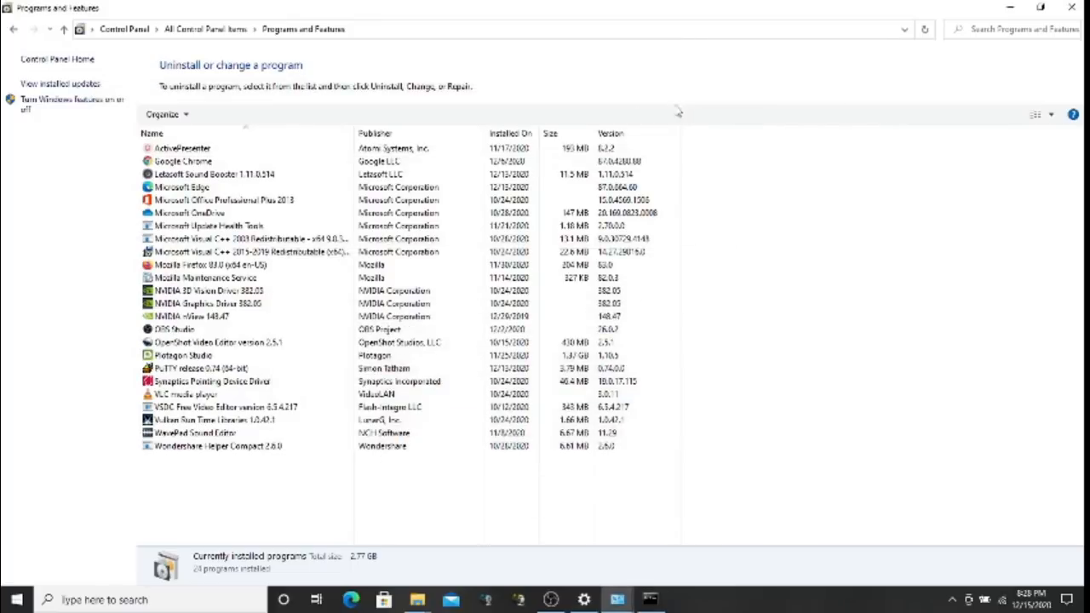
# Turn the Telnet Client feature back off, then restore the Command Prompt window
pyautogui.click(95, 103)
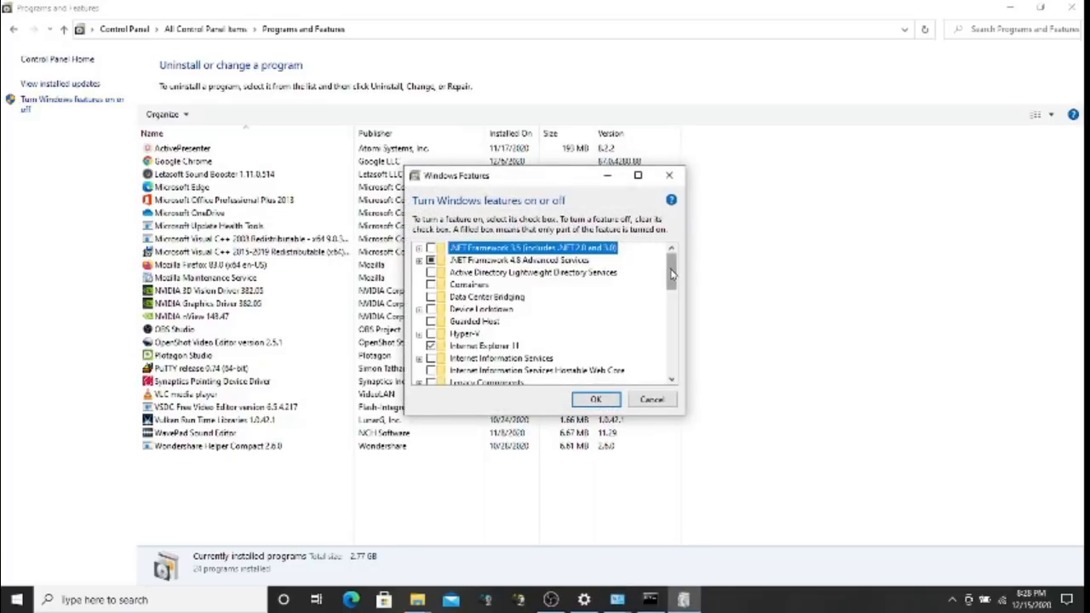
pyautogui.moveTo(672, 276); pyautogui.dragTo(682, 322)
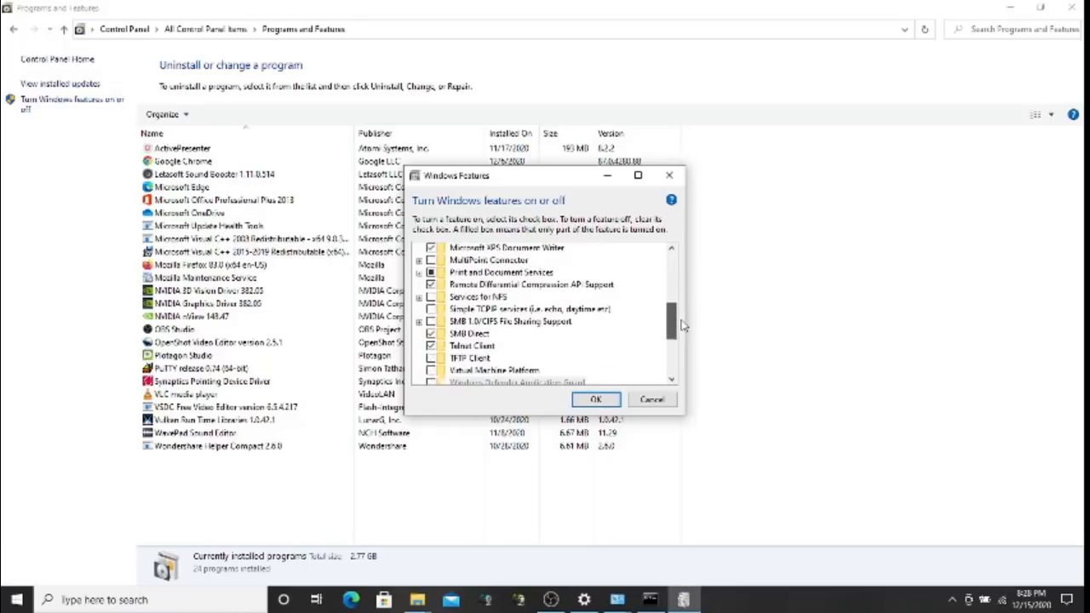
pyautogui.click(468, 346)
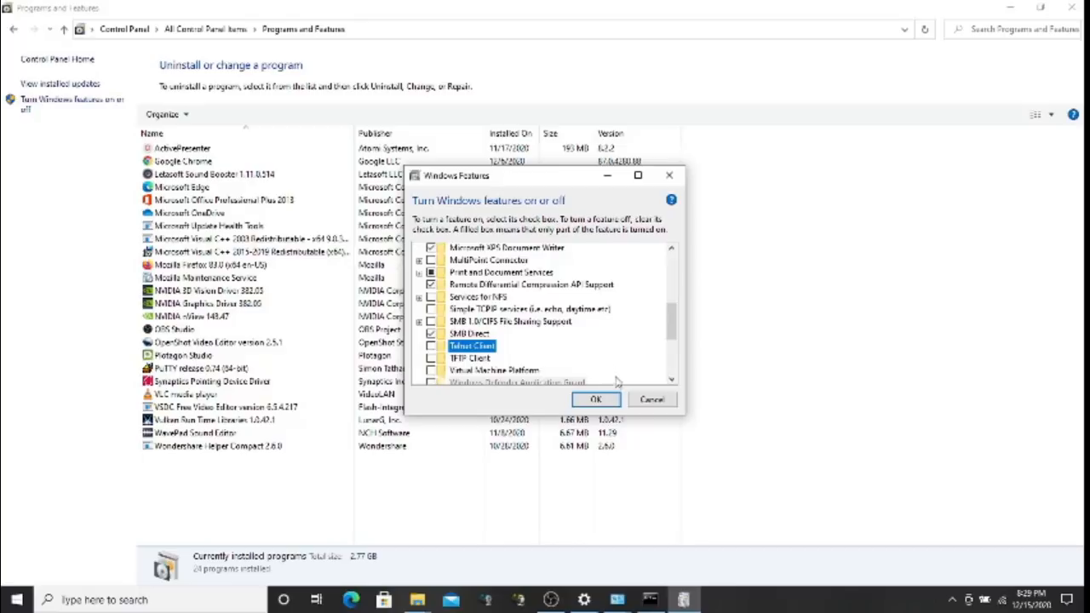
pyautogui.click(596, 400)
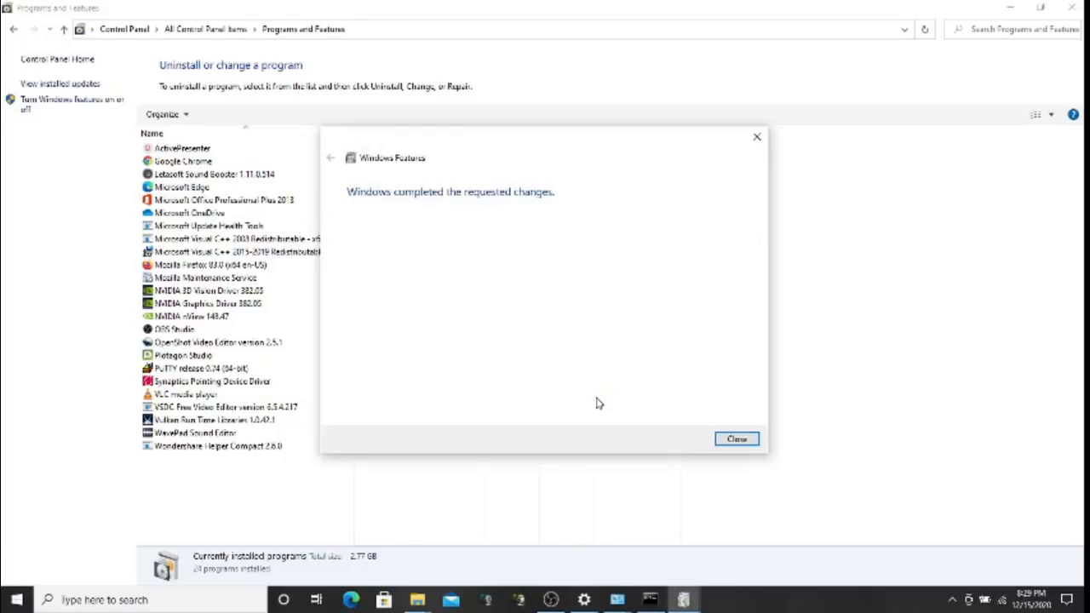
pyautogui.click(735, 440)
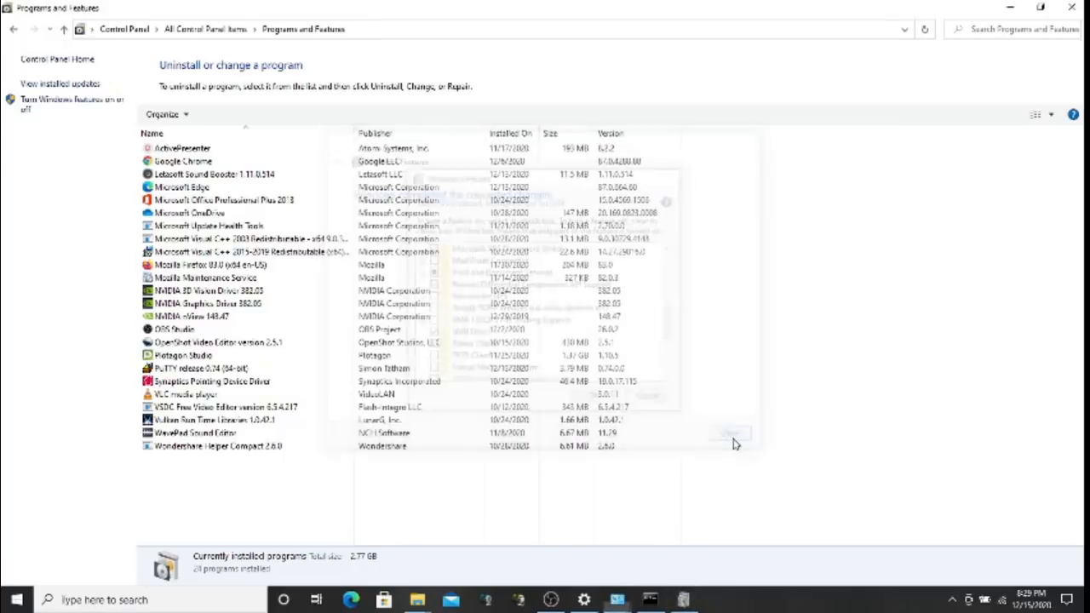
pyautogui.click(650, 600)
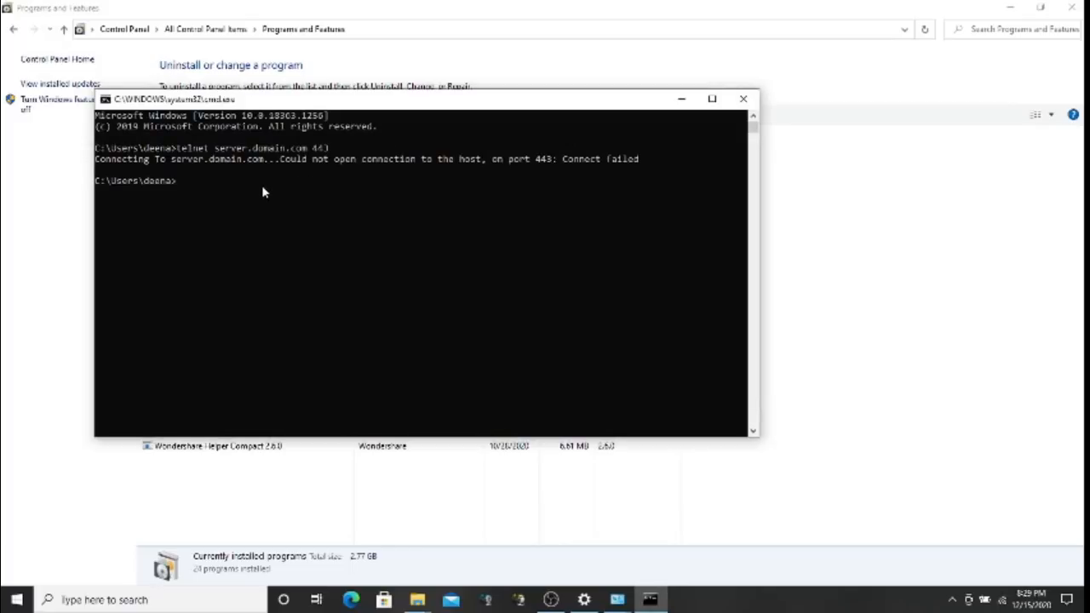
# Rerun the telnet command, which reports telnet is not recognized, then go back to the desktop
pyautogui.press('Up')
pyautogui.press('Return')
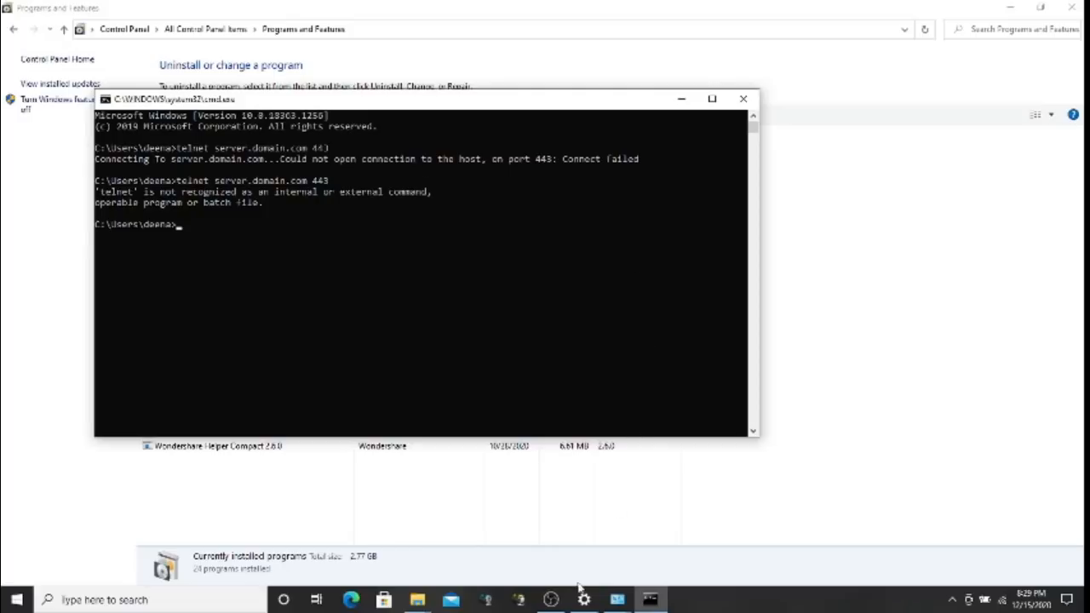
pyautogui.click(558, 601)
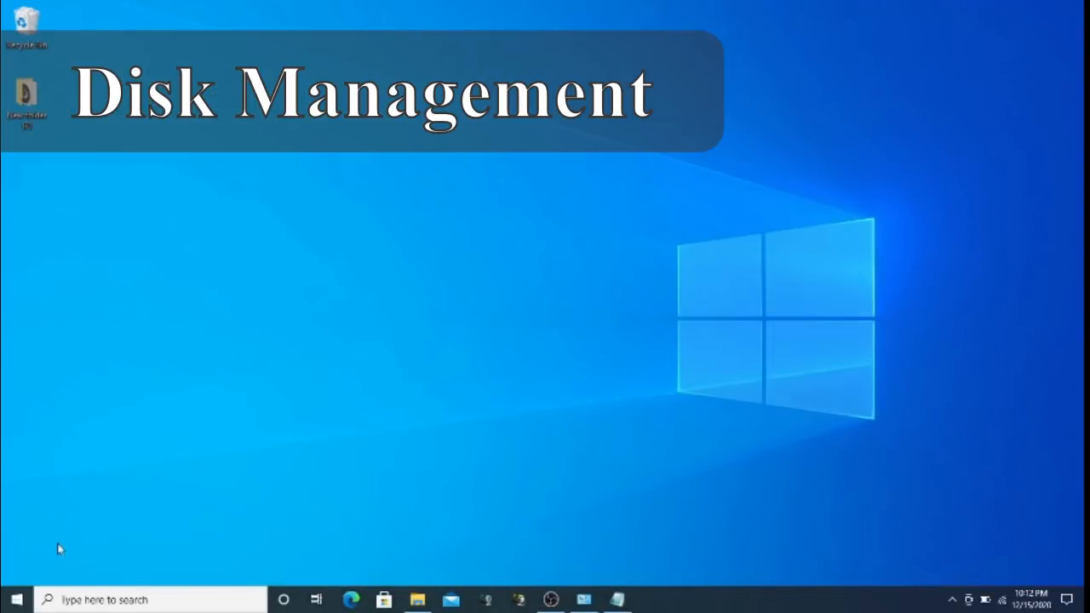
# Open Disk Management from the Start context menu and maximize it
pyautogui.rightClick(16, 601)
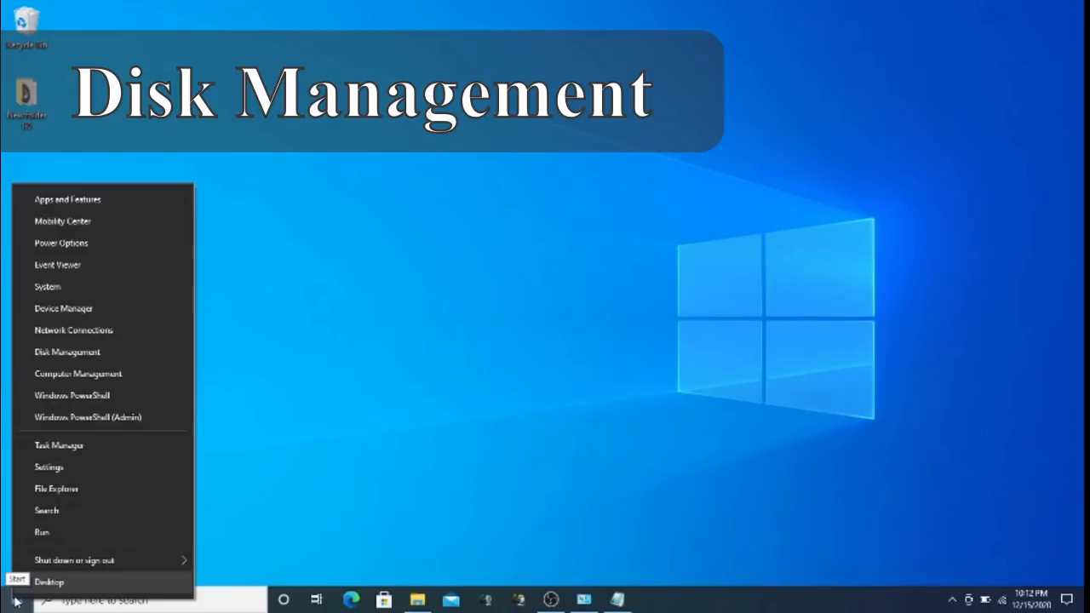
pyautogui.click(84, 352)
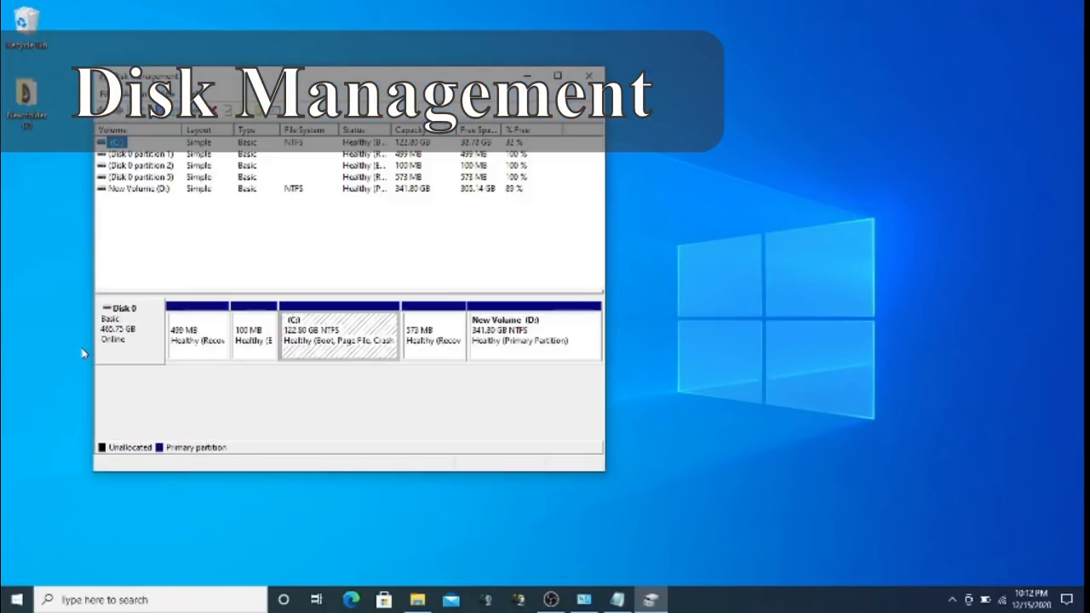
pyautogui.click(557, 75)
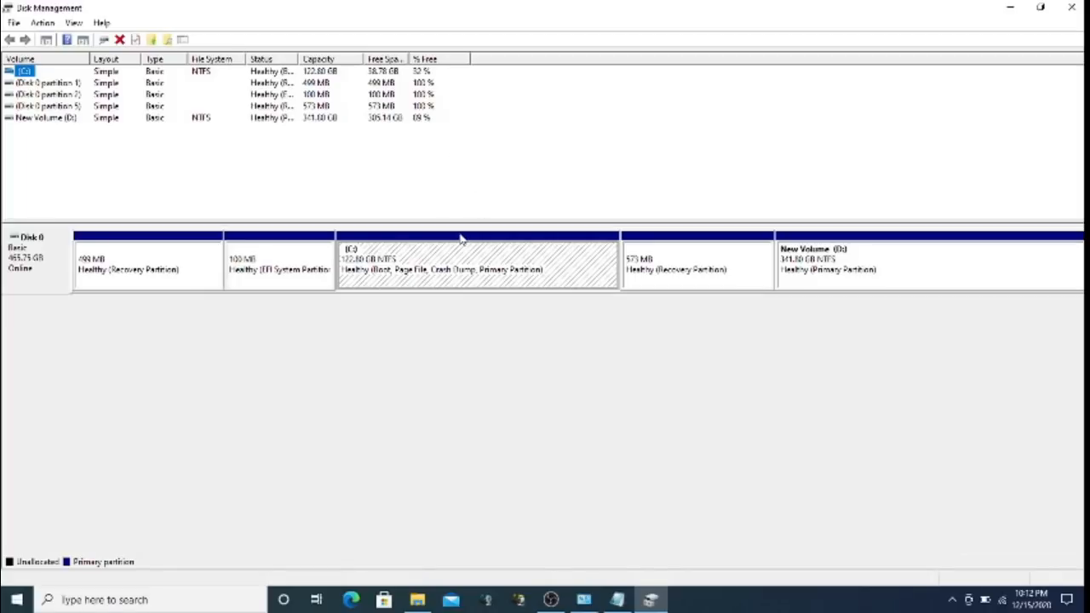
# Inspect the C:, D: and recovery partitions on Disk 0 and their action menus
pyautogui.click(431, 256)
pyautogui.click(847, 284)
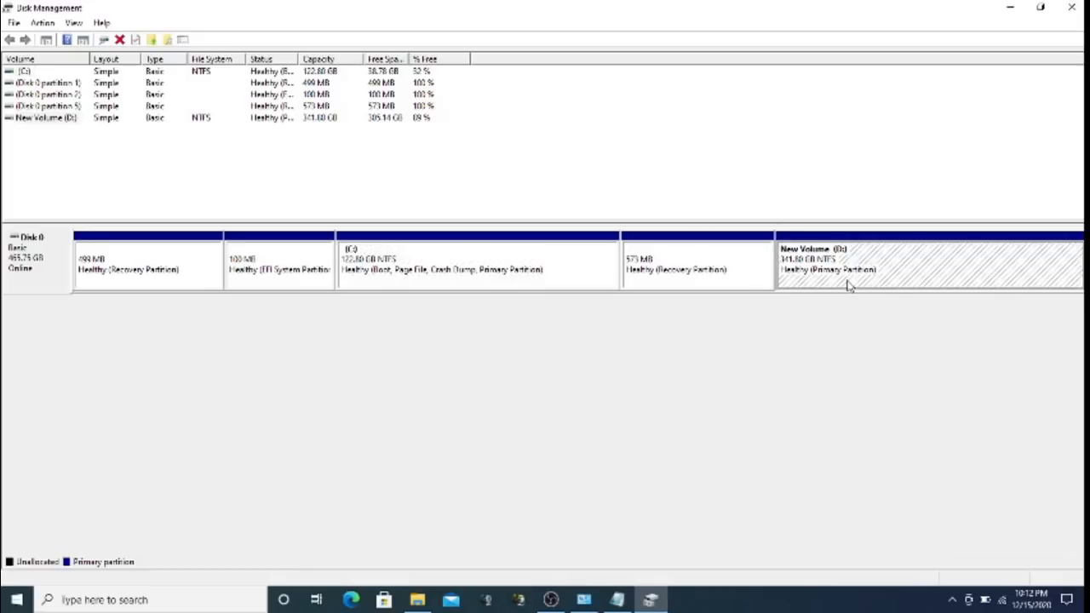
pyautogui.rightClick(455, 267)
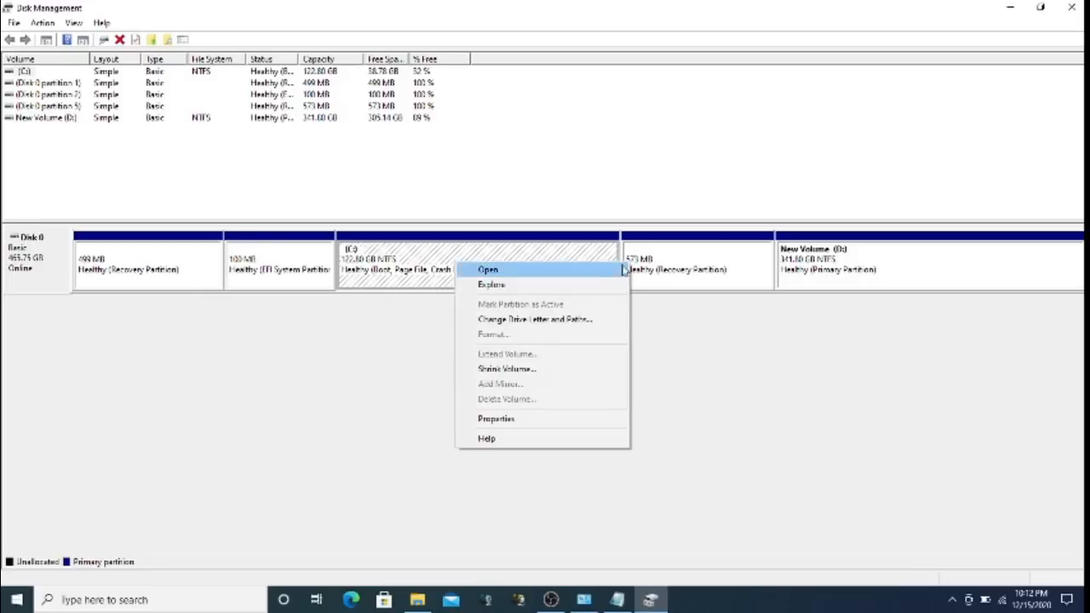
pyautogui.click(671, 284)
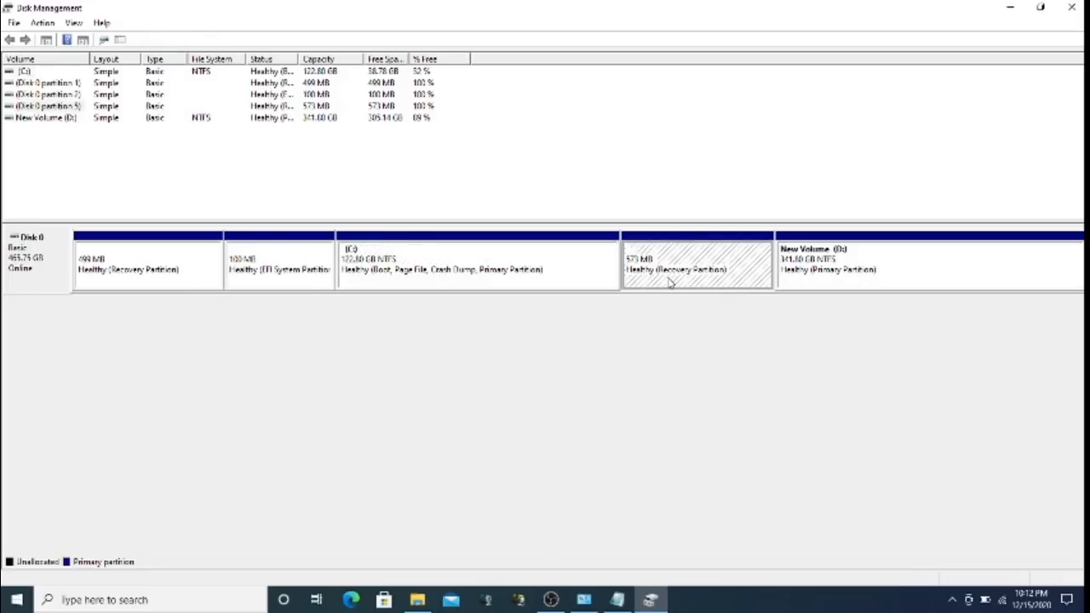
pyautogui.click(448, 269)
pyautogui.rightClick(448, 270)
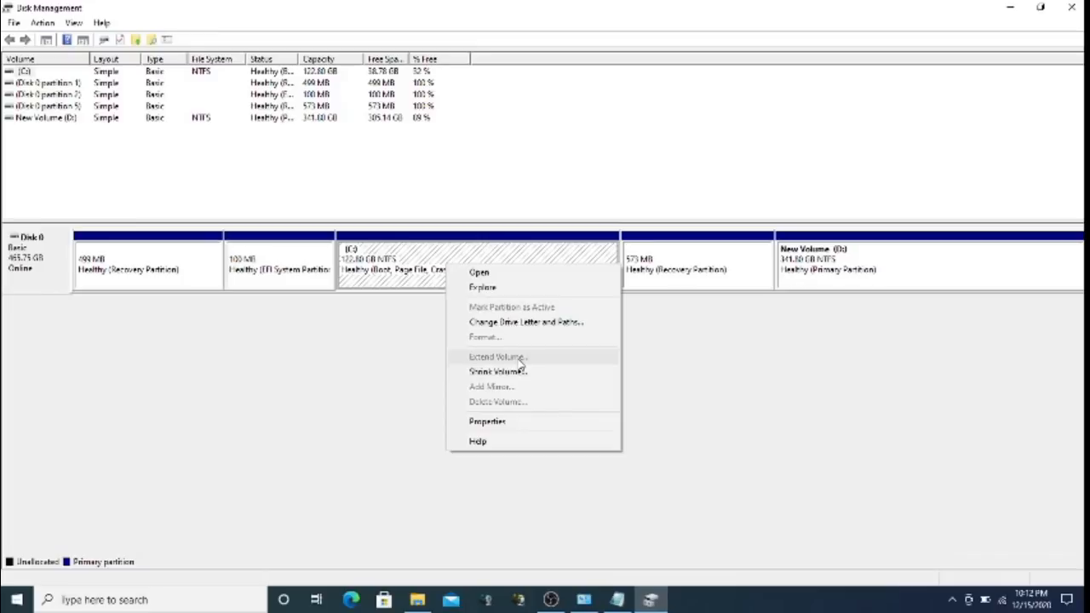
pyautogui.click(673, 331)
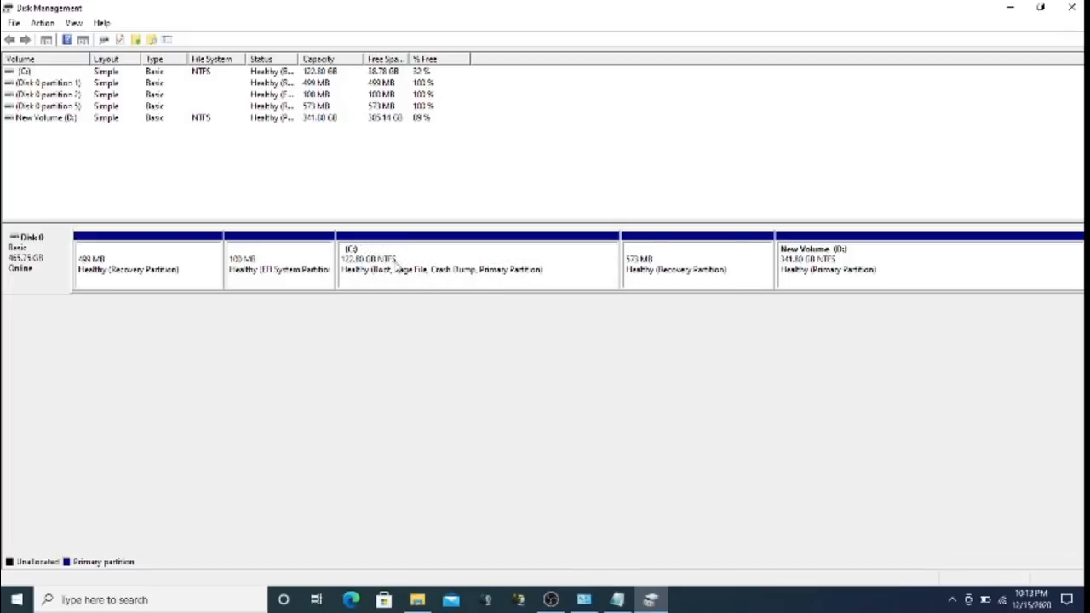
pyautogui.rightClick(469, 274)
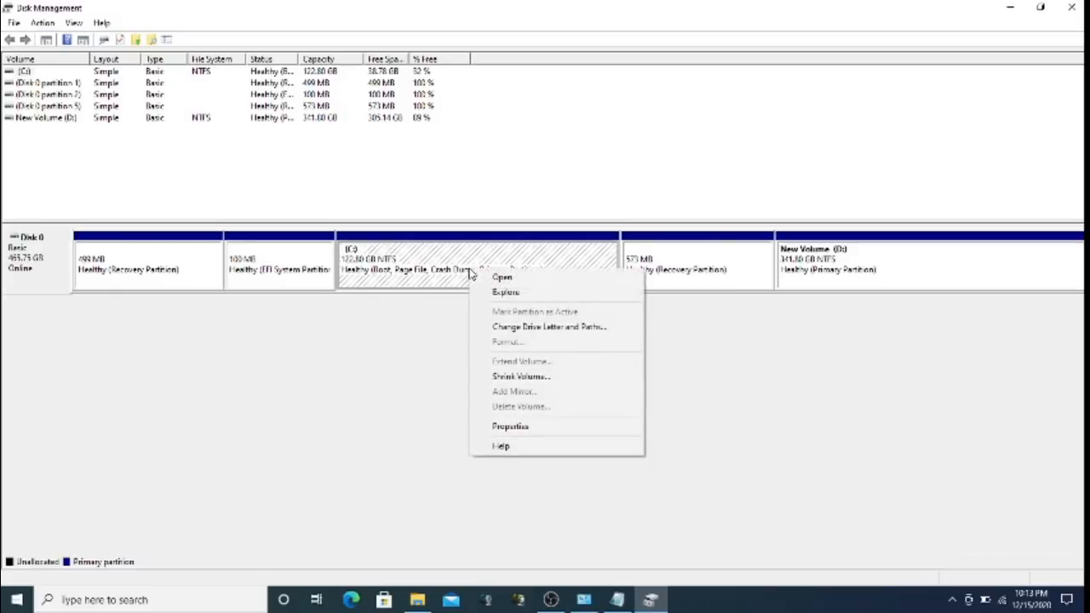
pyautogui.click(518, 378)
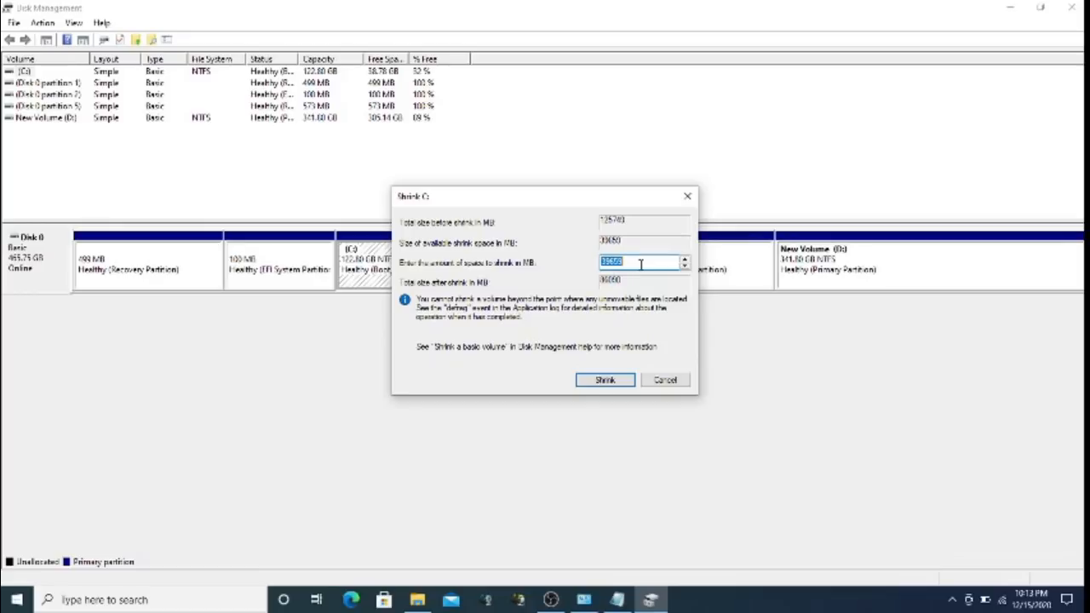
pyautogui.moveTo(642, 265); pyautogui.dragTo(590, 262)
pyautogui.click(667, 380)
pyautogui.click(856, 273)
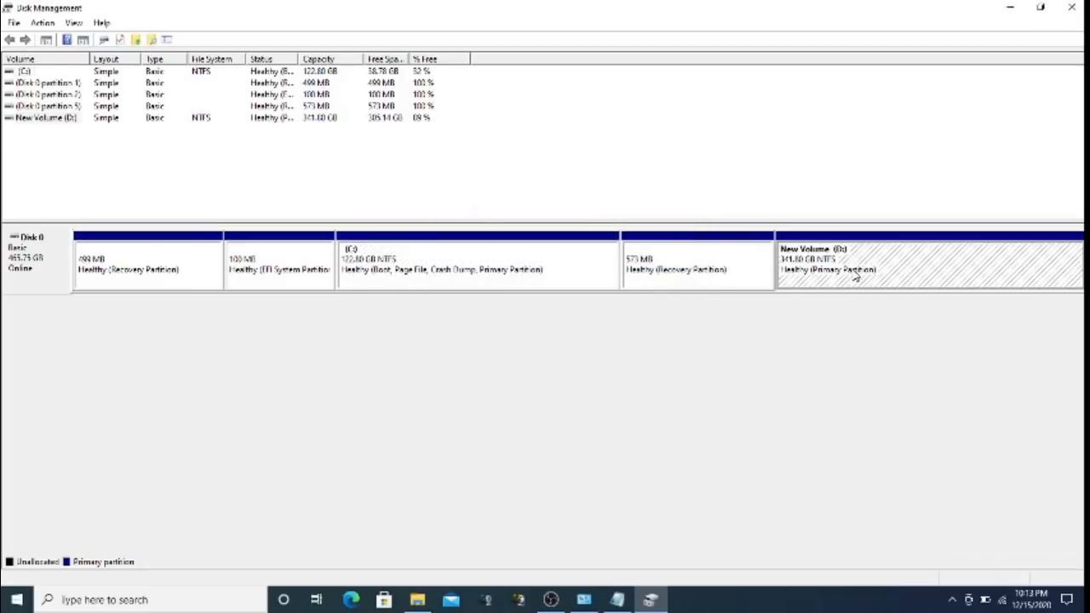
pyautogui.click(721, 282)
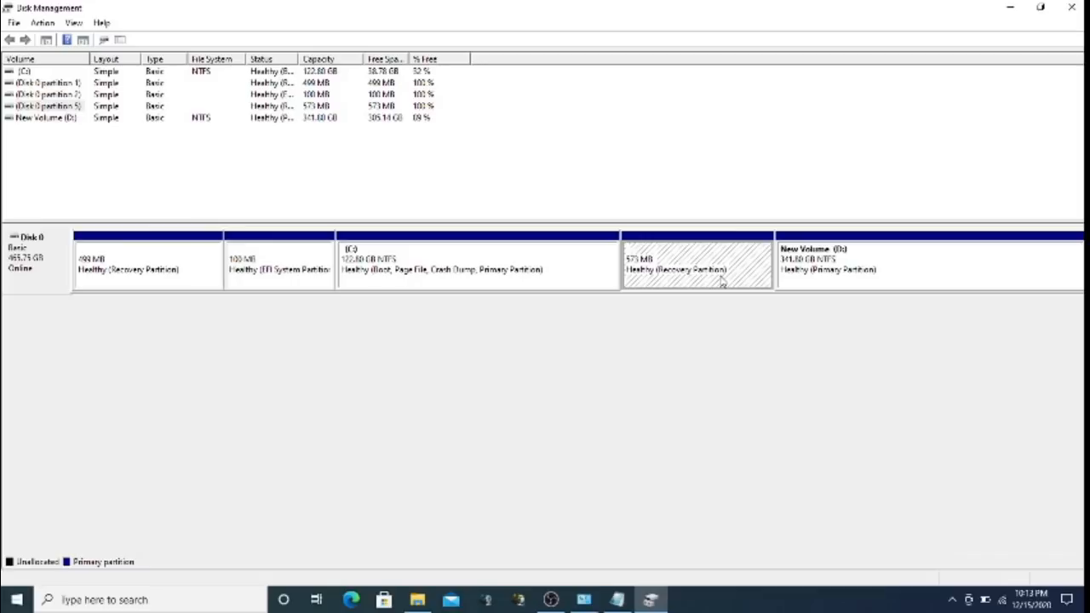
# Review available drive letters for New Volume, keep it as D:, and close Disk Management
pyautogui.rightClick(830, 256)
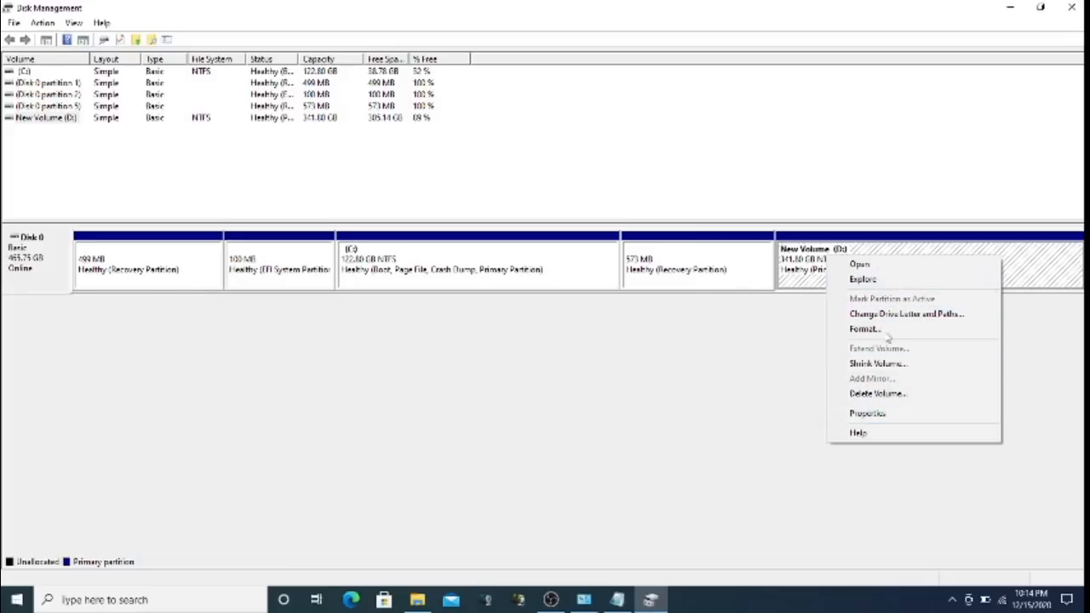
pyautogui.click(886, 315)
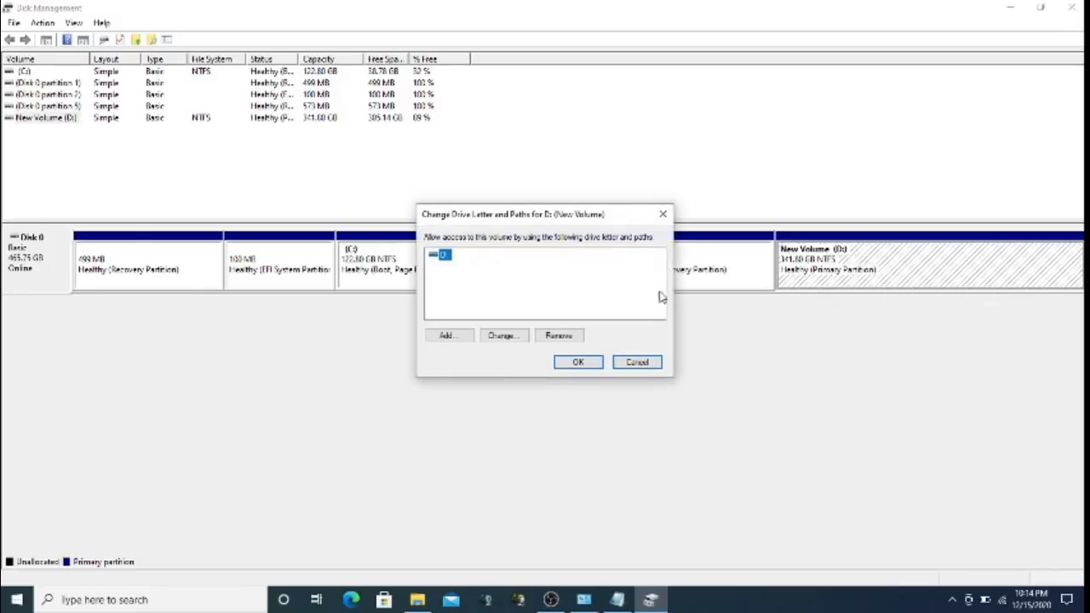
pyautogui.moveTo(552, 218); pyautogui.dragTo(470, 298)
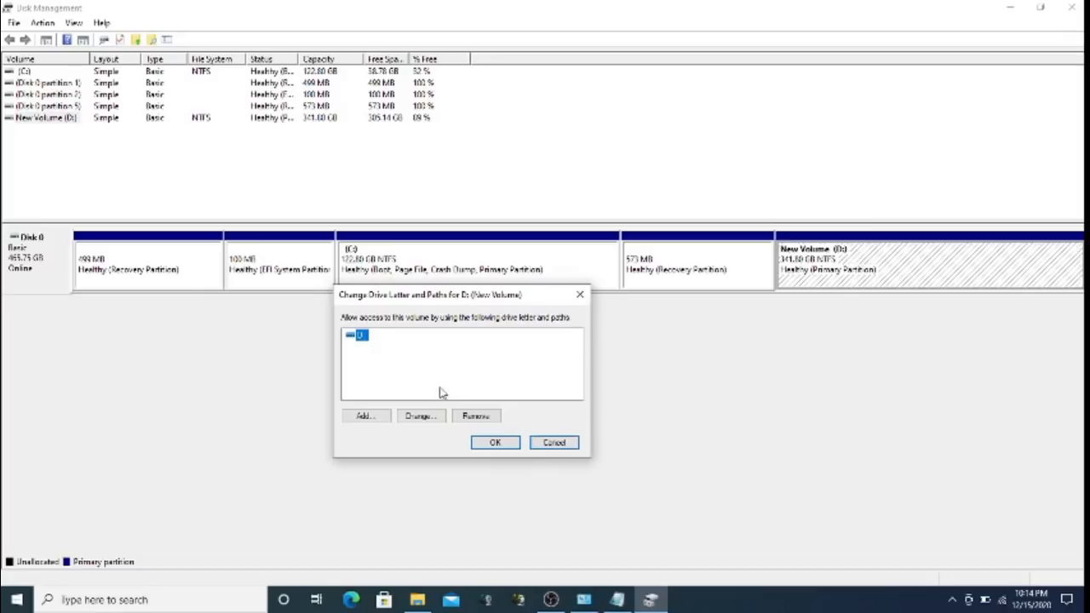
pyautogui.click(428, 417)
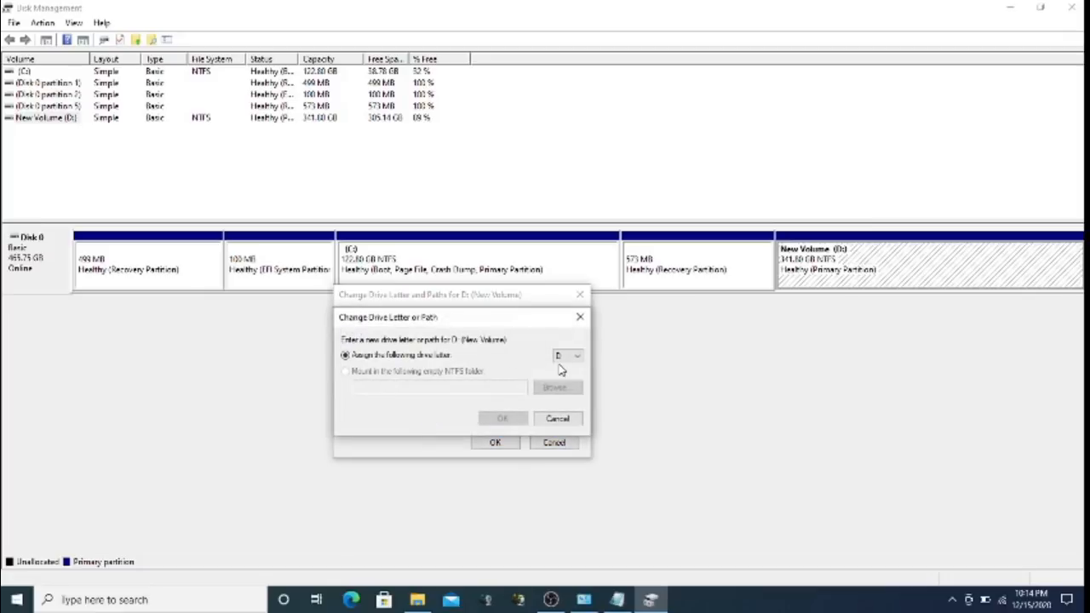
pyautogui.click(563, 362)
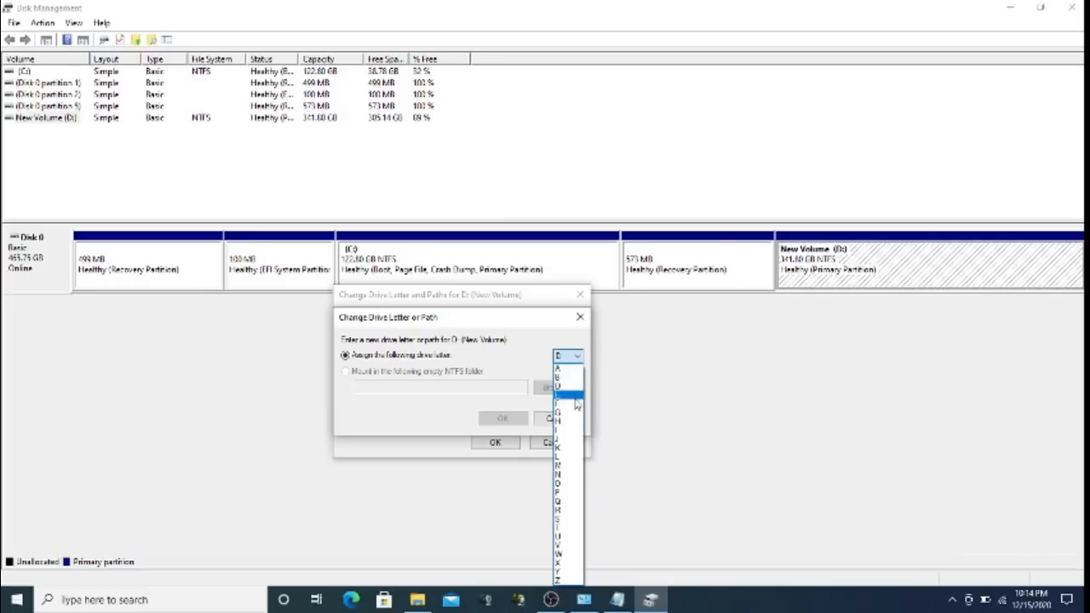
pyautogui.click(554, 328)
pyautogui.click(579, 316)
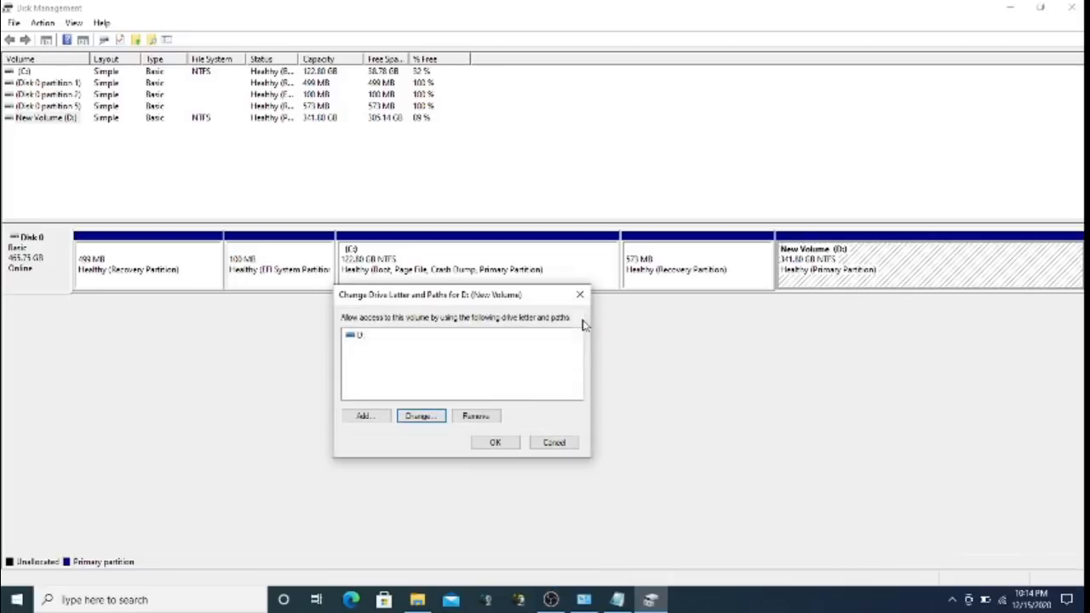
pyautogui.click(555, 444)
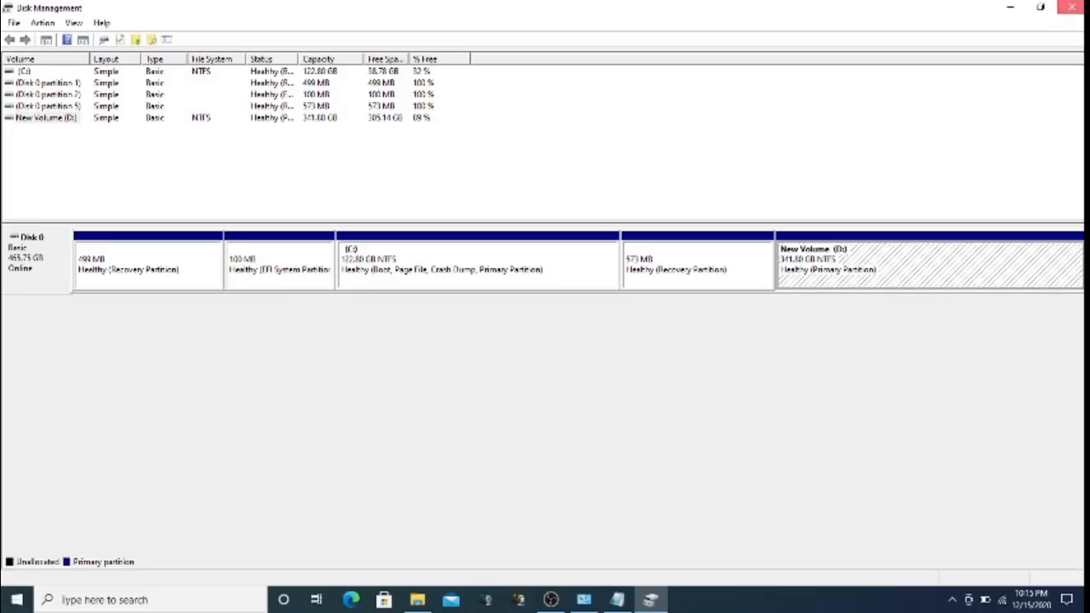
pyautogui.click(1072, 6)
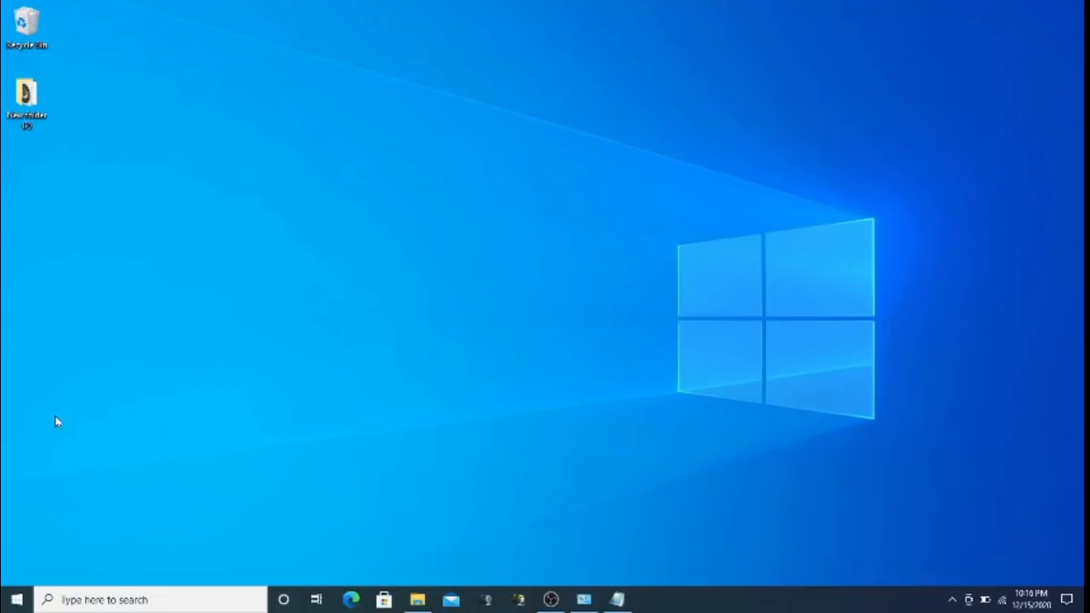
# Open Computer Management maximized with the Task Scheduler summary selected
pyautogui.rightClick(16, 599)
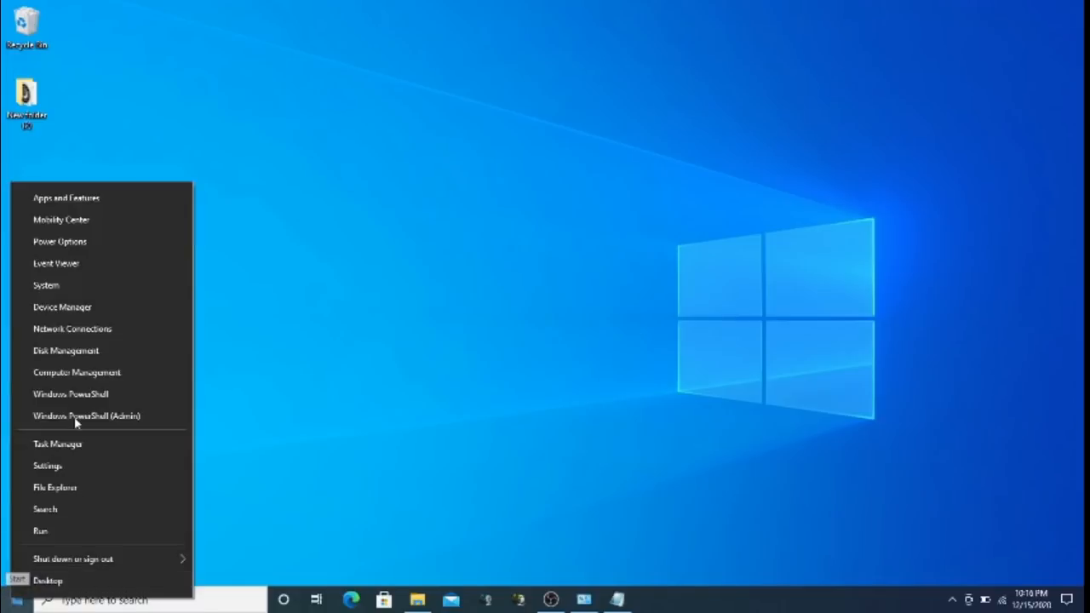
pyautogui.click(86, 374)
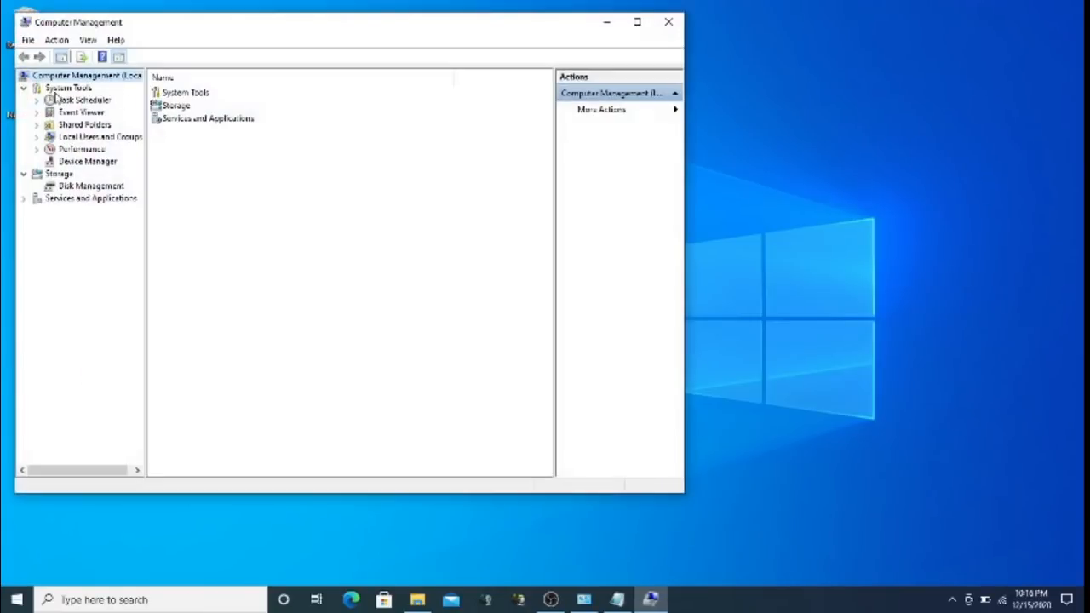
pyautogui.click(84, 101)
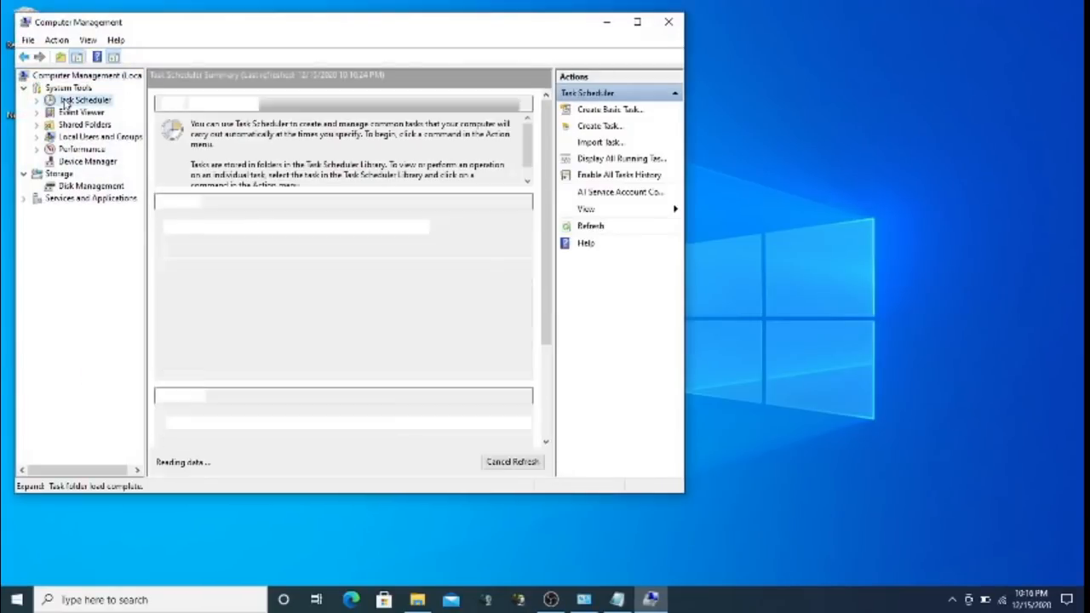
pyautogui.click(637, 21)
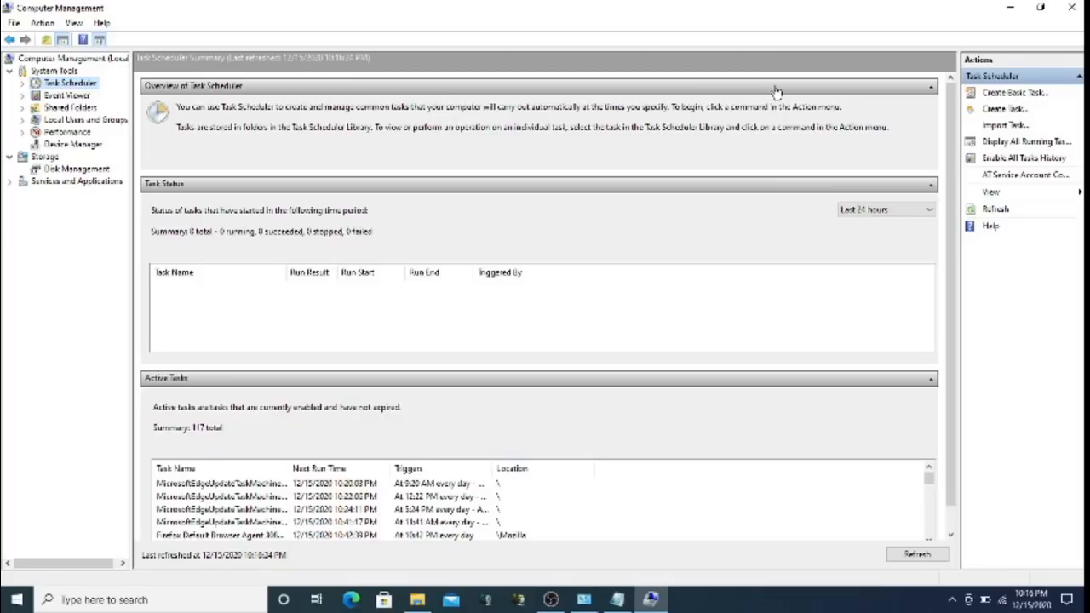
# Create a new task named 'test', leaving Configure for unchanged, and go to its Triggers
pyautogui.click(1002, 111)
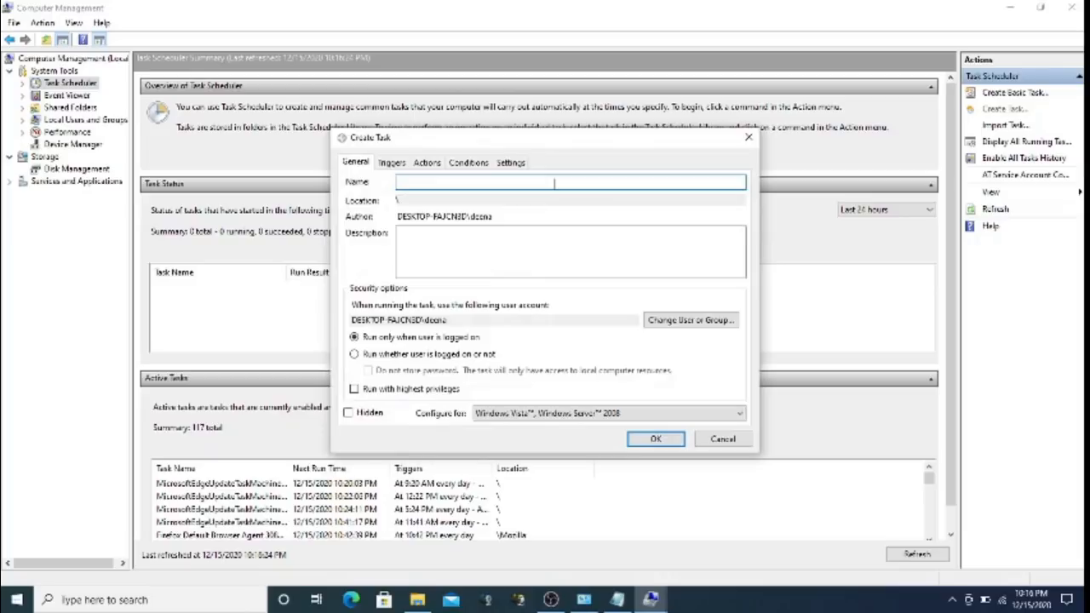
pyautogui.write('test')
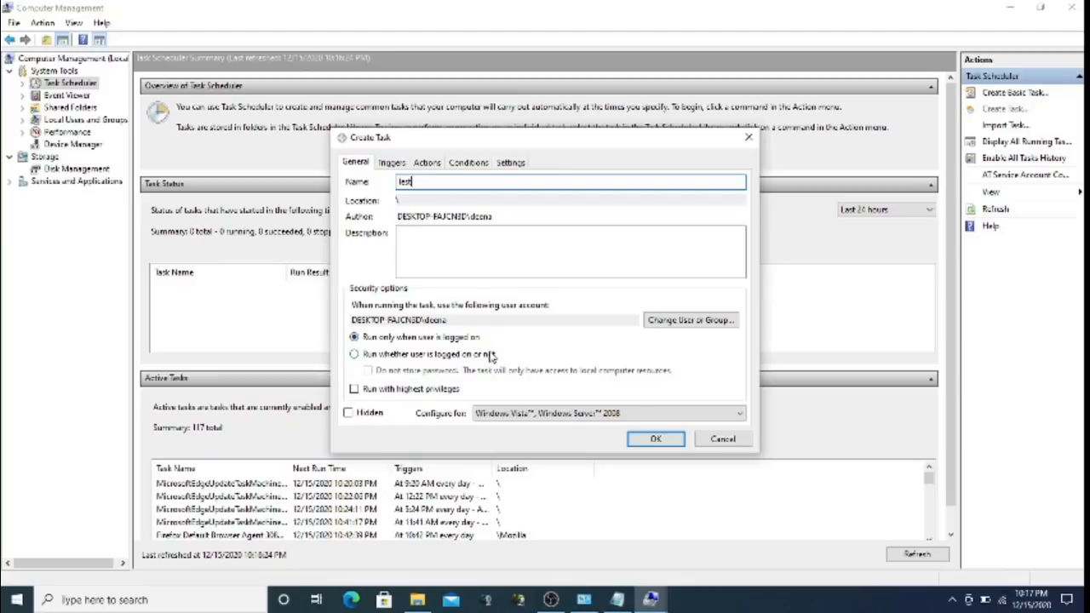
pyautogui.click(620, 415)
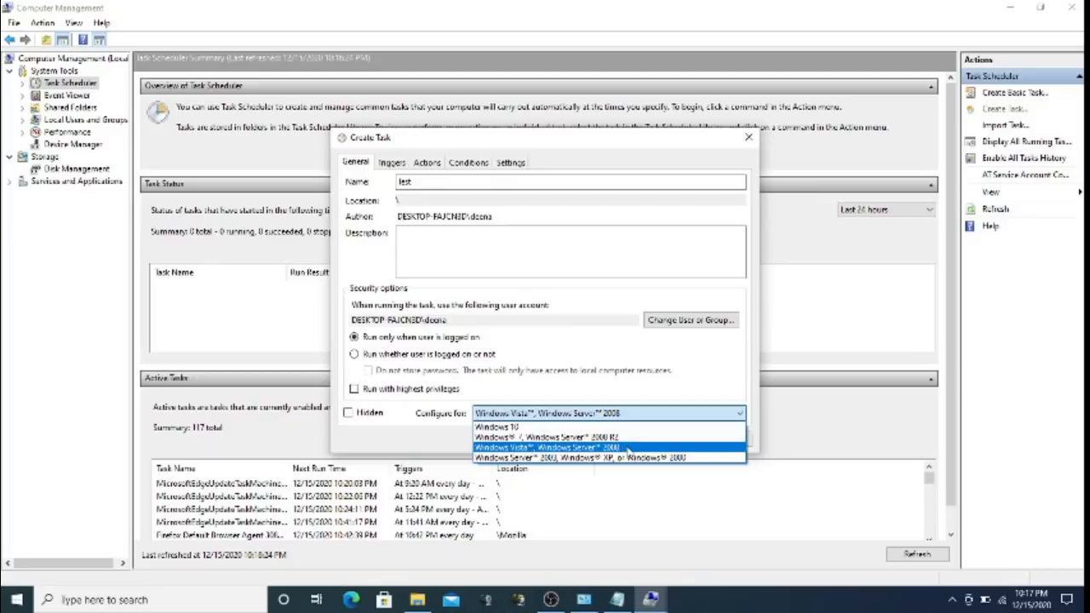
pyautogui.click(678, 390)
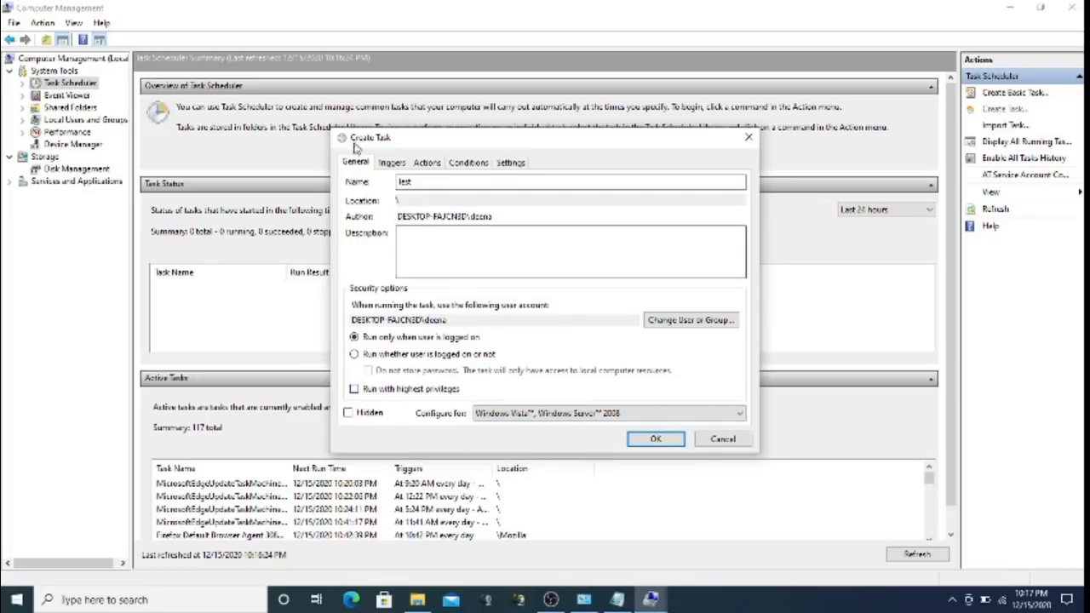
pyautogui.click(392, 163)
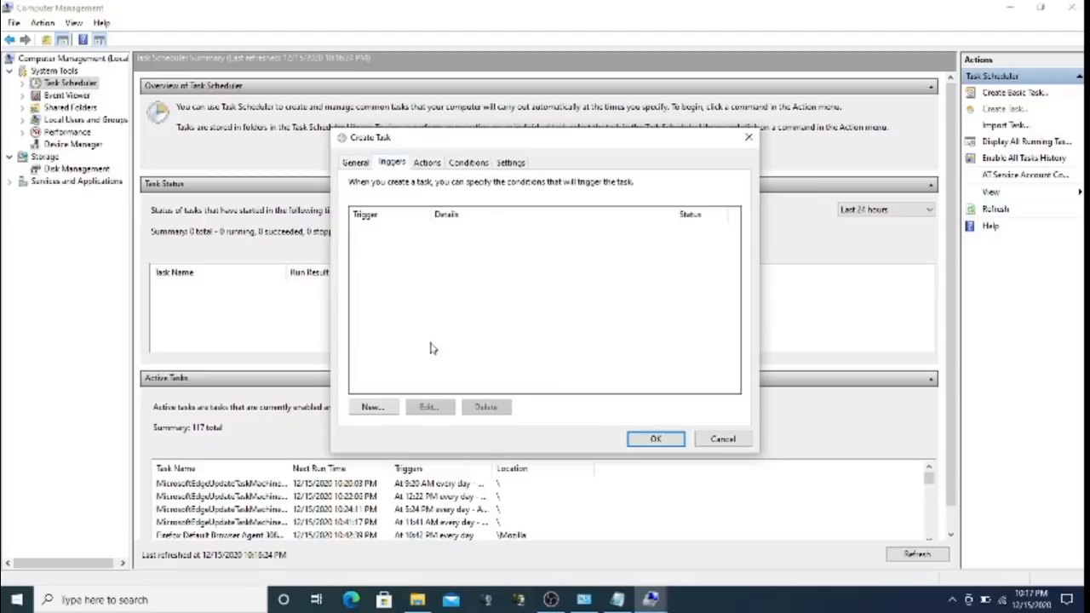
# Review the Begin the task and Repeat task every trigger options, cancel, then start a new action
pyautogui.click(375, 408)
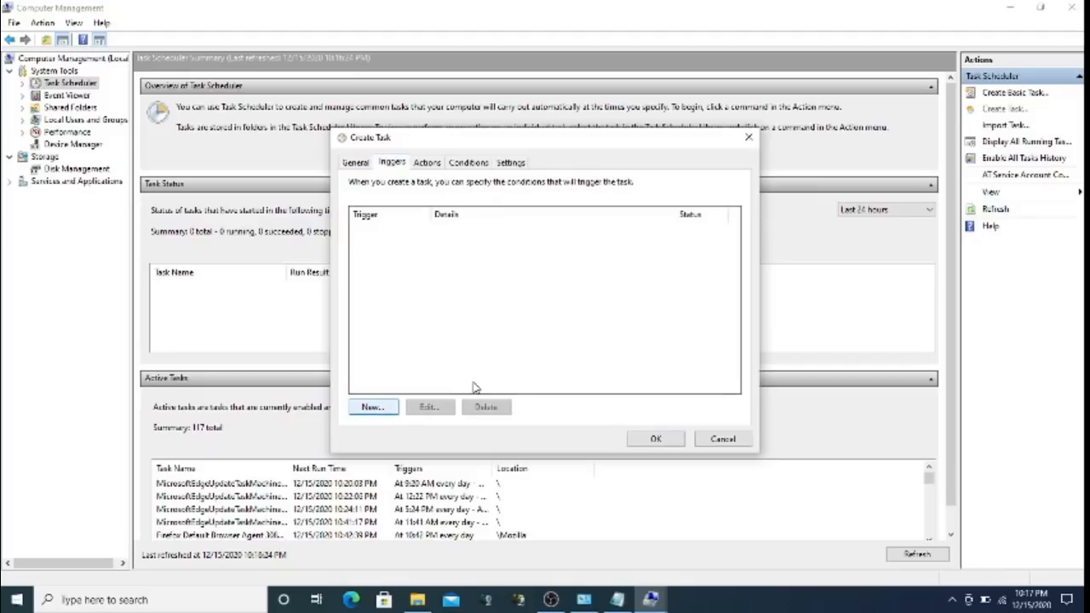
pyautogui.click(373, 408)
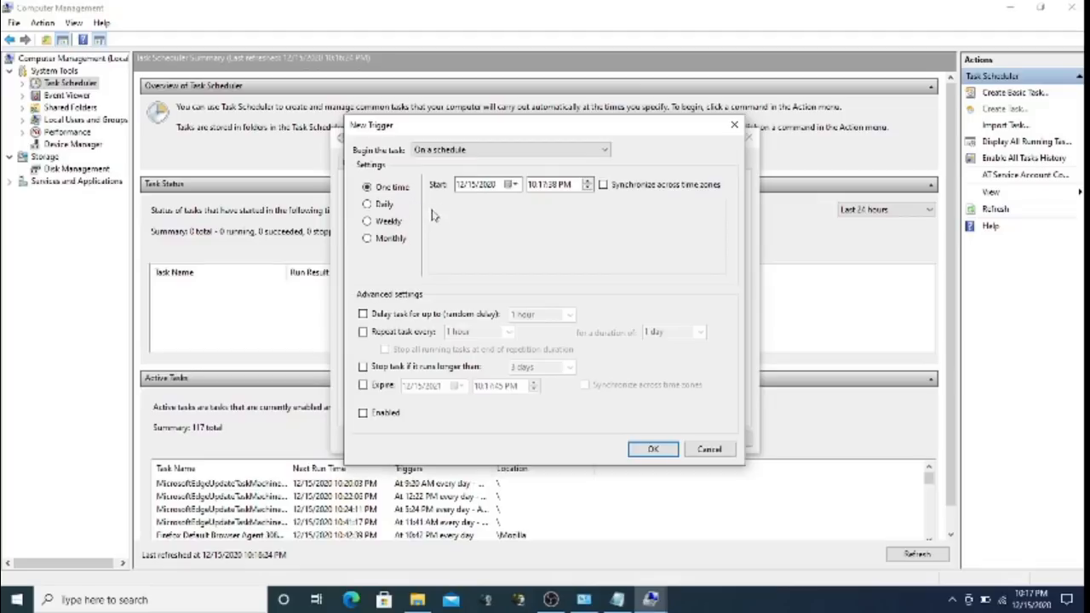
pyautogui.click(482, 154)
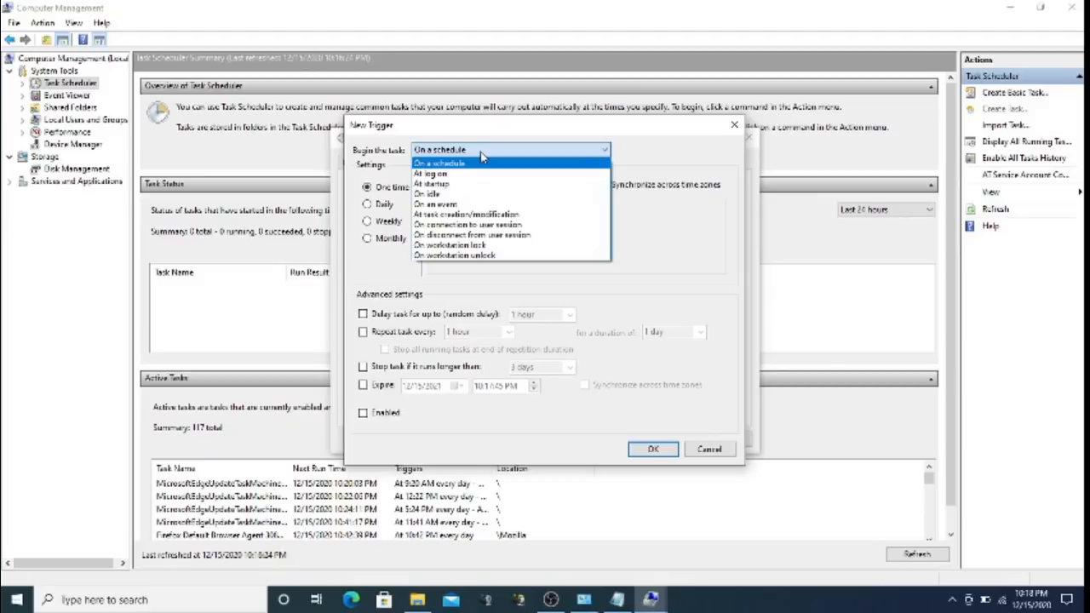
pyautogui.click(482, 155)
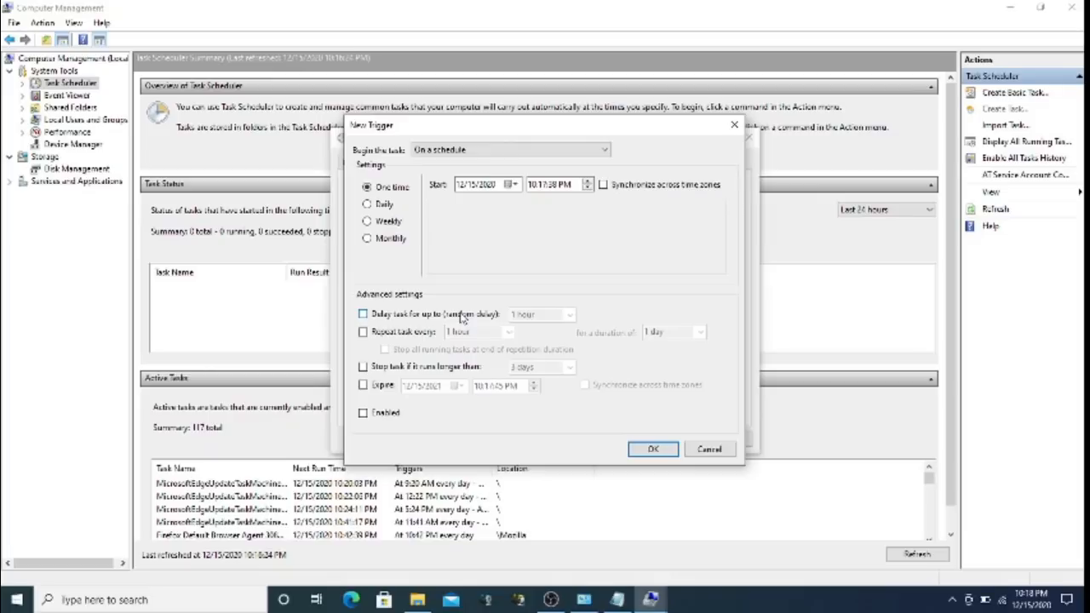
pyautogui.click(414, 337)
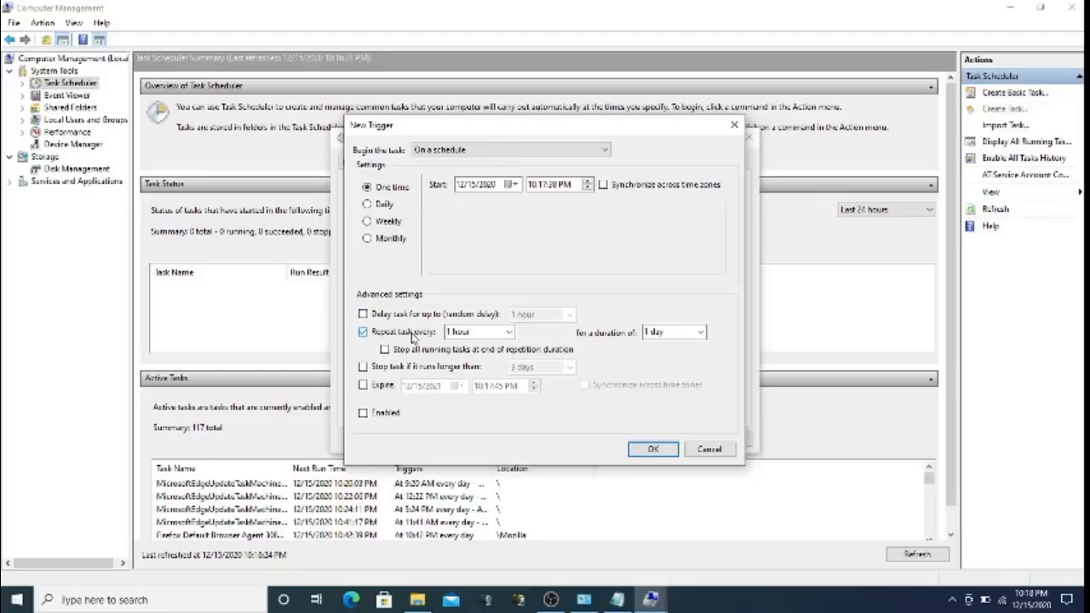
pyautogui.click(726, 452)
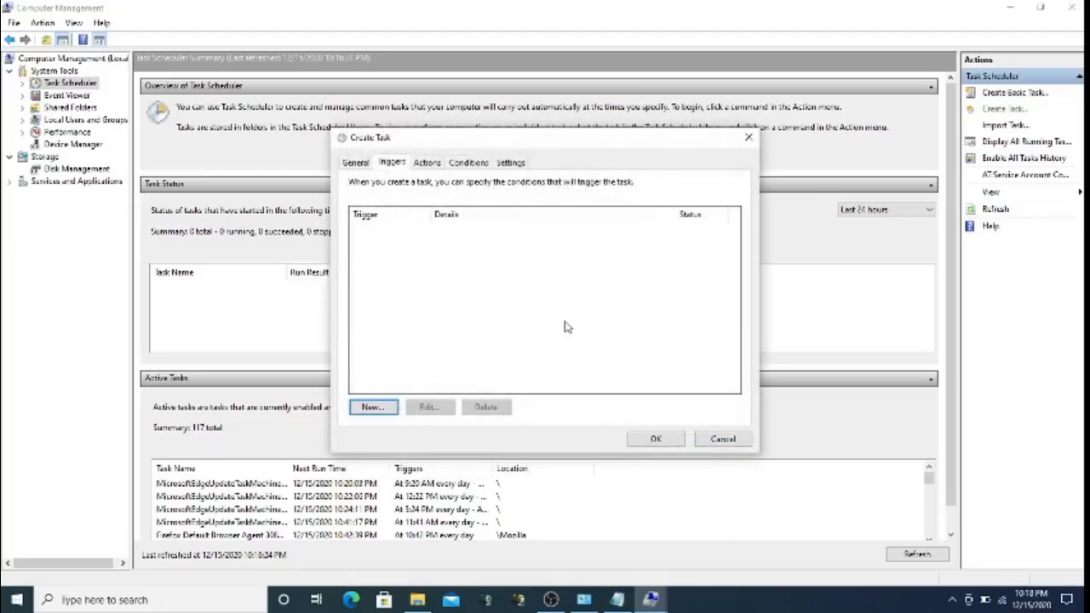
pyautogui.click(427, 163)
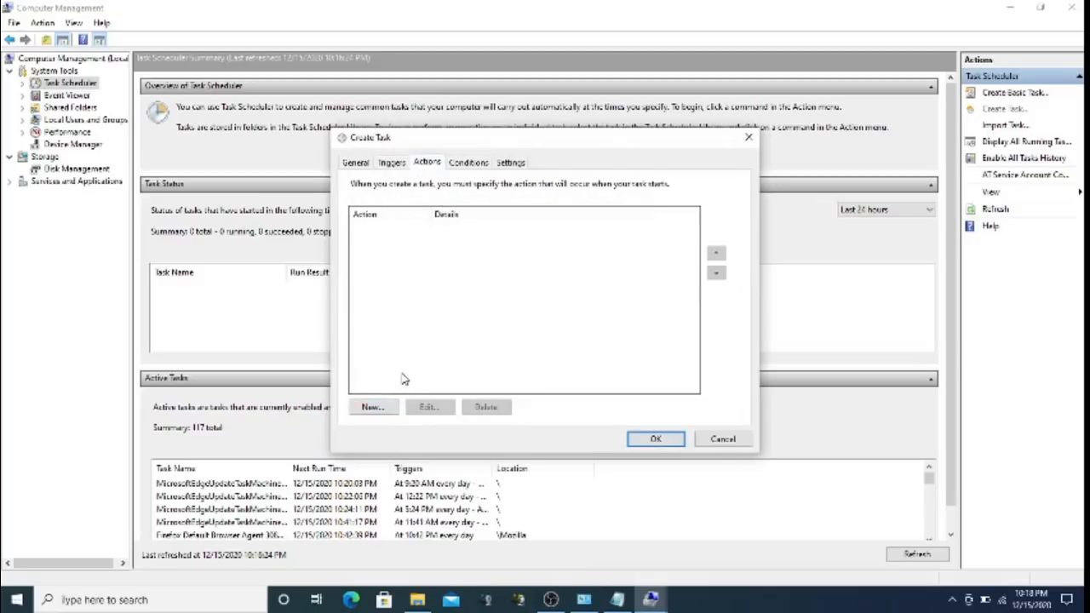
pyautogui.click(372, 407)
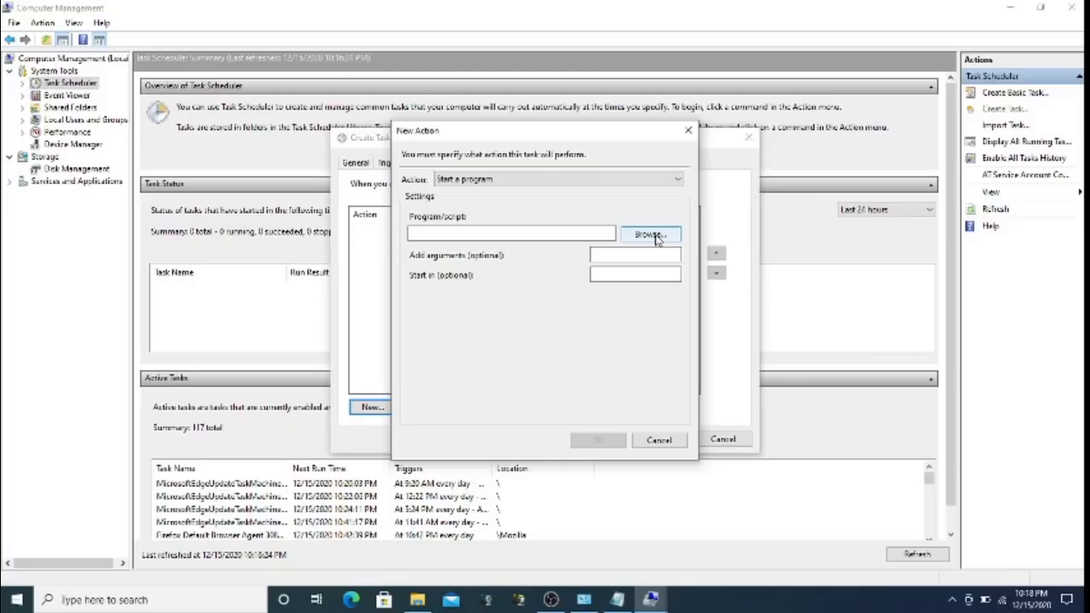
# Look at the Program/script and Add arguments fields, cancel the action, and show Conditions
pyautogui.click(588, 232)
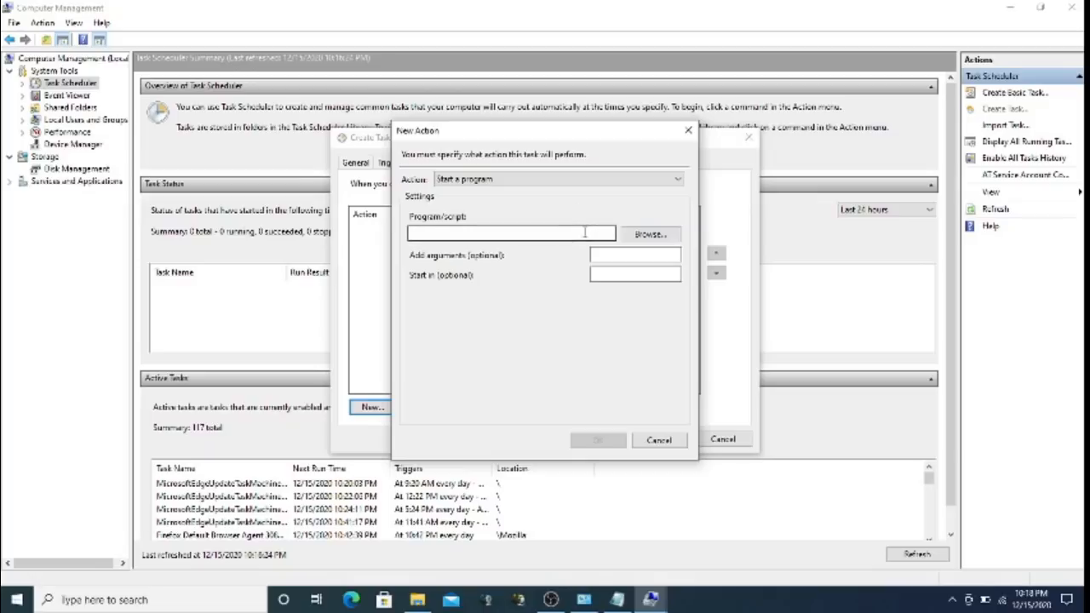
pyautogui.click(621, 255)
pyautogui.click(670, 449)
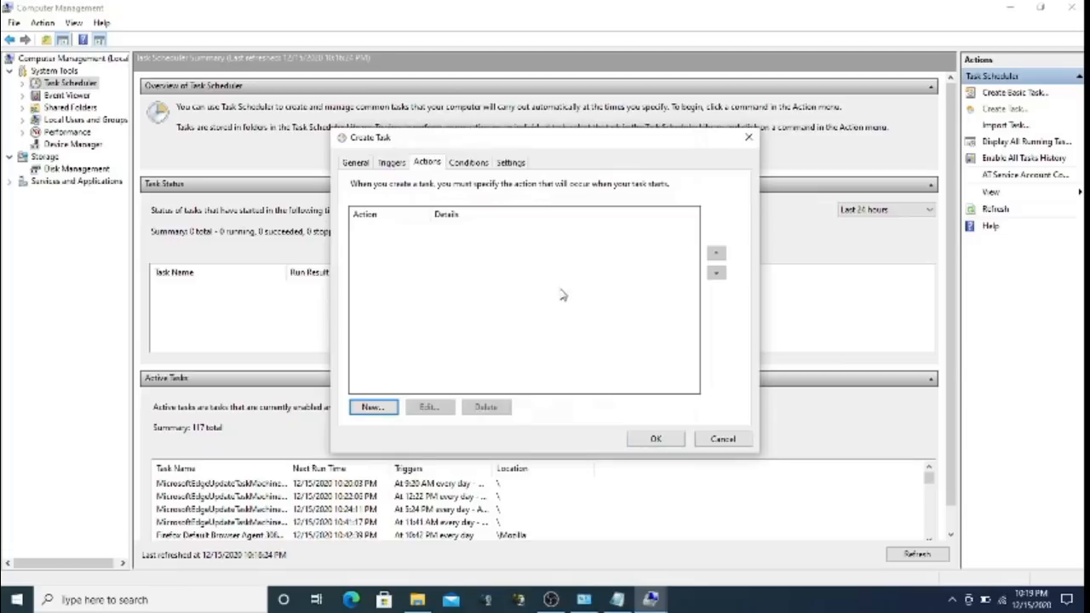
pyautogui.click(473, 164)
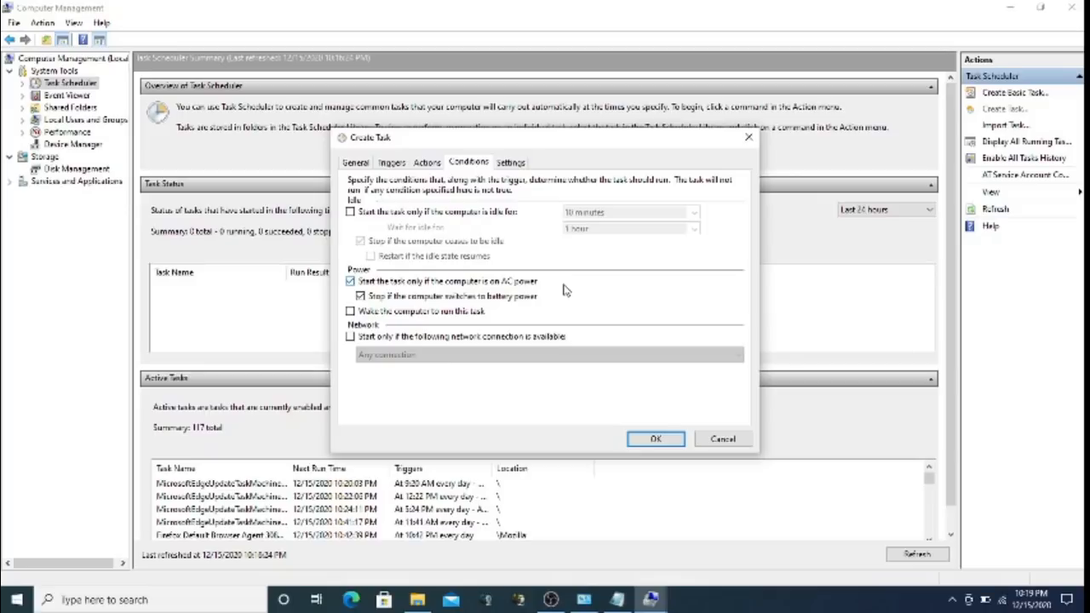
# Toggle the idle condition on and off, view the Settings tab, and attempt to save the task
pyautogui.click(497, 214)
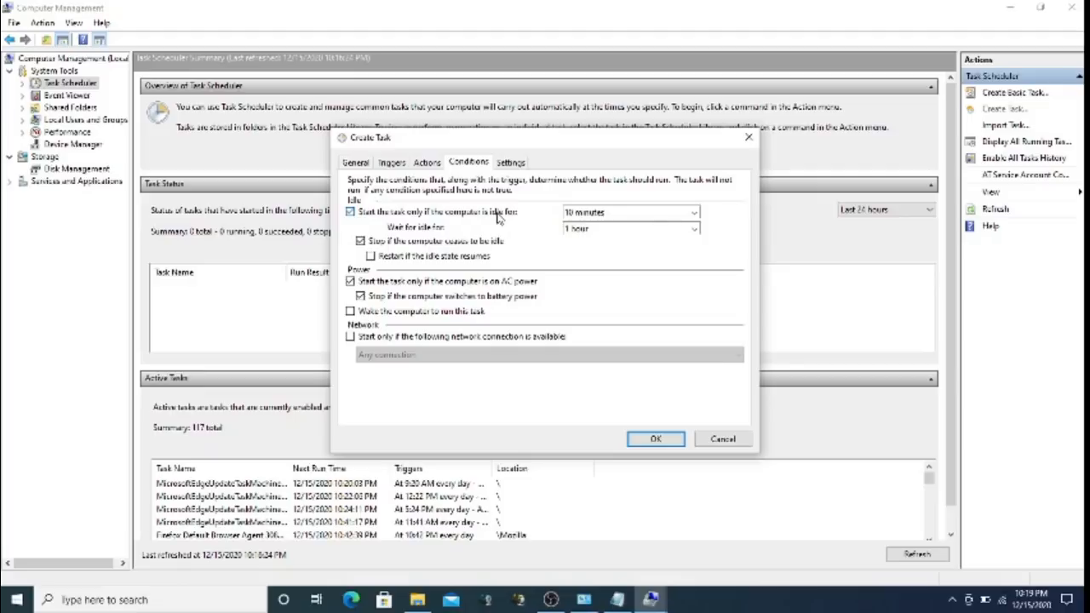
pyautogui.click(498, 214)
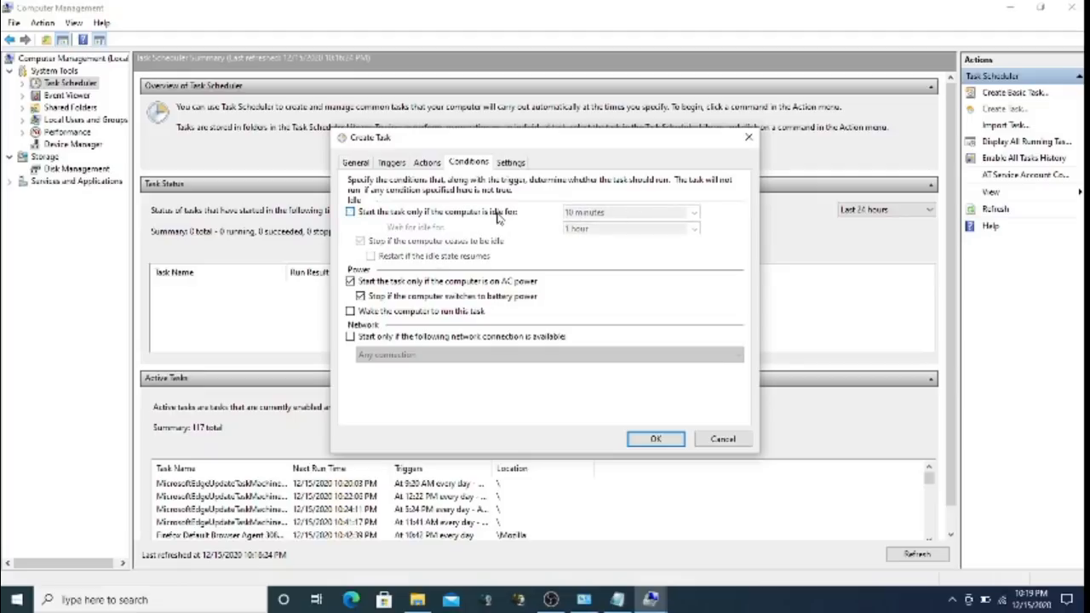
pyautogui.click(512, 164)
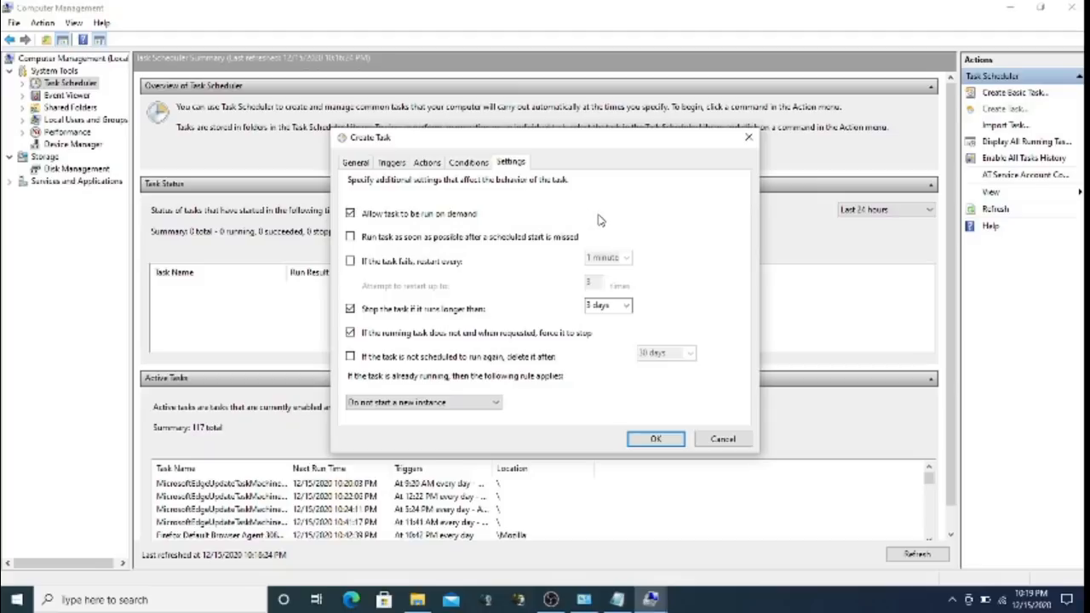
pyautogui.click(680, 440)
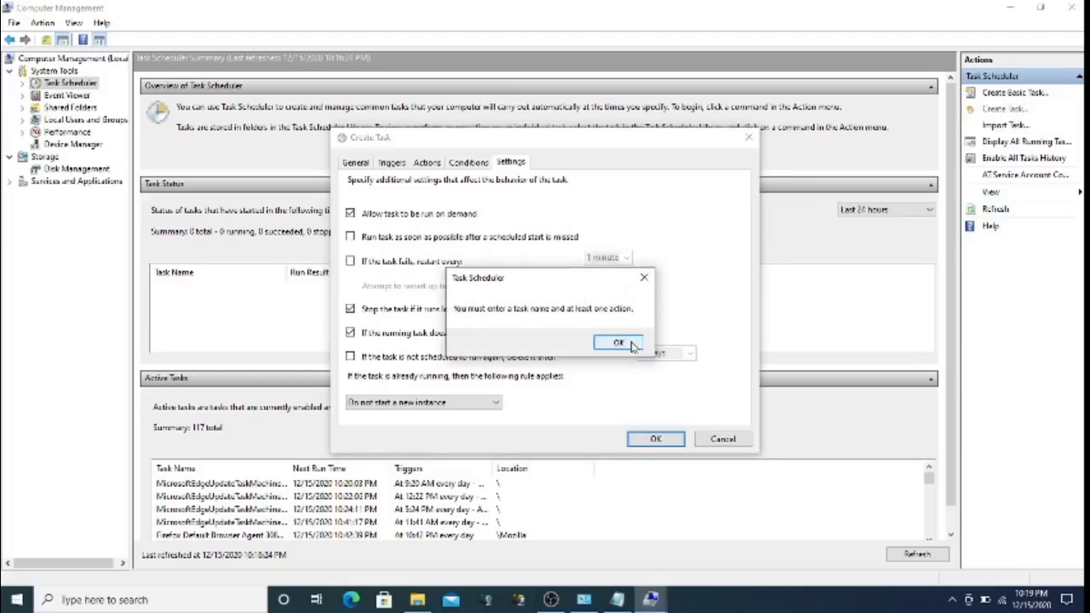
# Dismiss the error, cancel the 'test' task, and browse the Task Scheduler Library before returning to the summary
pyautogui.click(632, 344)
pyautogui.click(724, 439)
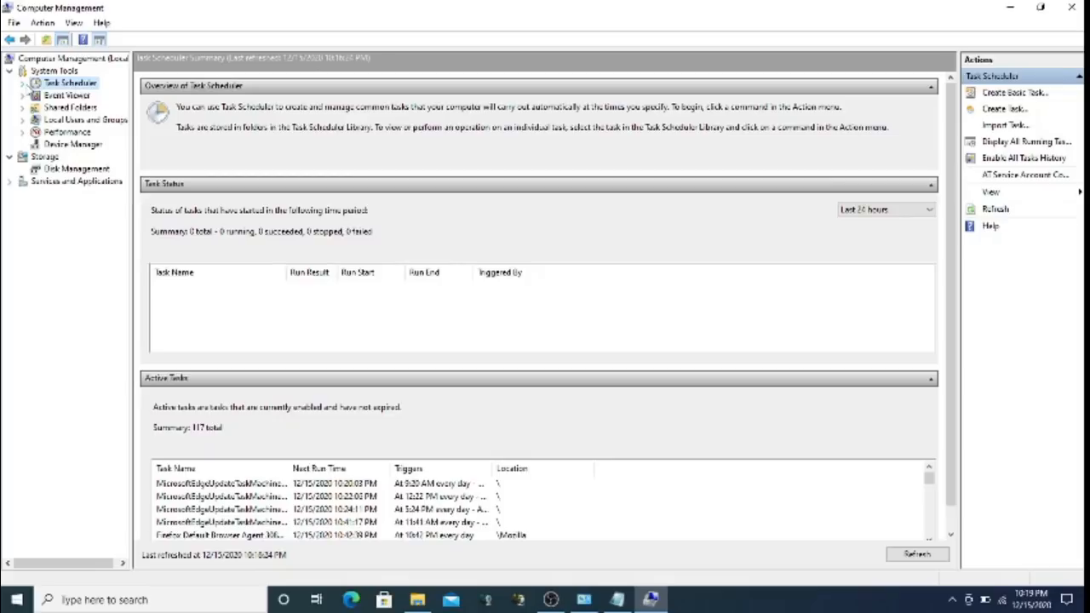
pyautogui.click(23, 83)
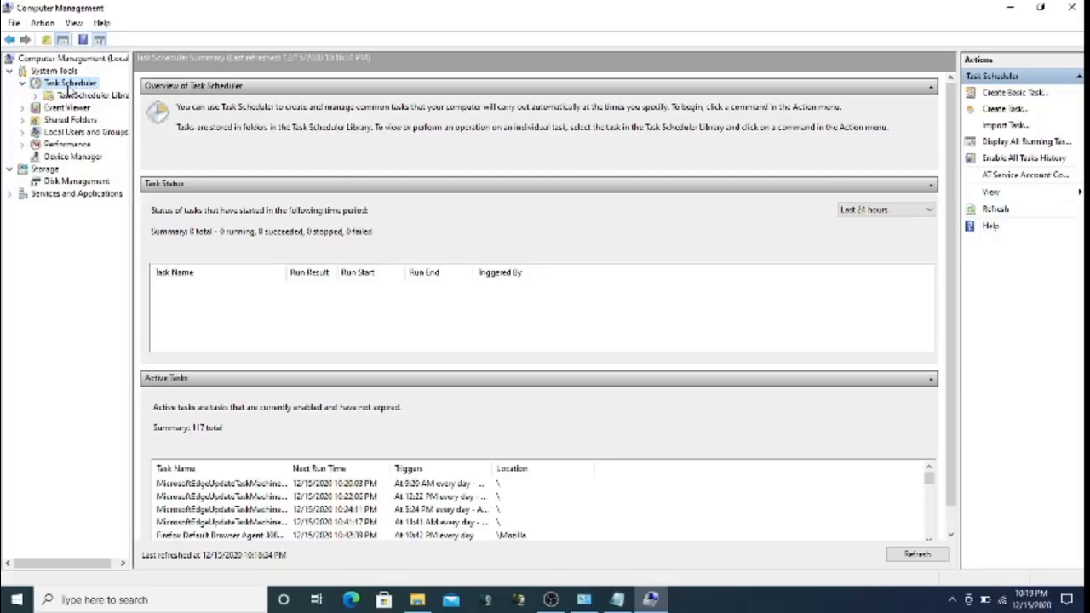
pyautogui.click(70, 96)
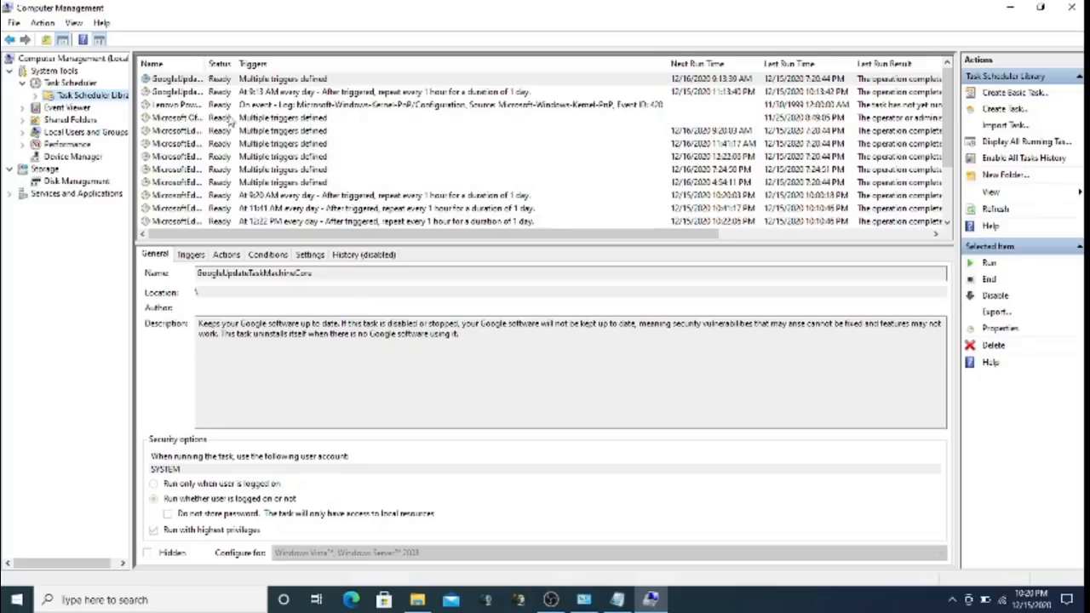
pyautogui.click(85, 82)
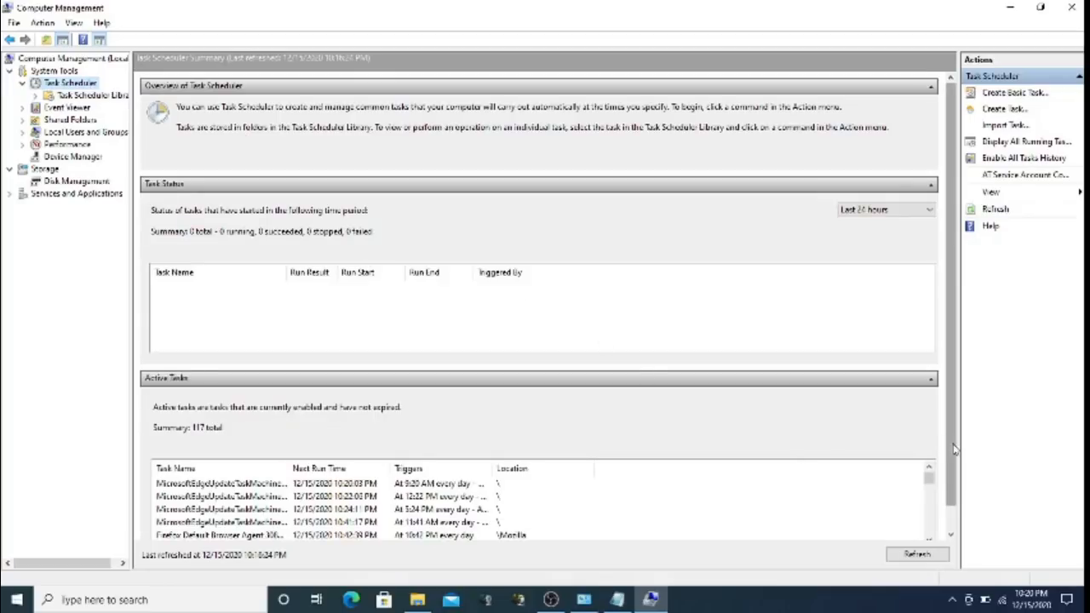
# Scroll through the Task Scheduler summary, then switch away from Computer Management
pyautogui.moveTo(955, 452); pyautogui.dragTo(957, 488)
pyautogui.scroll(-2, 932, 484)
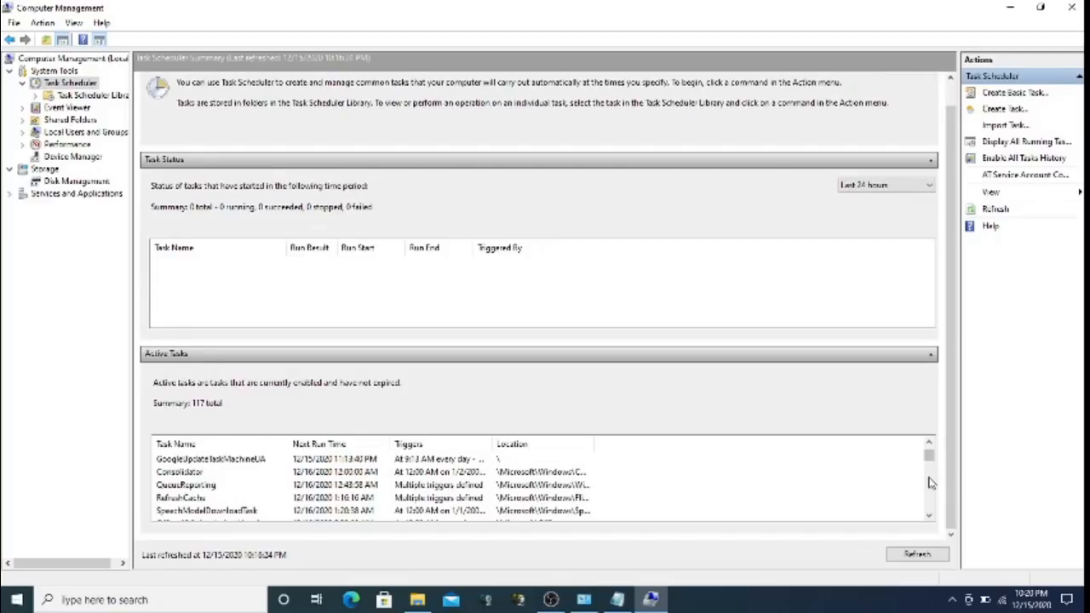
pyautogui.scroll(-2, 931, 485)
pyautogui.scroll(-6, 931, 485)
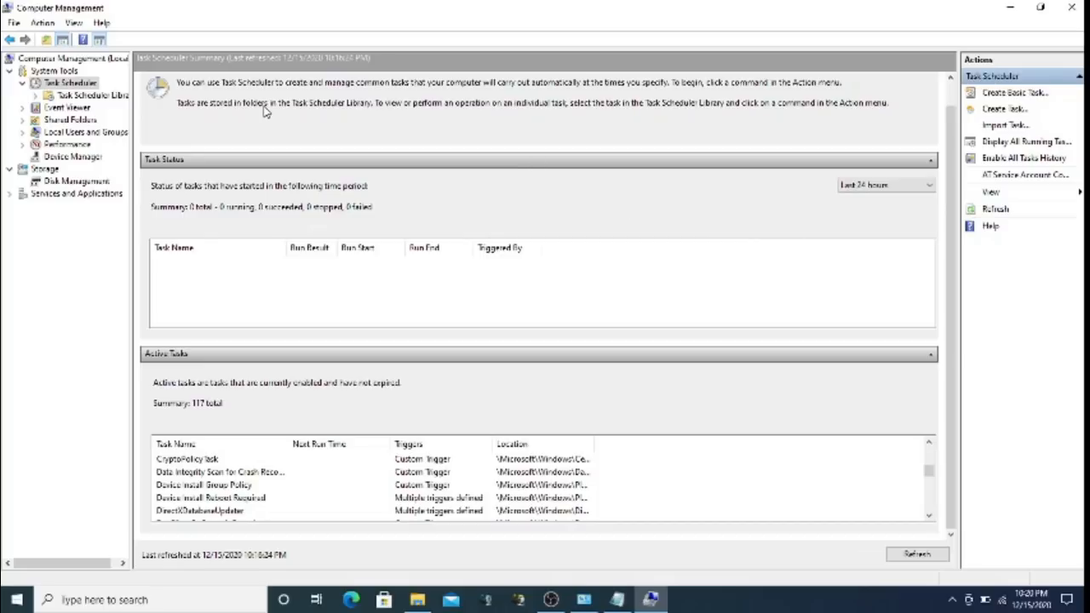
pyautogui.moveTo(954, 122); pyautogui.dragTo(954, 100)
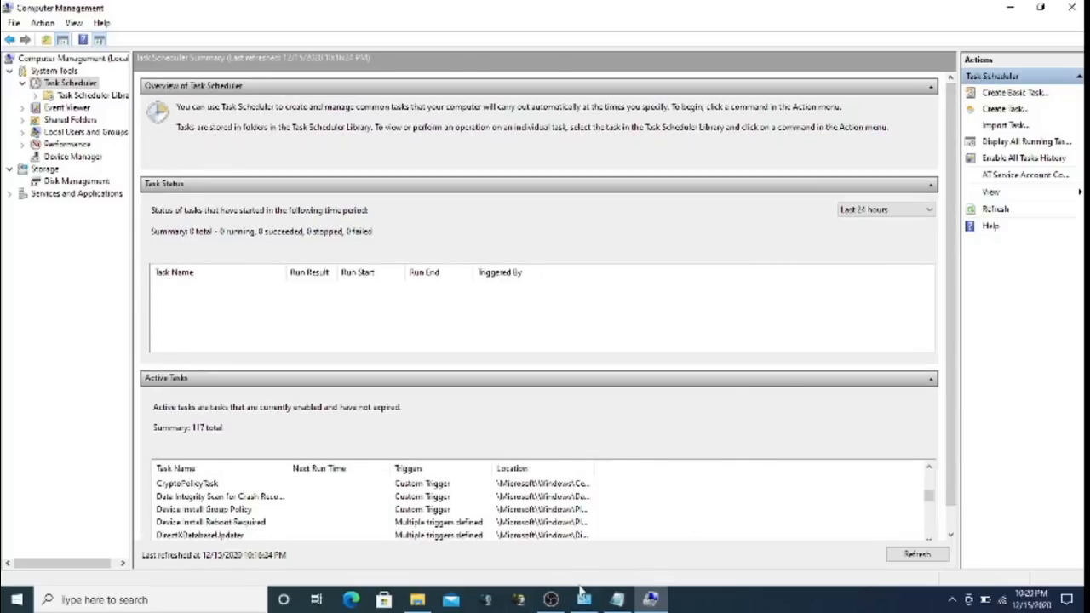
pyautogui.click(557, 601)
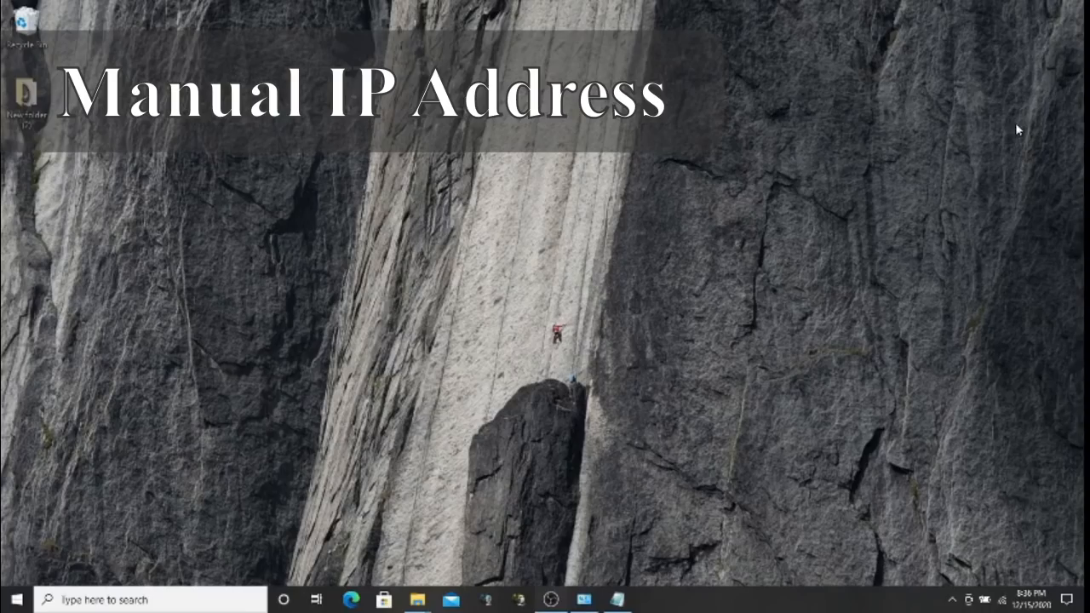
# Show the empty desktop and open the system tray network icon's context menu
pyautogui.click(1011, 10)
pyautogui.click(1011, 10)
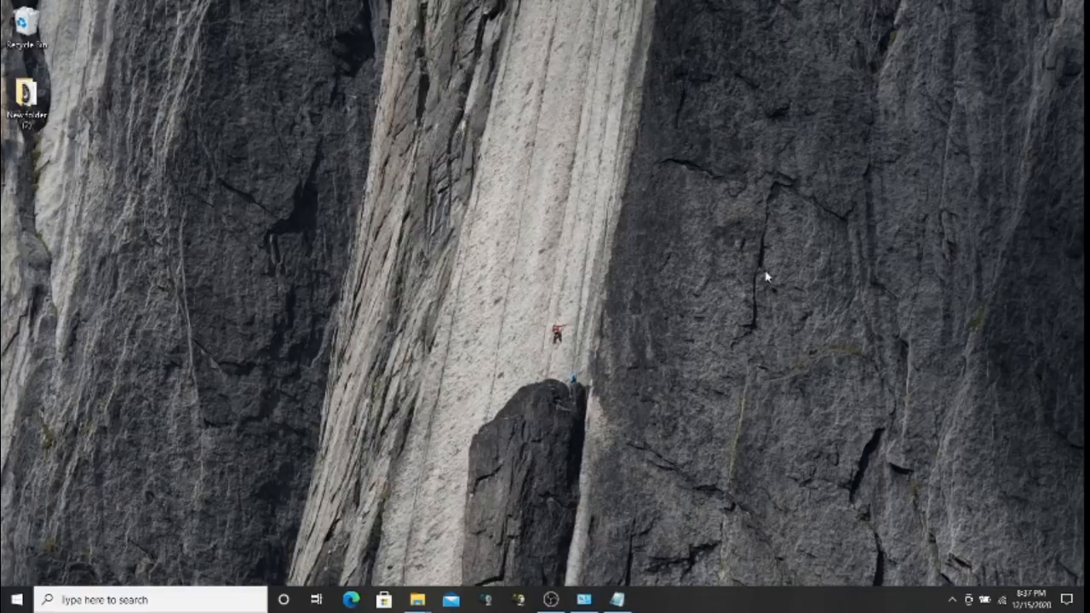
pyautogui.rightClick(1007, 595)
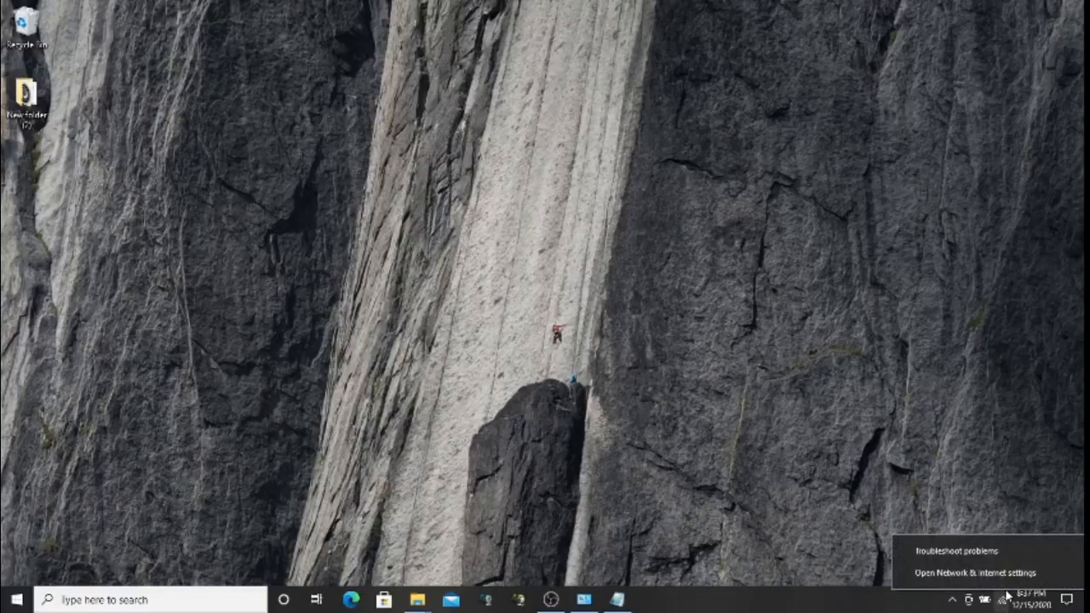
# Show the Wi-Fi page of Network & Internet settings, then return to the network adapters list
pyautogui.click(980, 573)
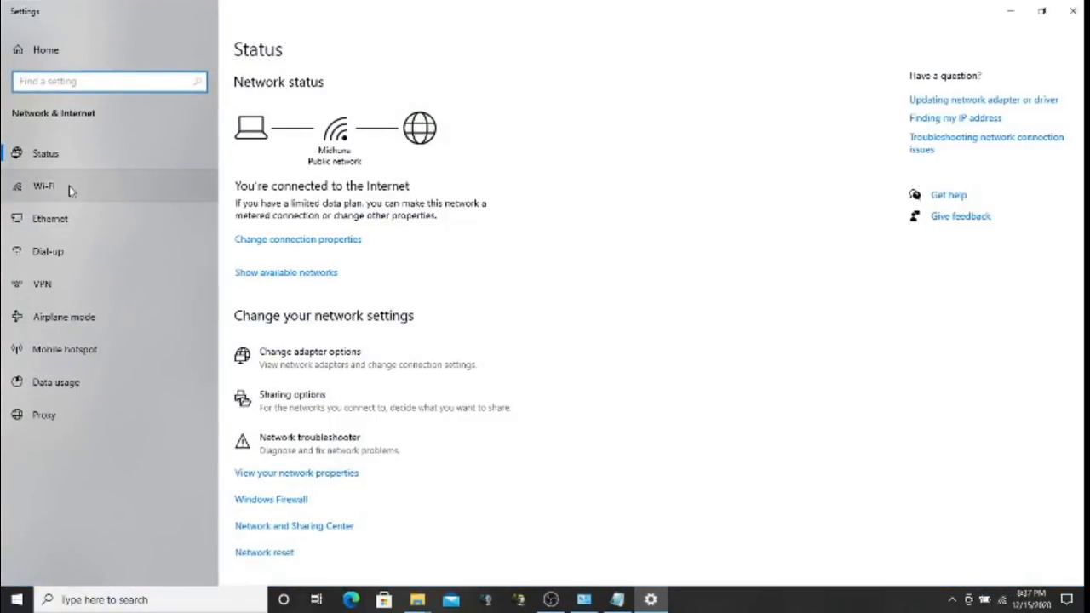
pyautogui.click(60, 190)
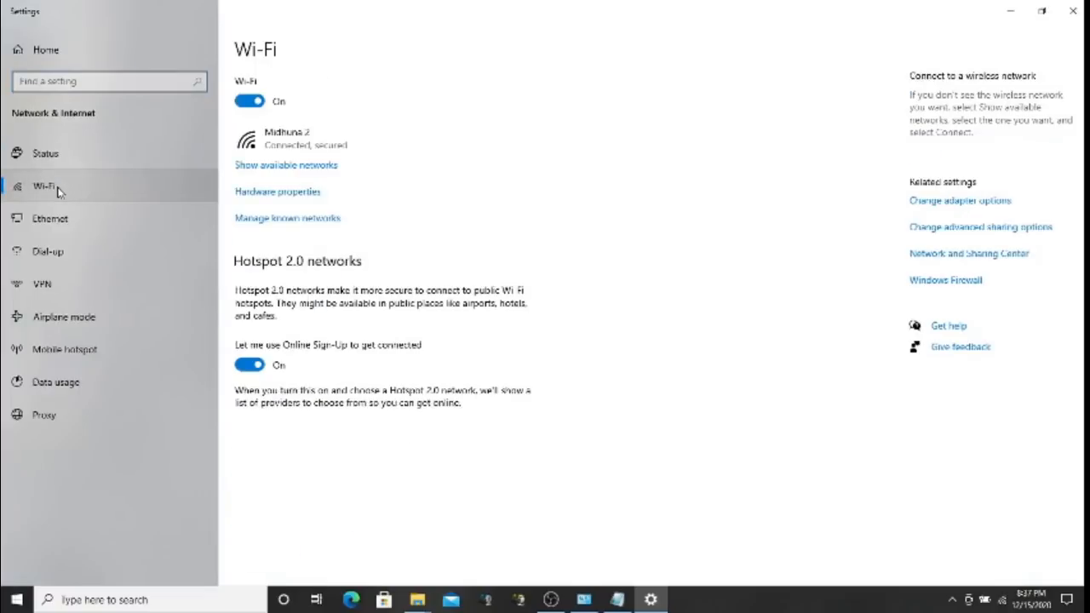
pyautogui.click(961, 208)
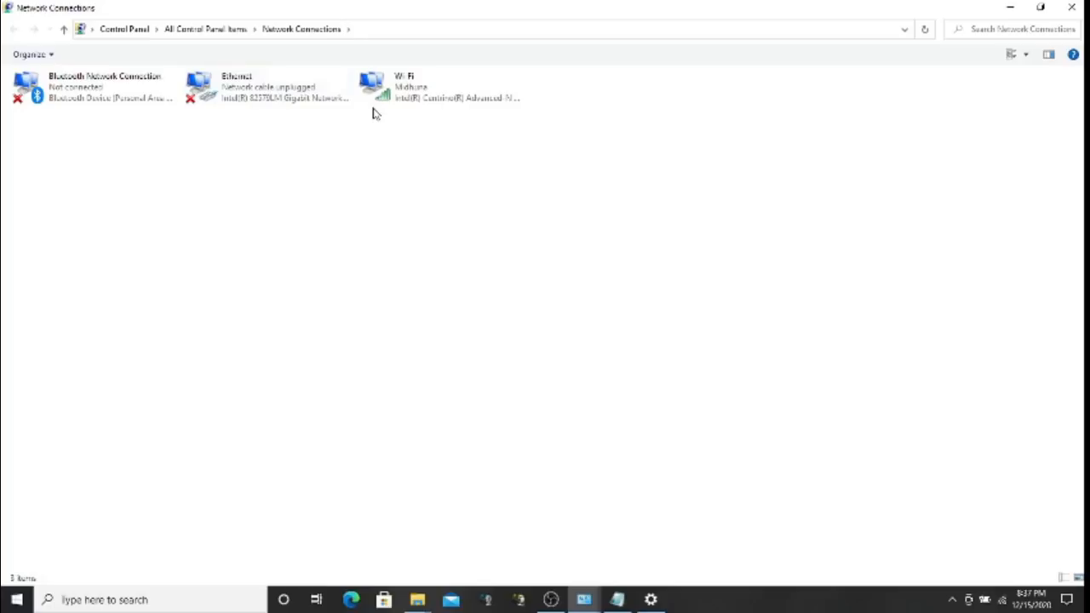
# Open the Internet Protocol Version 4 (TCP/IPv4) properties of the Ethernet adapter
pyautogui.rightClick(265, 94)
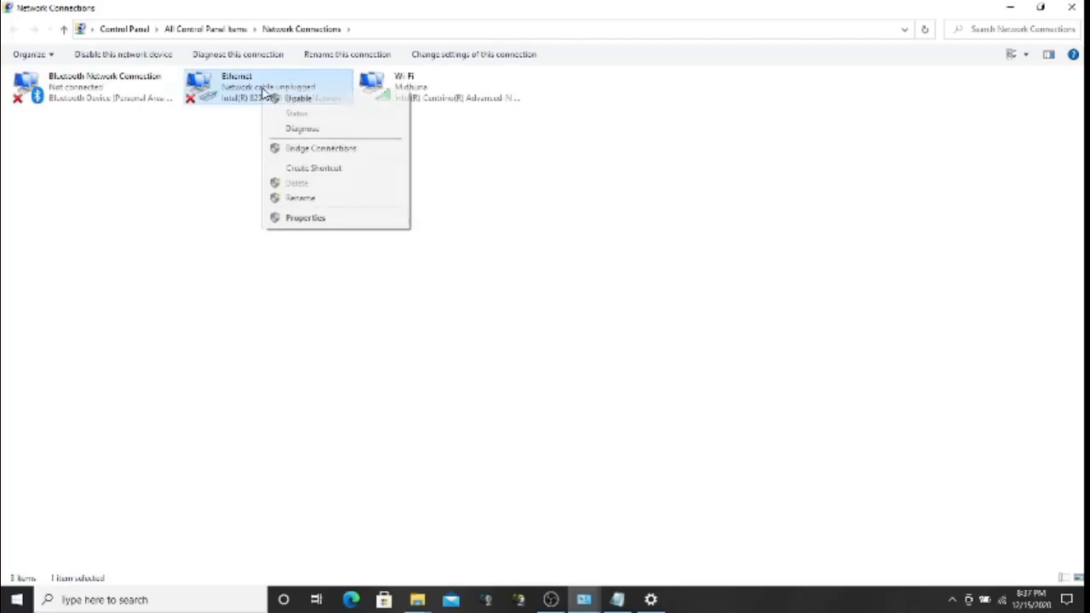
pyautogui.click(312, 220)
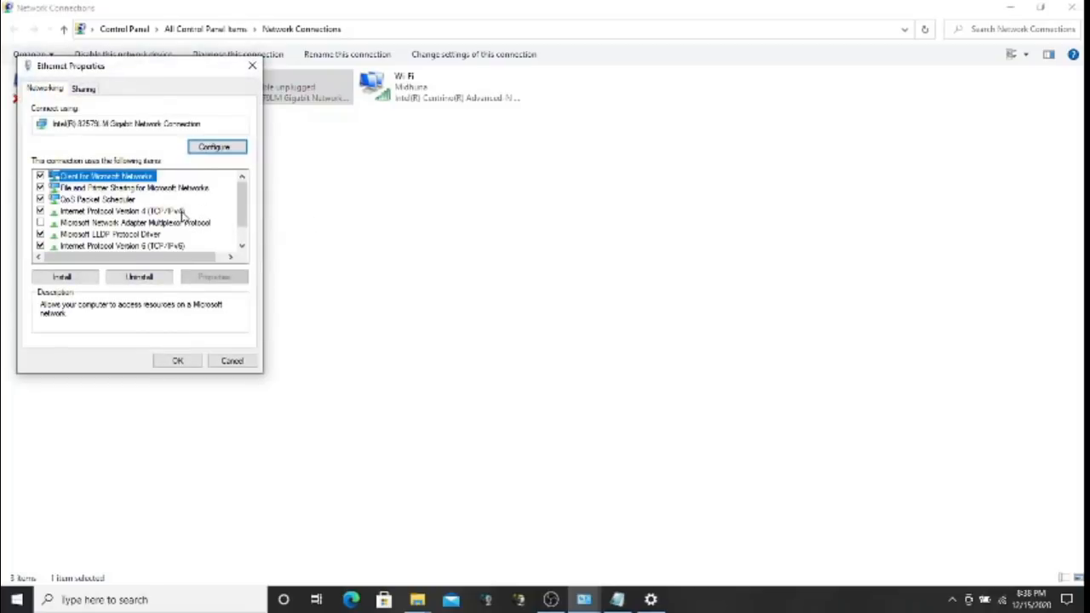
pyautogui.click(179, 212)
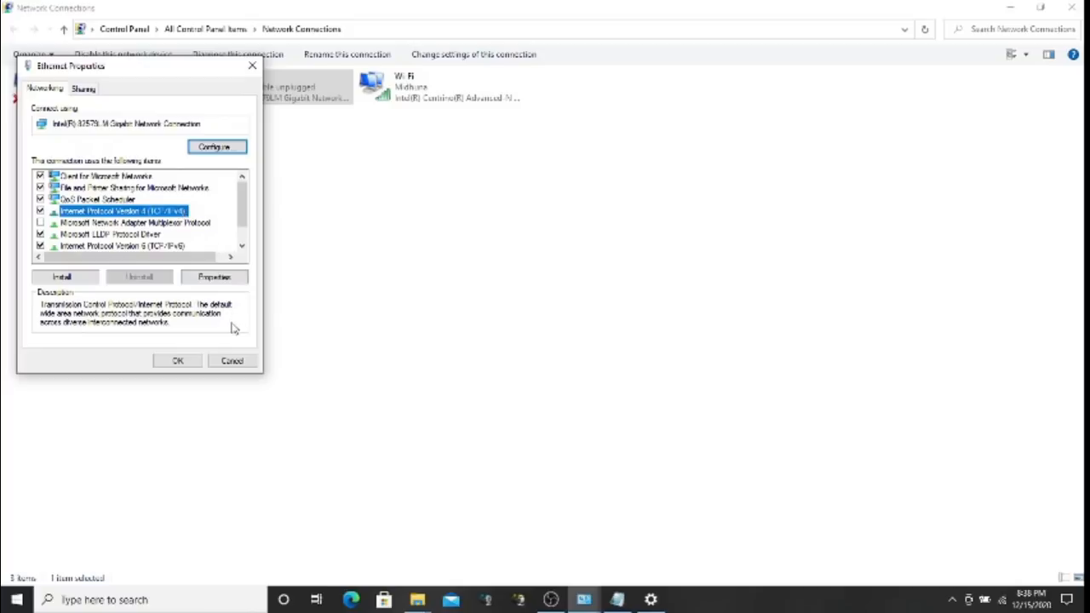
pyautogui.click(217, 280)
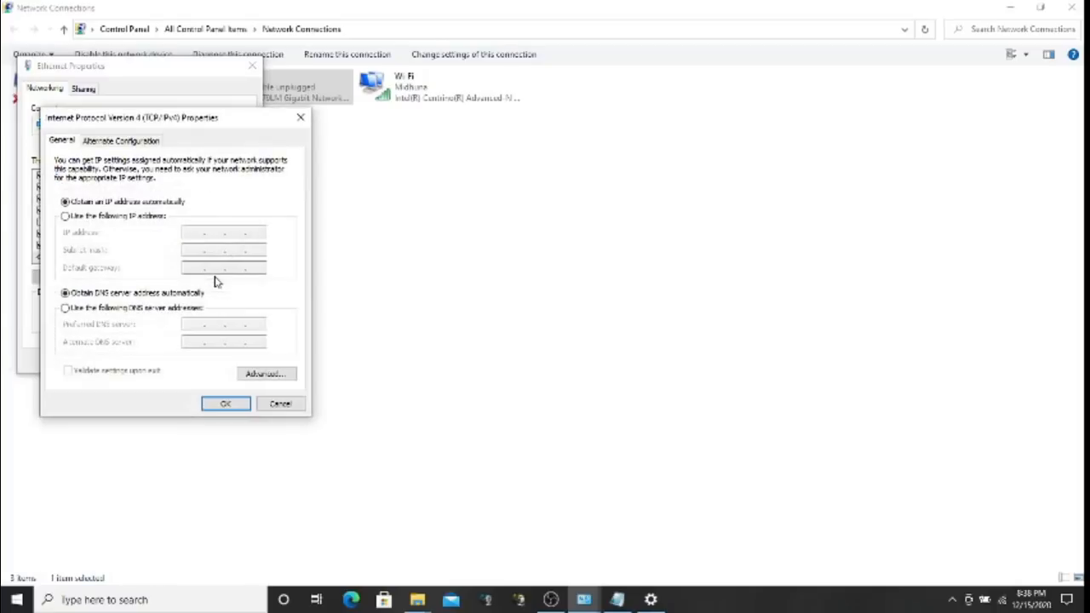
# Enter static IP 192.168.10.10 with mask 255.255.255.0 and begin the default gateway
pyautogui.click(153, 217)
pyautogui.click(193, 231)
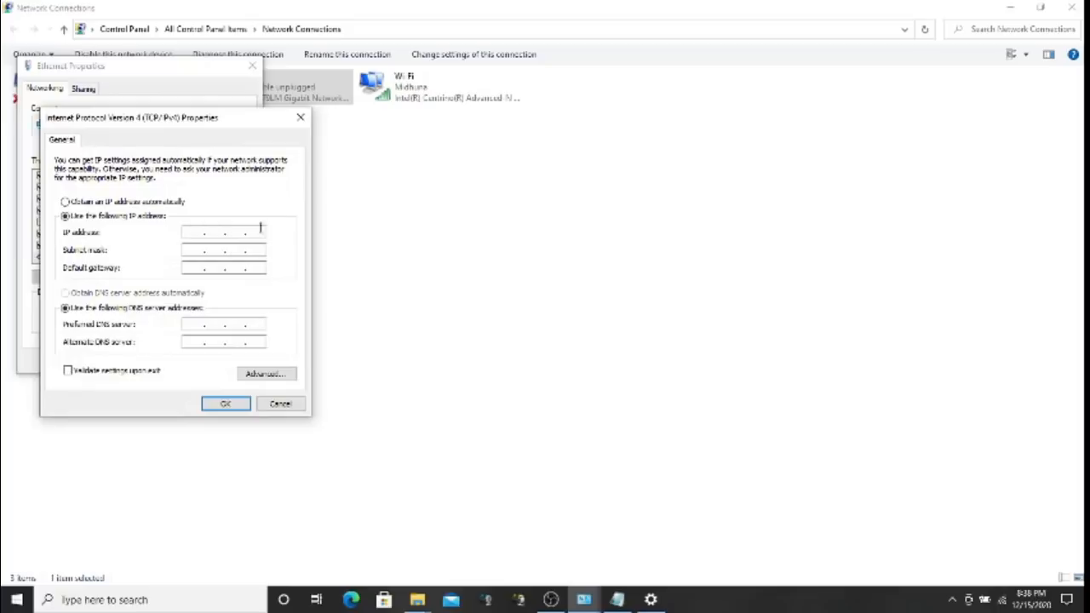
pyautogui.write('192 . 168 . 10 . 10')
pyautogui.press('Tab')
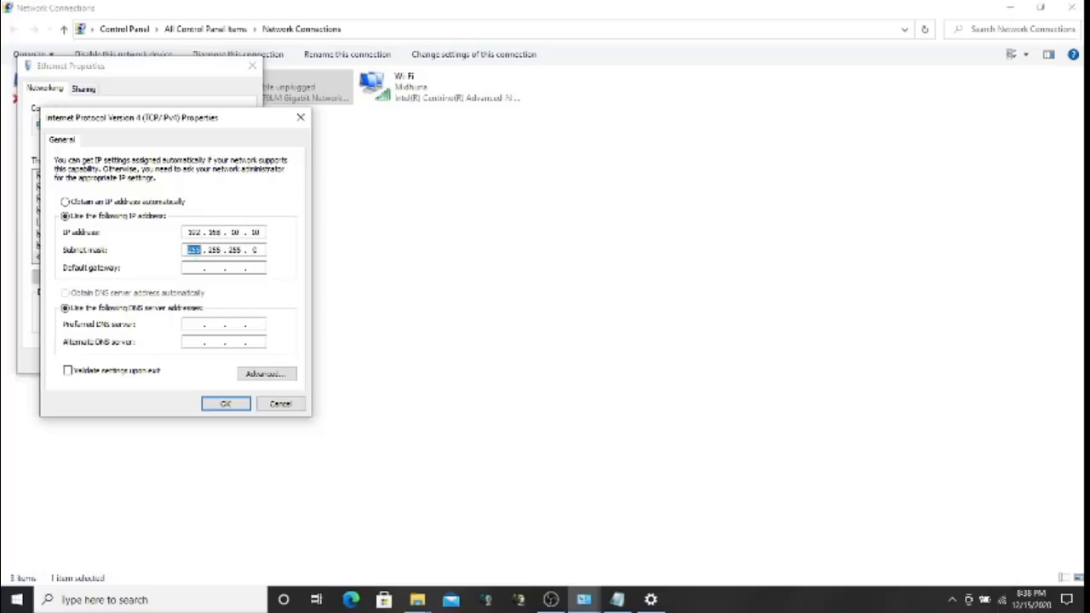
pyautogui.click(194, 267)
pyautogui.write('192 .')
# Finish gateway 192.168.1.1, add DNS servers 192.168.1.1 and 192.168.1.2, and apply
pyautogui.write('168.1.1')
pyautogui.press('Tab')
pyautogui.press('Tab')
pyautogui.write('192')
pyautogui.write('168')
pyautogui.write('1 .')
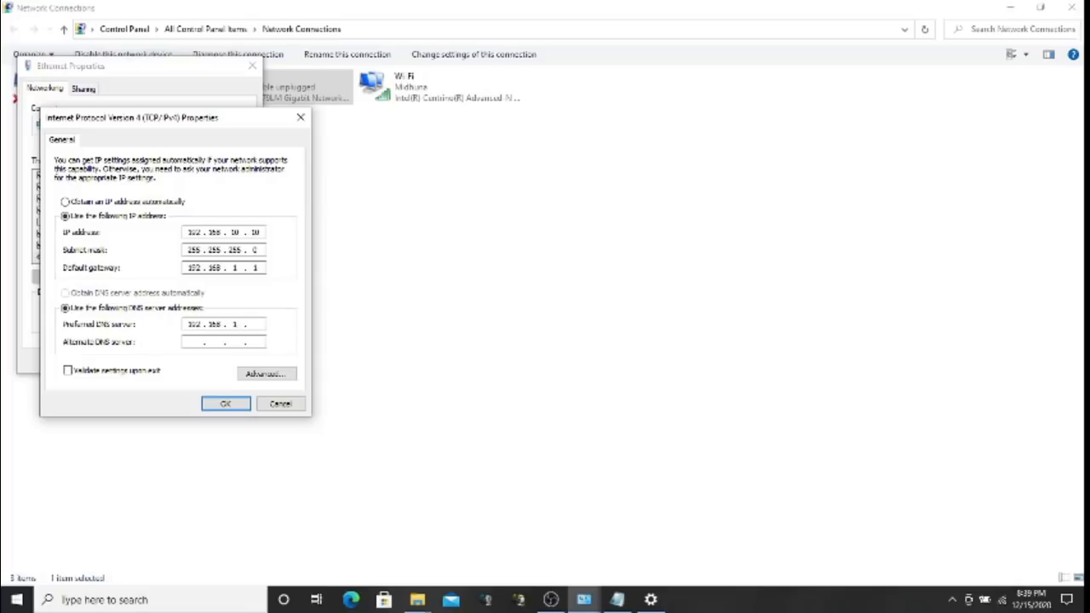
pyautogui.write('1')
pyautogui.write('192')
pyautogui.write('168 .')
pyautogui.write('1.')
pyautogui.write('2')
pyautogui.click(223, 402)
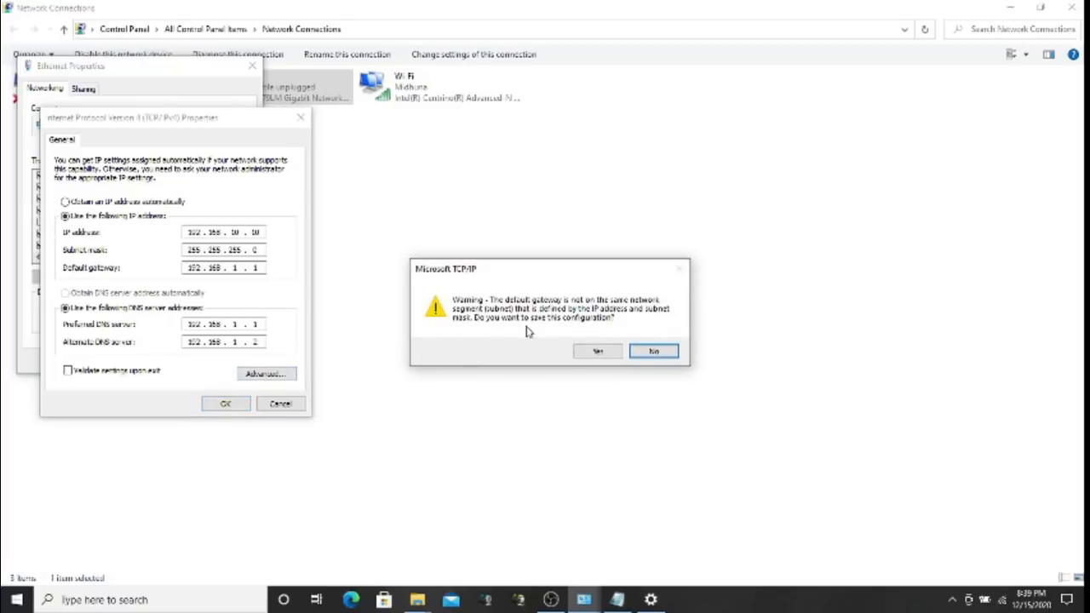
# Accept the gateway warning, then review the Advanced TCP/IP DNS and IP Settings tabs
pyautogui.click(598, 353)
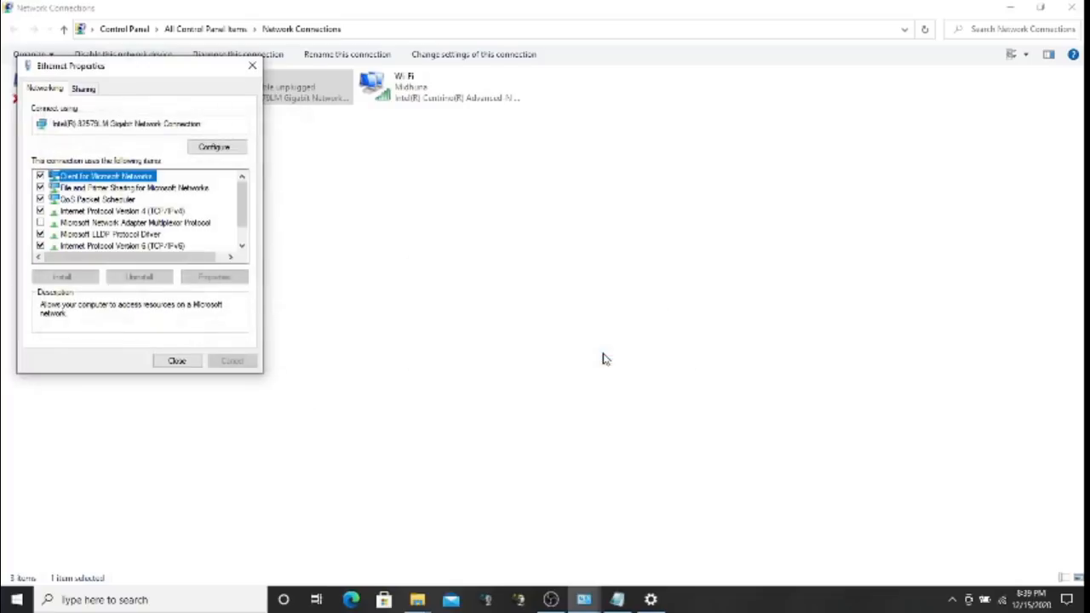
pyautogui.click(174, 212)
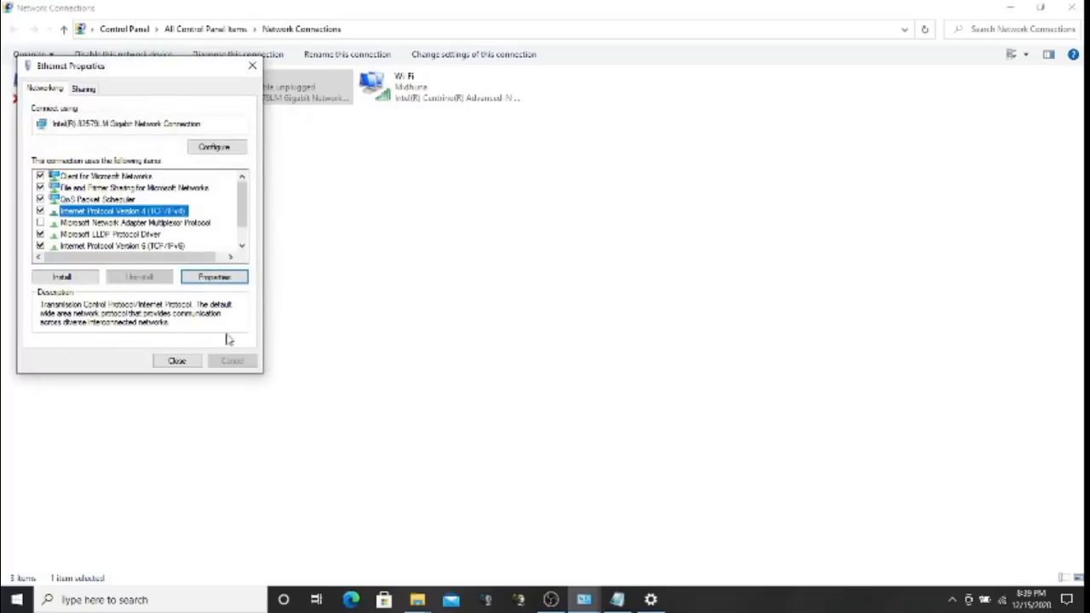
pyautogui.click(217, 278)
pyautogui.click(275, 375)
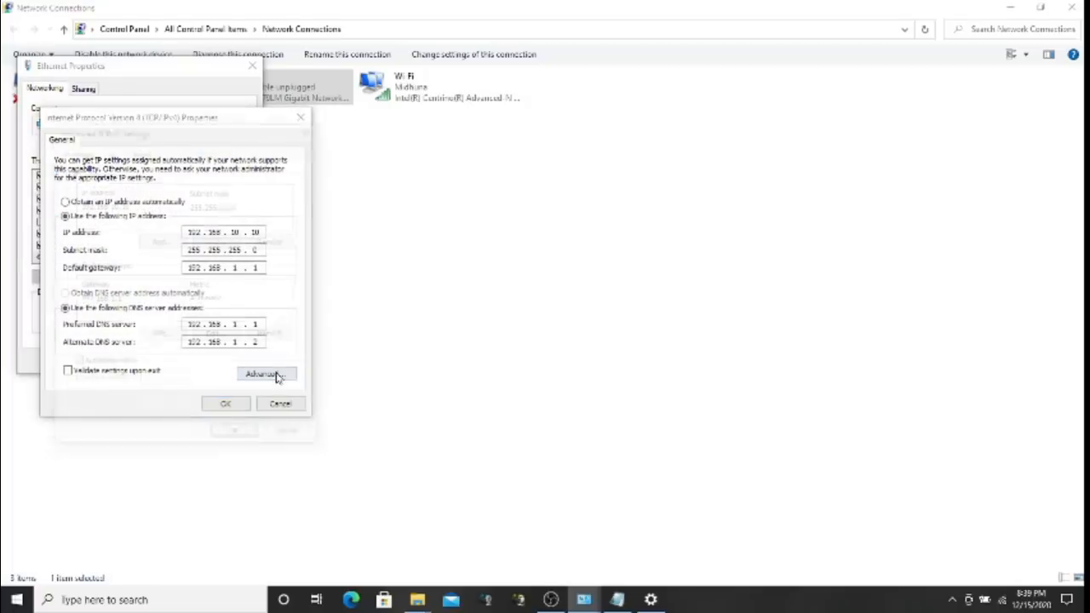
pyautogui.click(111, 154)
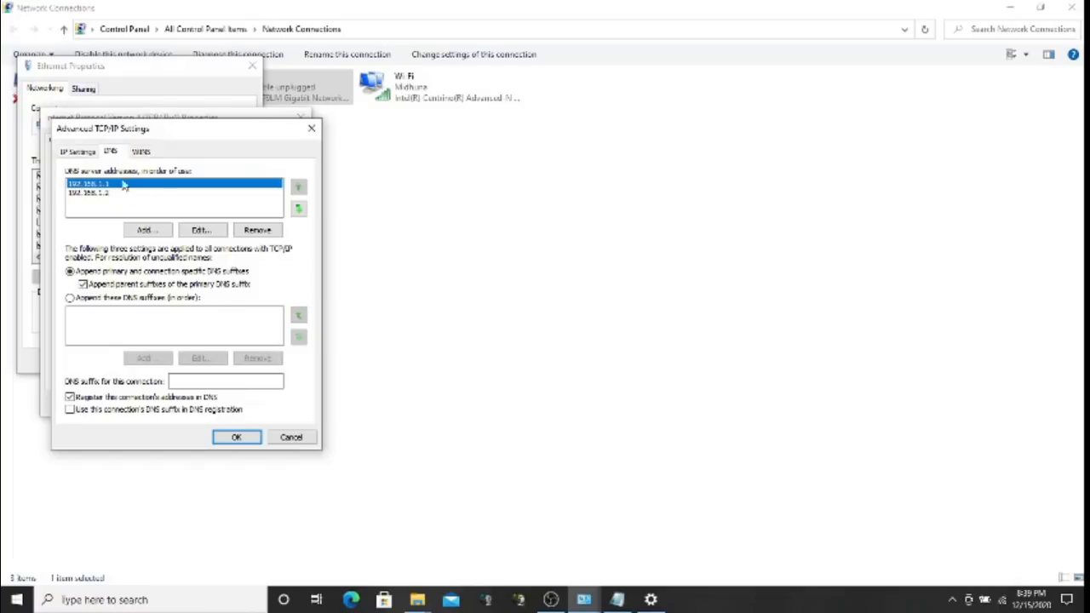
pyautogui.click(80, 151)
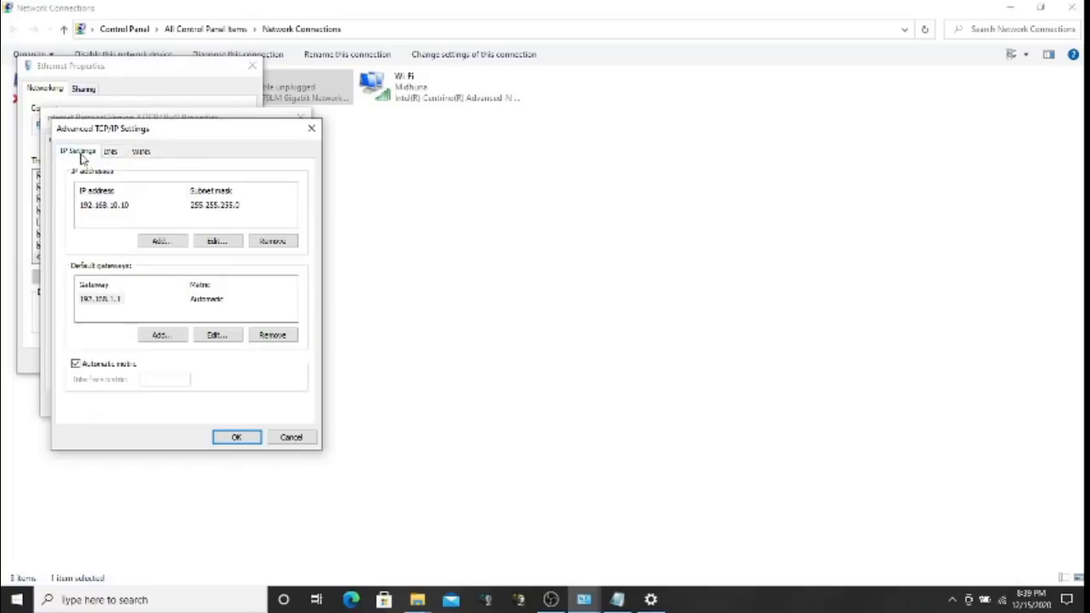
# Re-apply the IPv4 settings past the gateway warning and close the Ethernet properties
pyautogui.click(252, 439)
pyautogui.click(223, 404)
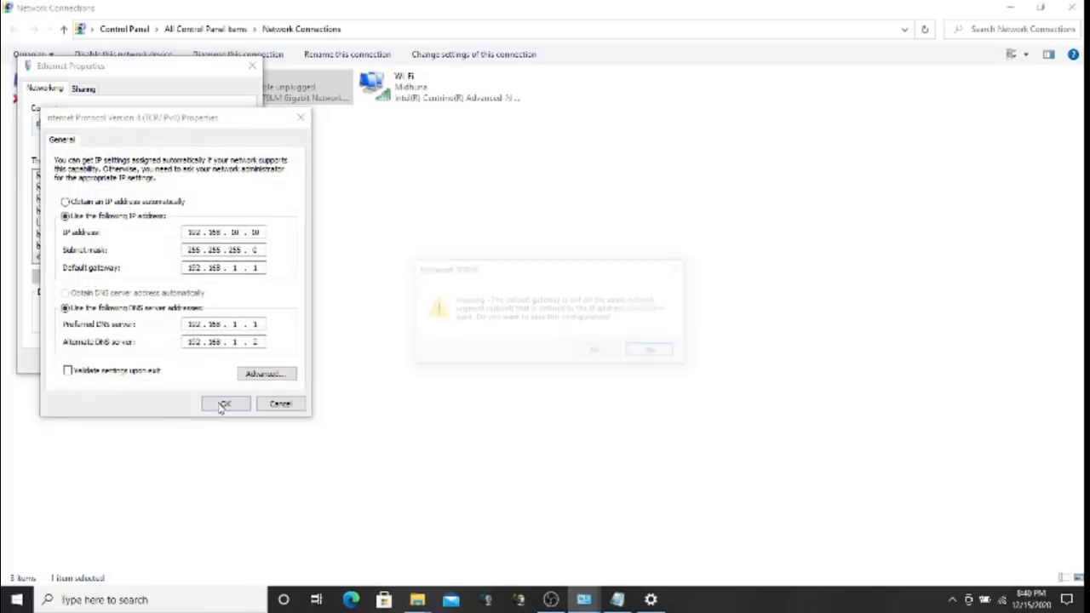
pyautogui.click(598, 352)
pyautogui.click(177, 361)
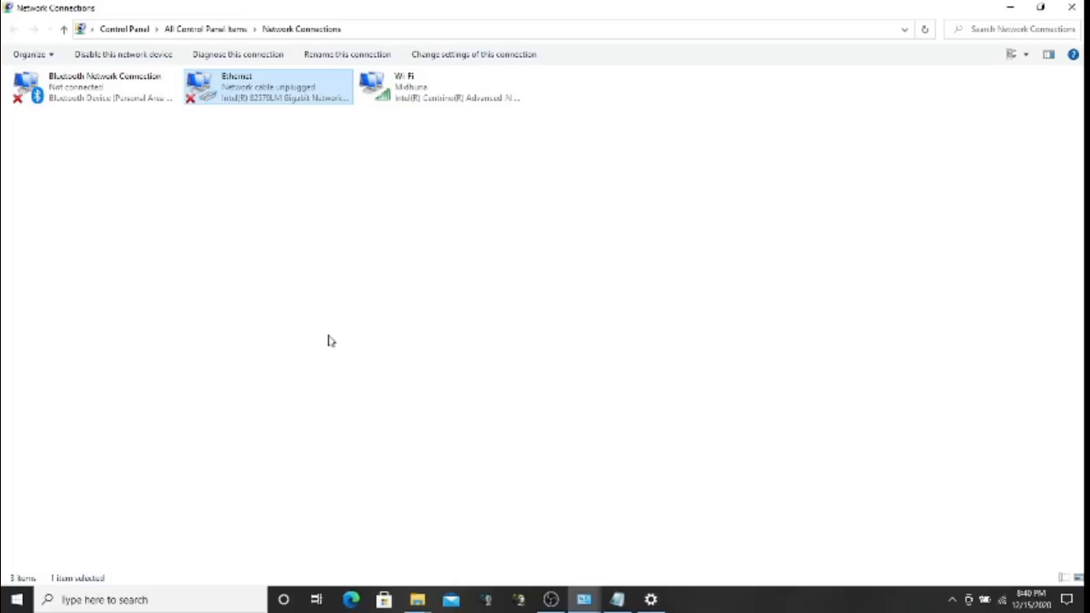
# Launch cmd from Run, execute ipconfig, and scroll through the adapter output
pyautogui.press('super+r')
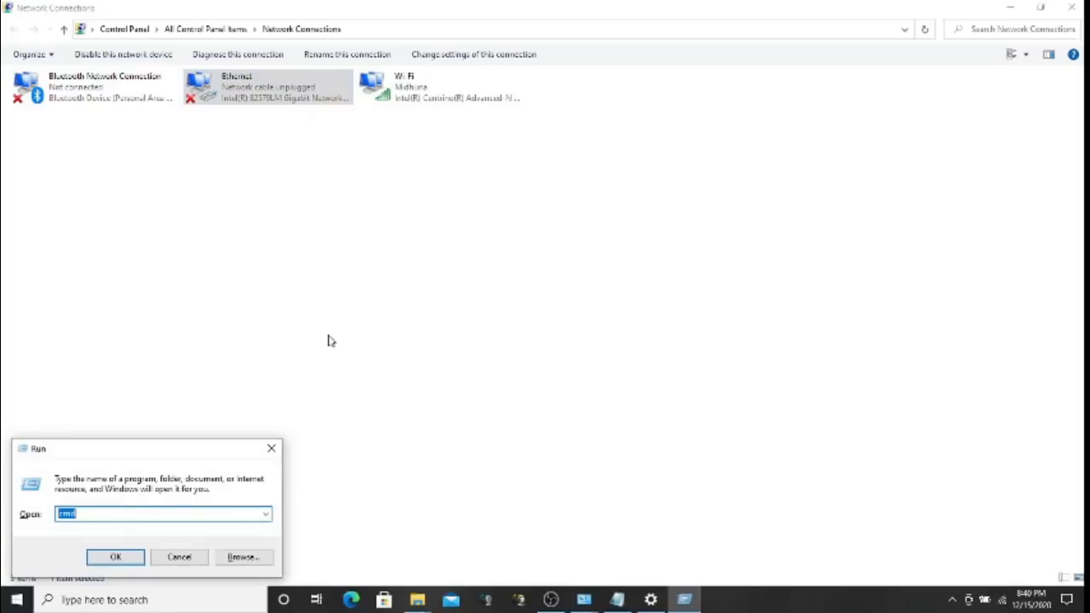
pyautogui.press('Return')
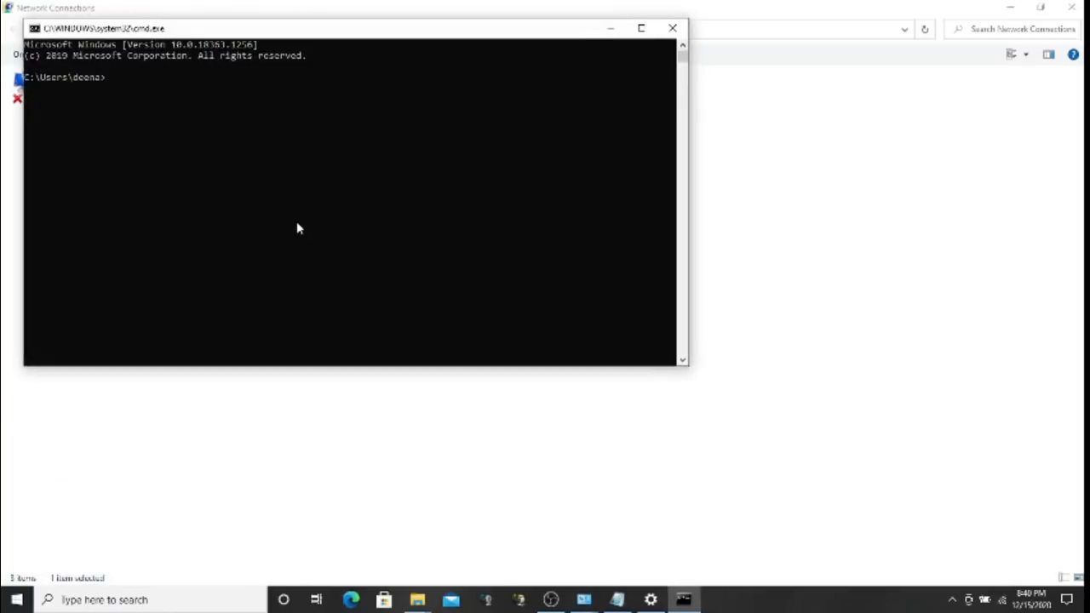
pyautogui.write('ipconfig')
pyautogui.press('Return')
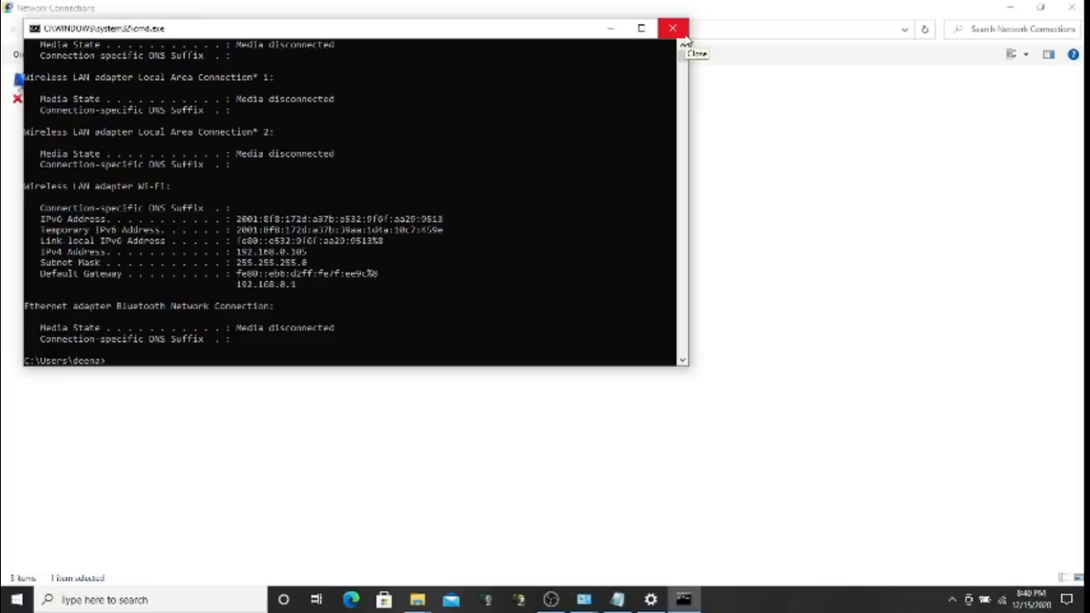
pyautogui.scroll(2, 682, 47)
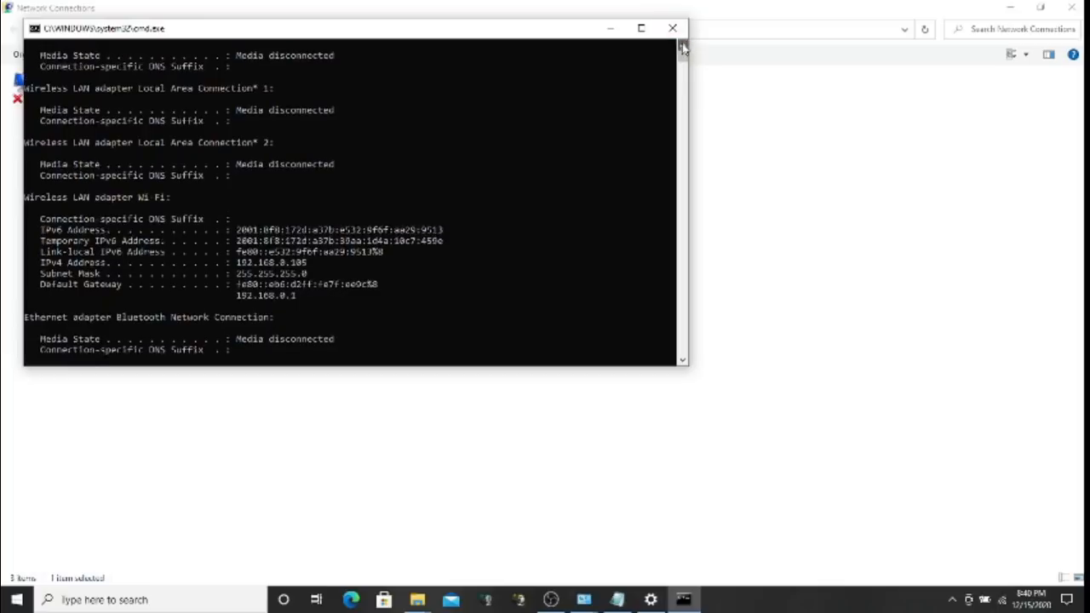
pyautogui.scroll(3, 682, 47)
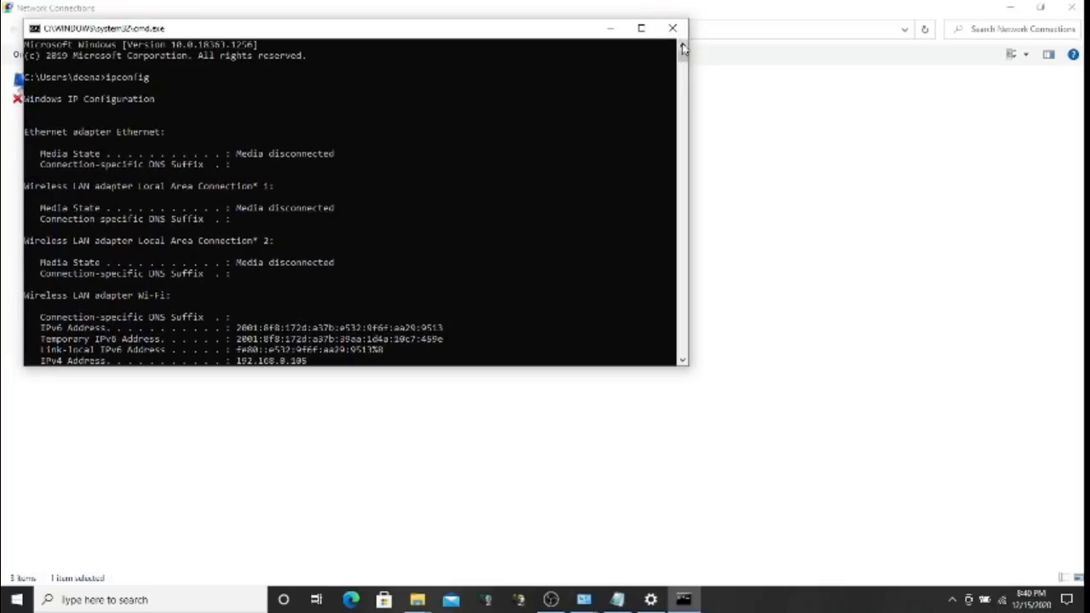
pyautogui.click(682, 362)
pyautogui.scroll(-5, 682, 362)
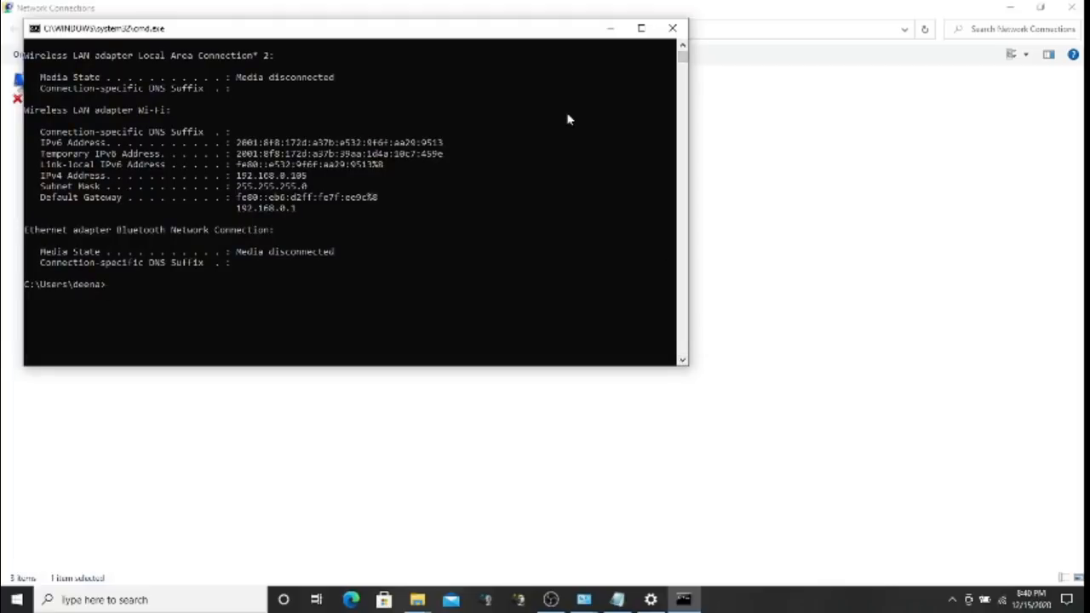
# Recheck the Ethernet TCP/IPv4 settings, save them past the gateway warning, and return to Command Prompt
pyautogui.click(610, 28)
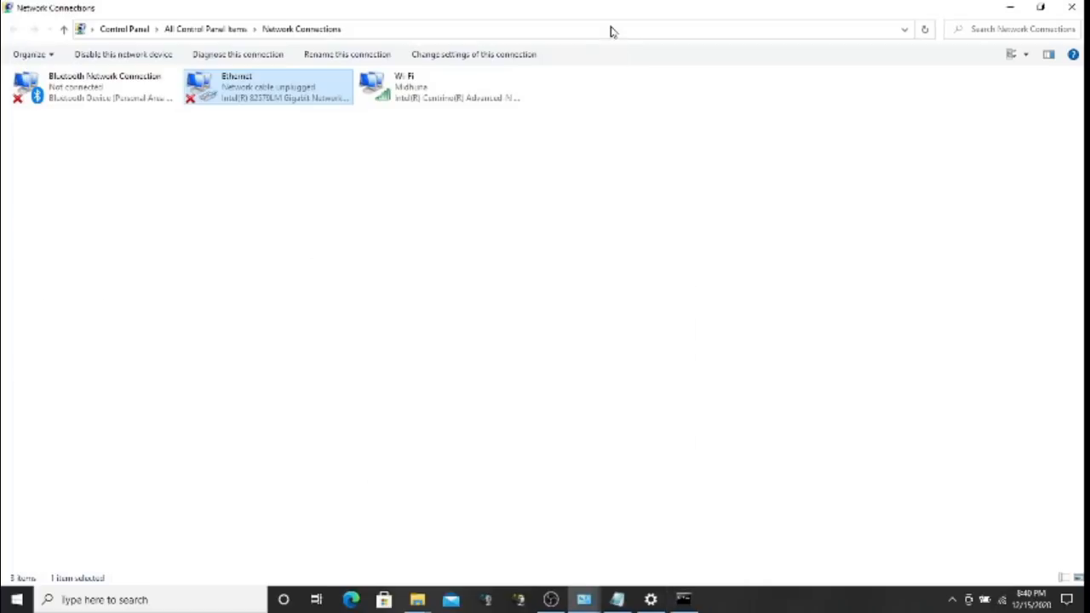
pyautogui.rightClick(246, 96)
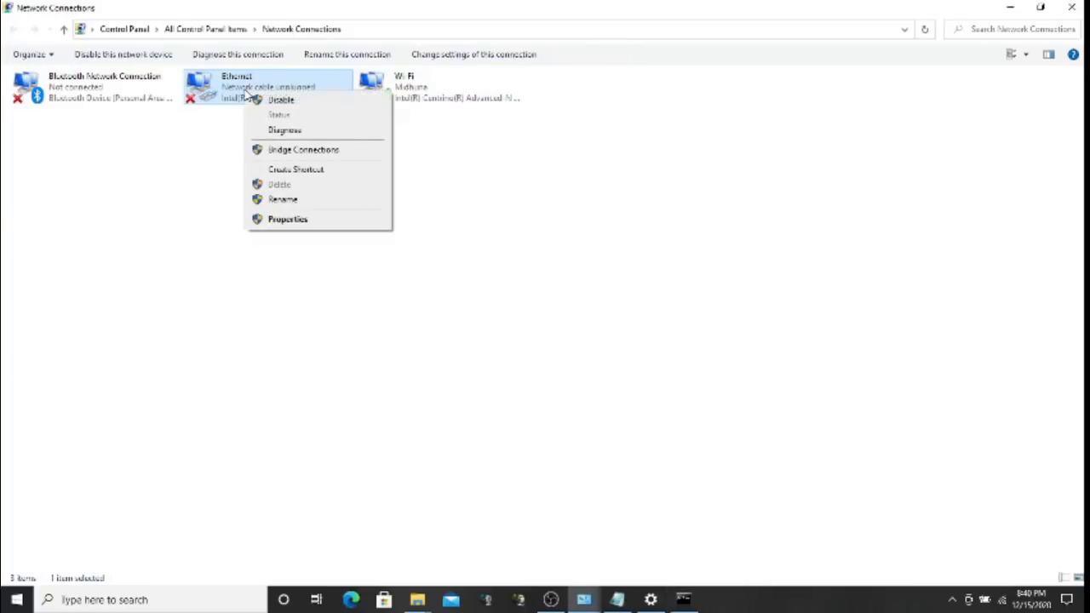
pyautogui.click(300, 223)
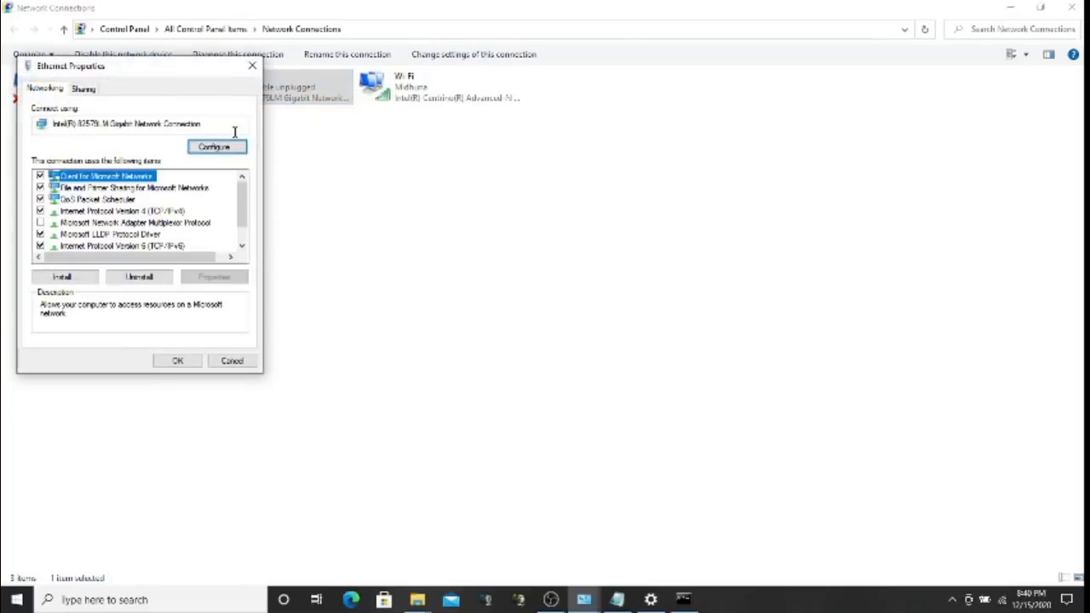
pyautogui.click(188, 211)
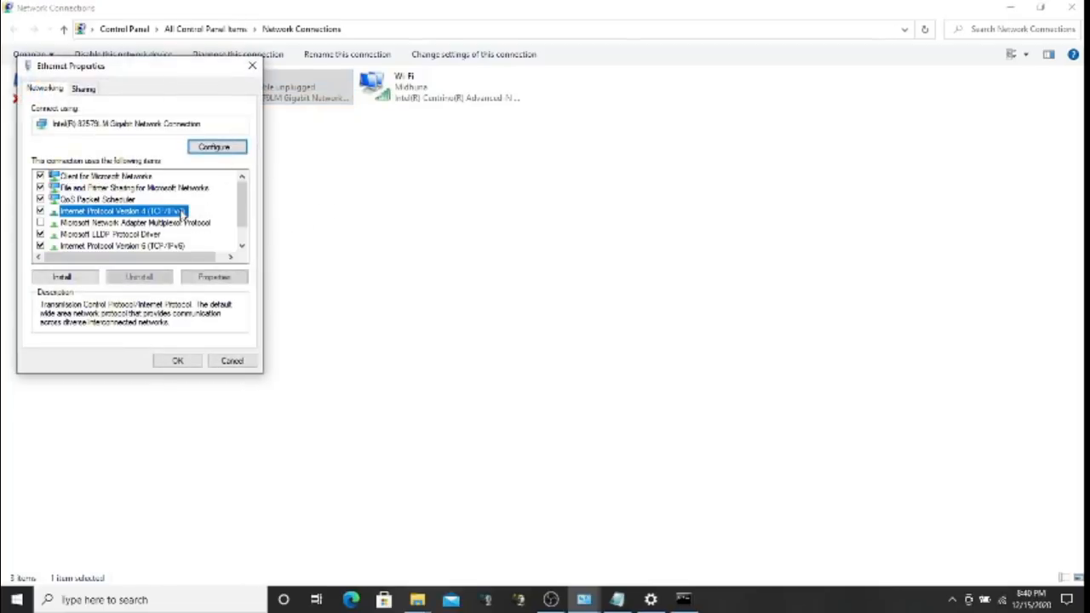
pyautogui.click(227, 281)
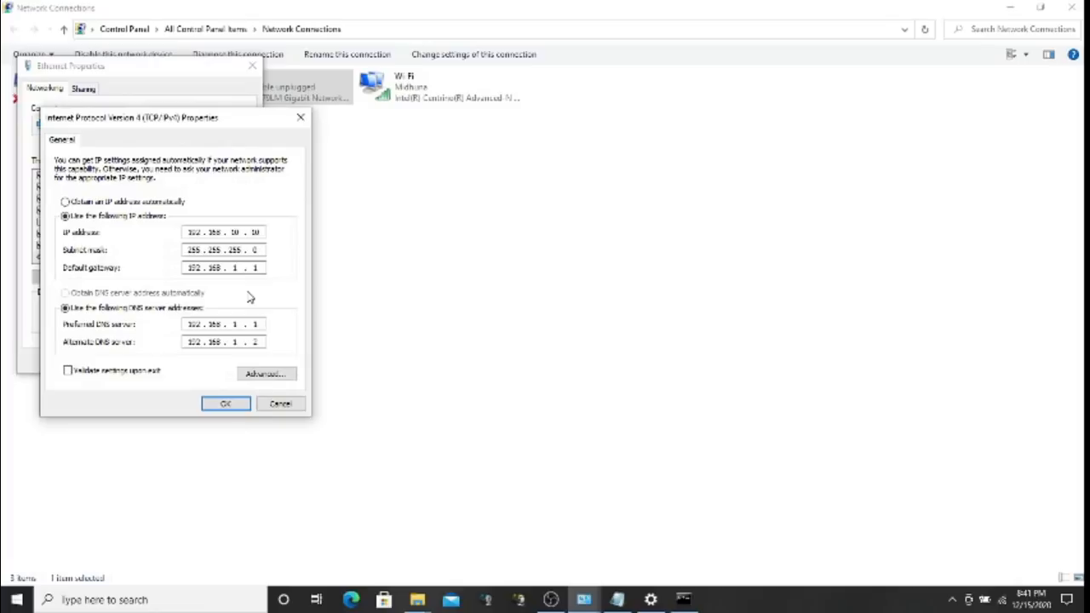
pyautogui.click(225, 404)
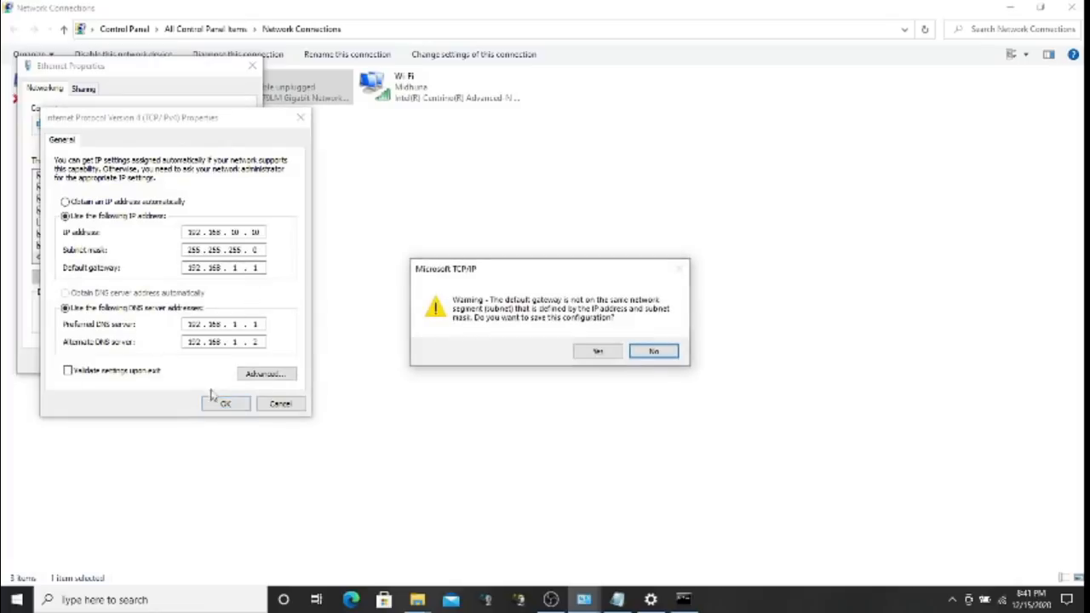
pyautogui.click(609, 355)
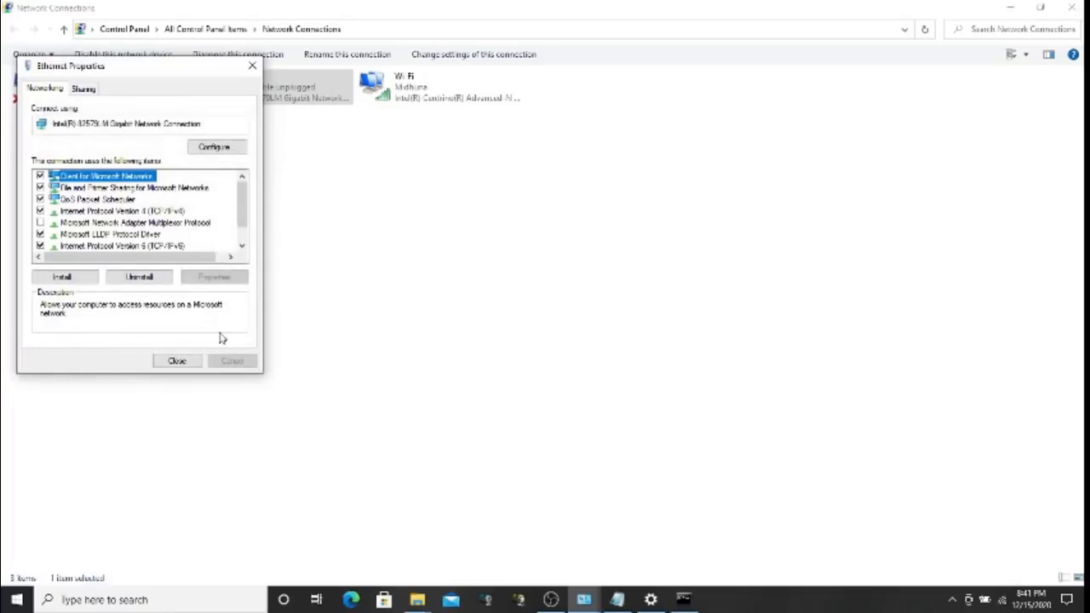
pyautogui.click(197, 369)
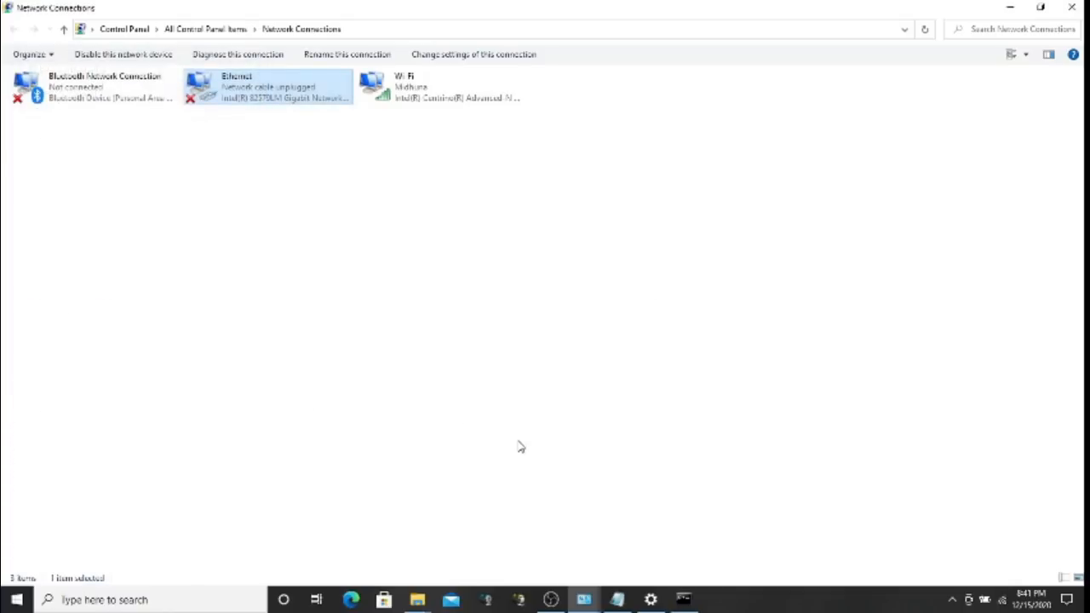
pyautogui.click(684, 600)
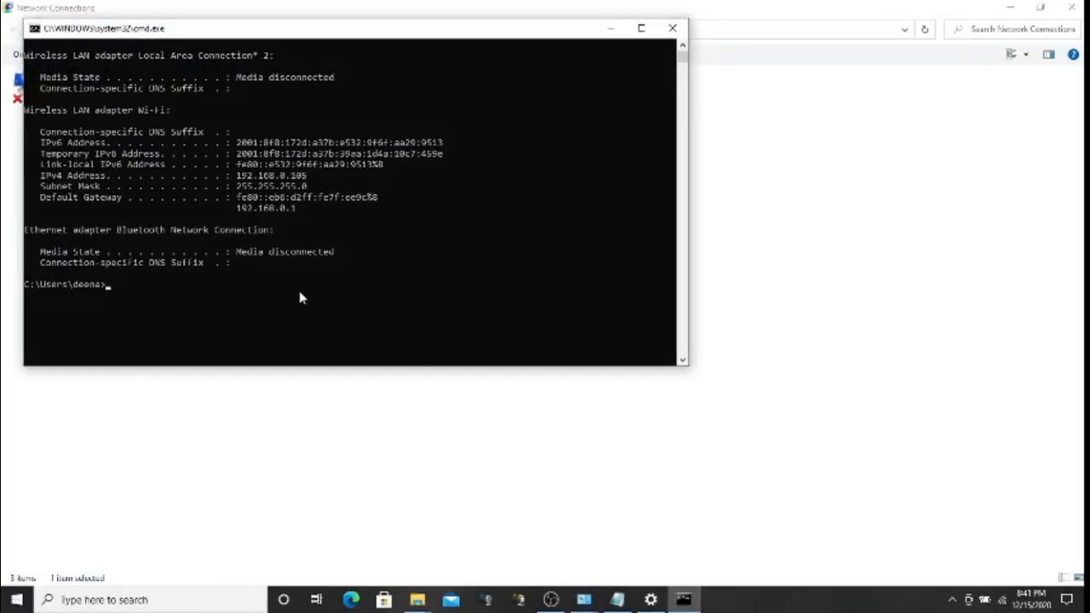
# Clear the screen after a mistyped attempt and run ipconfig /all
pyautogui.write('ipco')
pyautogui.write('nf')
pyautogui.write('ig /')
pyautogui.write('a')
pyautogui.press('BackSpace')
pyautogui.press('BackSpace')
pyautogui.write('\\all')
pyautogui.press('Return')
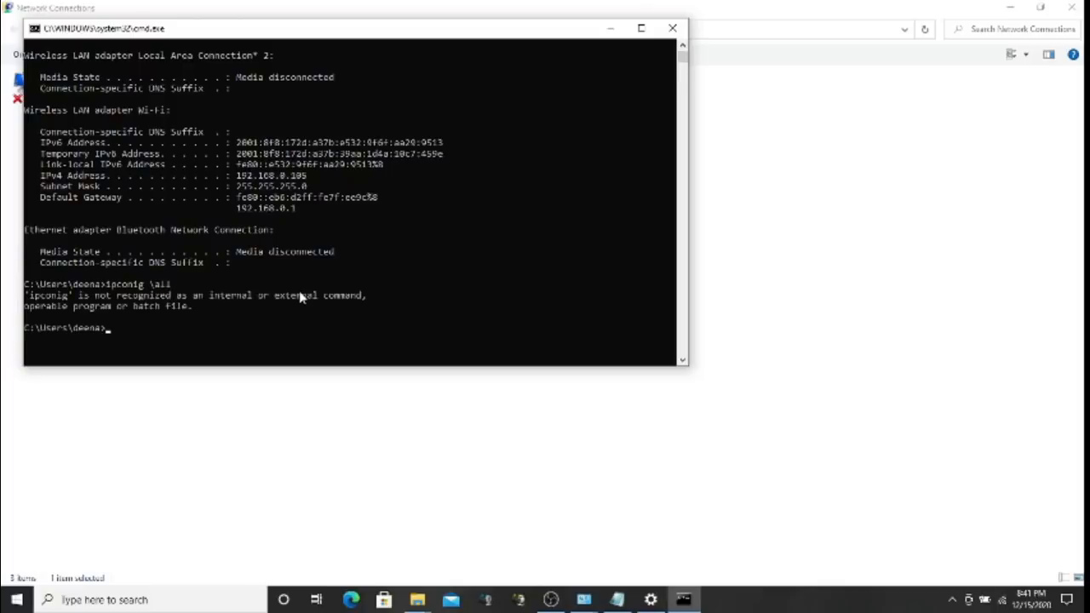
pyautogui.write('cls')
pyautogui.press('Return')
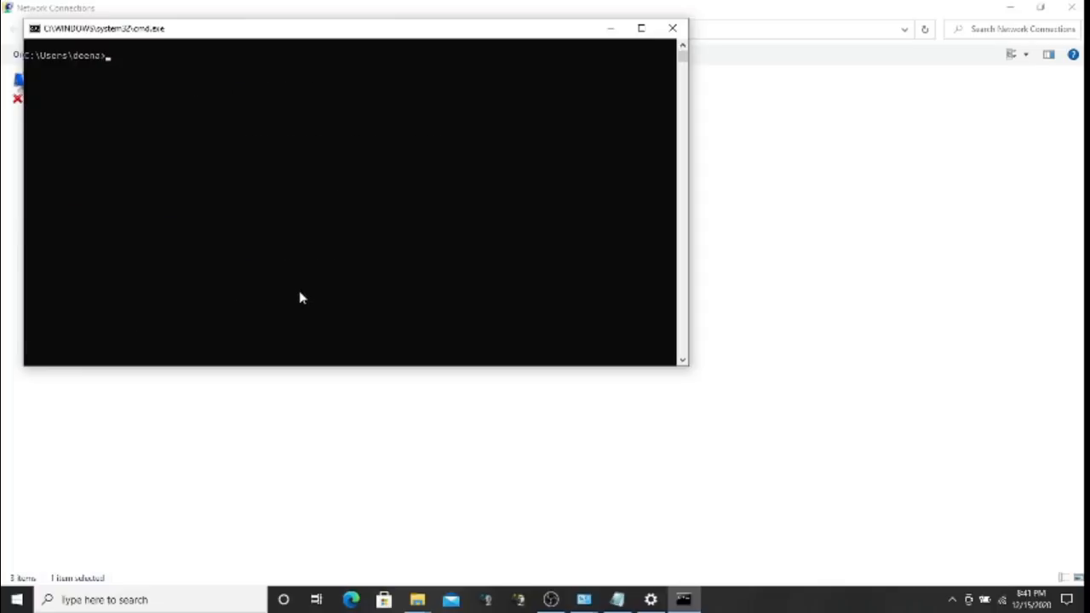
pyautogui.write('ipconfig /all')
pyautogui.press('Return')
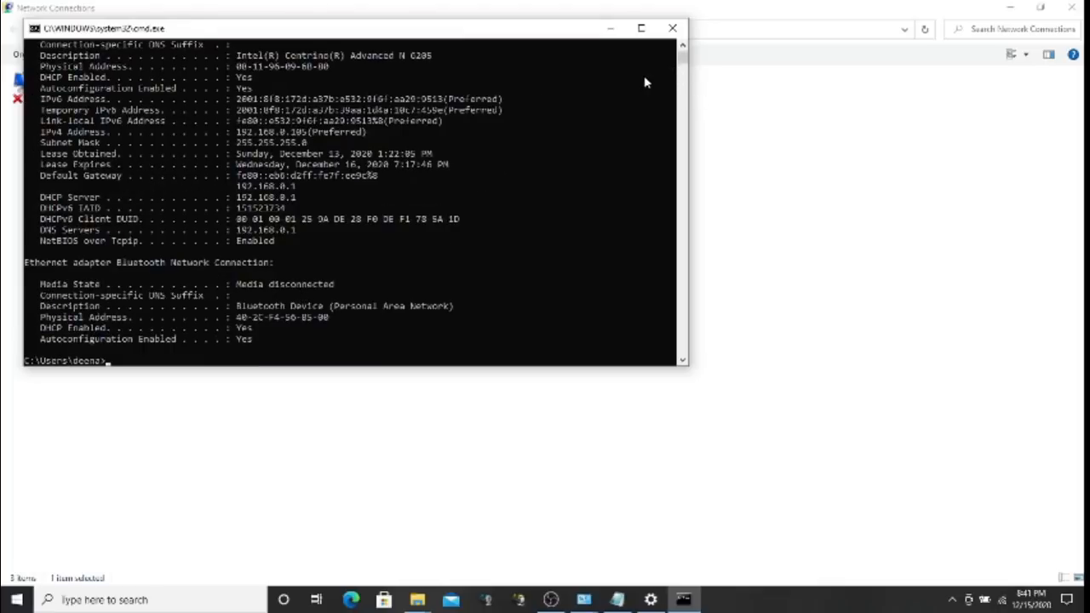
# Scroll the ipconfig /all output to the bottom and select the Bluetooth adapter's description
pyautogui.click(684, 49)
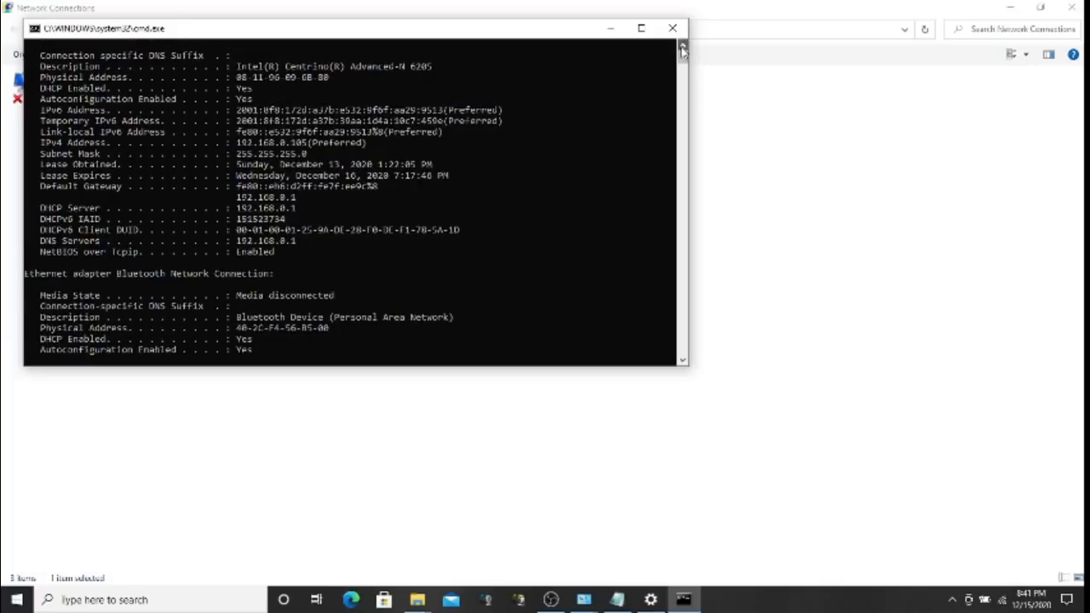
pyautogui.click(683, 49)
pyautogui.scroll(8, 683, 49)
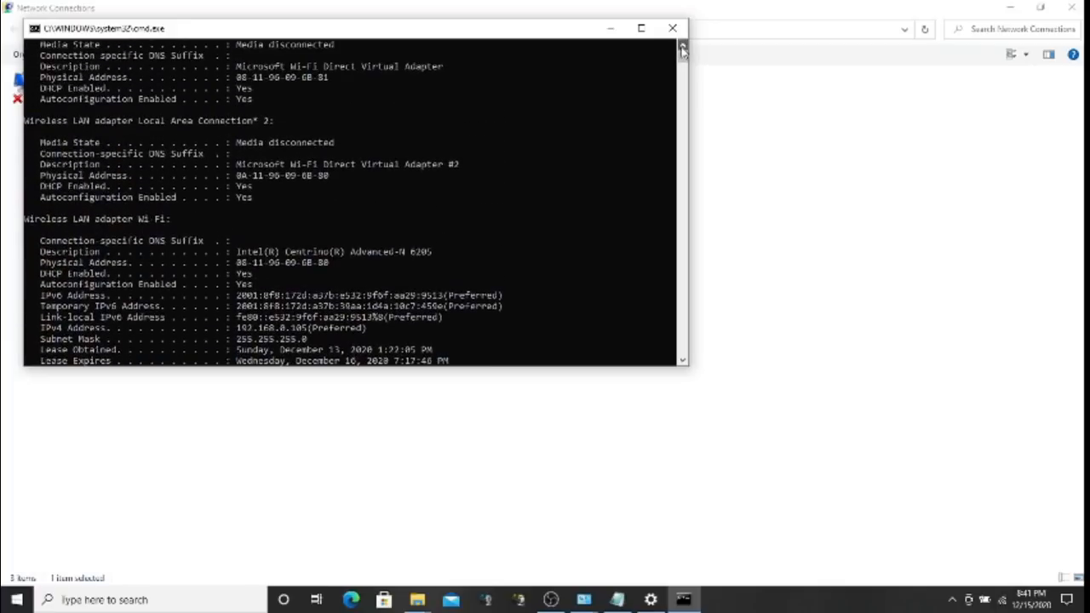
pyautogui.scroll(5, 683, 49)
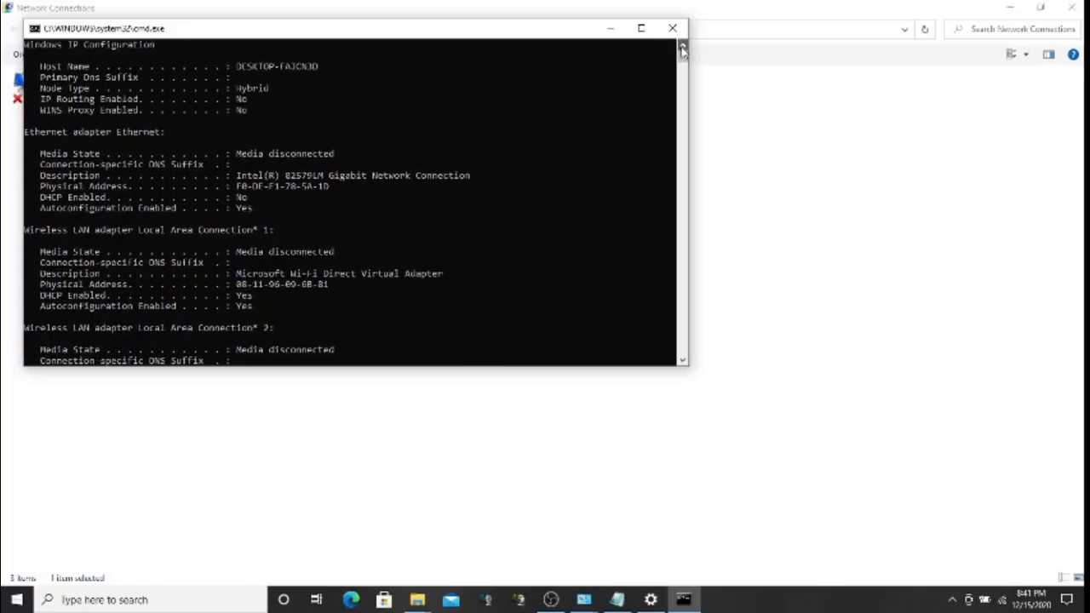
pyautogui.click(683, 49)
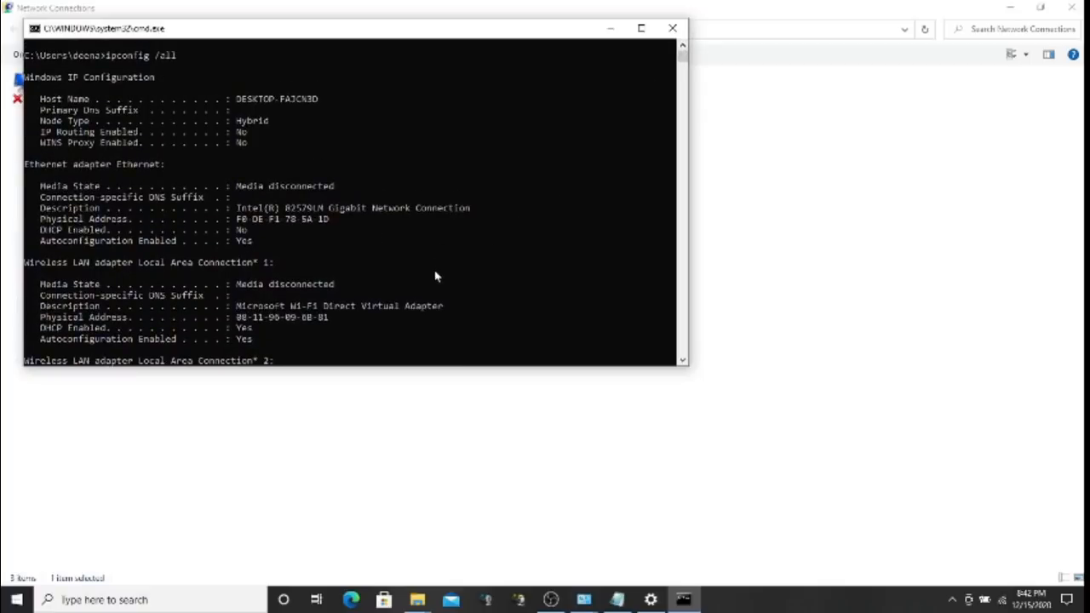
pyautogui.click(683, 361)
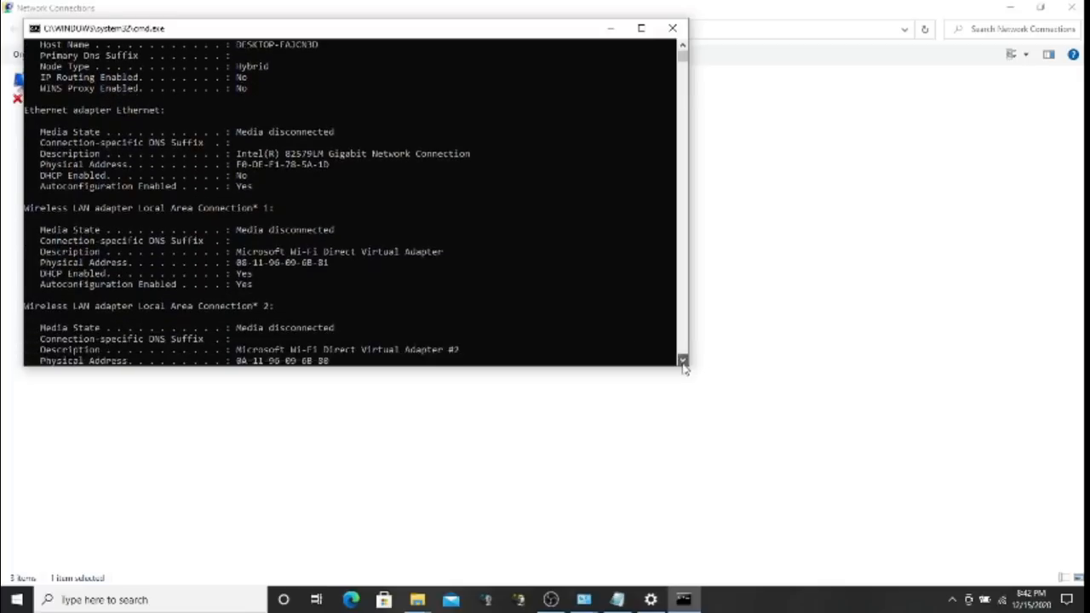
pyautogui.click(683, 363)
pyautogui.click(683, 363)
pyautogui.click(683, 363)
pyautogui.click(683, 363)
pyautogui.click(683, 363)
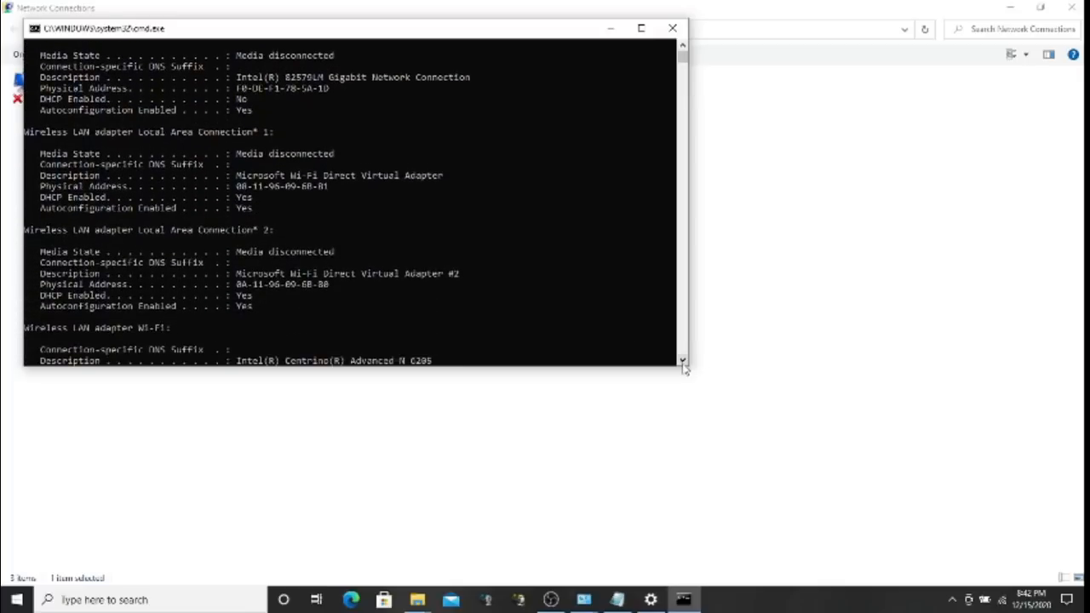
pyautogui.click(683, 363)
pyautogui.click(683, 363)
pyautogui.click(684, 363)
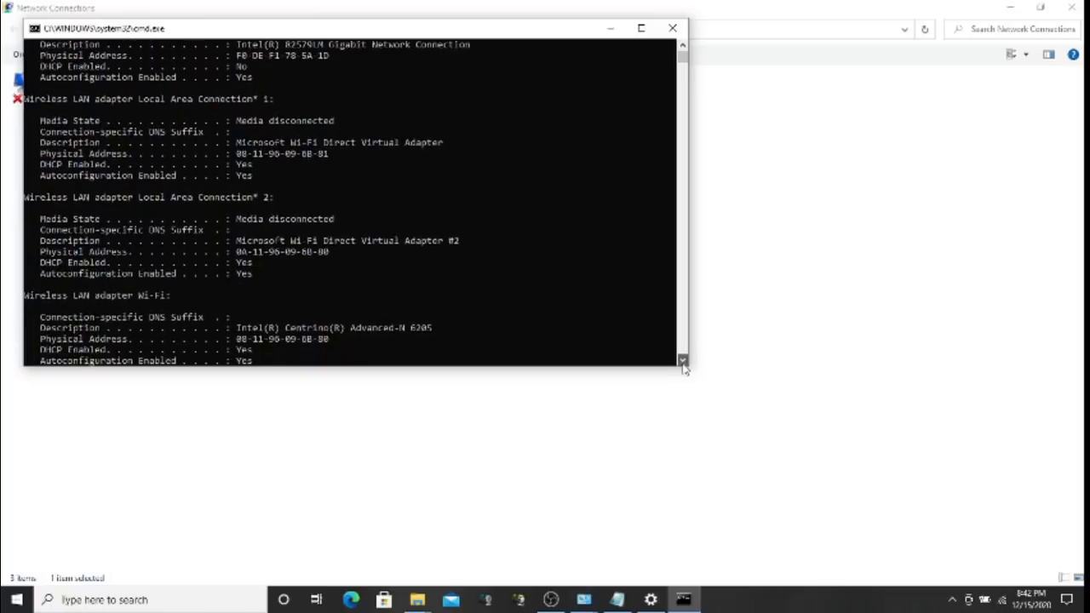
pyautogui.click(683, 363)
pyautogui.click(683, 362)
pyautogui.click(683, 362)
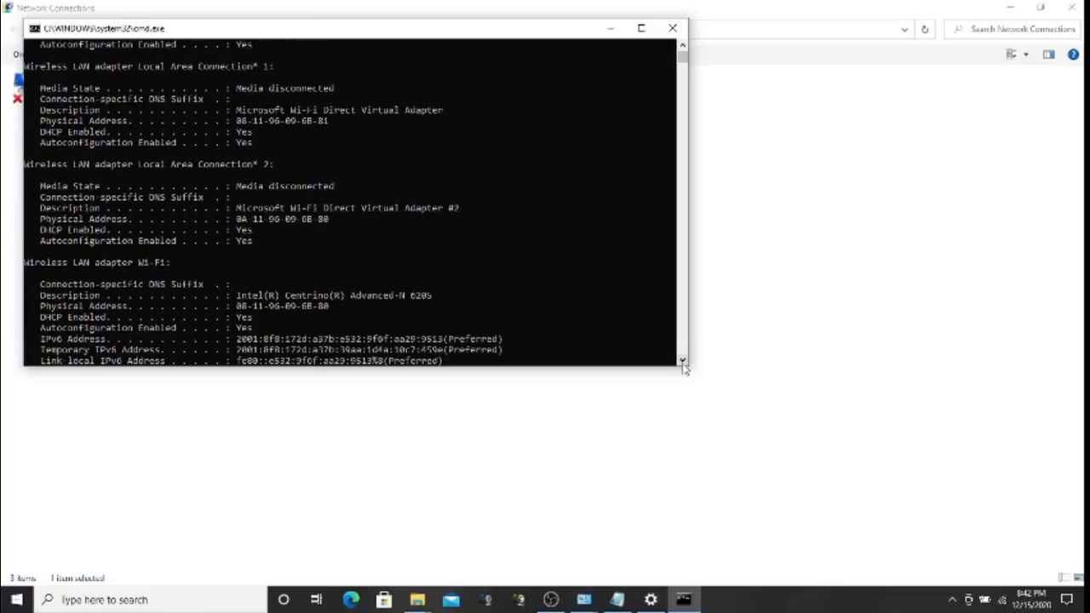
pyautogui.click(683, 363)
pyautogui.click(683, 363)
pyautogui.click(683, 363)
pyautogui.click(684, 362)
pyautogui.click(683, 363)
pyautogui.click(683, 363)
pyautogui.click(683, 363)
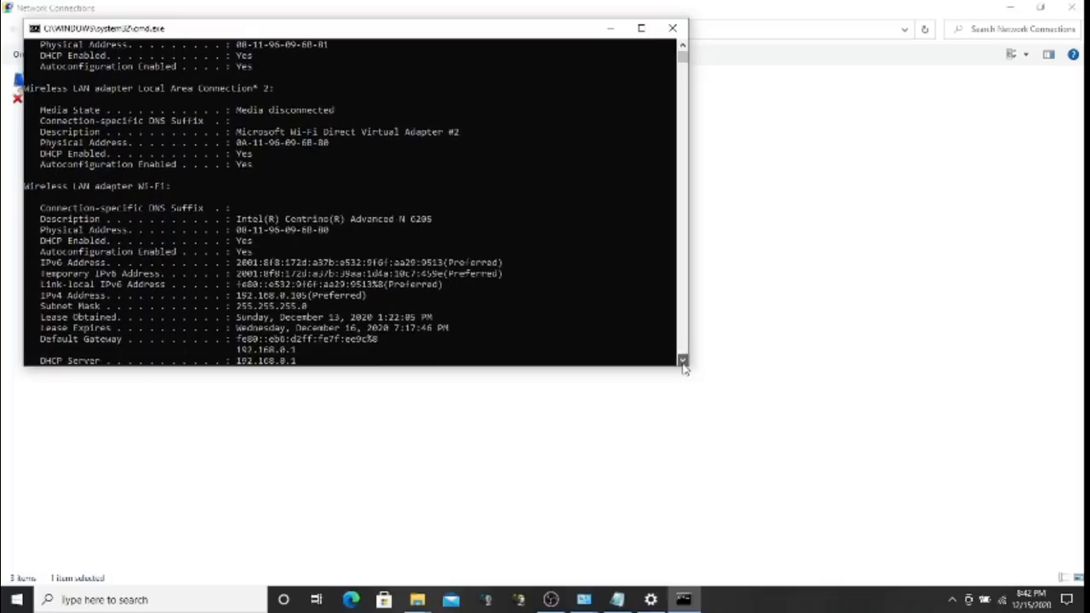
pyautogui.click(683, 363)
pyautogui.click(683, 363)
pyautogui.click(683, 362)
pyautogui.click(683, 363)
pyautogui.click(683, 363)
pyautogui.click(683, 363)
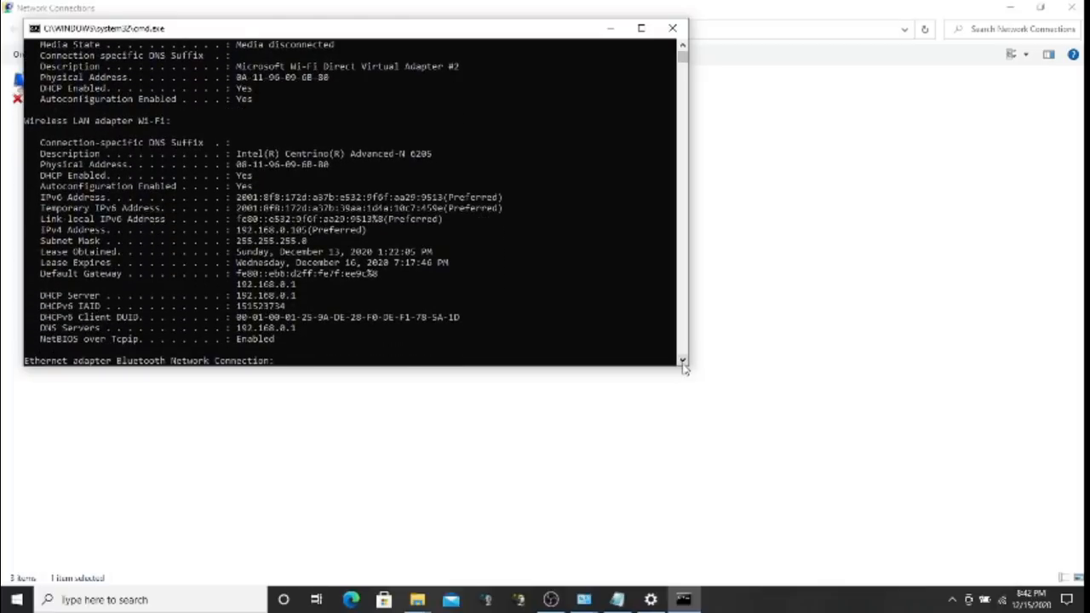
pyautogui.click(683, 363)
pyautogui.click(684, 363)
pyautogui.click(683, 363)
pyautogui.click(683, 363)
pyautogui.moveTo(683, 363); pyautogui.dragTo(684, 363)
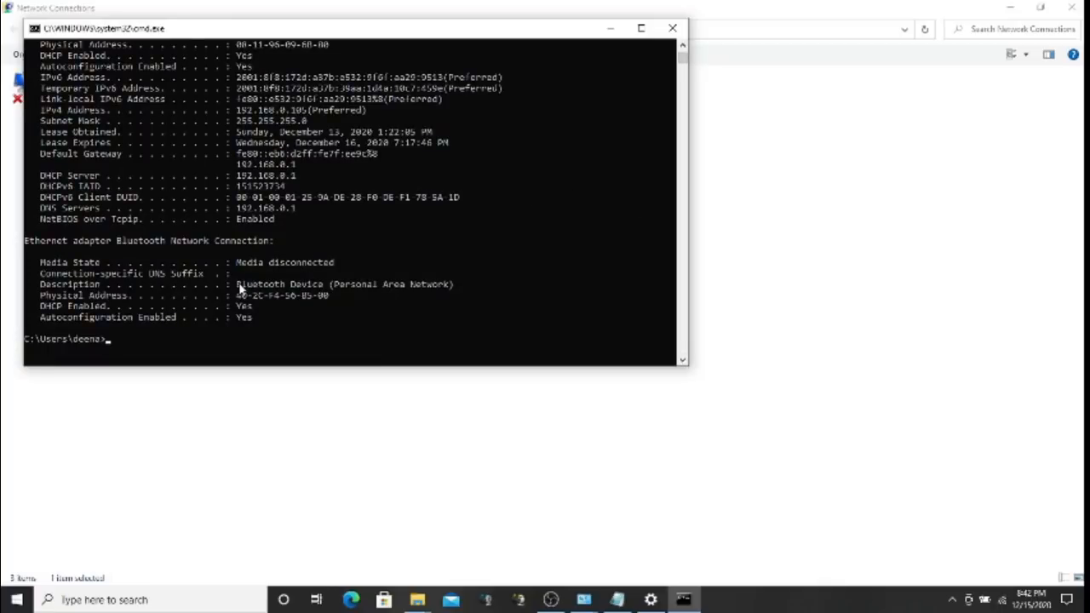
pyautogui.moveTo(244, 286); pyautogui.dragTo(354, 290)
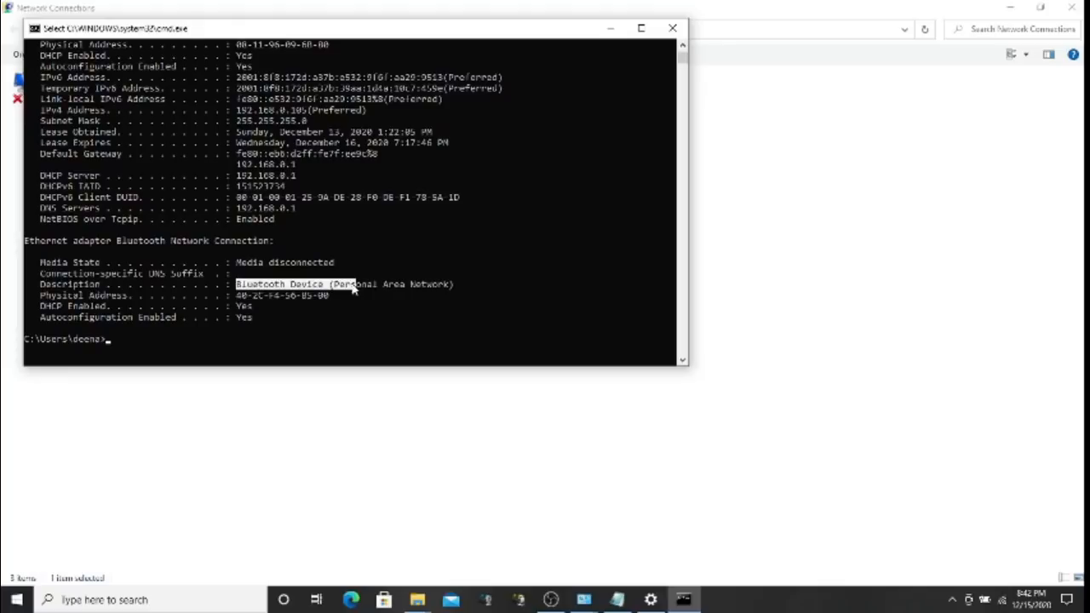
# Replace the recalled command with 'get mac' and run it
pyautogui.press('Up')
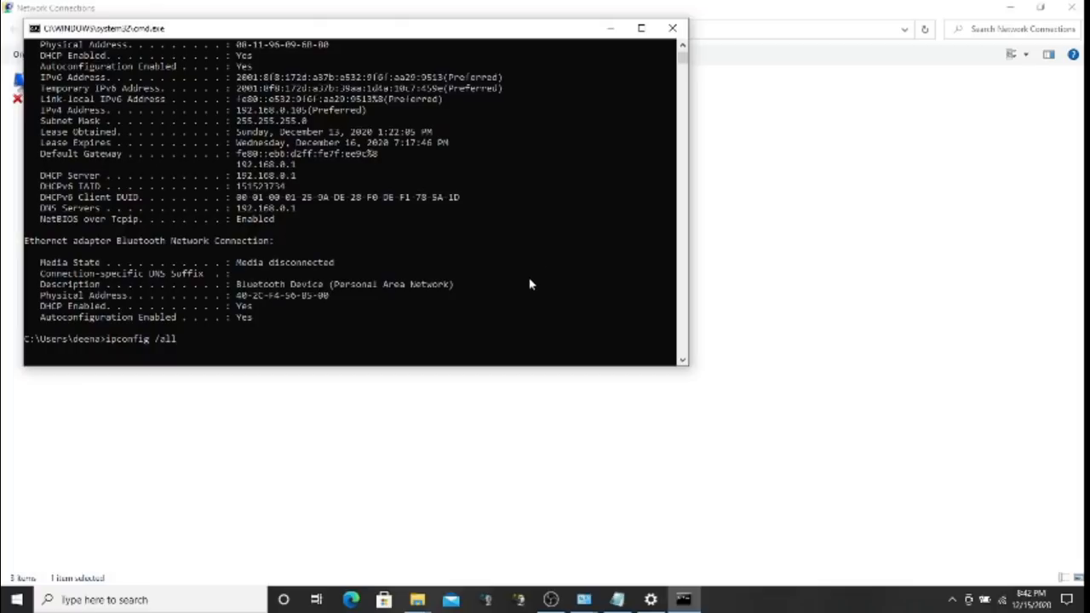
pyautogui.press('BackSpace')
pyautogui.press('BackSpace')
pyautogui.press('BackSpace')
pyautogui.press('BackSpace')
pyautogui.press('BackSpace')
pyautogui.press('BackSpace')
pyautogui.press('BackSpace')
pyautogui.press('BackSpace')
pyautogui.press('BackSpace')
pyautogui.press('BackSpace')
pyautogui.press('BackSpace')
pyautogui.press('BackSpace')
pyautogui.press('BackSpace')
pyautogui.write('get mac')
pyautogui.press('Return')
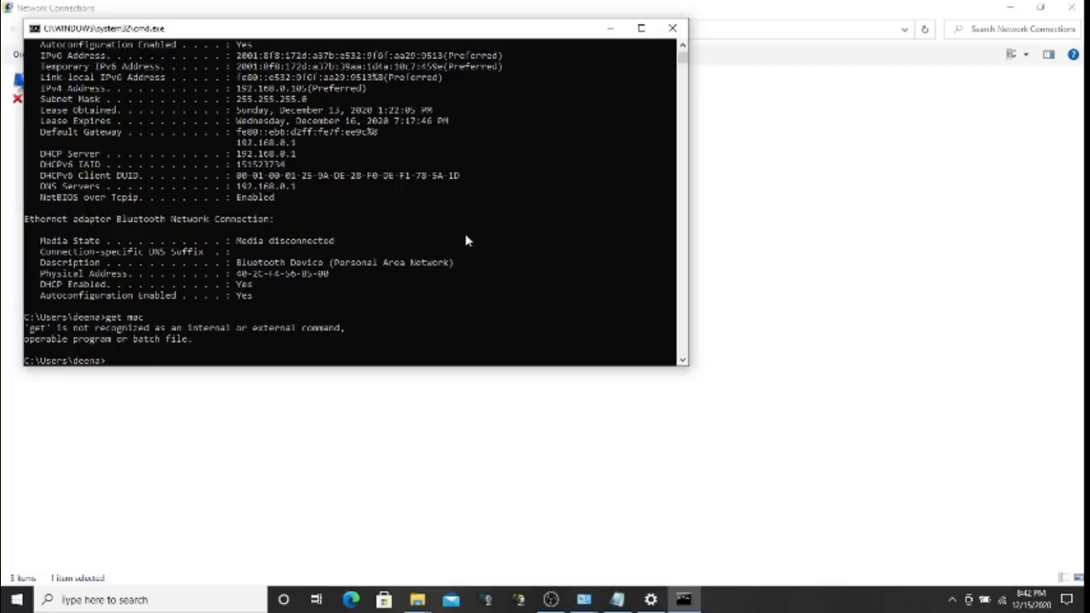
# Edit the failed command to 'get-mac' and run it again
pyautogui.press('Up')
pyautogui.press('Left')
pyautogui.press('Left')
pyautogui.press('BackSpace')
pyautogui.write('-')
pyautogui.press('Return')
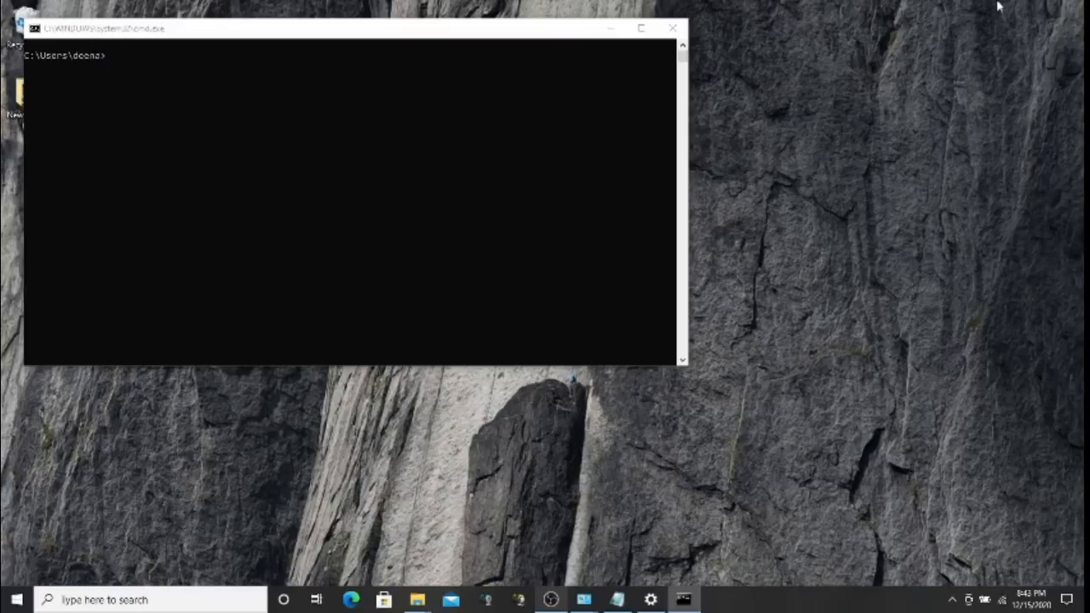
pyautogui.click(1010, 3)
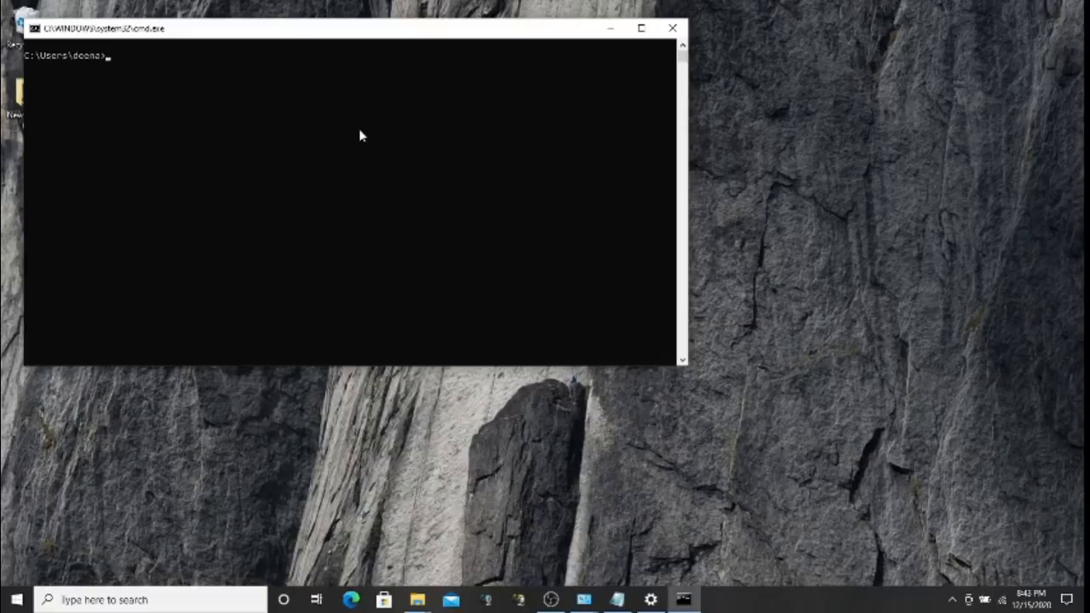
# Run getmac to list the three adapters' physical addresses and transport names
pyautogui.write('getmac')
pyautogui.press('Return')
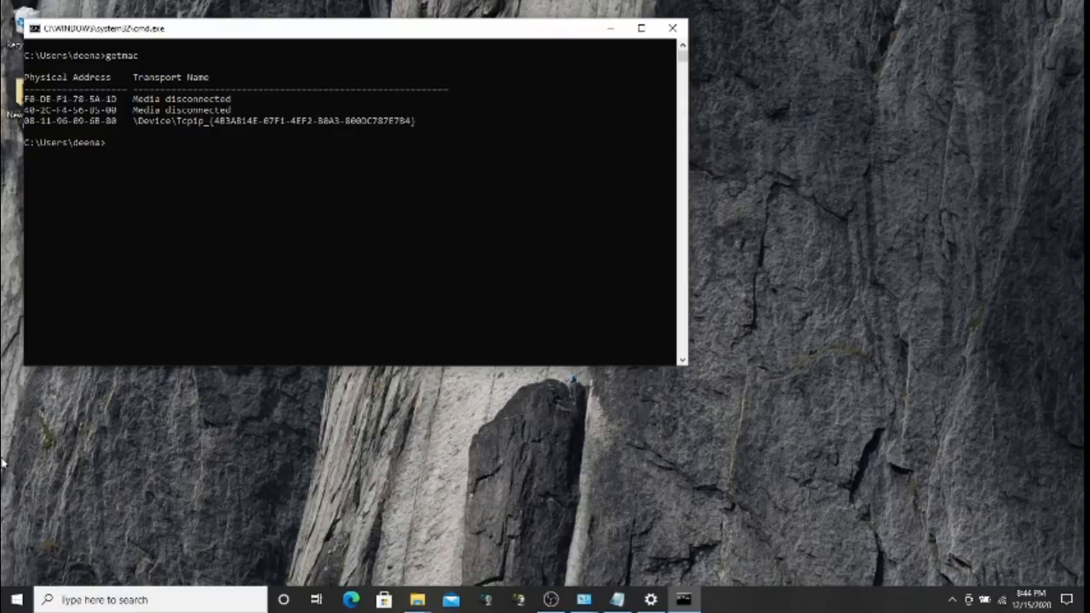
pyautogui.click(24, 602)
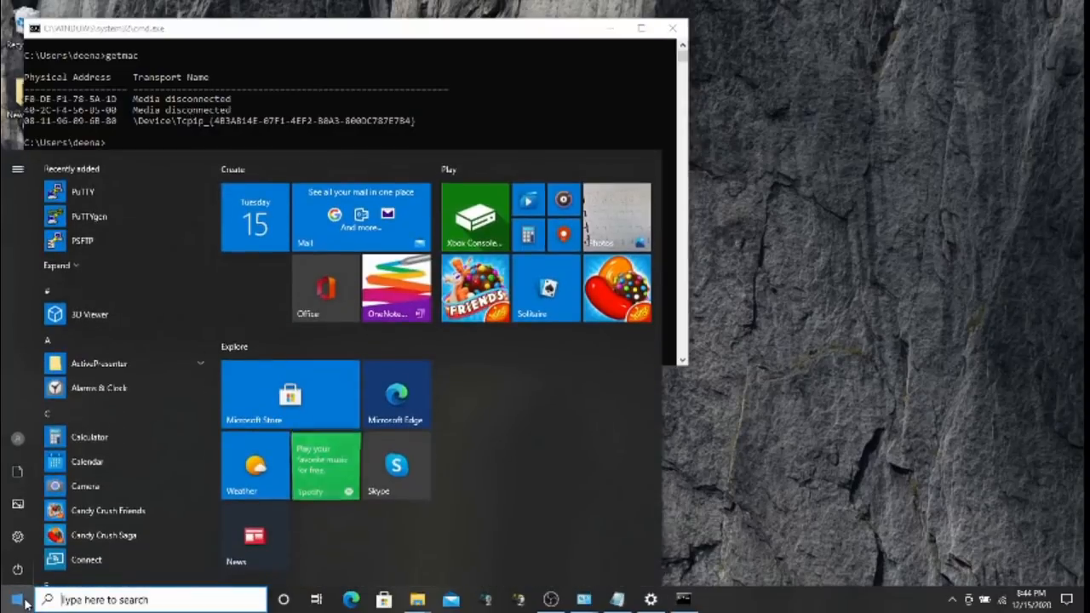
# Open a new Command Prompt via Start search, run getmac, then close the consoles
pyautogui.write('cmd')
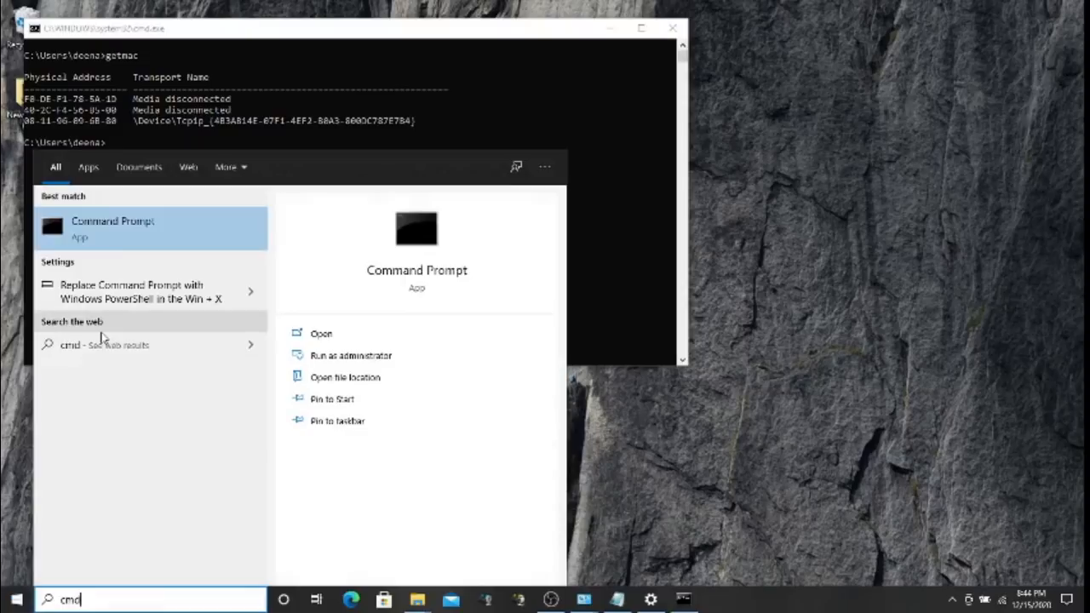
pyautogui.click(97, 218)
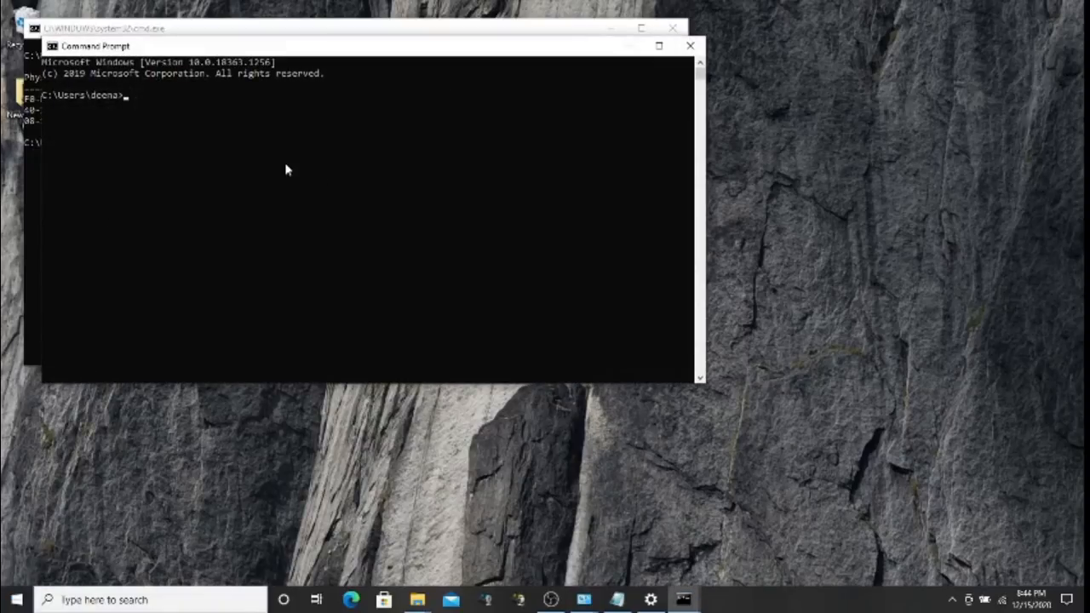
pyautogui.write('getmac')
pyautogui.press('Return')
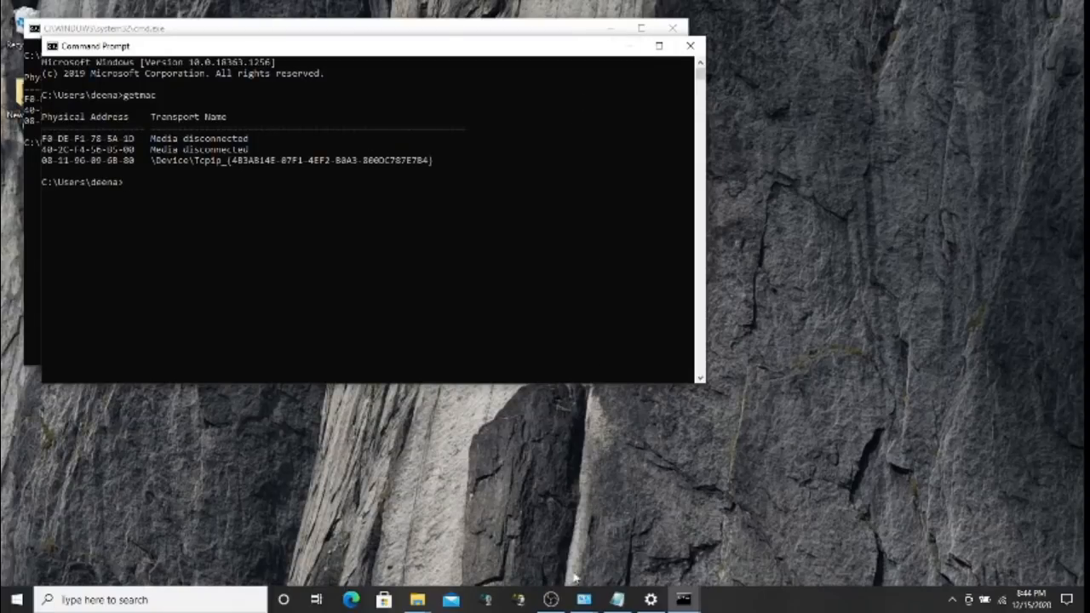
pyautogui.click(552, 600)
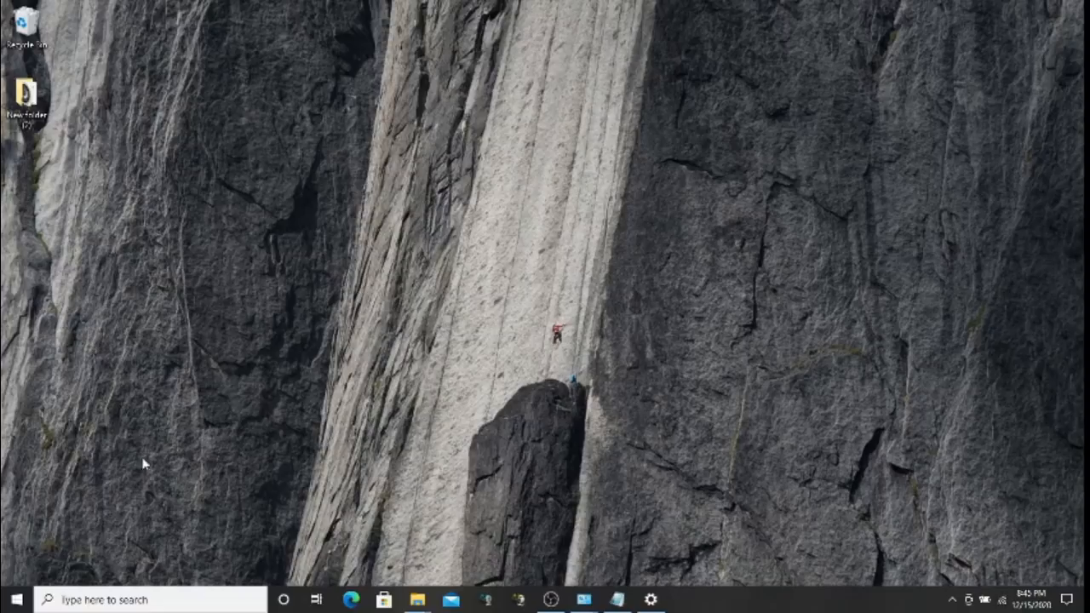
# Launch Internet Explorer by searching 'inter' from the Start menu
pyautogui.click(17, 600)
pyautogui.write('inter')
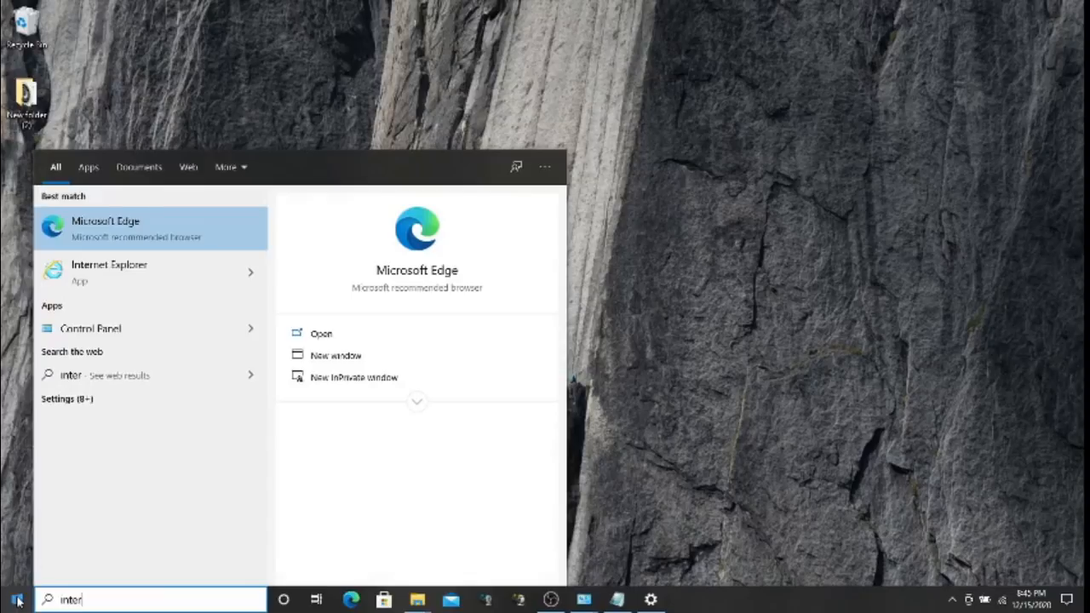
pyautogui.click(143, 282)
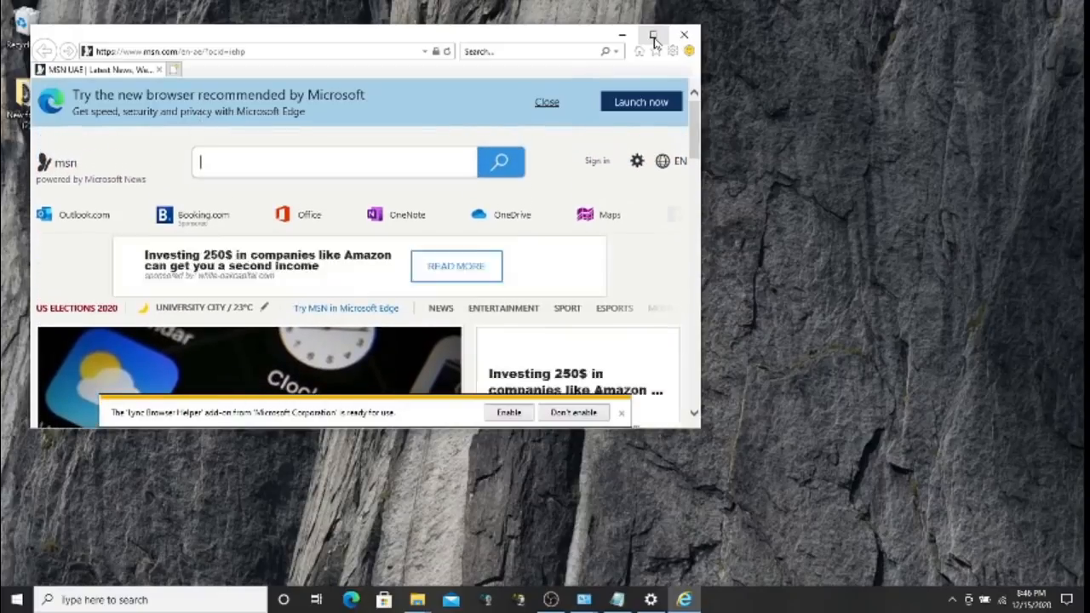
# Maximize Internet Explorer and open Internet Options' Connections tab LAN Settings dialog
pyautogui.click(653, 37)
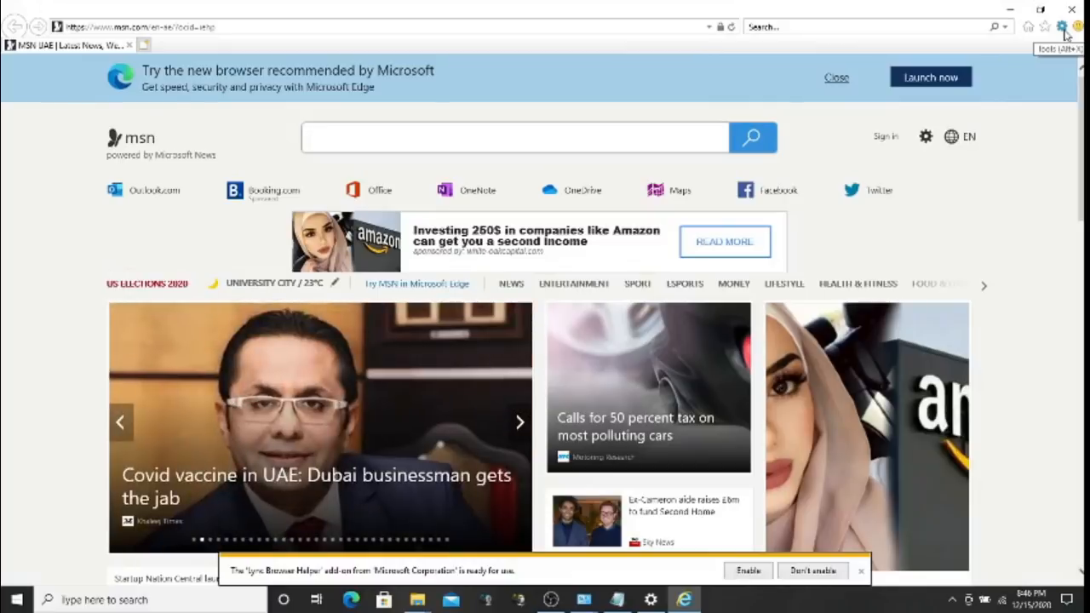
pyautogui.click(1063, 28)
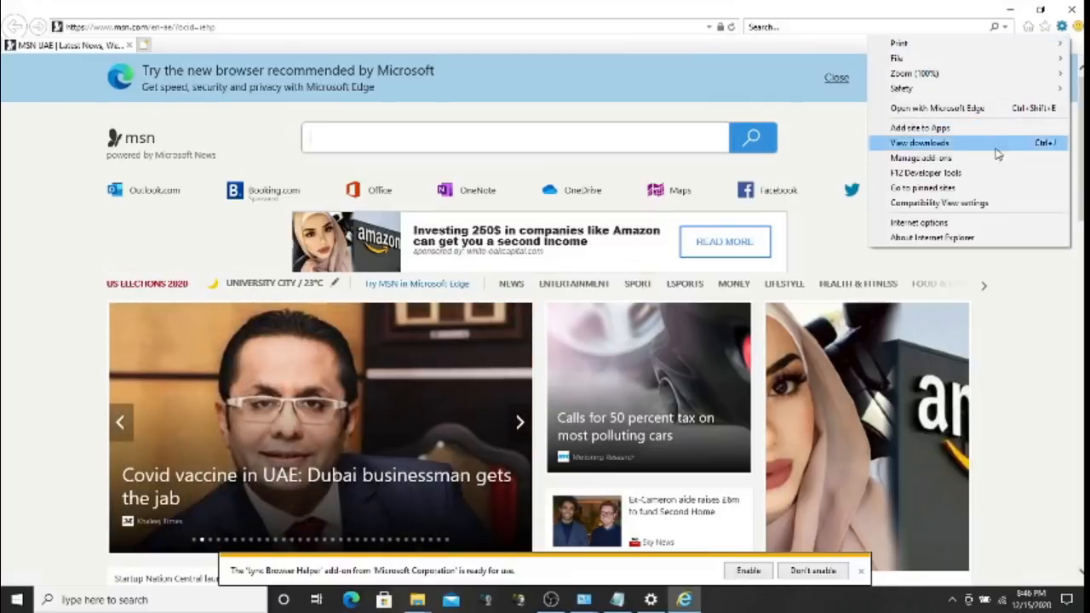
pyautogui.click(942, 224)
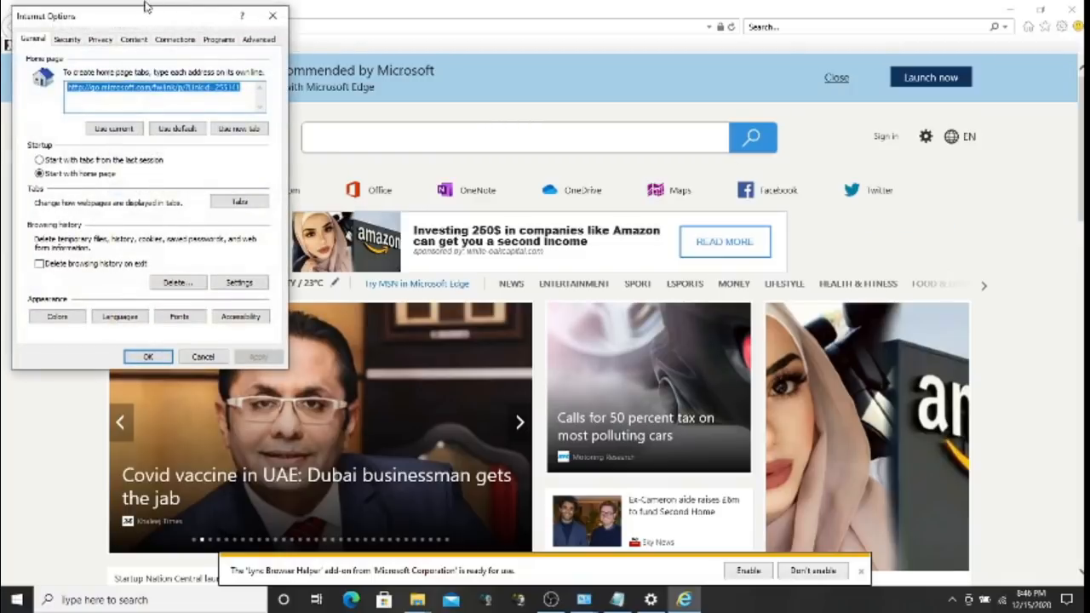
pyautogui.moveTo(139, 20); pyautogui.dragTo(329, 51)
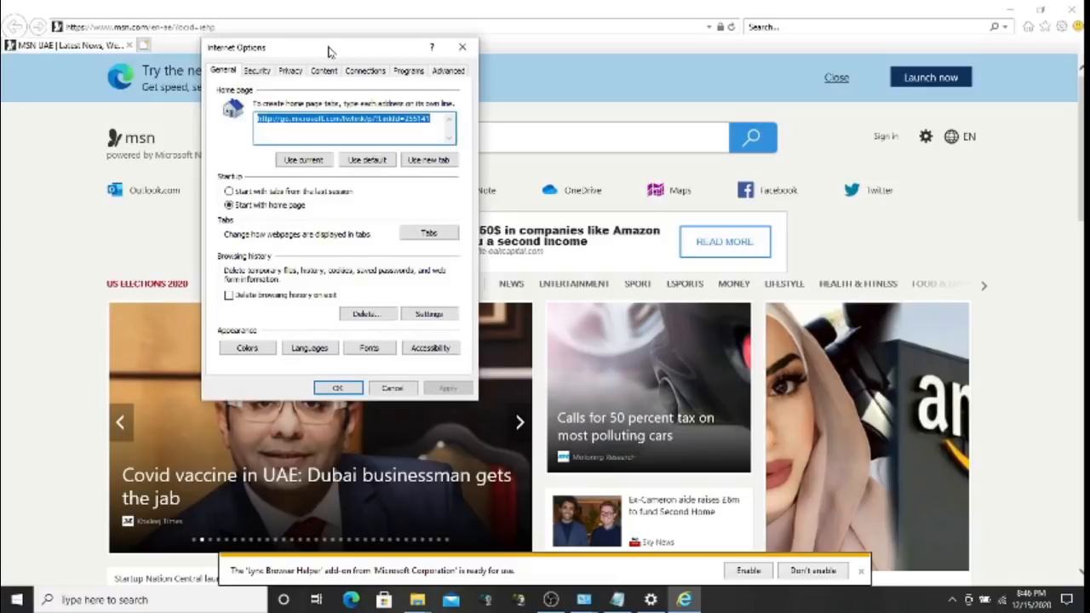
pyautogui.click(259, 72)
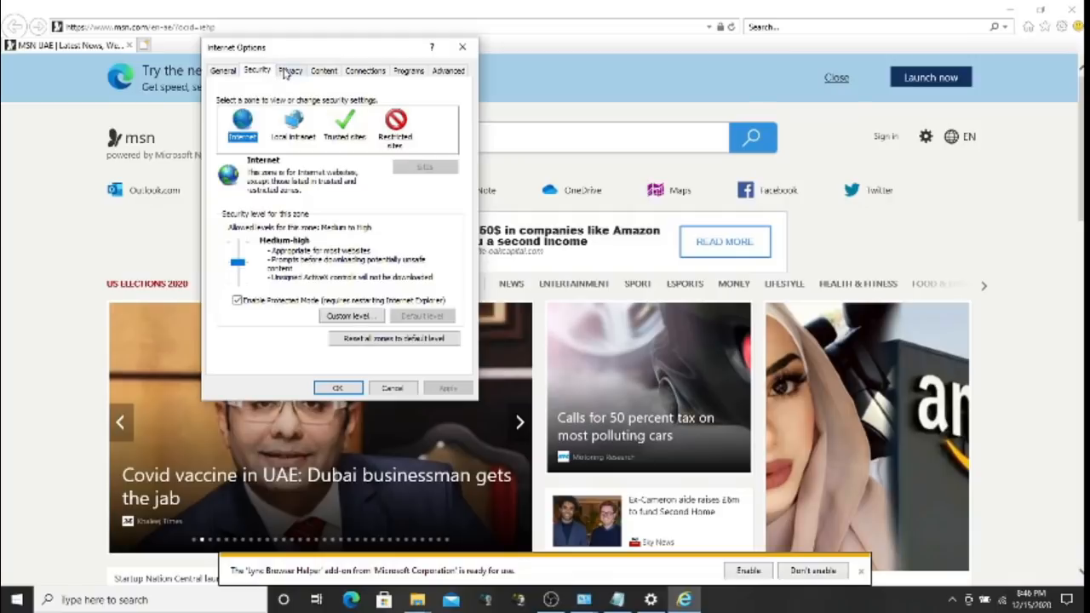
pyautogui.click(373, 75)
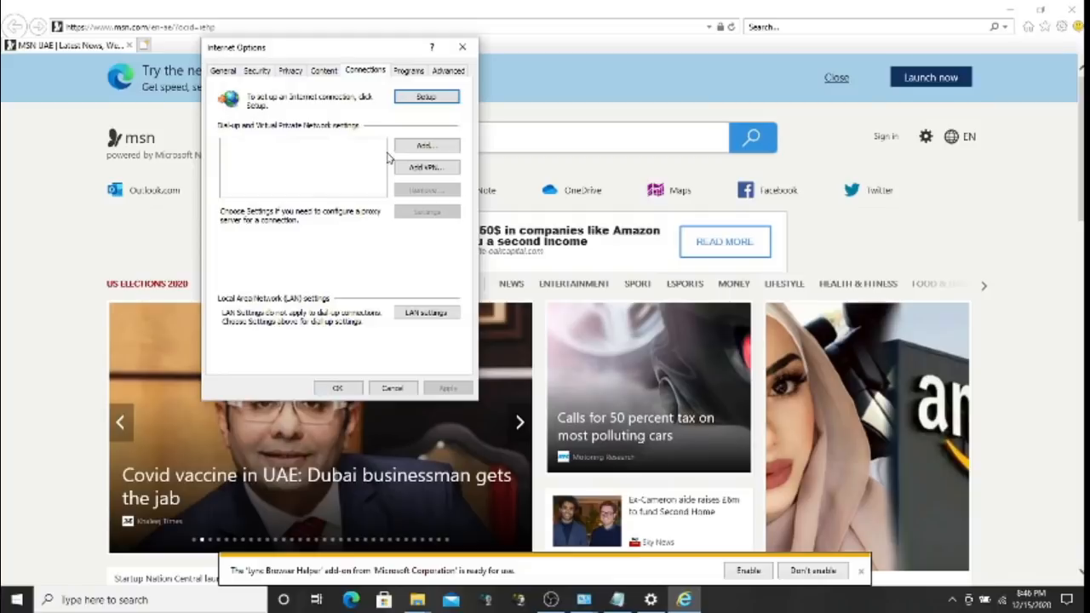
pyautogui.click(427, 314)
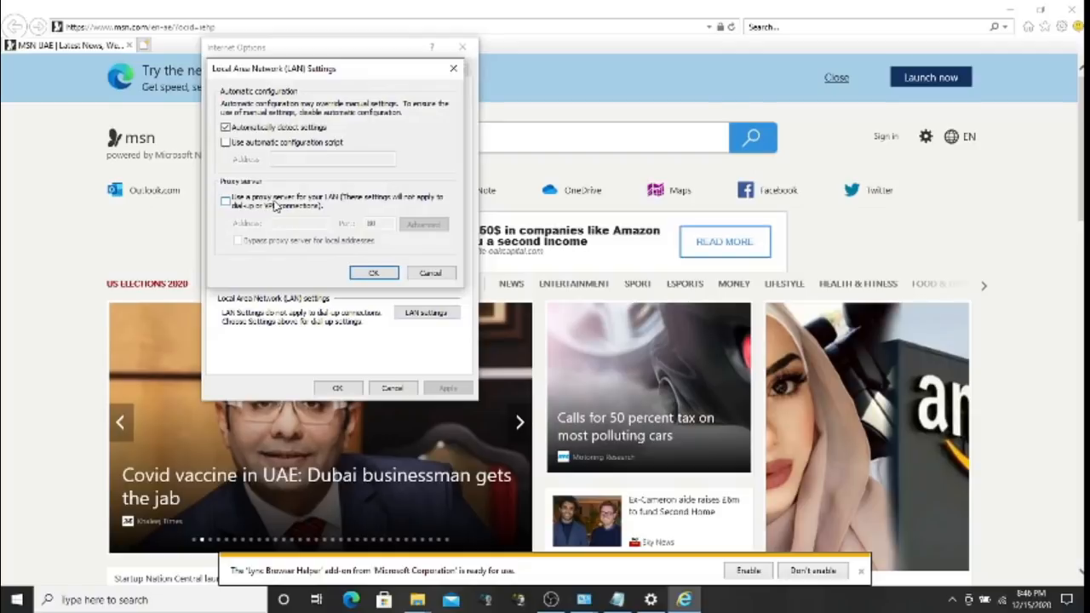
# Turn on a LAN proxy server with the address proxytest
pyautogui.click(281, 204)
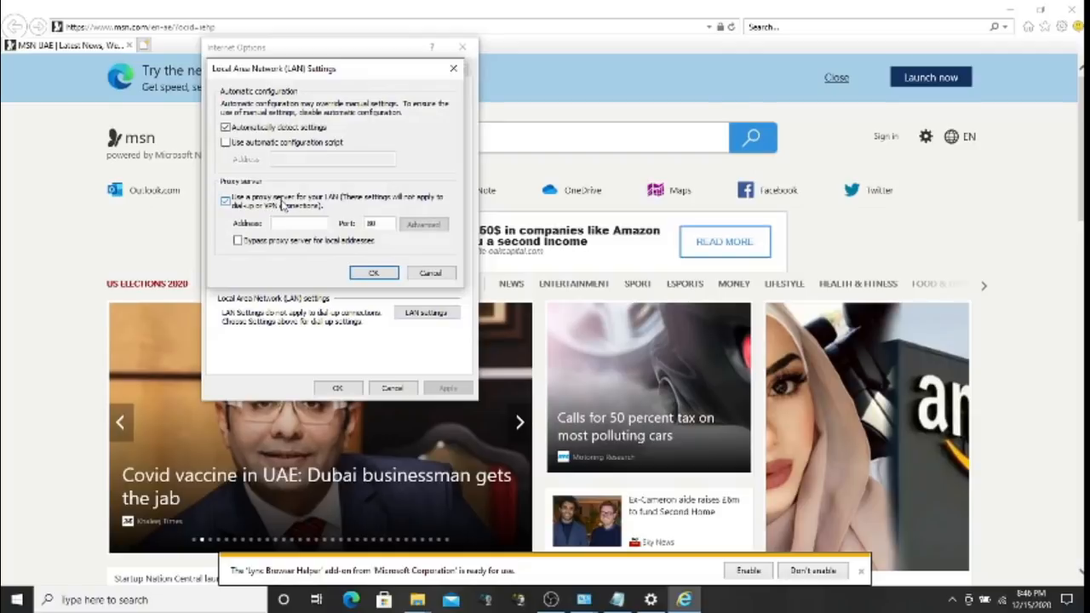
pyautogui.click(289, 223)
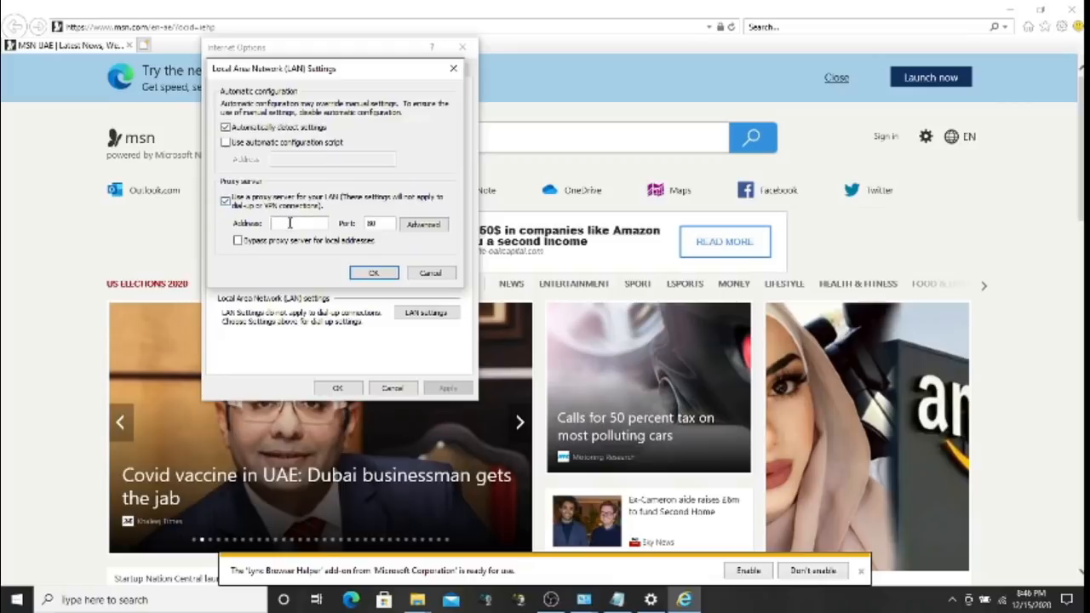
pyautogui.write('proxytest')
pyautogui.click(388, 220)
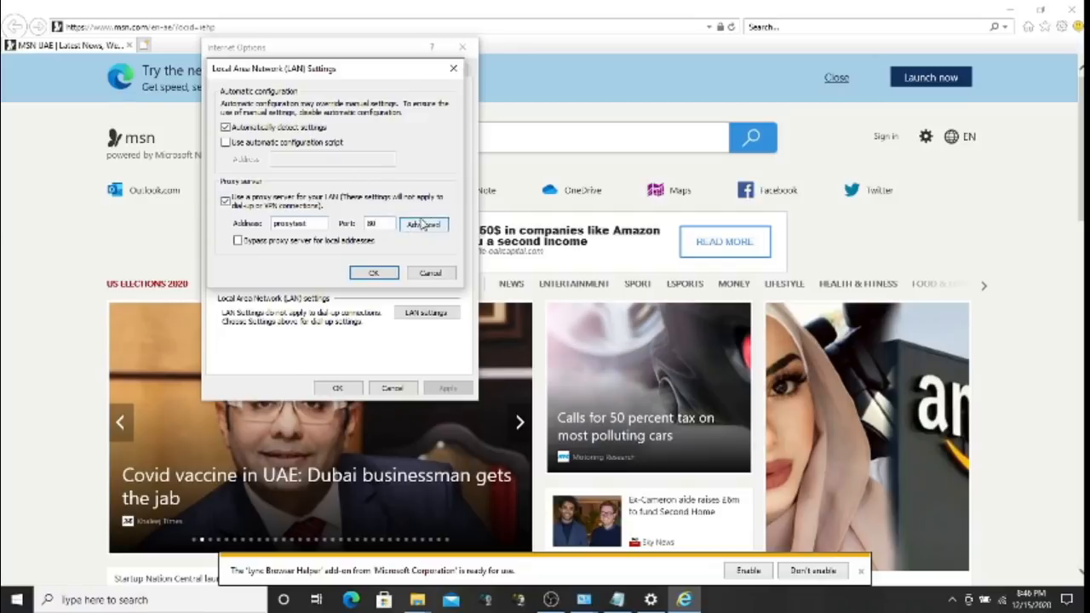
# Add proxy exceptions test;test1 and confirm the LAN Settings and Internet Options dialogs
pyautogui.click(424, 225)
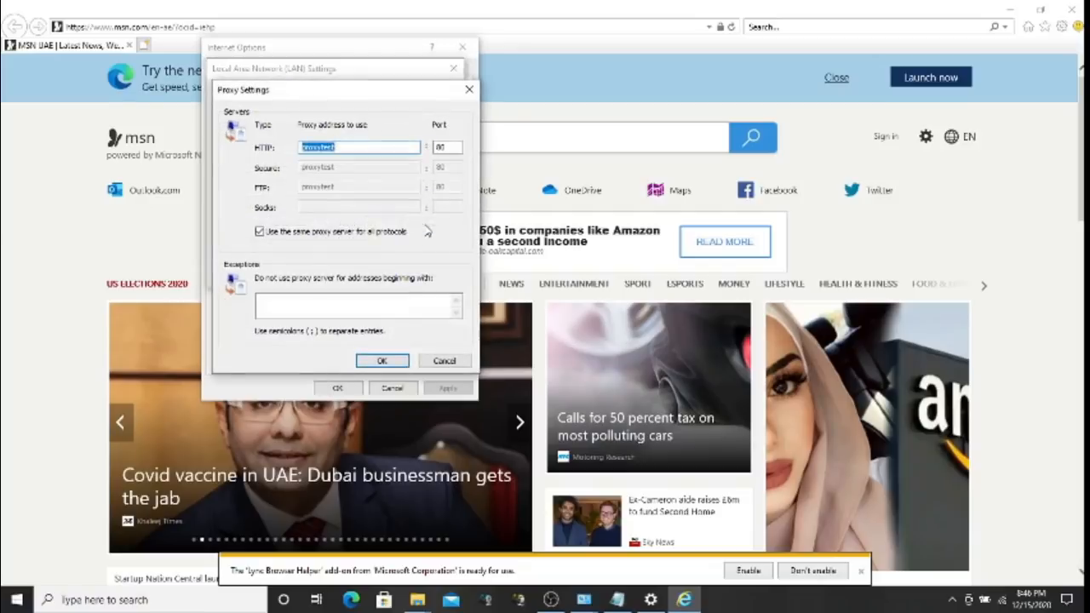
pyautogui.click(326, 304)
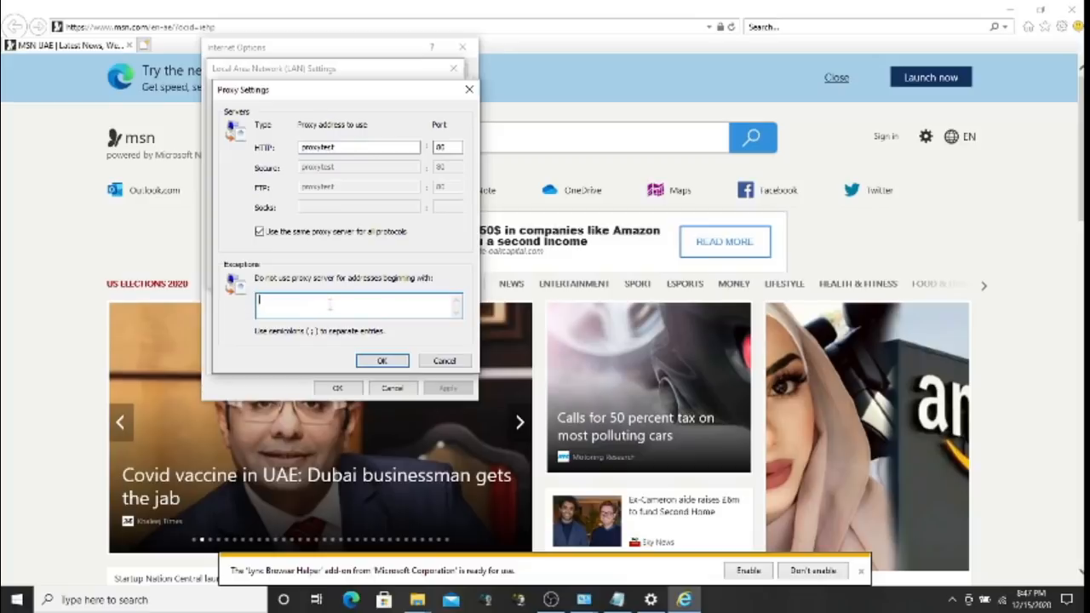
pyautogui.write('test;test1')
pyautogui.click(381, 363)
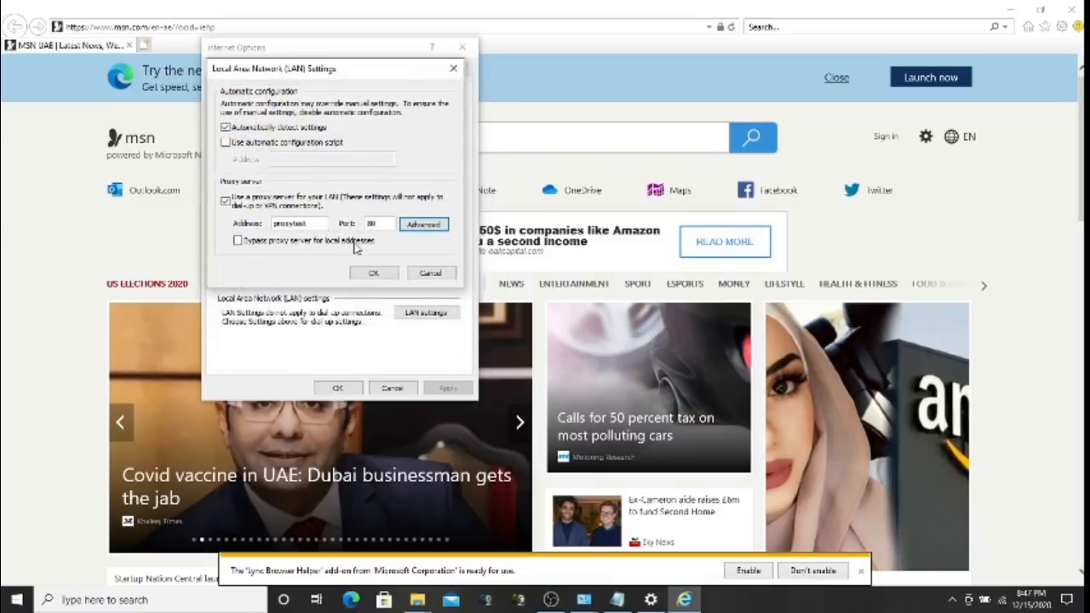
pyautogui.click(375, 273)
pyautogui.click(340, 387)
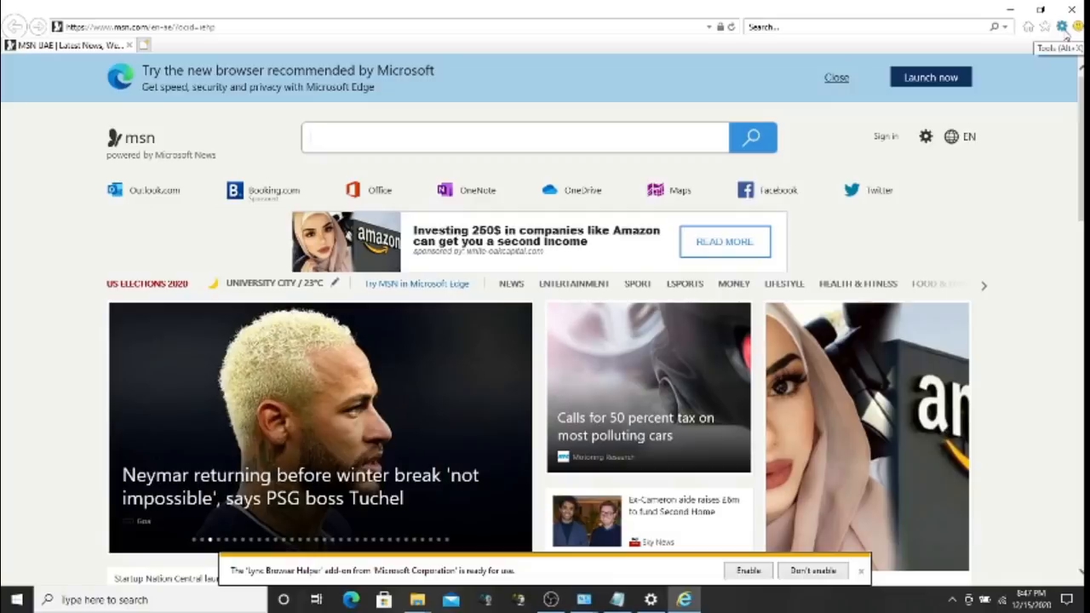
# Uncheck 'Use a proxy server for your LAN' in Internet Options, confirm, and close the browser
pyautogui.click(1064, 31)
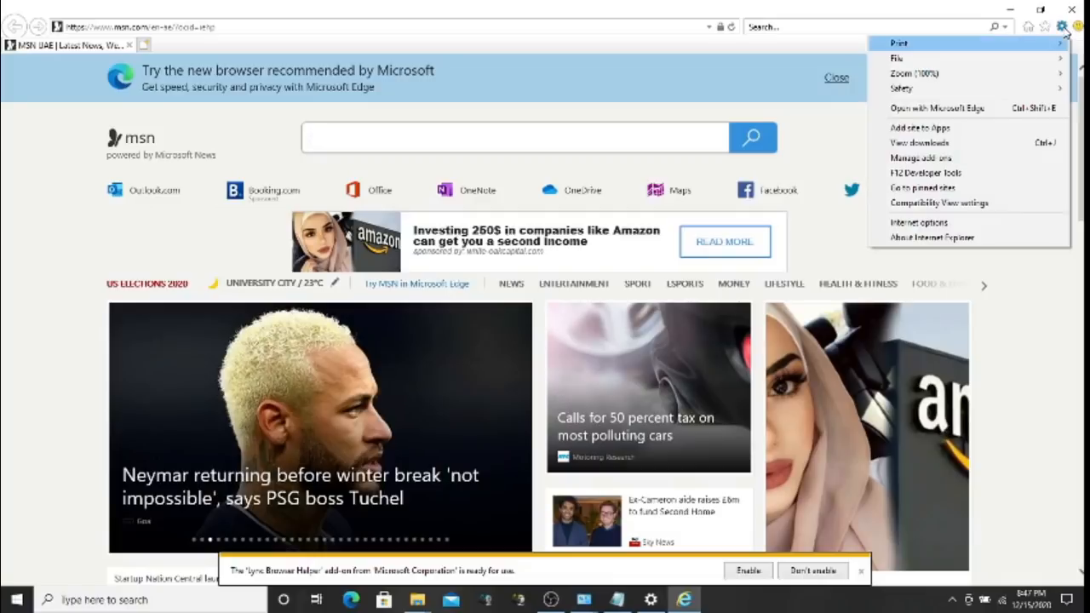
pyautogui.click(937, 225)
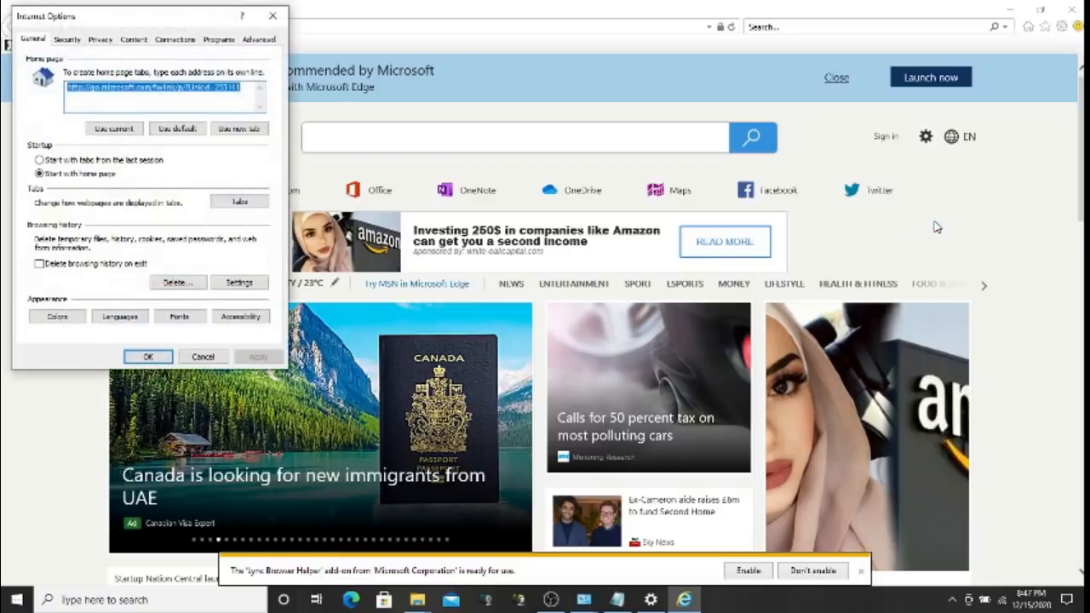
pyautogui.click(182, 41)
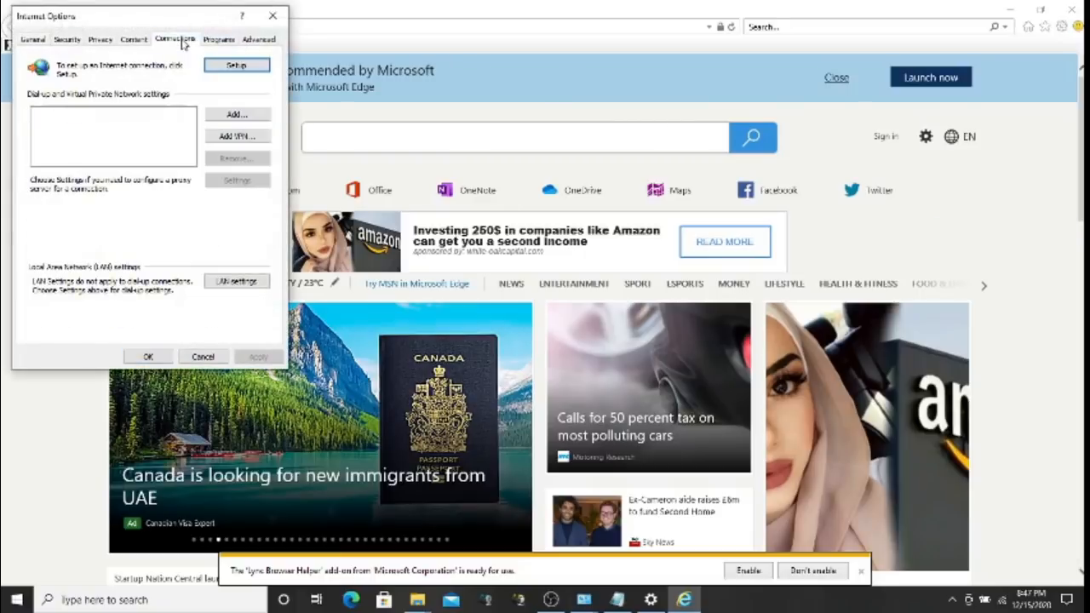
pyautogui.click(241, 284)
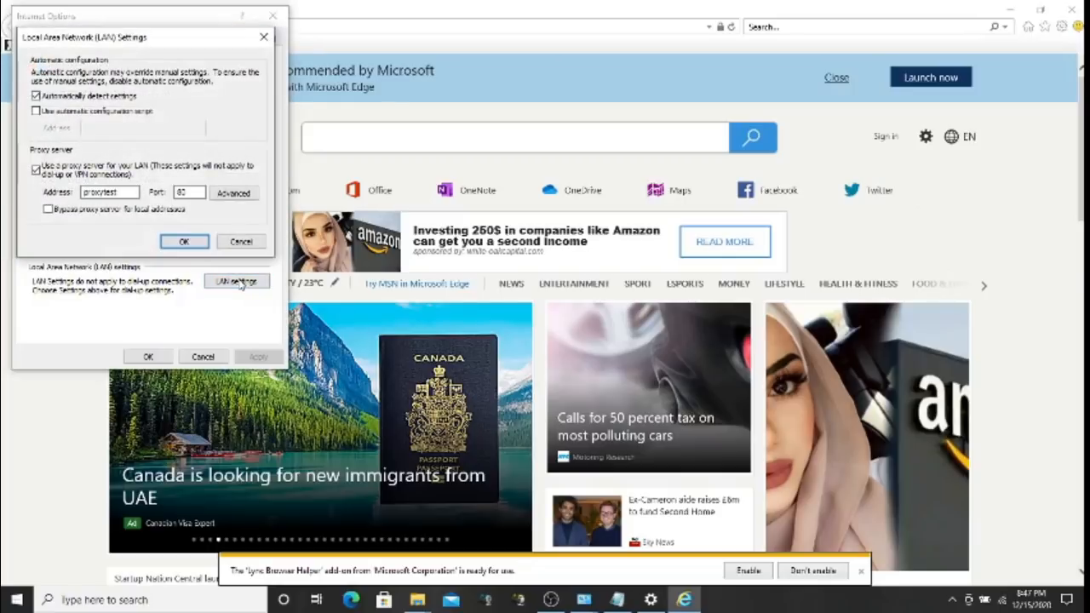
pyautogui.click(59, 177)
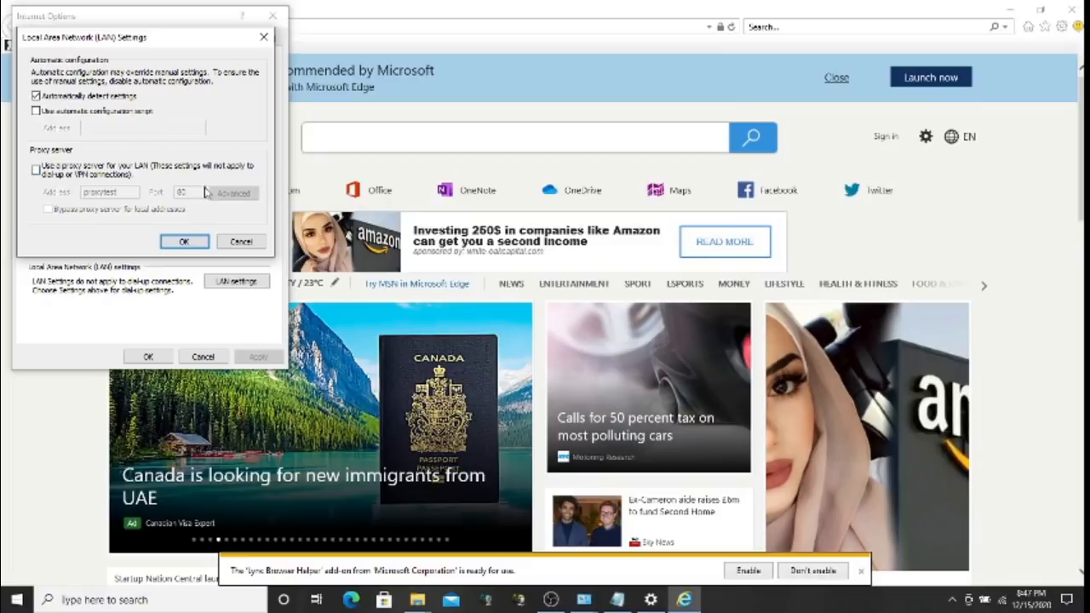
pyautogui.click(184, 242)
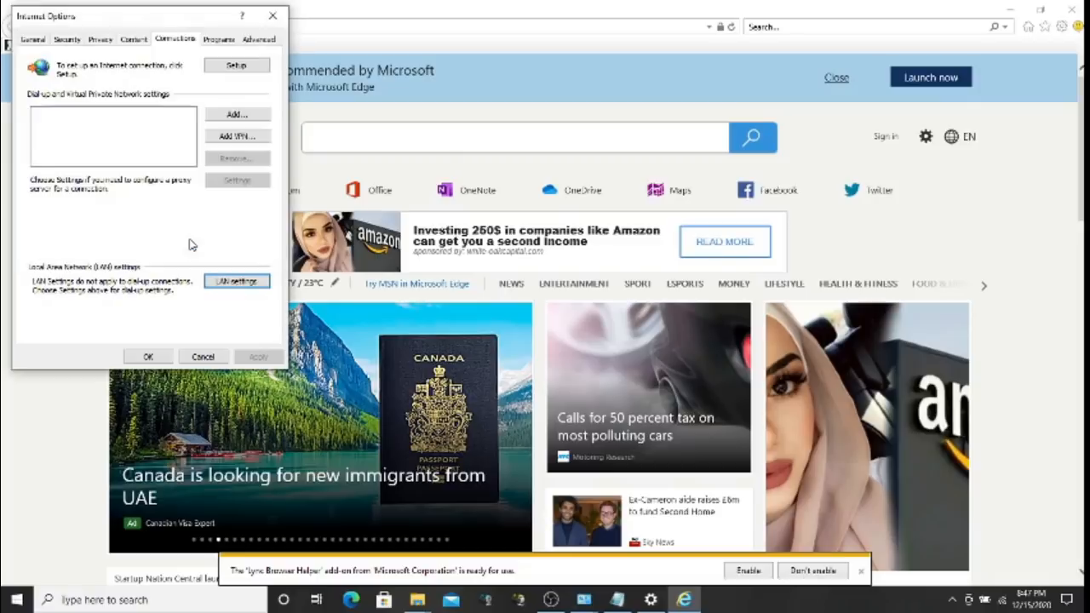
pyautogui.click(148, 357)
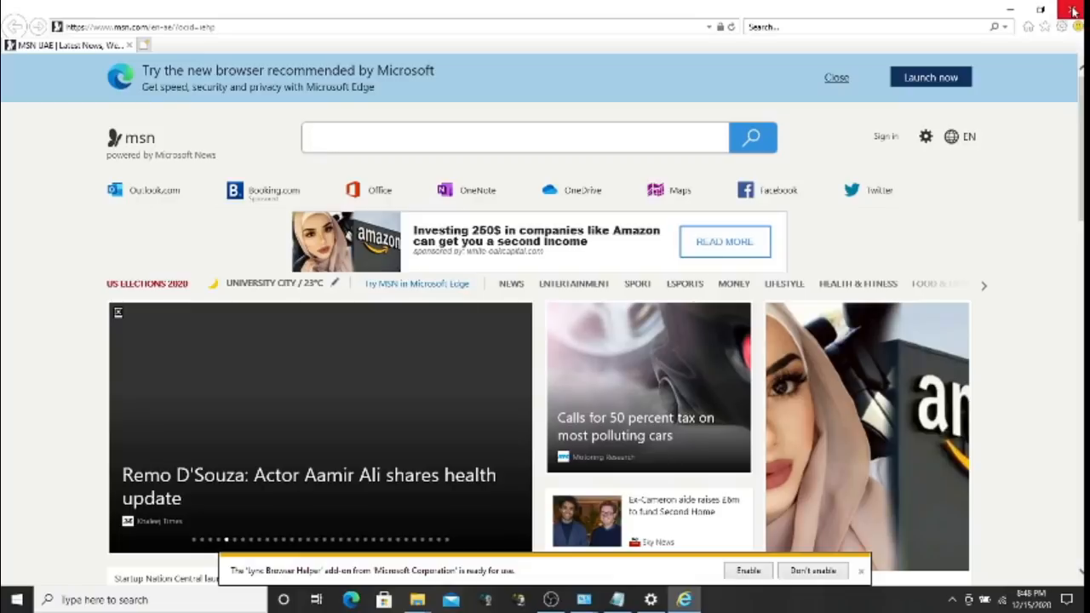
pyautogui.click(1073, 10)
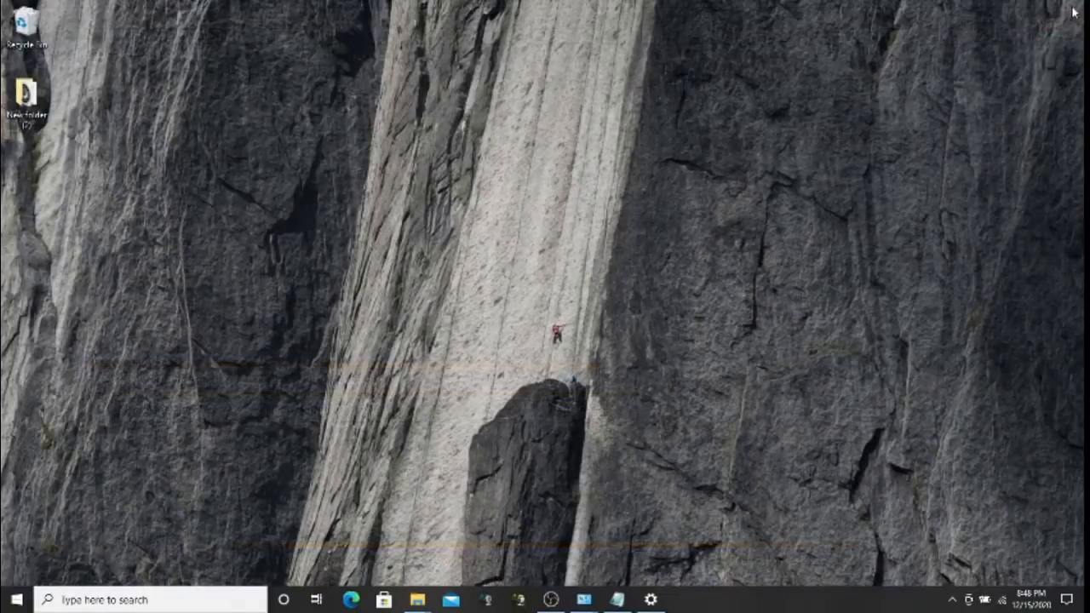
# Search 'proxy' and open the Windows Proxy settings page
pyautogui.click(147, 599)
pyautogui.write('p')
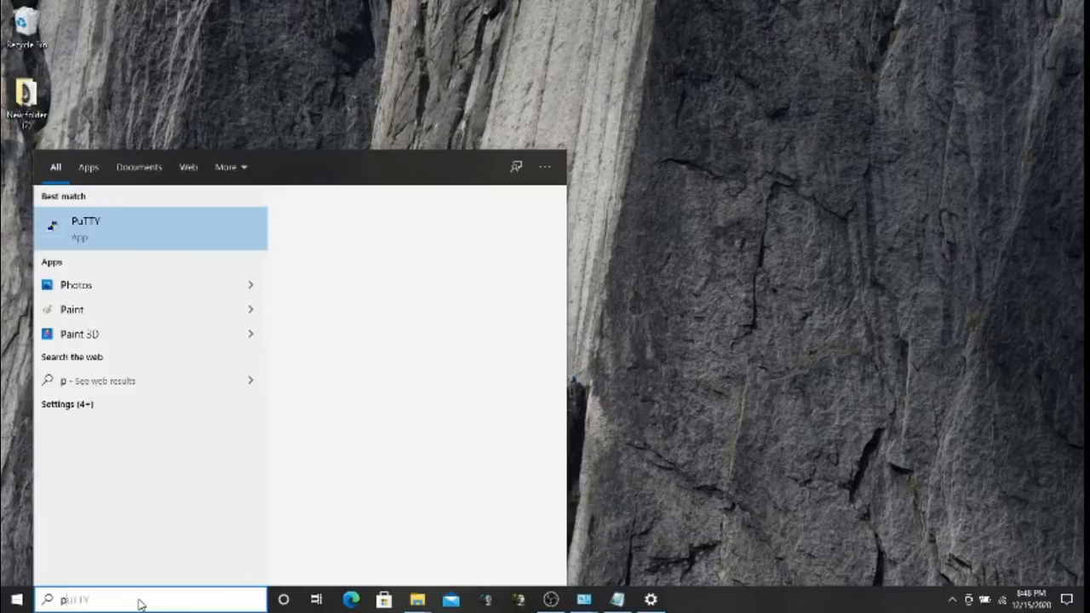
pyautogui.write('roxy')
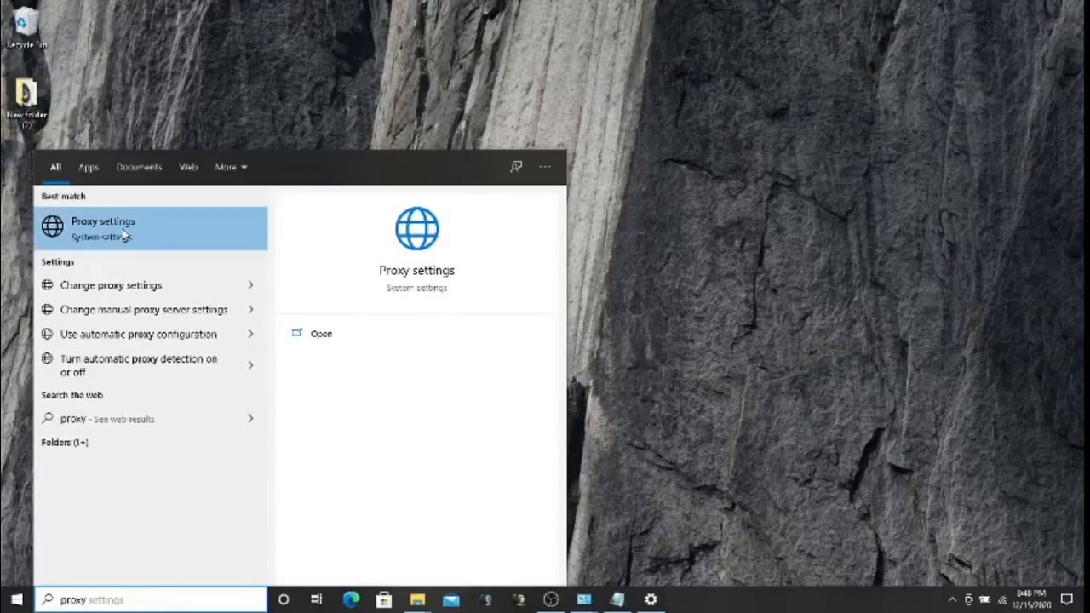
pyautogui.click(125, 238)
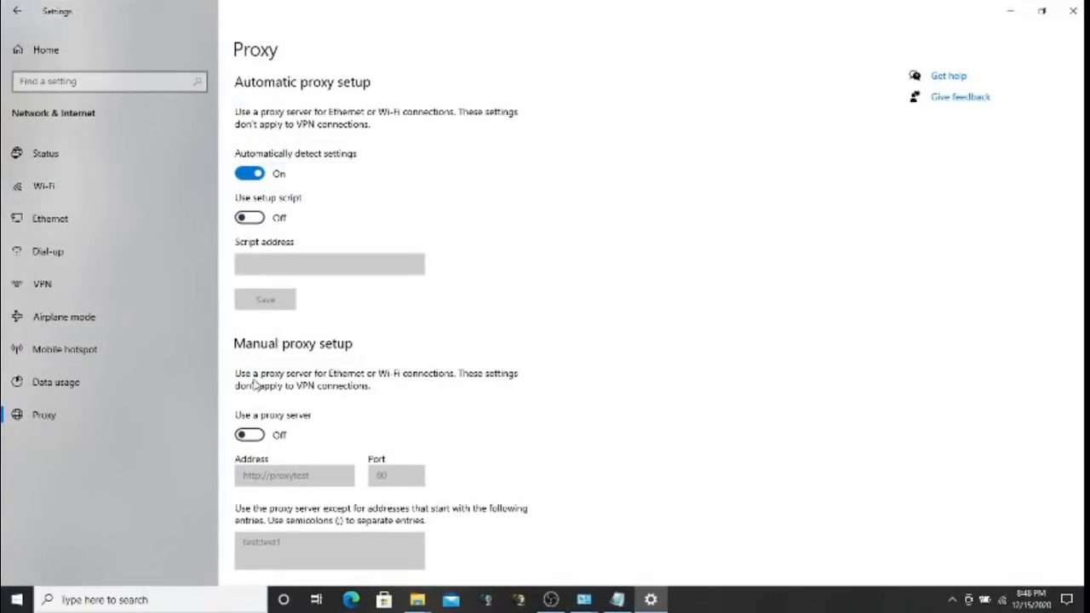
# Toggle 'Use a proxy server' on and off twice, leaving it off, then minimise Settings
pyautogui.click(250, 435)
pyautogui.click(250, 436)
pyautogui.click(249, 435)
pyautogui.click(250, 435)
pyautogui.click(552, 600)
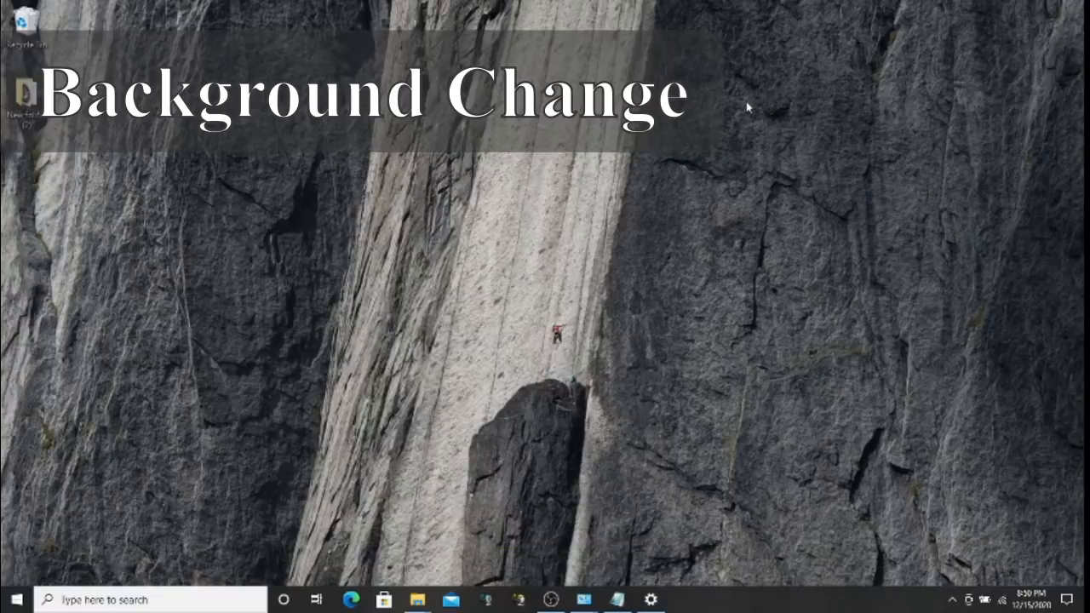
pyautogui.rightClick(473, 194)
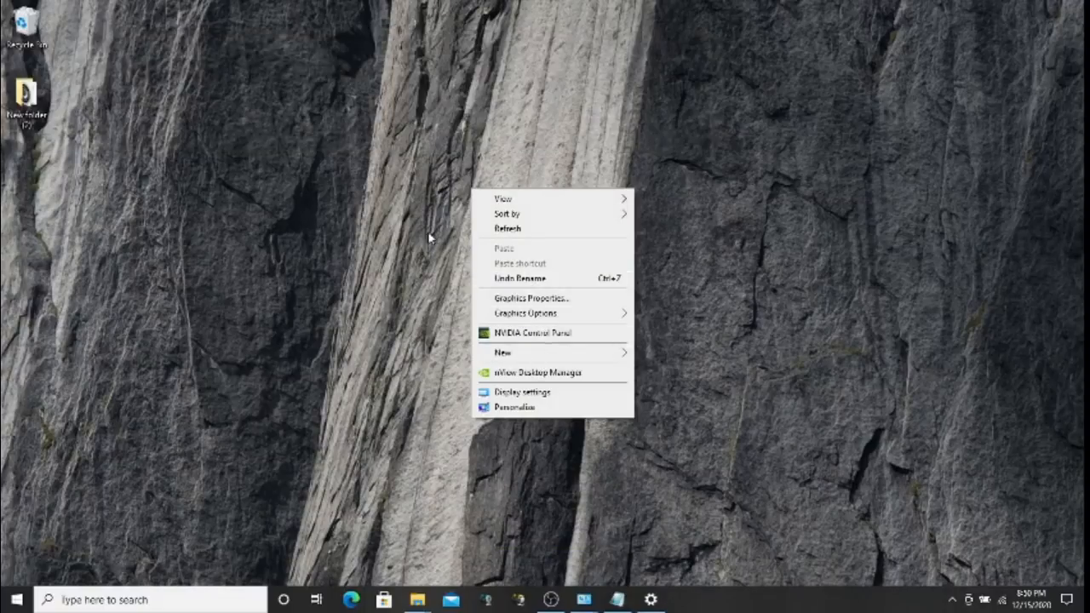
pyautogui.click(364, 189)
pyautogui.rightClick(364, 189)
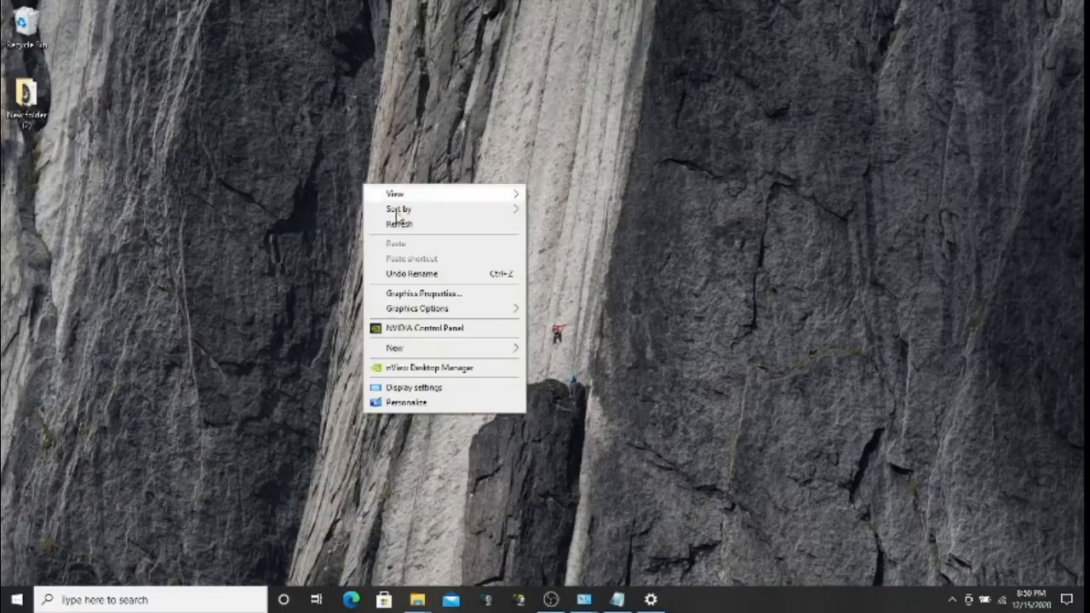
pyautogui.click(431, 390)
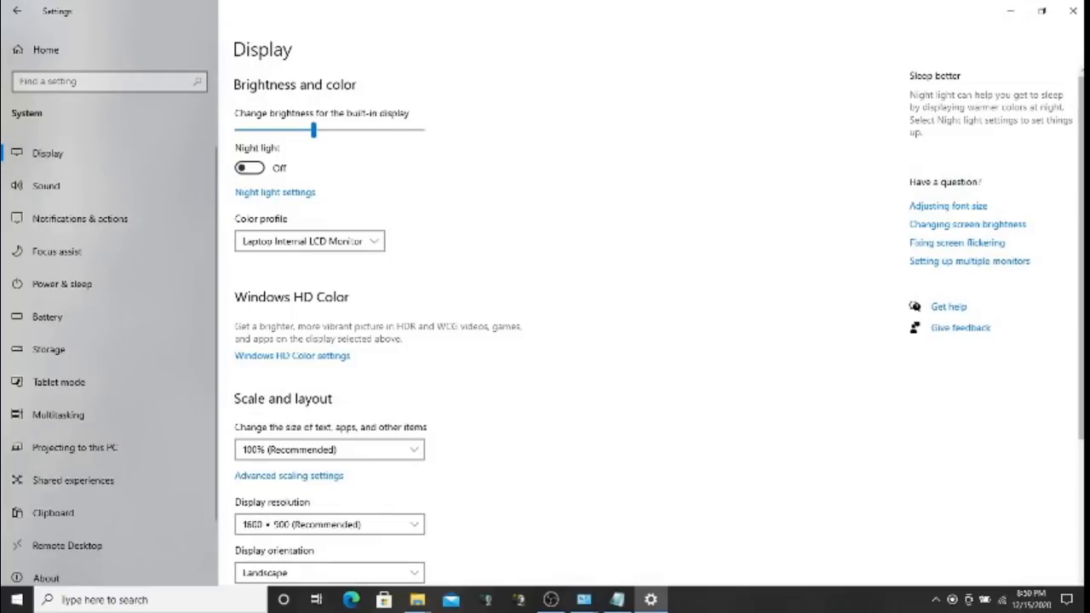
pyautogui.scroll(-3, 656, 324)
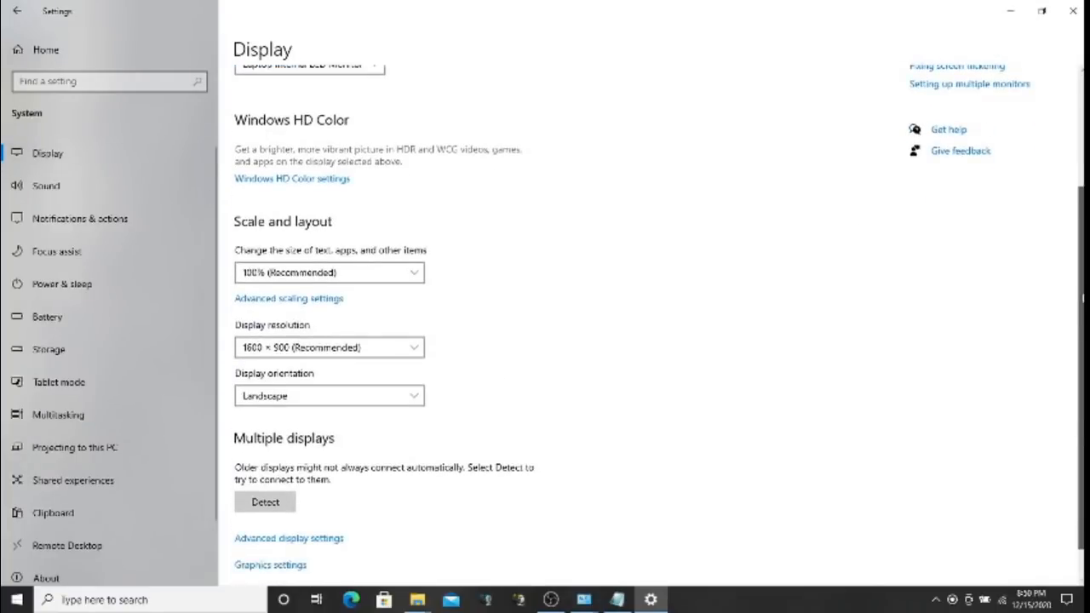
pyautogui.moveTo(1082, 298); pyautogui.dragTo(1081, 328)
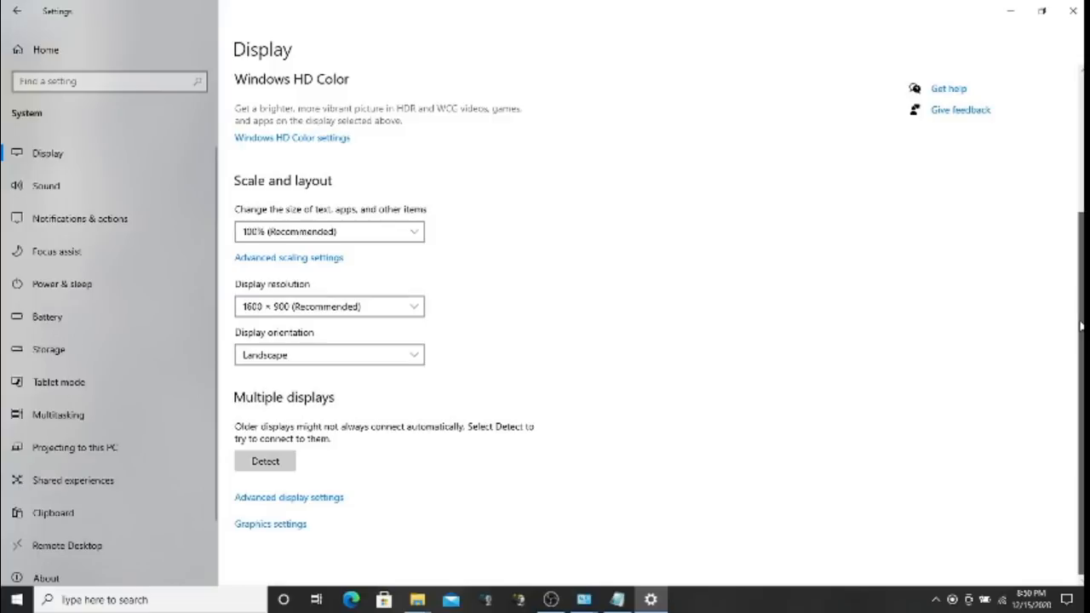
pyautogui.click(407, 233)
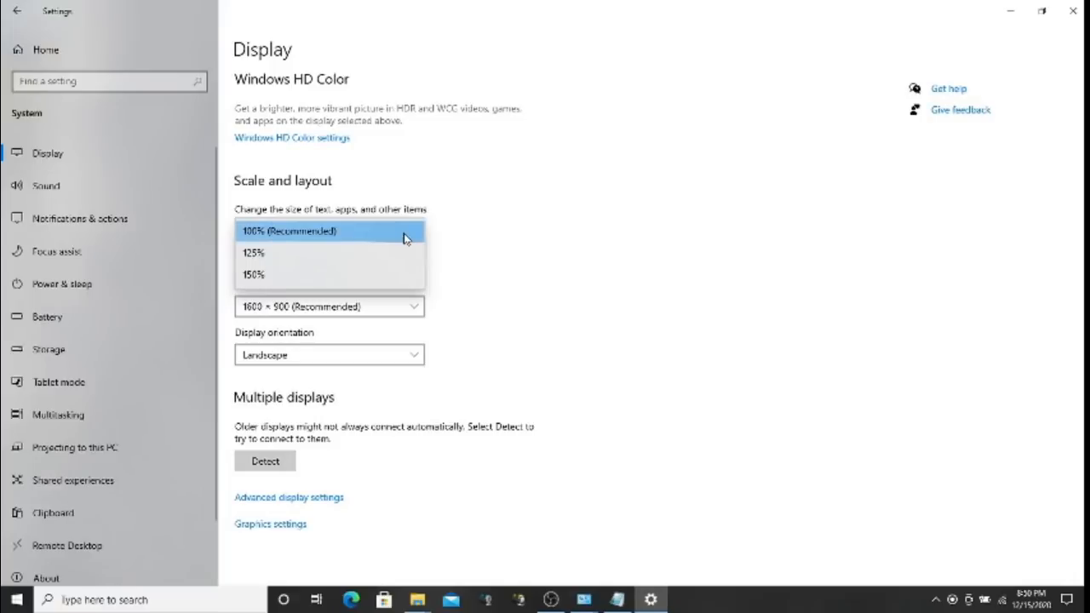
pyautogui.click(587, 259)
pyautogui.click(412, 308)
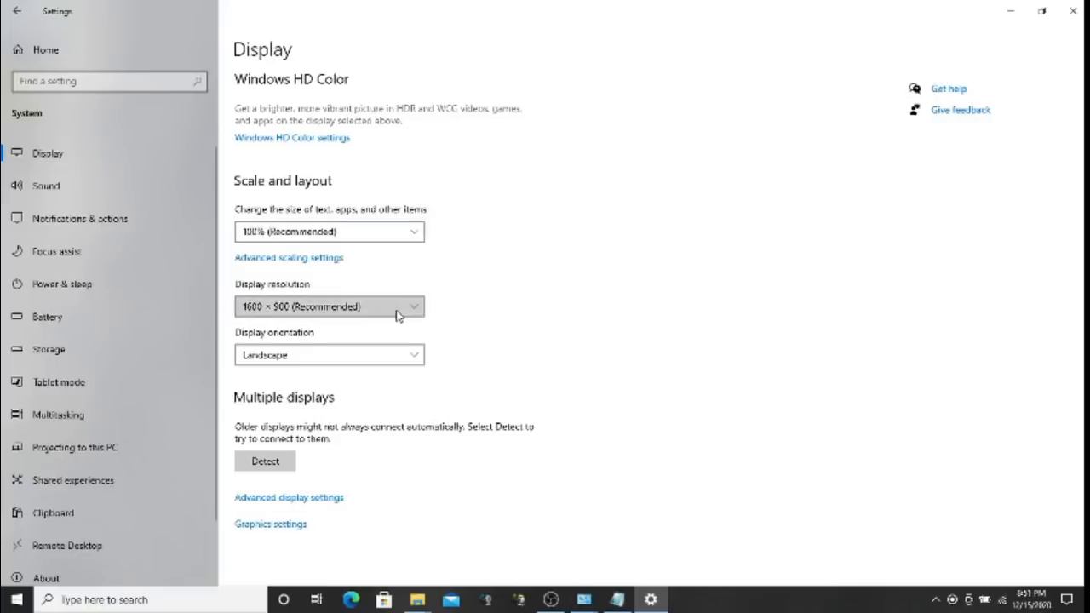
pyautogui.click(593, 302)
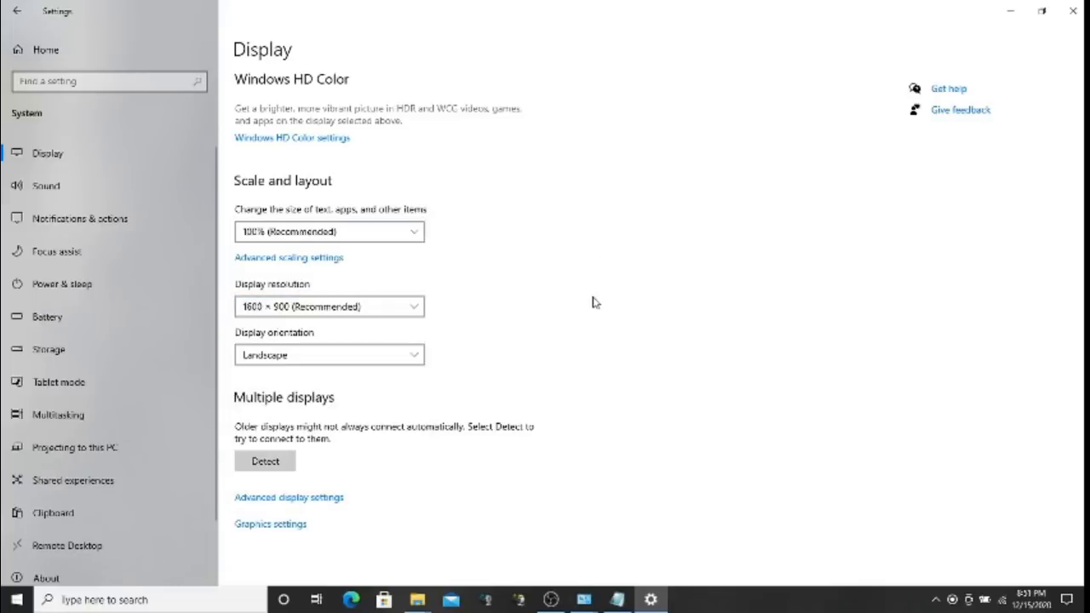
pyautogui.scroll(5, 659, 326)
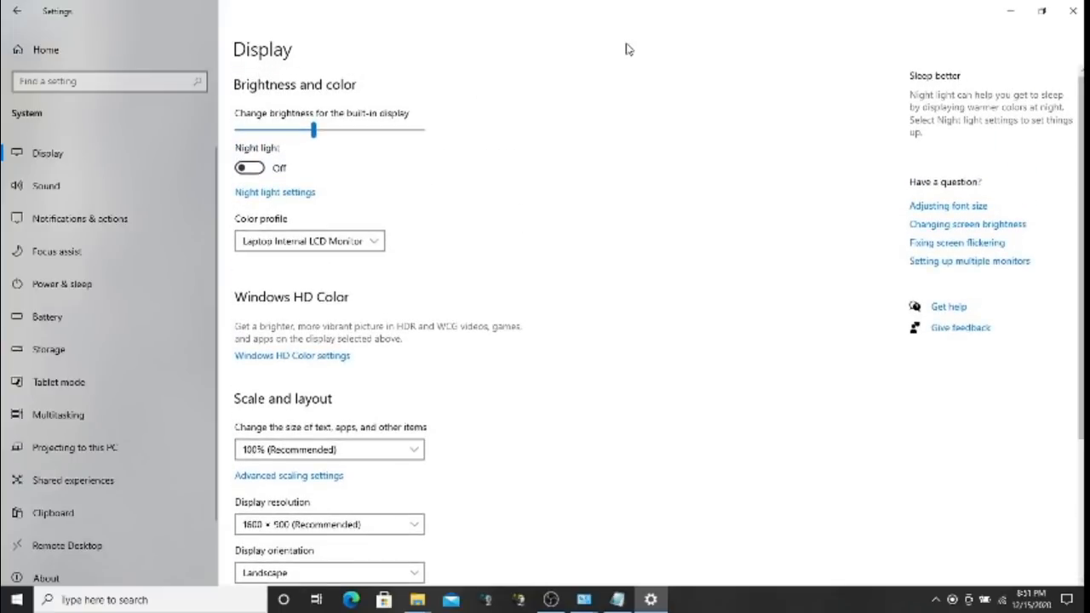
pyautogui.moveTo(314, 130)
pyautogui.mouseDown()
pyautogui.moveTo(257, 129)
pyautogui.moveTo(315, 130)
pyautogui.mouseUp()
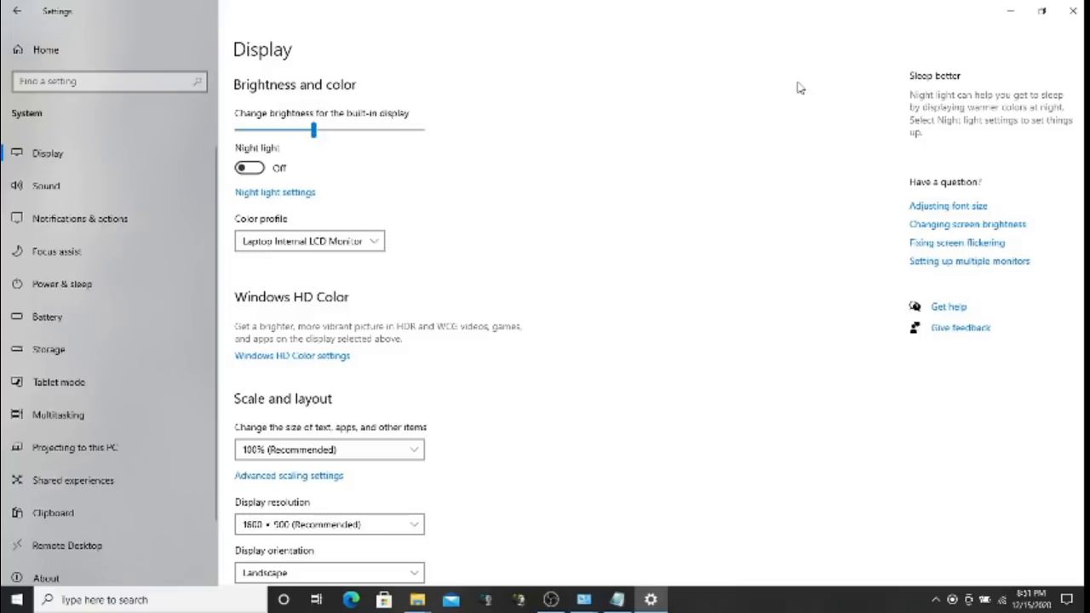
pyautogui.click(1073, 12)
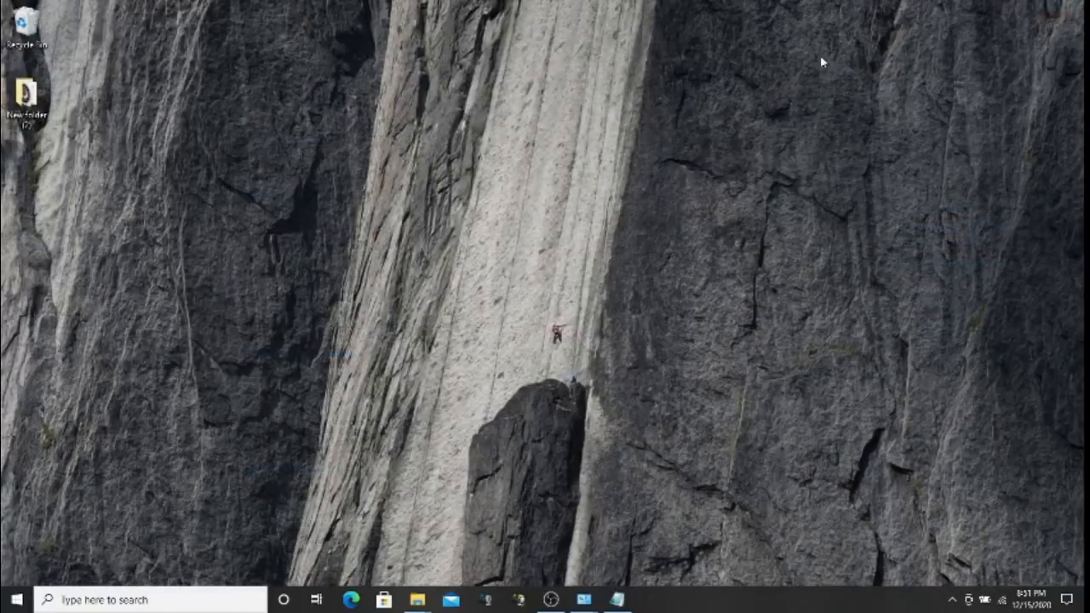
# In Personalize, try the underwater and night-sky pictures, then settle on the beach rock-arch wallpaper
pyautogui.rightClick(621, 121)
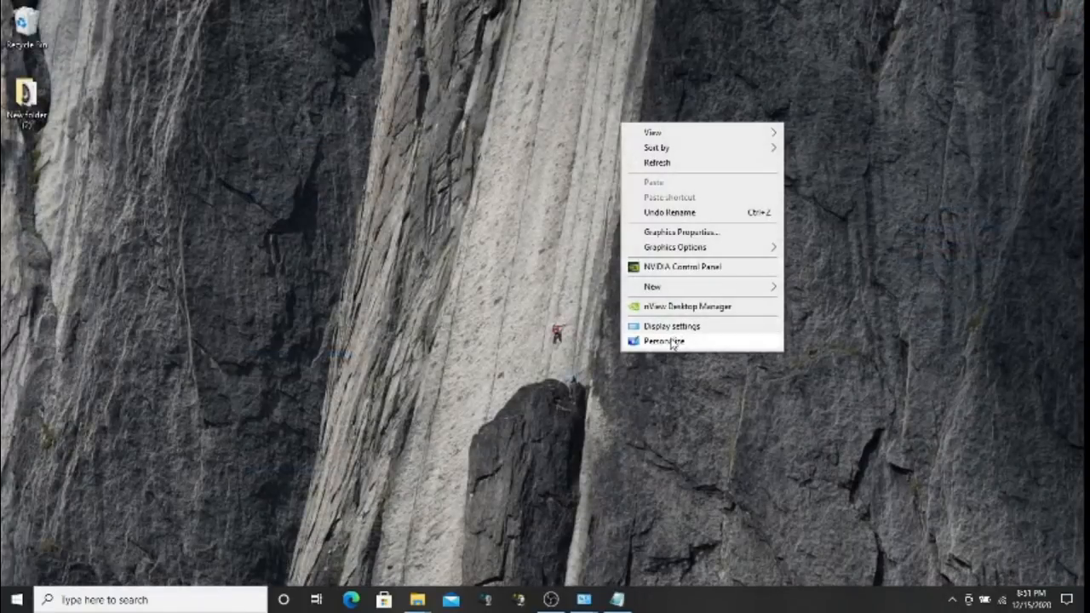
pyautogui.click(672, 342)
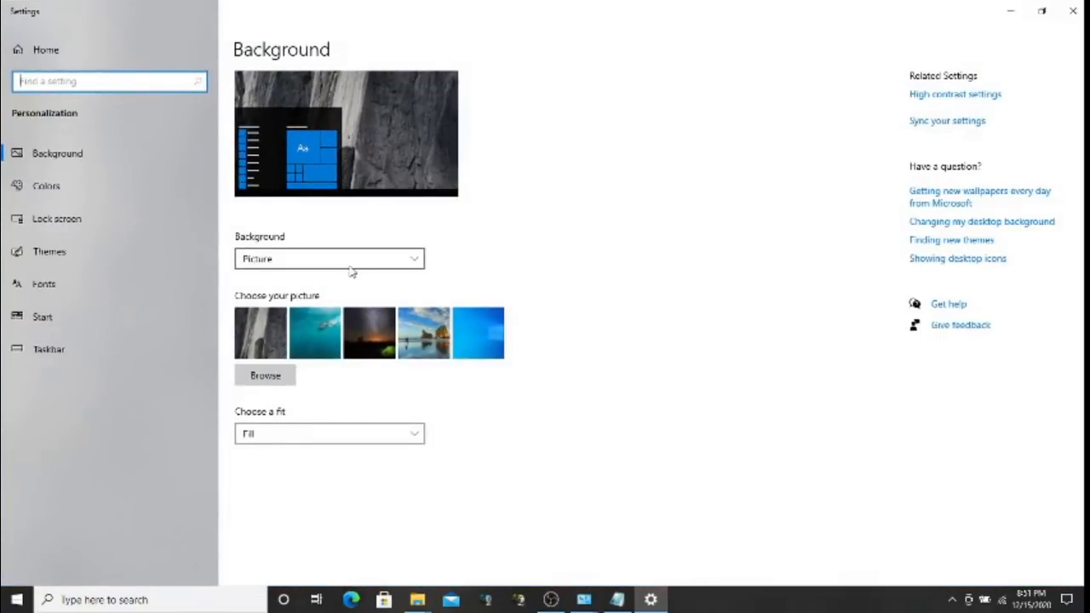
pyautogui.click(305, 337)
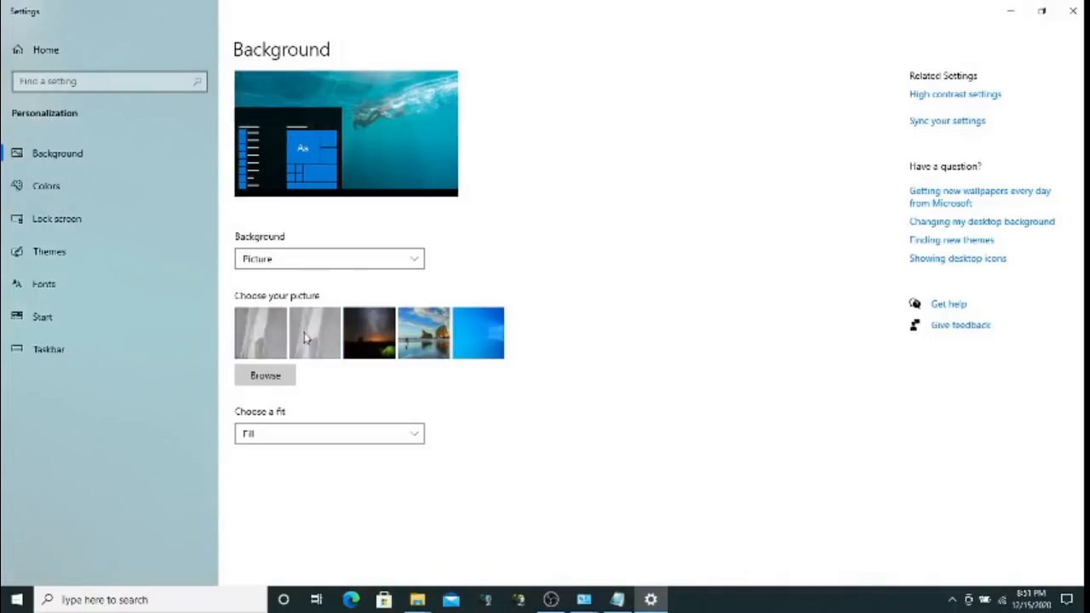
pyautogui.click(363, 339)
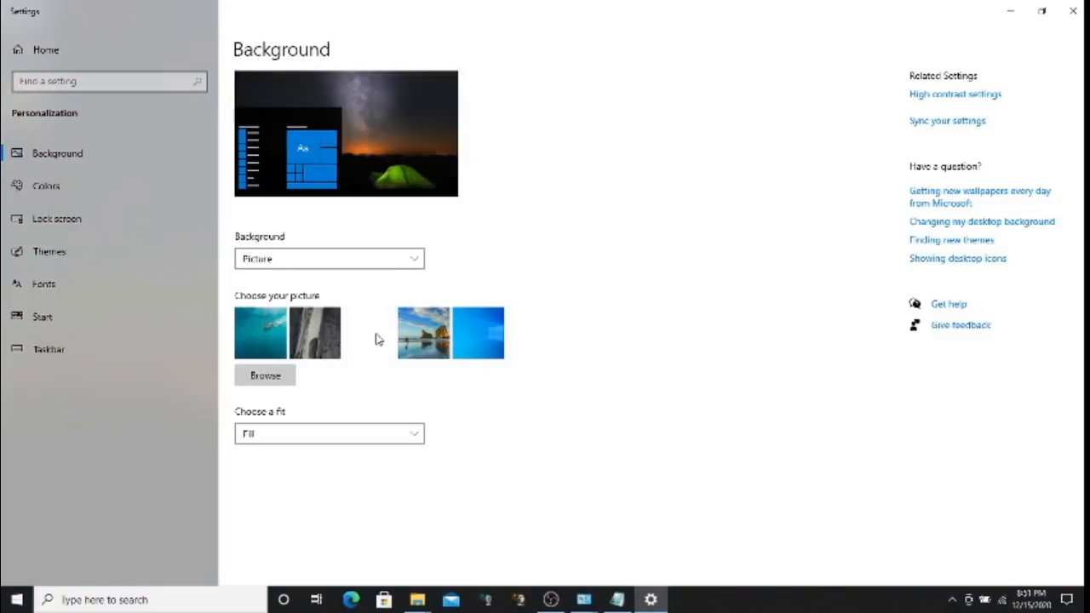
pyautogui.click(424, 340)
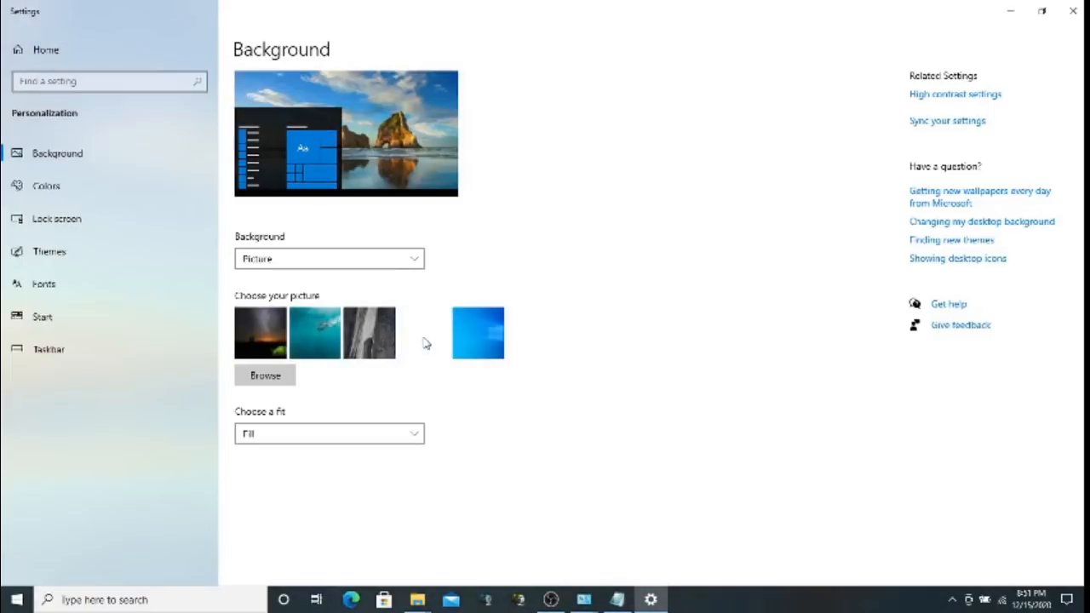
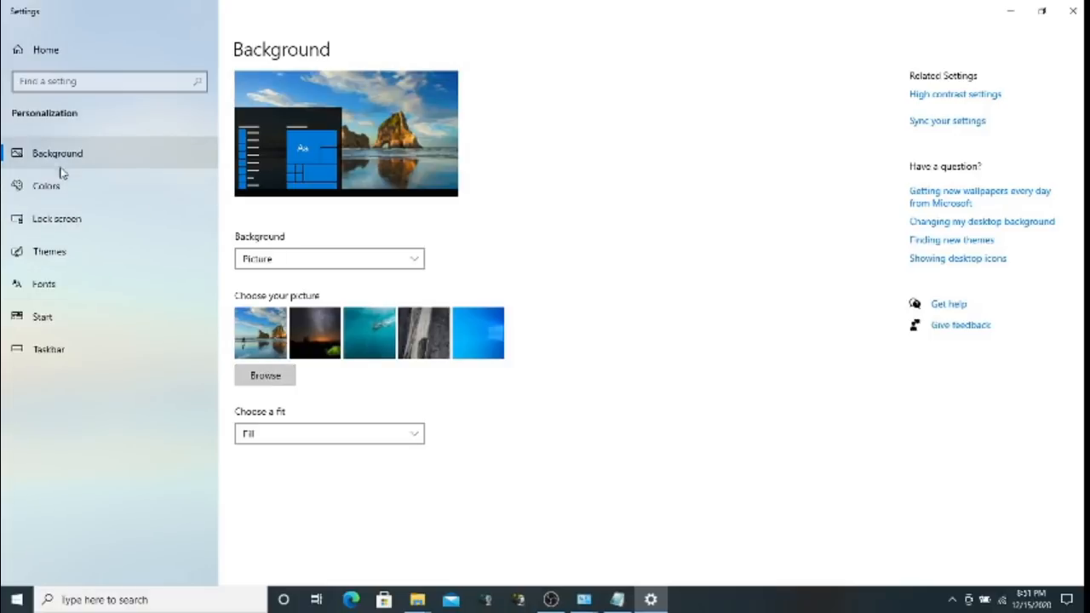
# Open the Colors page, showing Custom color and Dark Windows mode
pyautogui.click(54, 193)
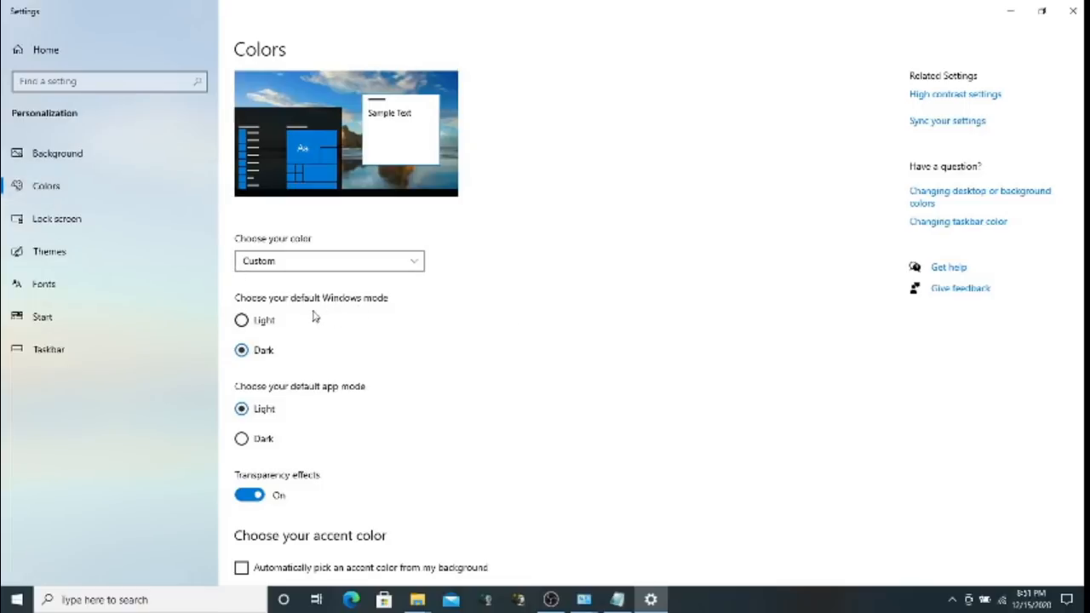
pyautogui.click(267, 329)
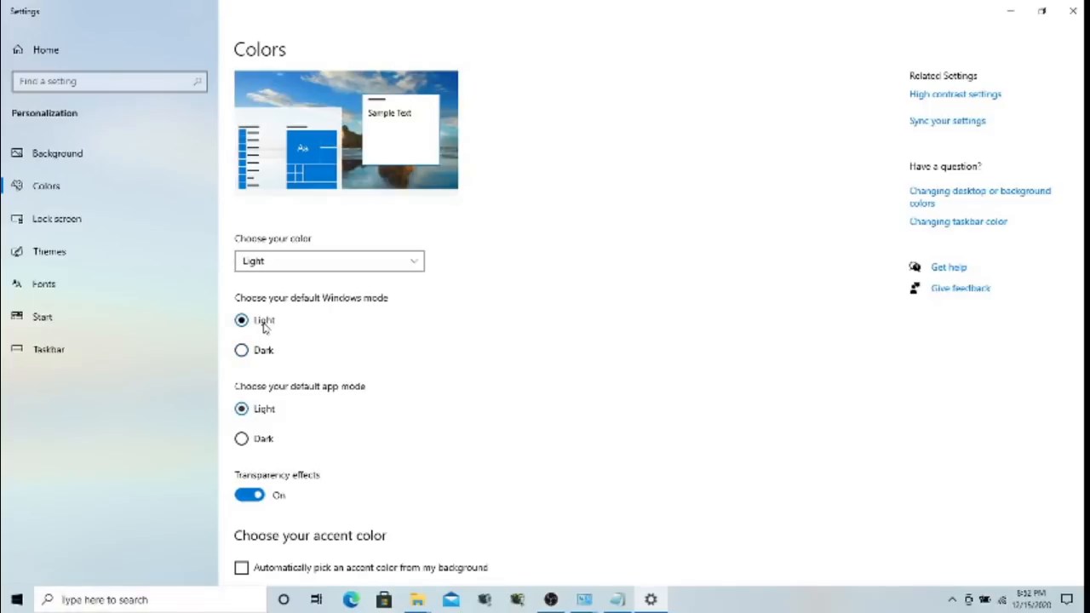
pyautogui.press('super+d')
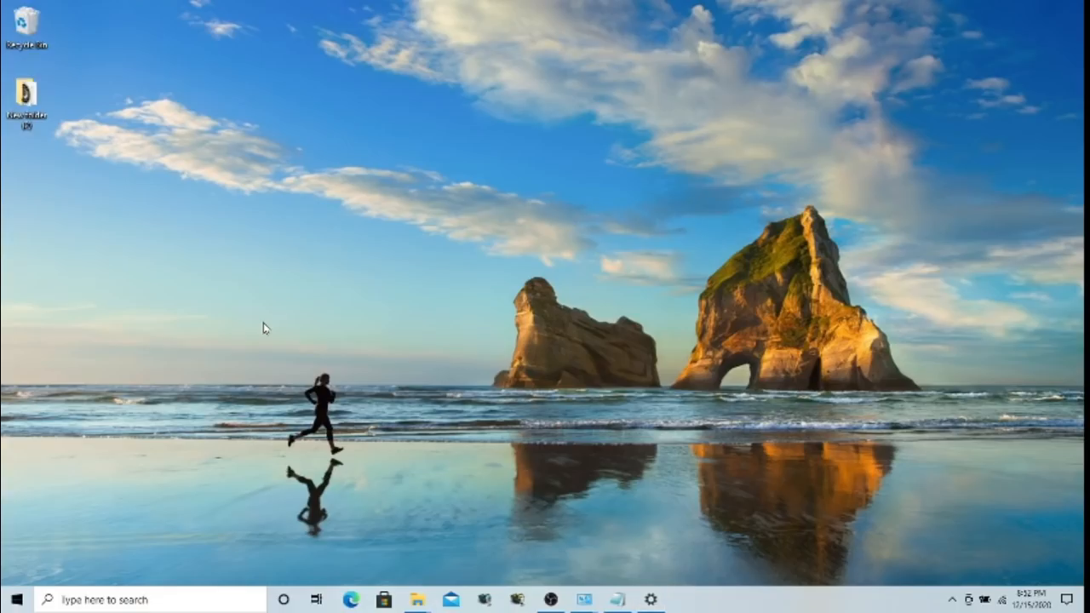
pyautogui.click(651, 599)
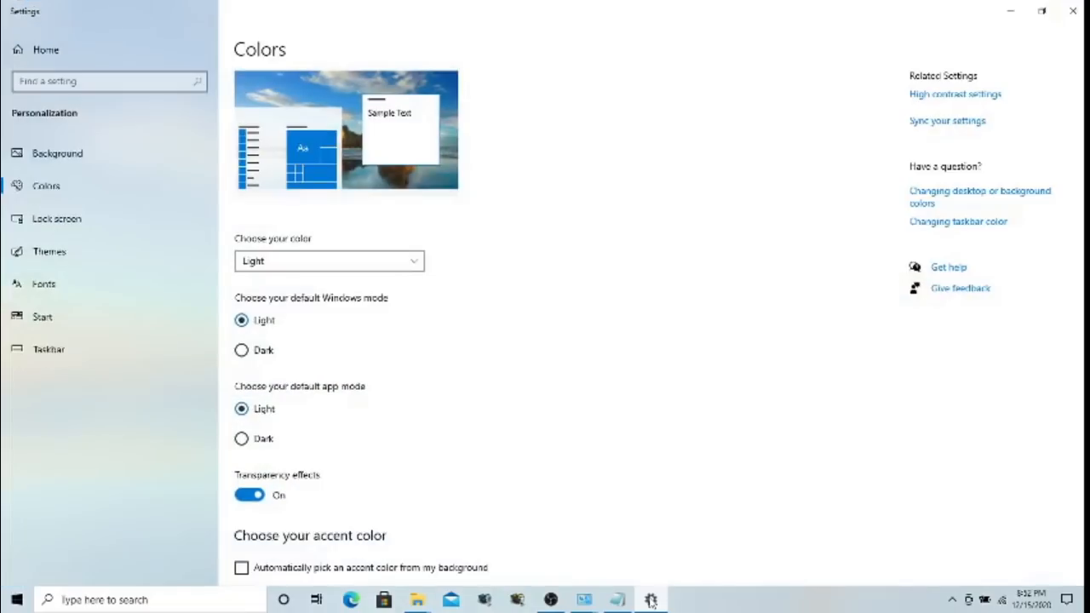
pyautogui.click(242, 350)
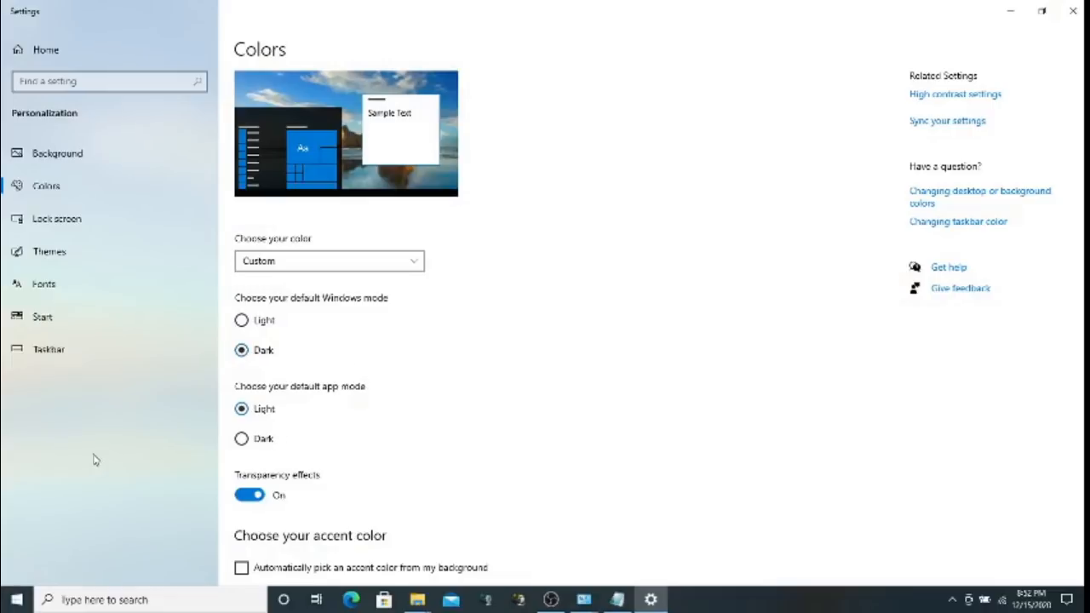
pyautogui.click(242, 322)
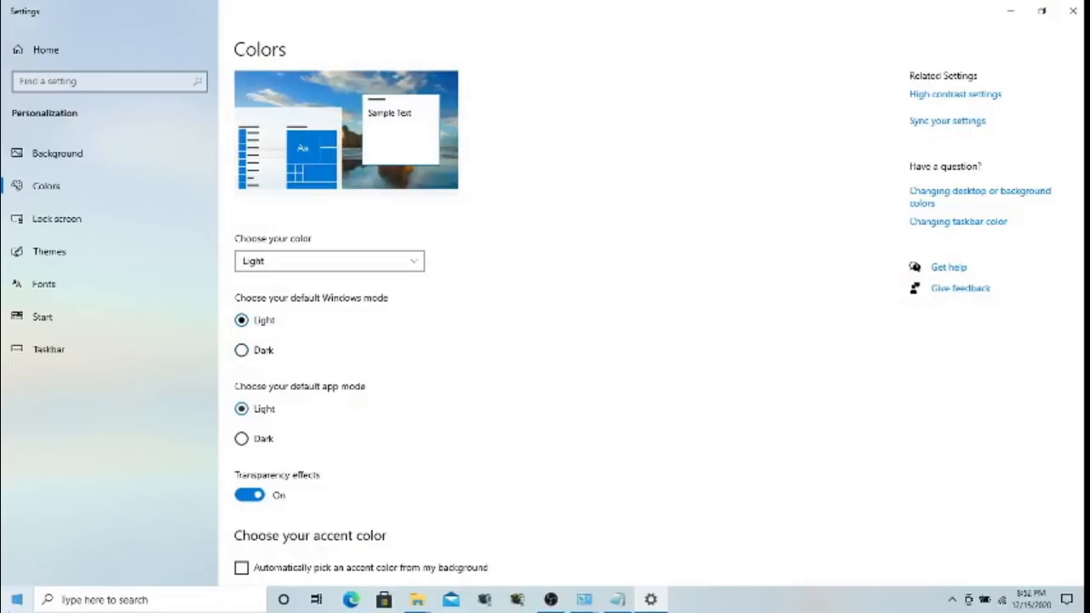
pyautogui.click(14, 602)
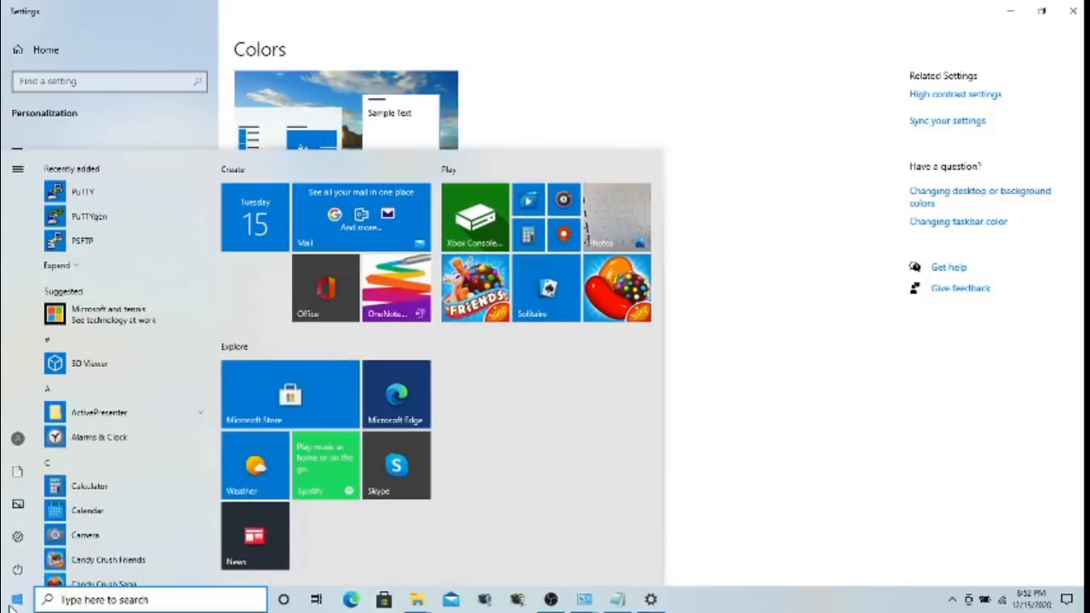
pyautogui.click(186, 36)
pyautogui.click(241, 350)
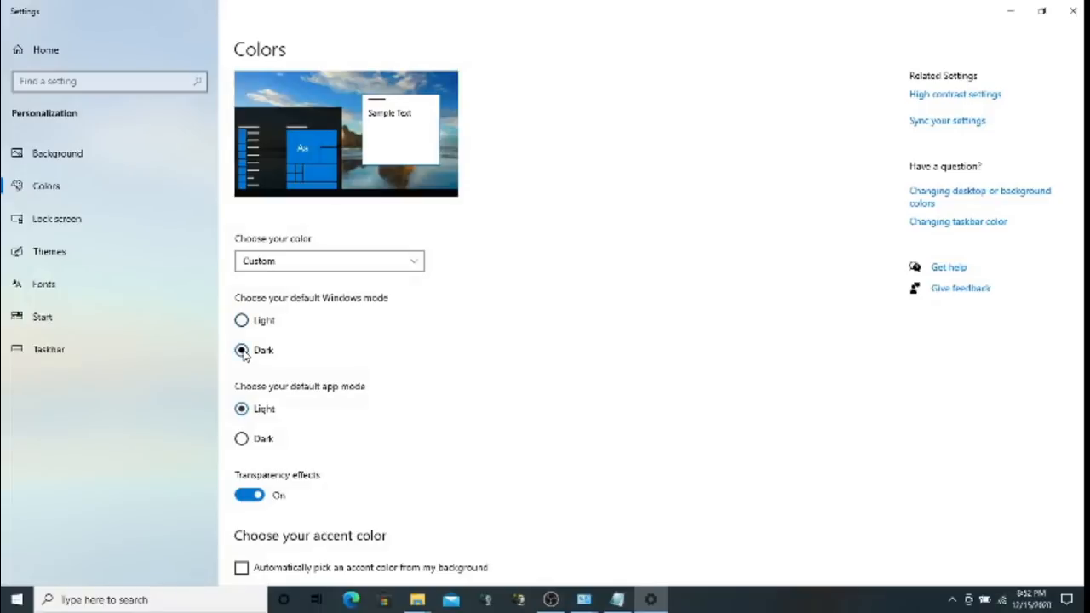
pyautogui.click(17, 599)
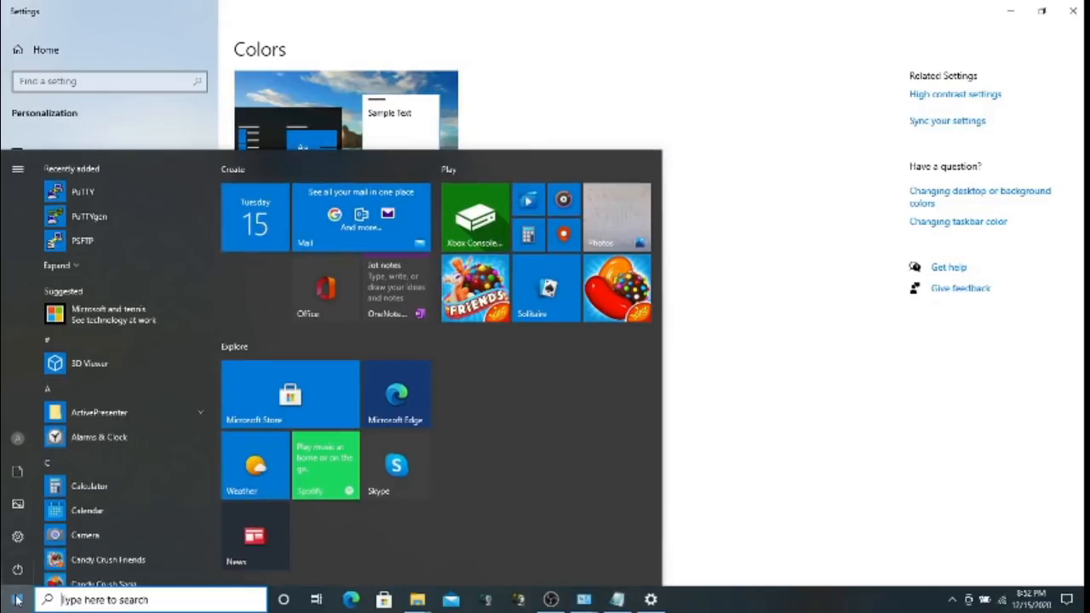
pyautogui.click(162, 81)
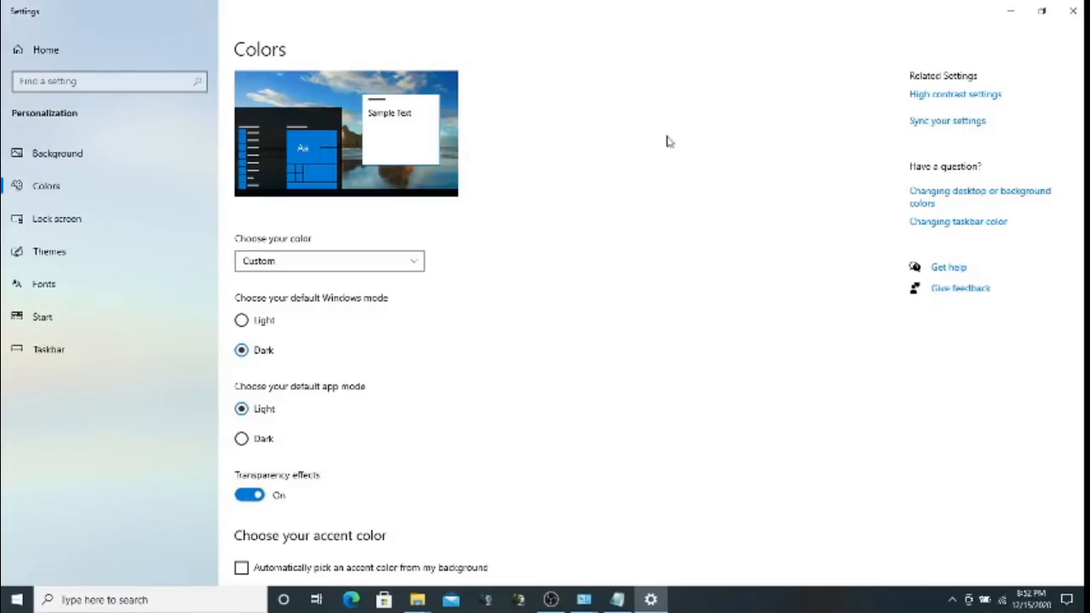
# Scroll to Windows colors and make red the accent colour after briefly trying dark blue
pyautogui.scroll(-5, 659, 319)
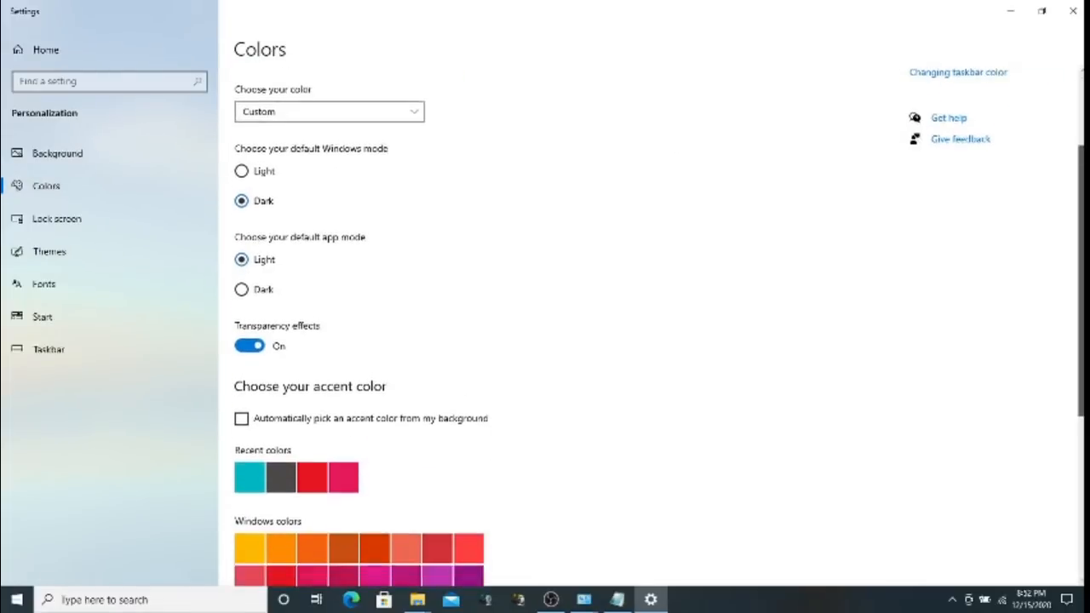
pyautogui.scroll(-2, 659, 320)
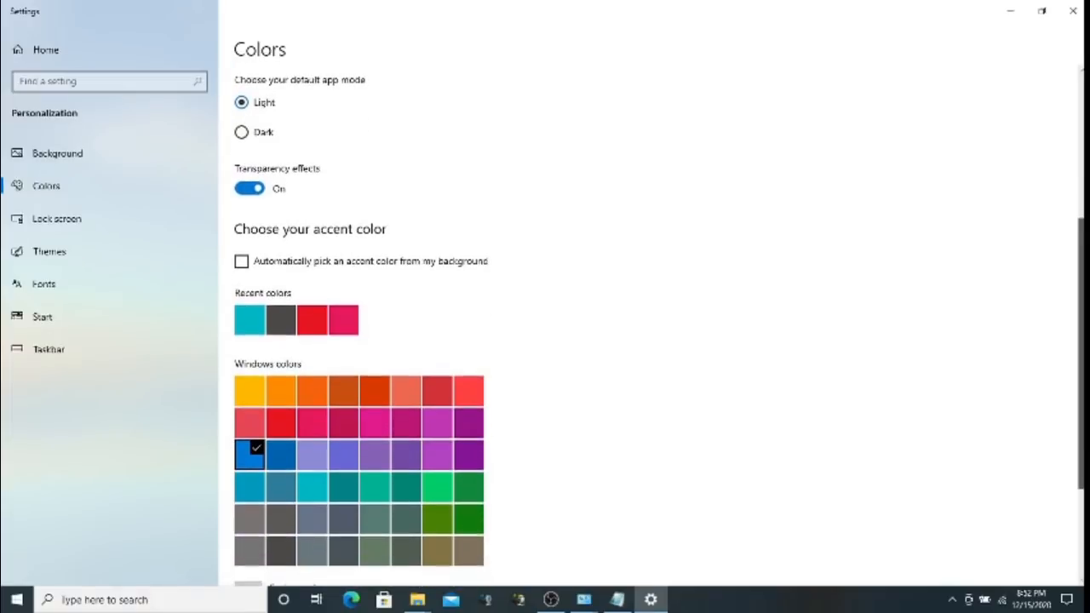
pyautogui.scroll(-3, 659, 319)
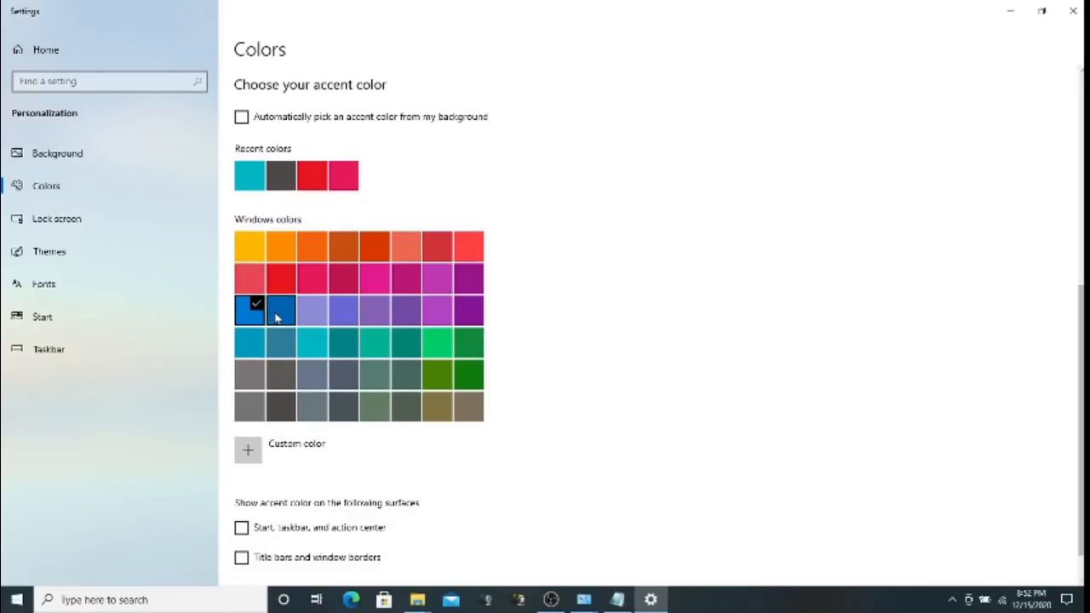
pyautogui.click(290, 303)
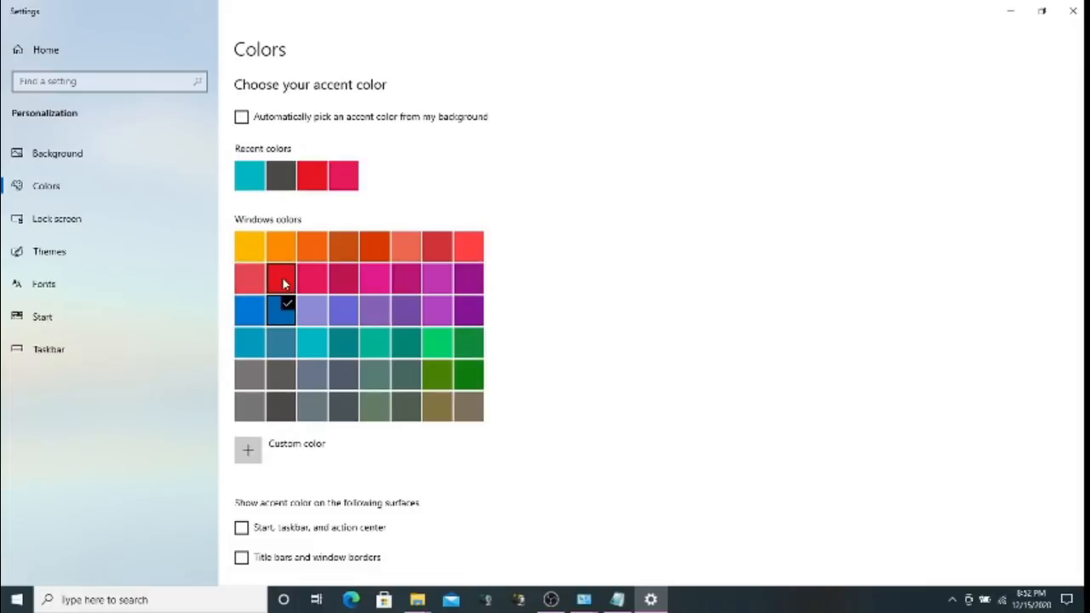
pyautogui.click(286, 283)
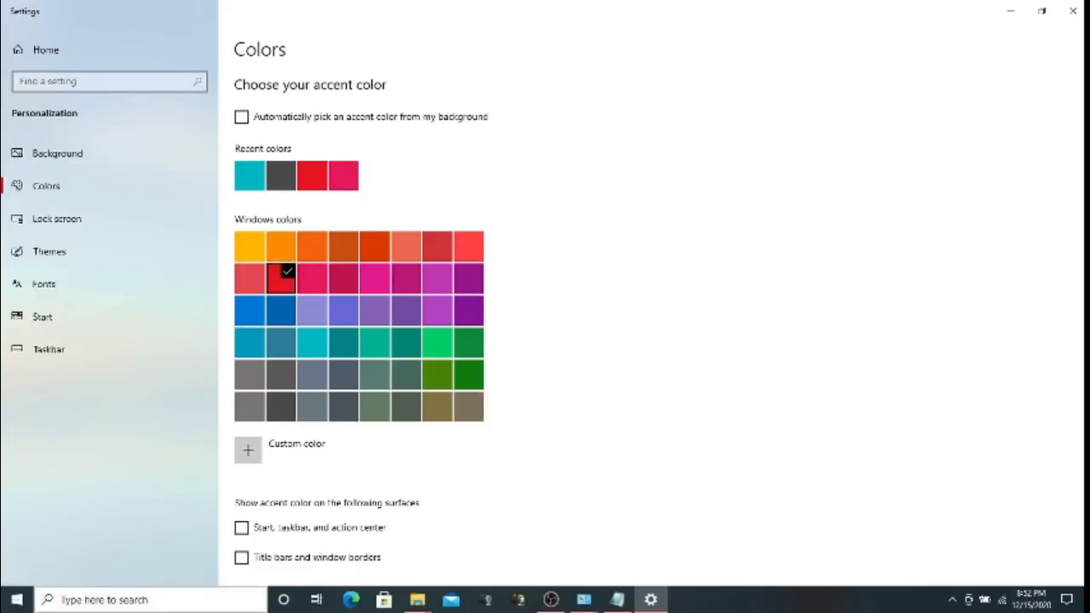
# Check the red accent in the Start menu, then go to the Lock screen page
pyautogui.click(3, 602)
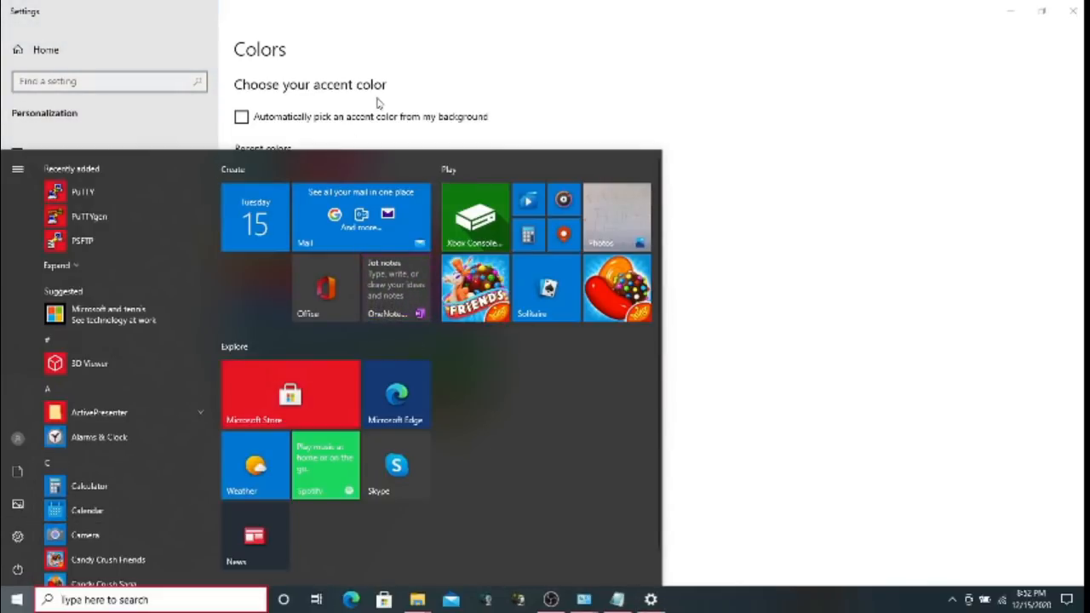
pyautogui.click(404, 34)
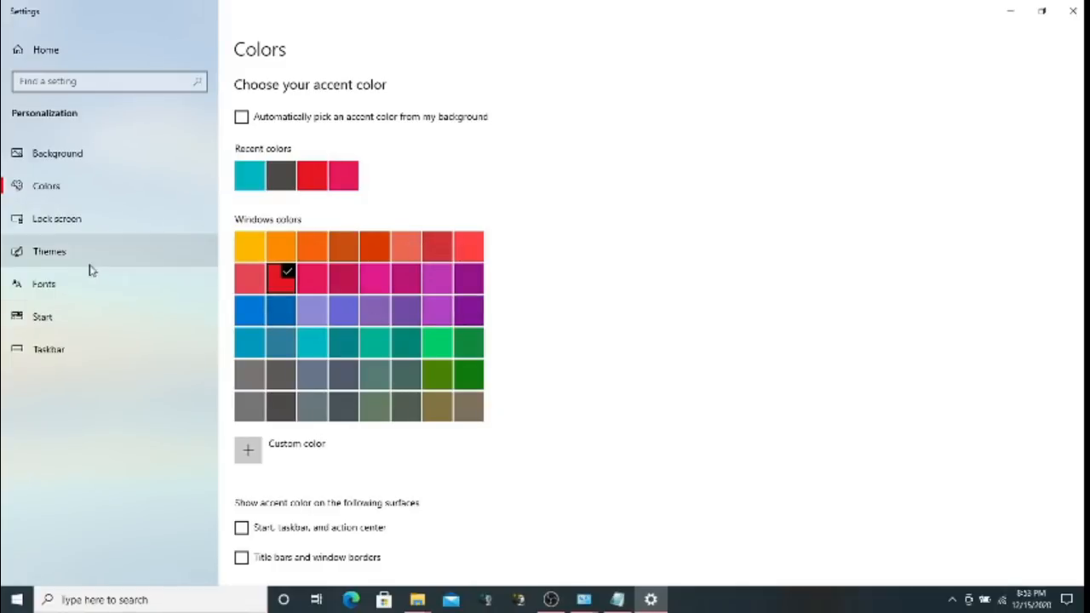
pyautogui.click(67, 222)
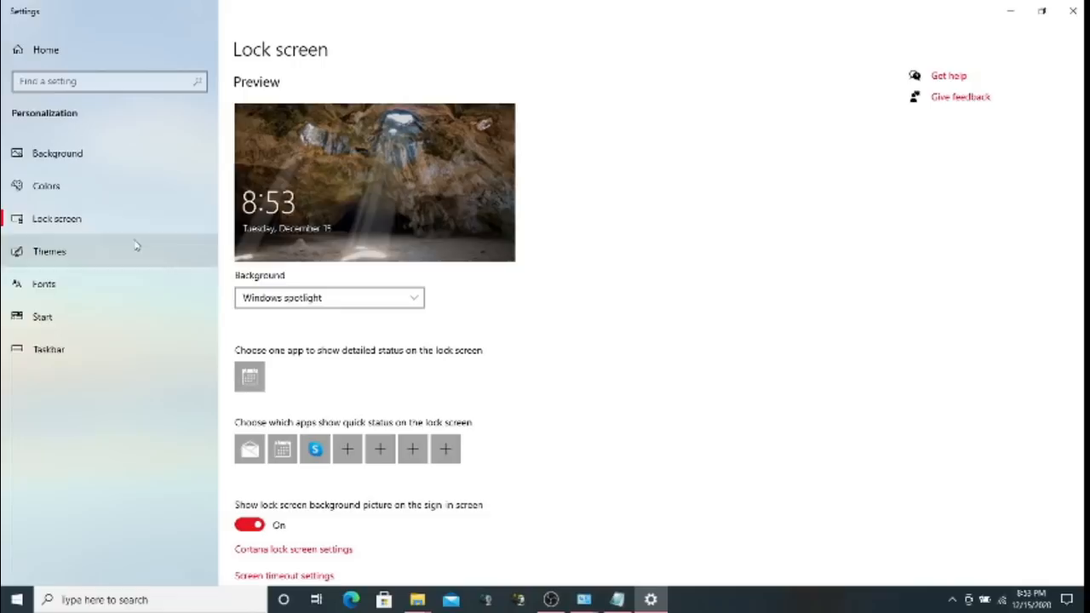
# Keep Windows spotlight as the lock screen background and move on to Themes
pyautogui.click(414, 296)
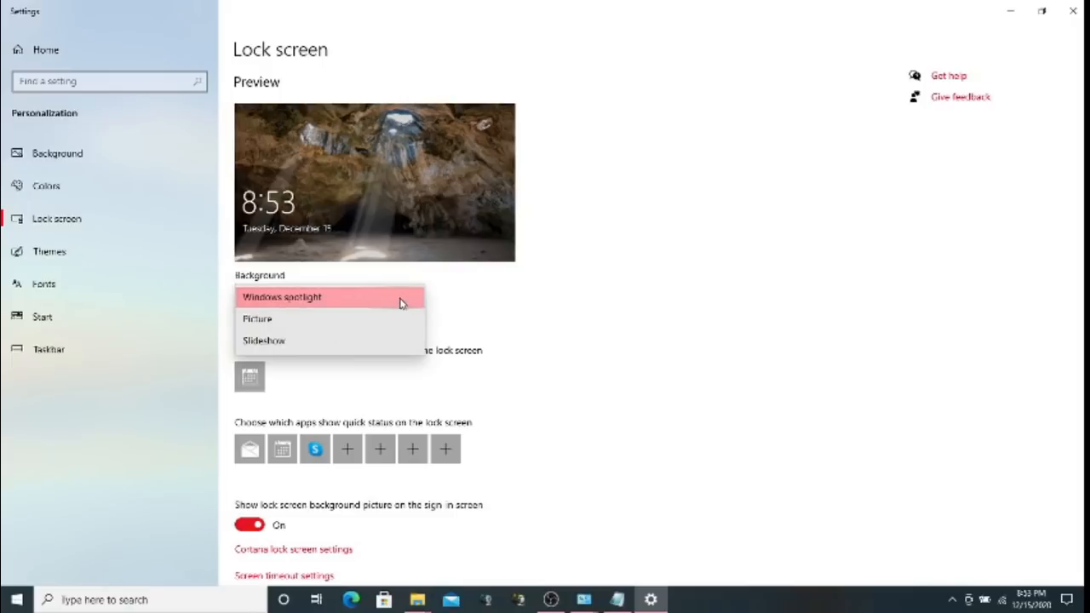
pyautogui.click(404, 302)
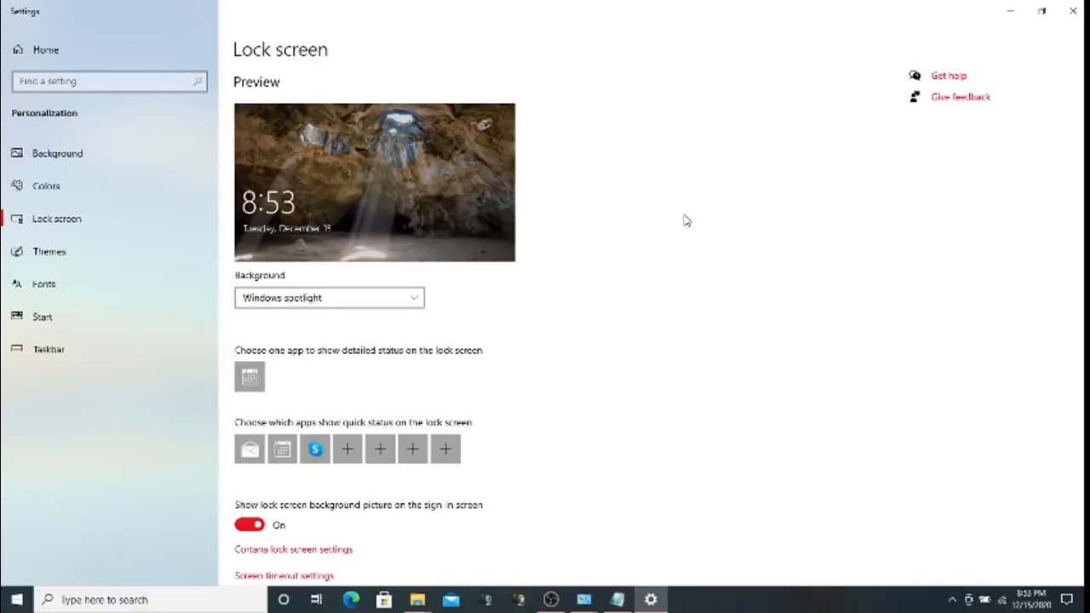
pyautogui.click(67, 252)
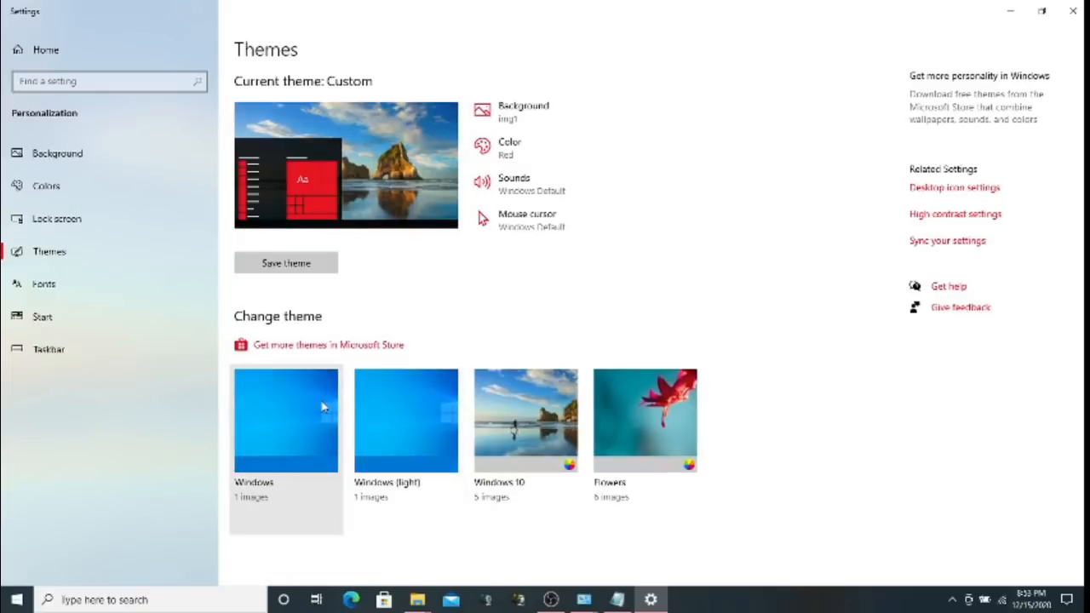
# Apply the default Windows theme (Harmony background, Default blue), then go to Fonts
pyautogui.click(386, 415)
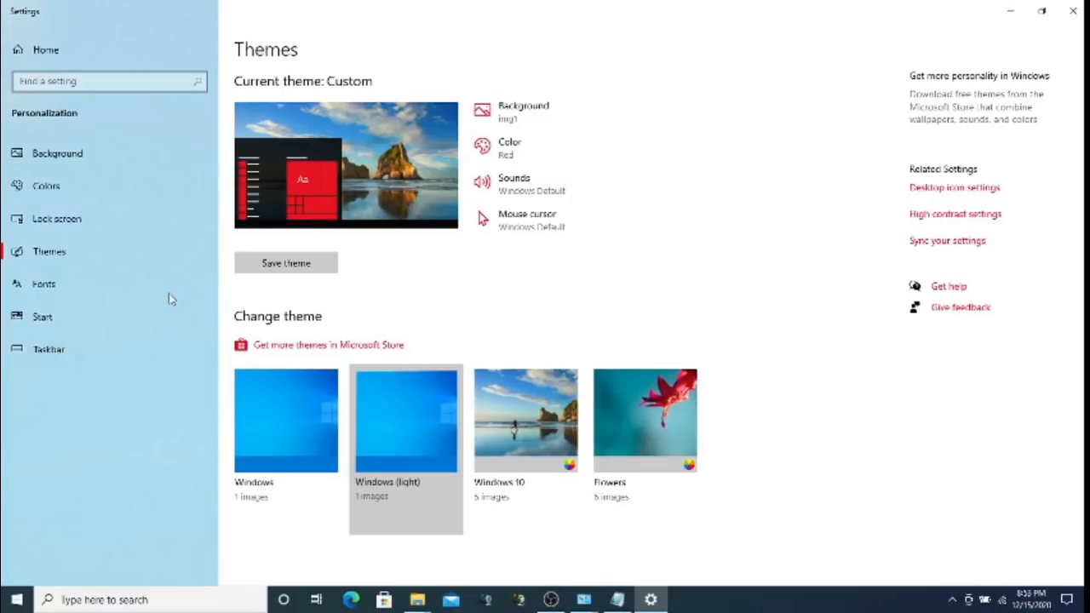
pyautogui.click(287, 393)
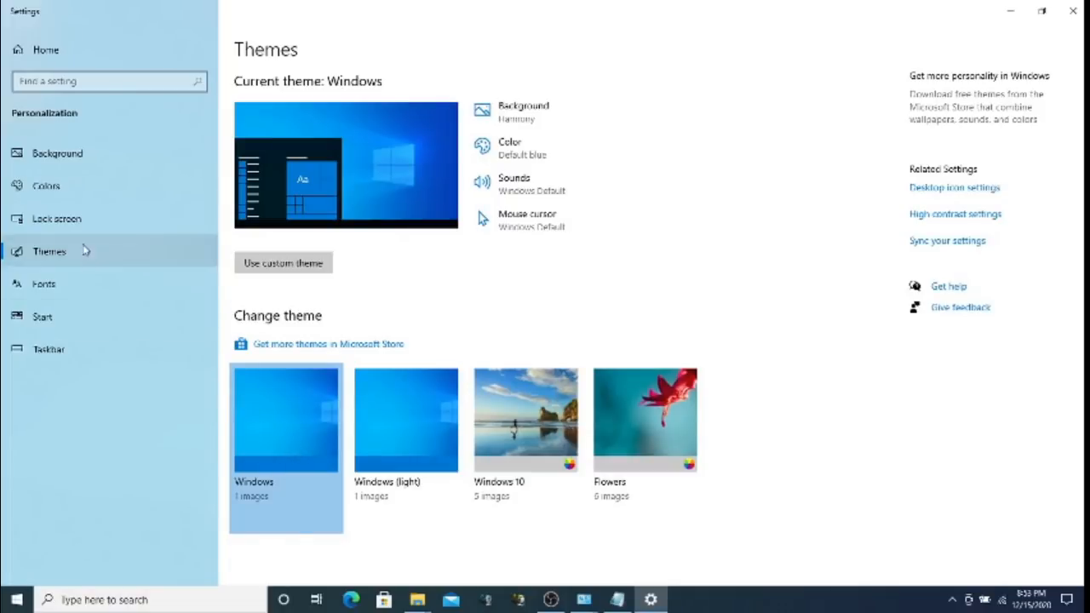
pyautogui.click(44, 284)
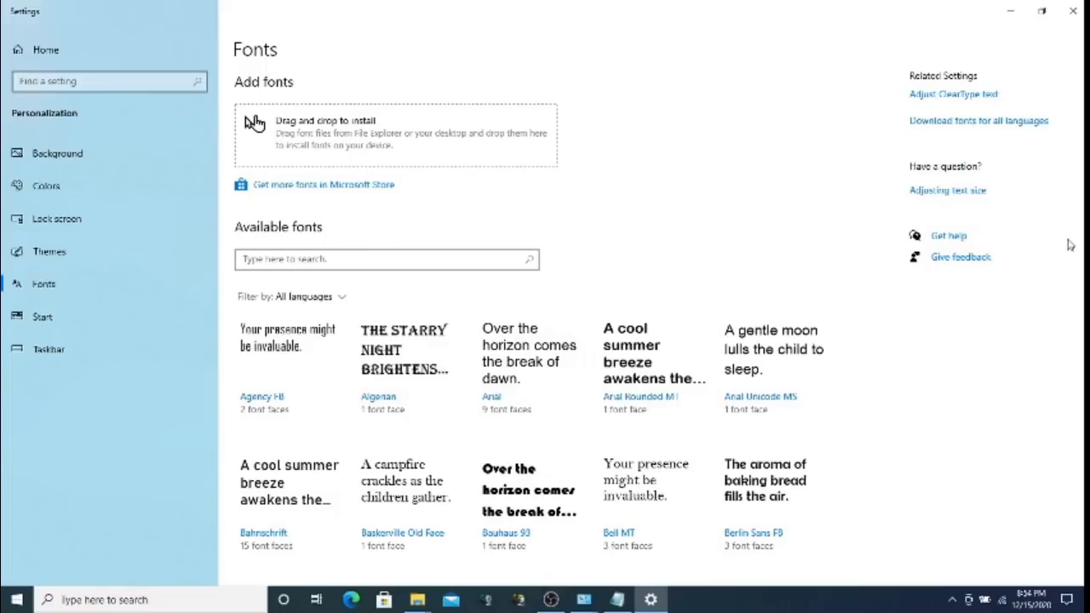
# Browse the Available fonts list, then go to the Start personalization page
pyautogui.moveTo(1083, 119); pyautogui.dragTo(1083, 167)
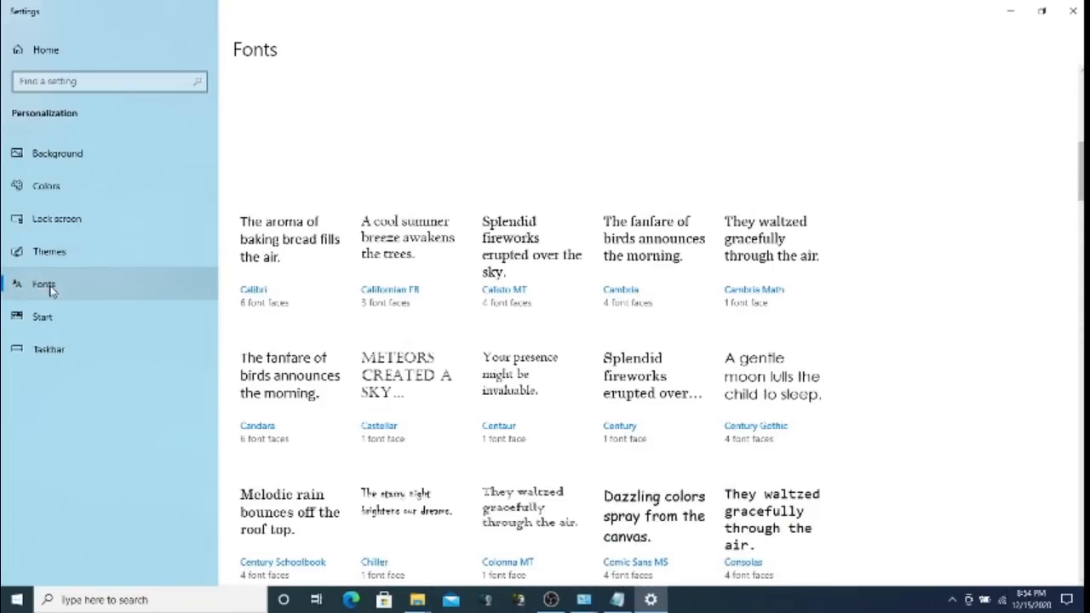
pyautogui.click(45, 318)
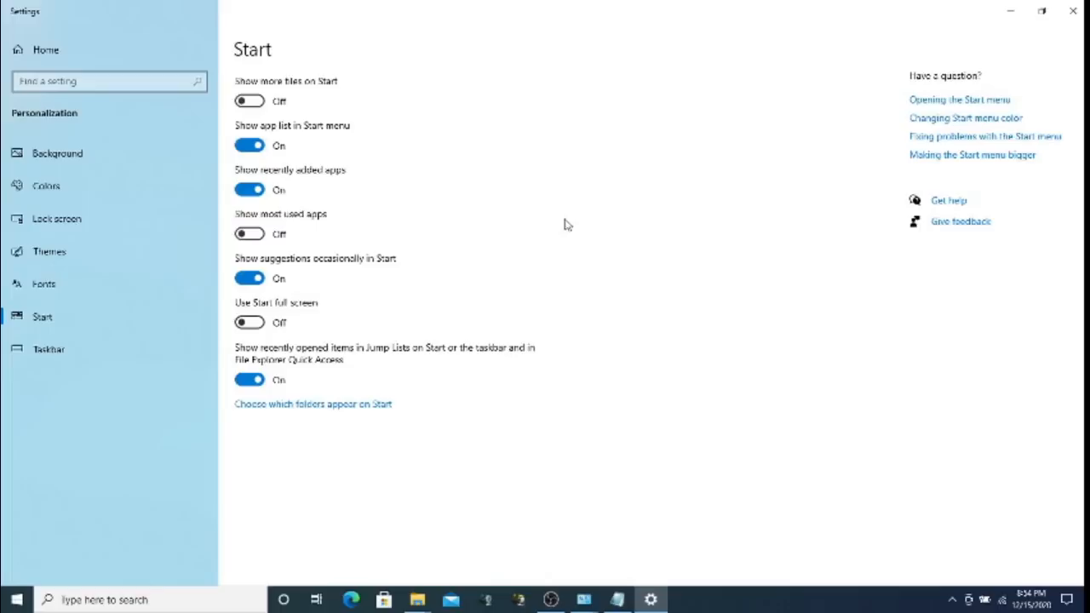
# Go to the Taskbar page, showing the taskbar locked at the Bottom
pyautogui.click(61, 352)
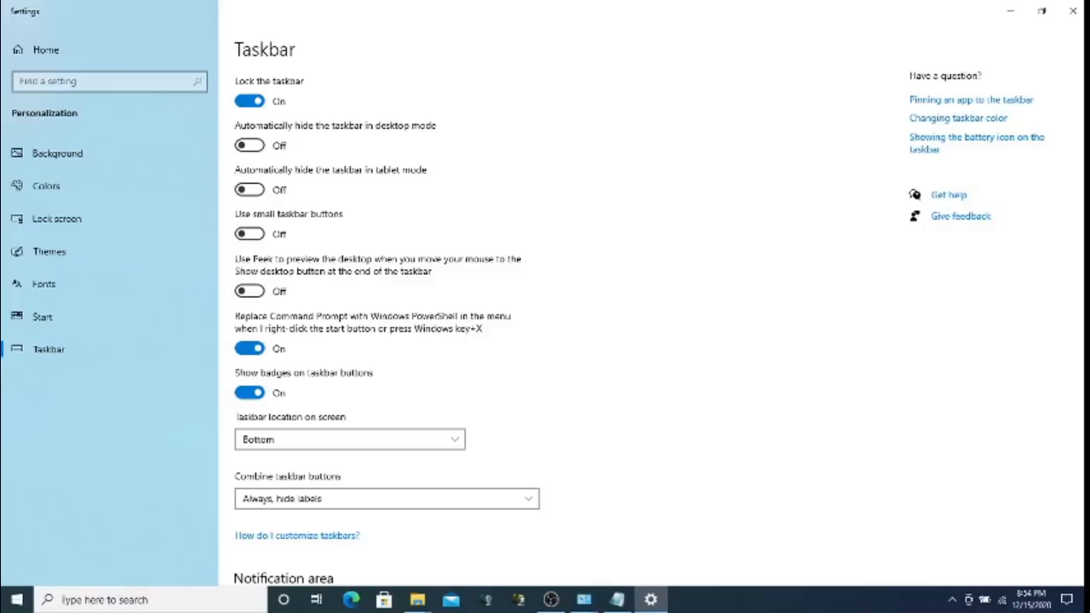
# Scroll through the taskbar options and back to the top, then close Settings
pyautogui.scroll(-3, 1079, 214)
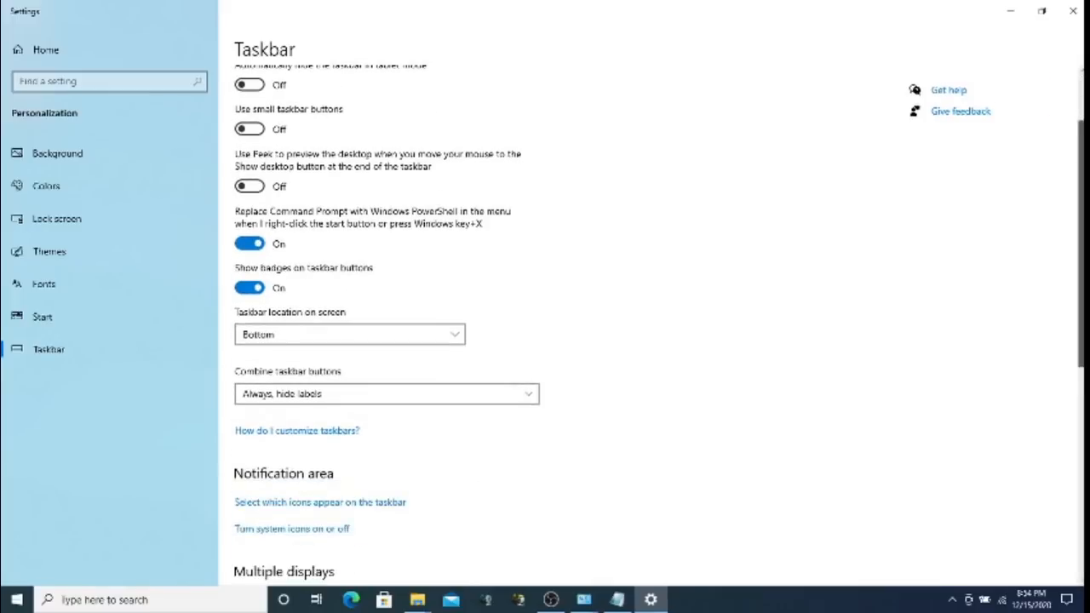
pyautogui.scroll(-8, 660, 321)
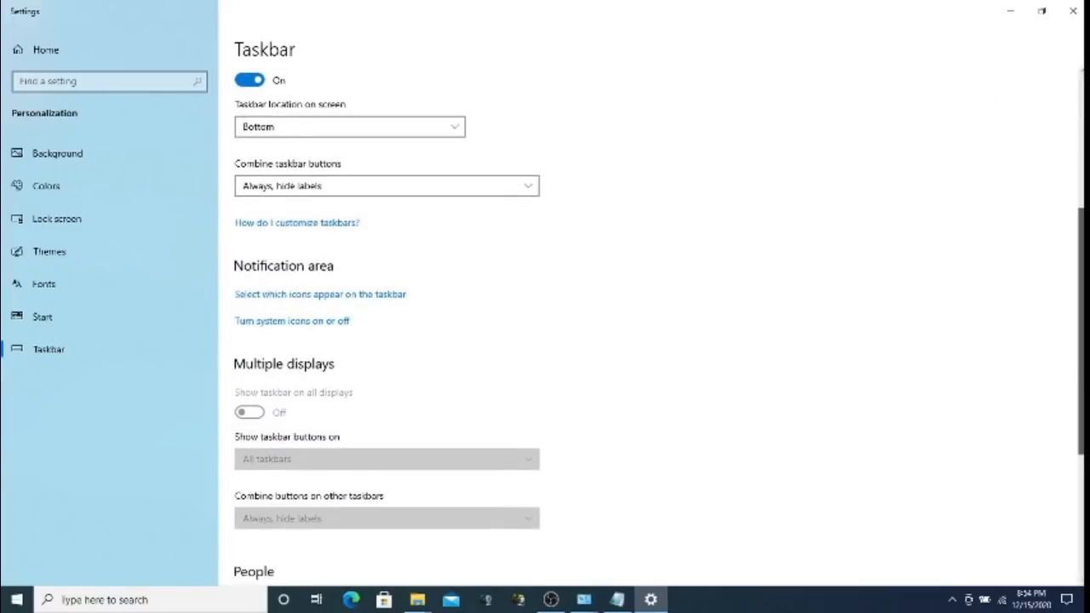
pyautogui.scroll(-2, 660, 328)
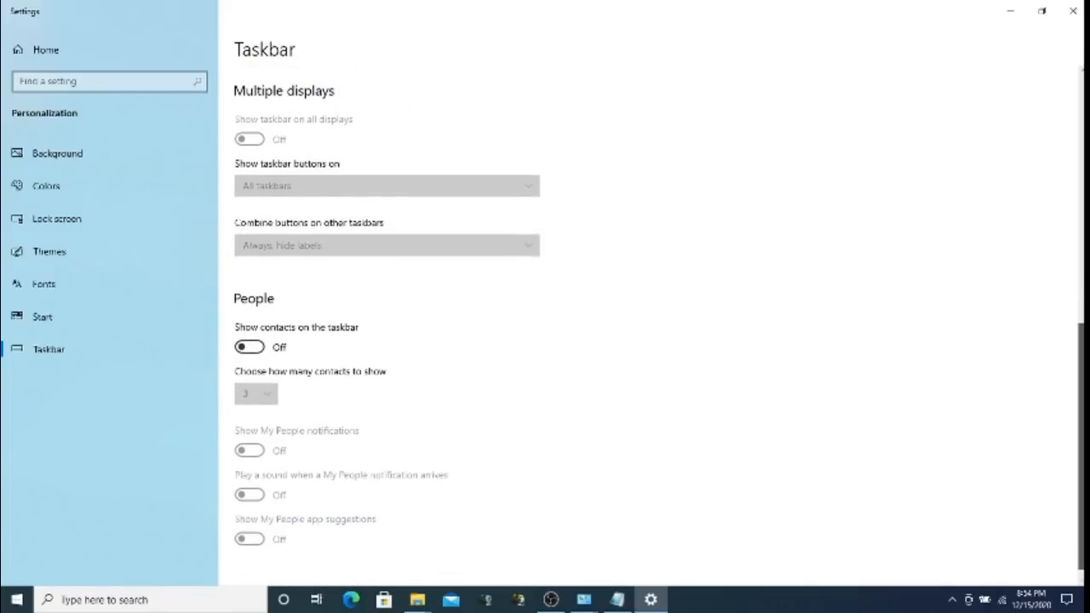
pyautogui.scroll(5, 659, 328)
pyautogui.scroll(9, 659, 328)
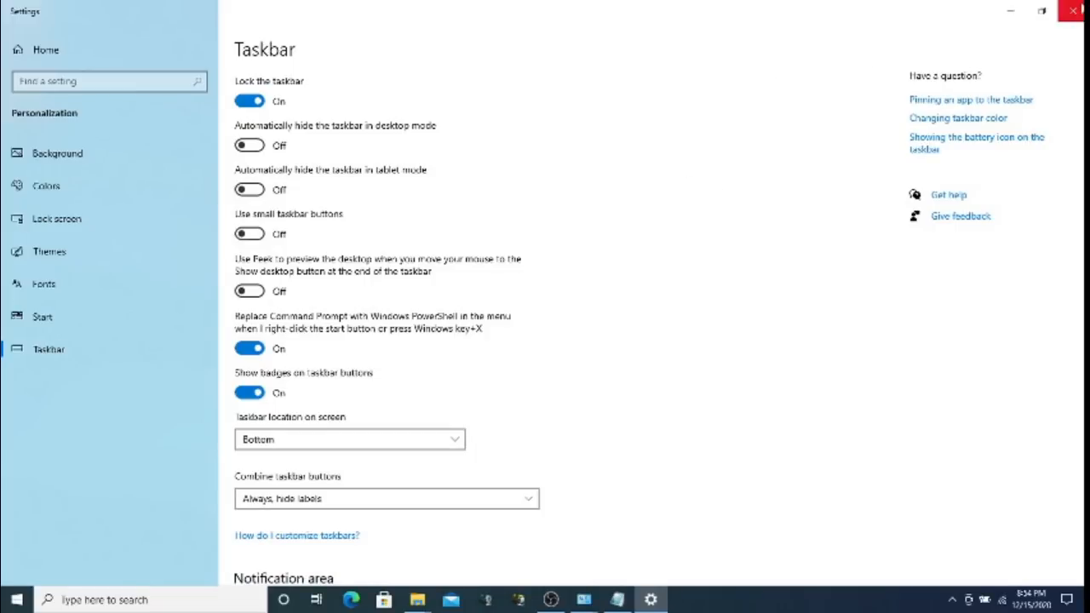
pyautogui.click(1074, 10)
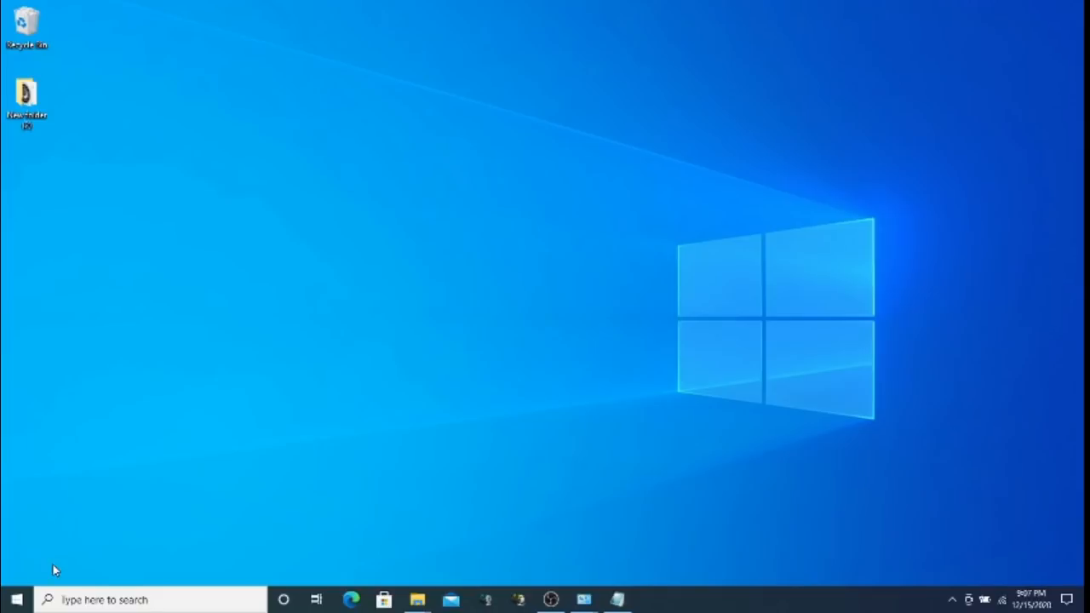
# Search 'contro' from Start and launch Control Panel in Small icons view
pyautogui.click(17, 599)
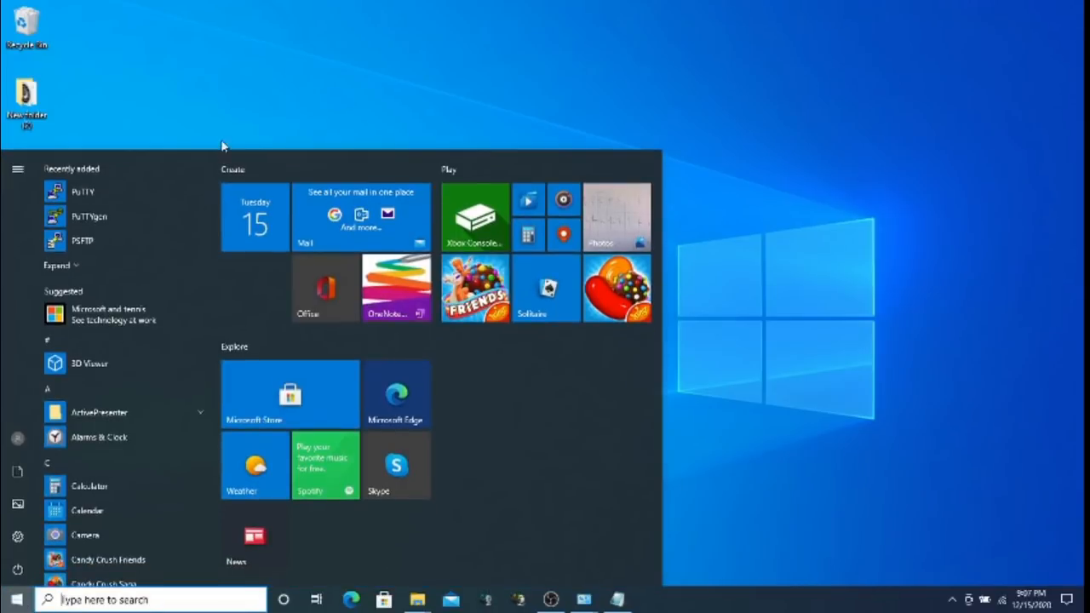
pyautogui.write('contro')
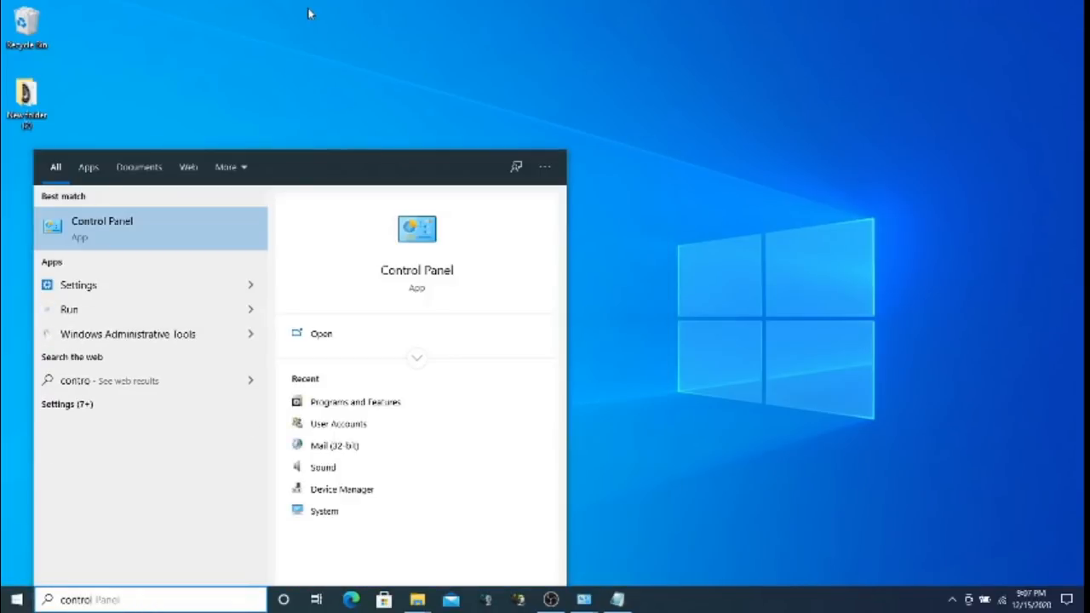
pyautogui.click(108, 226)
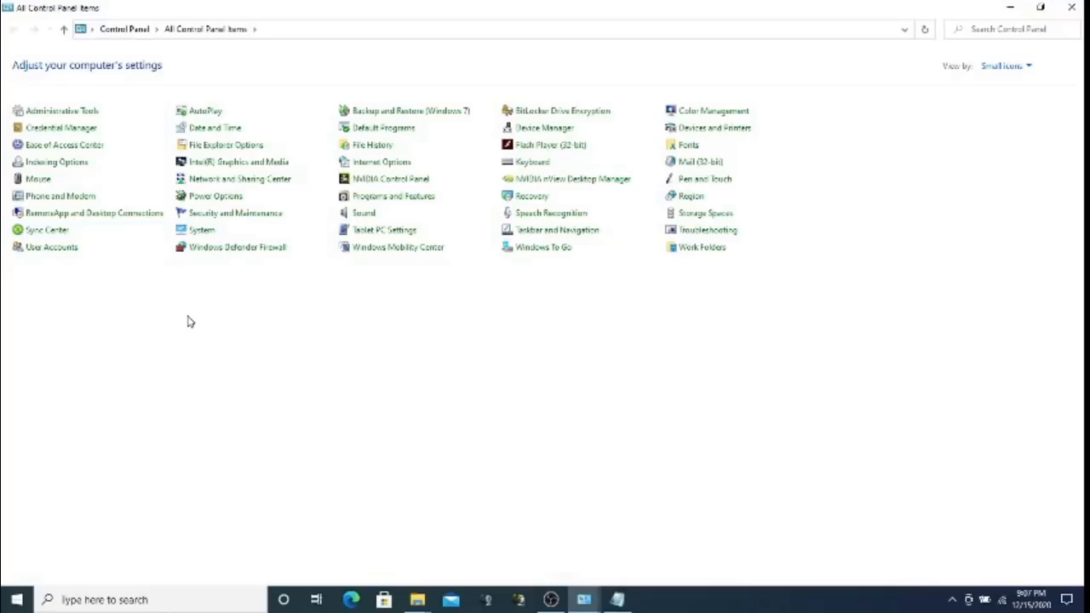
# Go to User Accounts and bring up the UAC settings, currently at Never notify
pyautogui.click(51, 252)
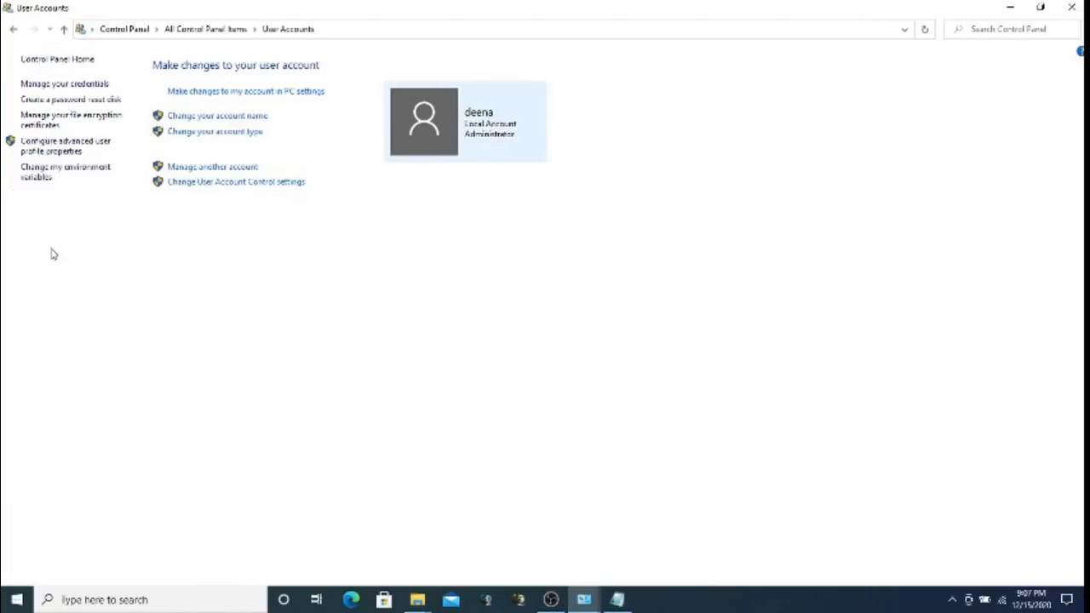
pyautogui.click(216, 186)
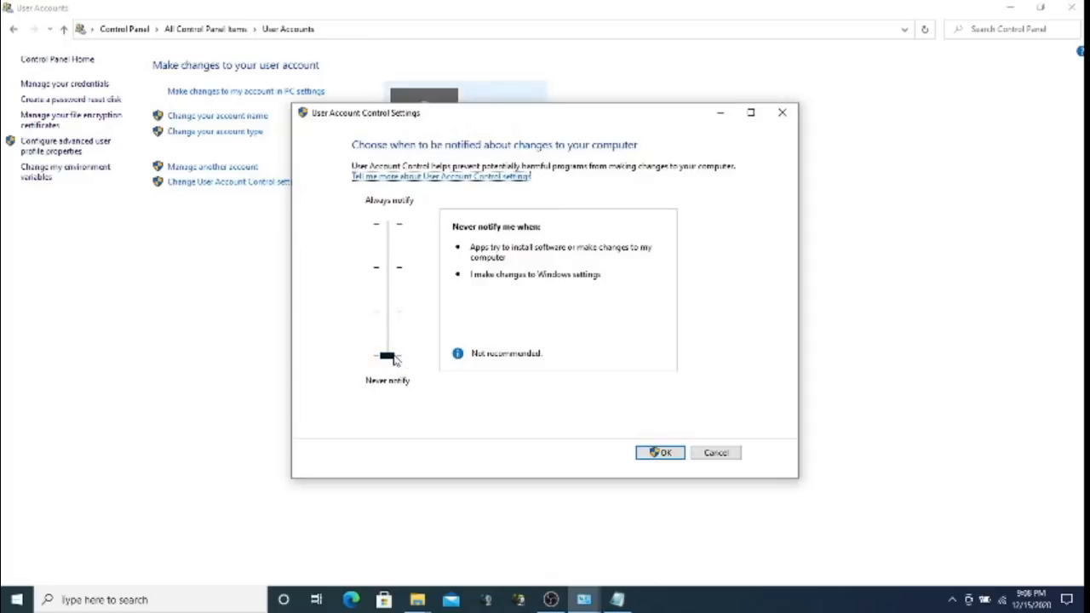
# Slide UAC up to Always notify and back down, then cancel without saving
pyautogui.moveTo(394, 360); pyautogui.dragTo(397, 214)
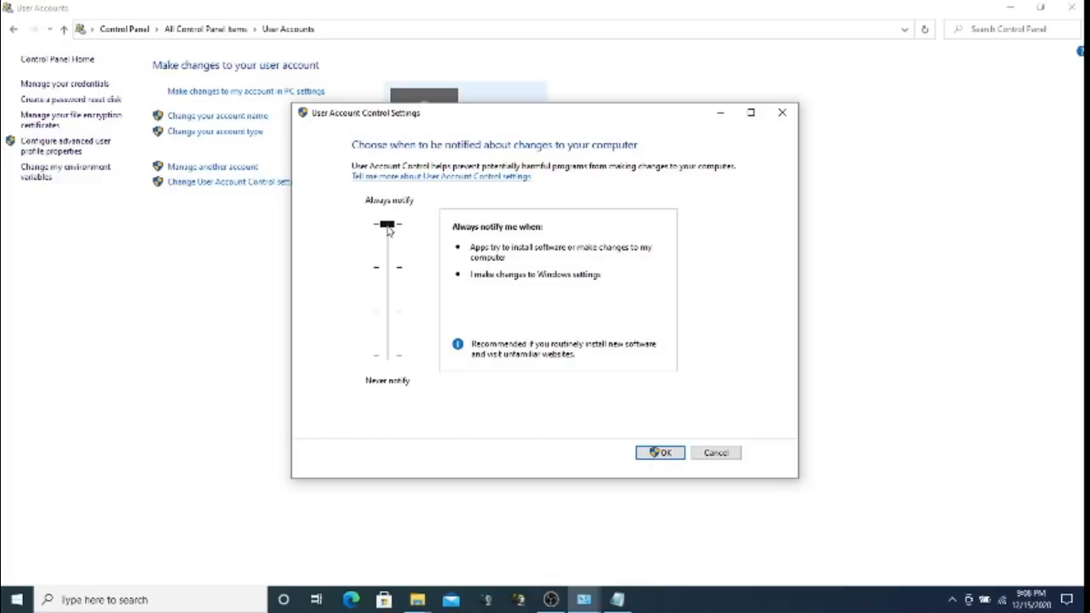
pyautogui.moveTo(387, 224); pyautogui.dragTo(401, 389)
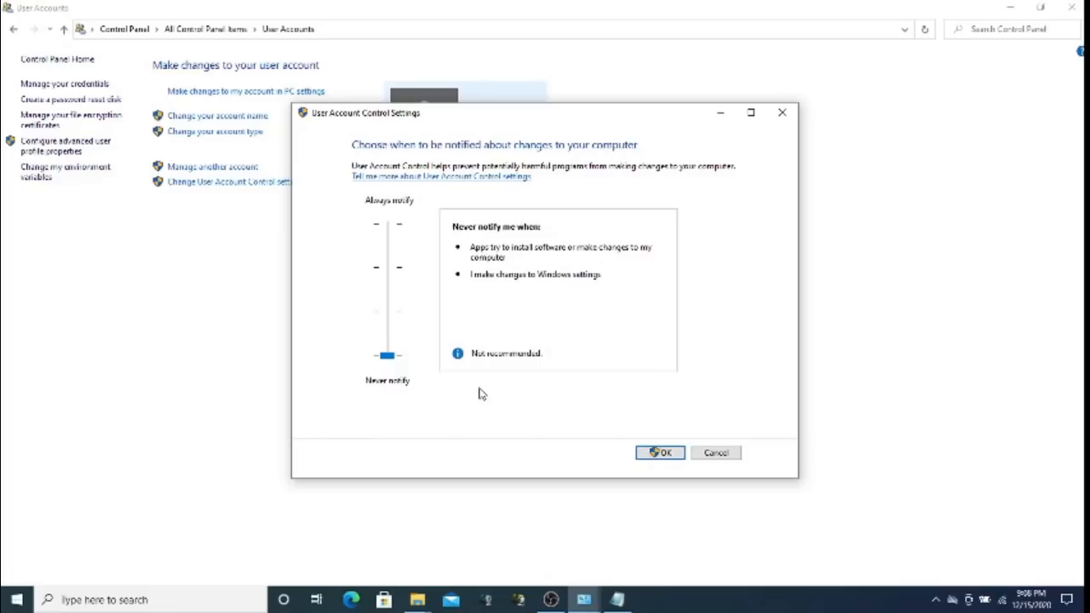
pyautogui.click(716, 453)
pyautogui.moveTo(546, 602)
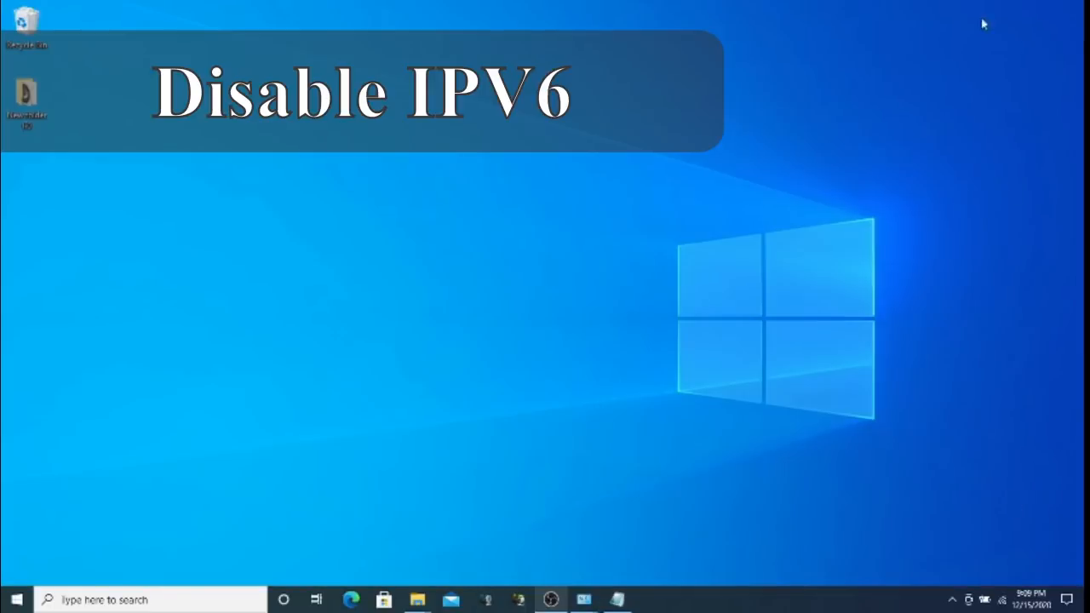
pyautogui.click(1010, 4)
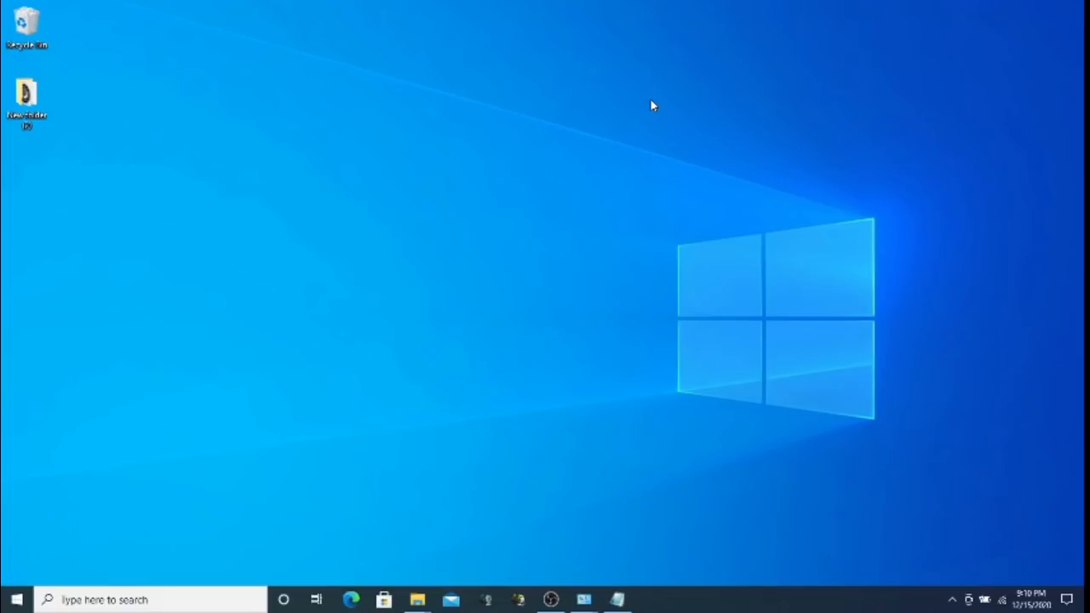
pyautogui.rightClick(1002, 599)
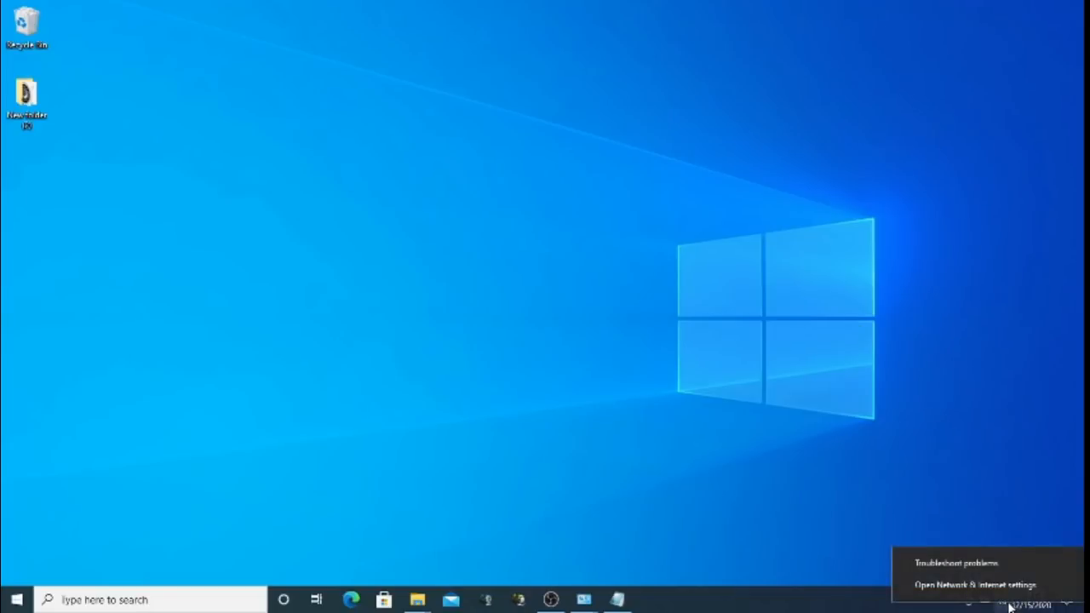
# Go from Network & Internet settings via Ethernet to the Network Connections adapter list
pyautogui.click(975, 586)
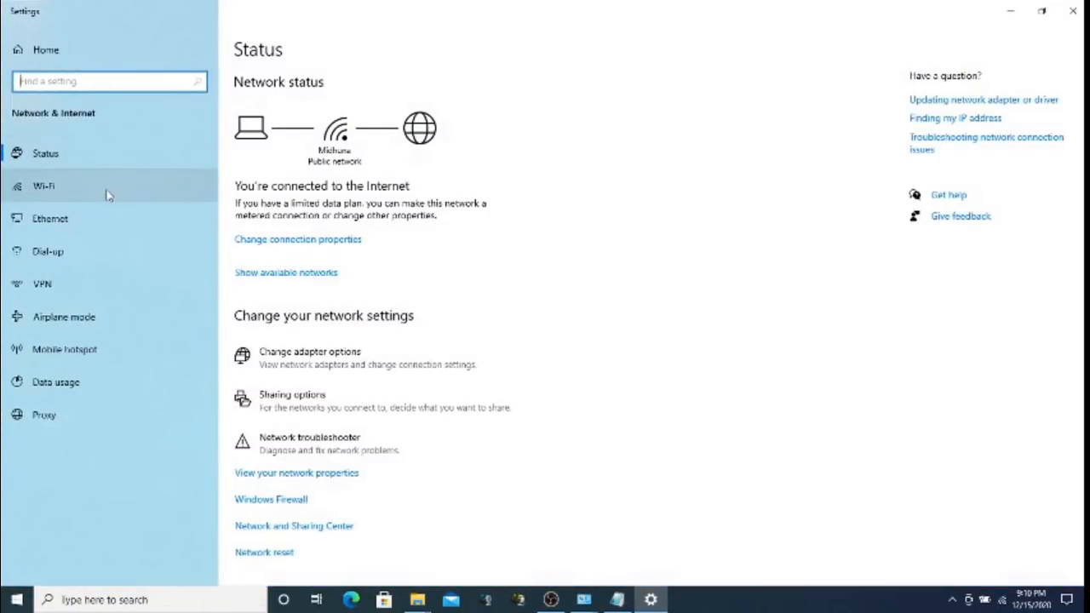
pyautogui.click(94, 194)
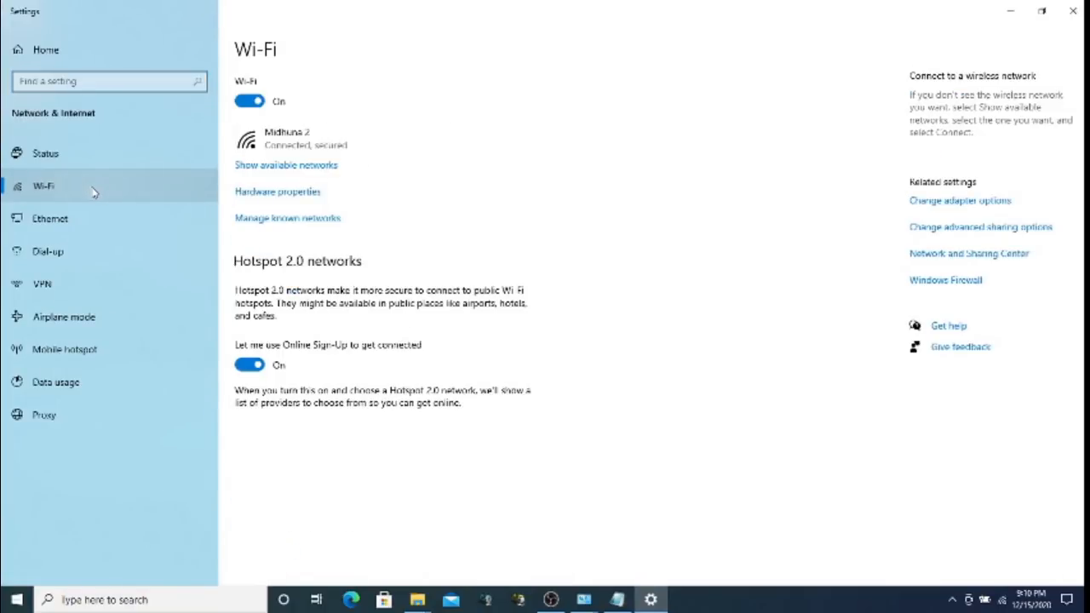
pyautogui.click(78, 221)
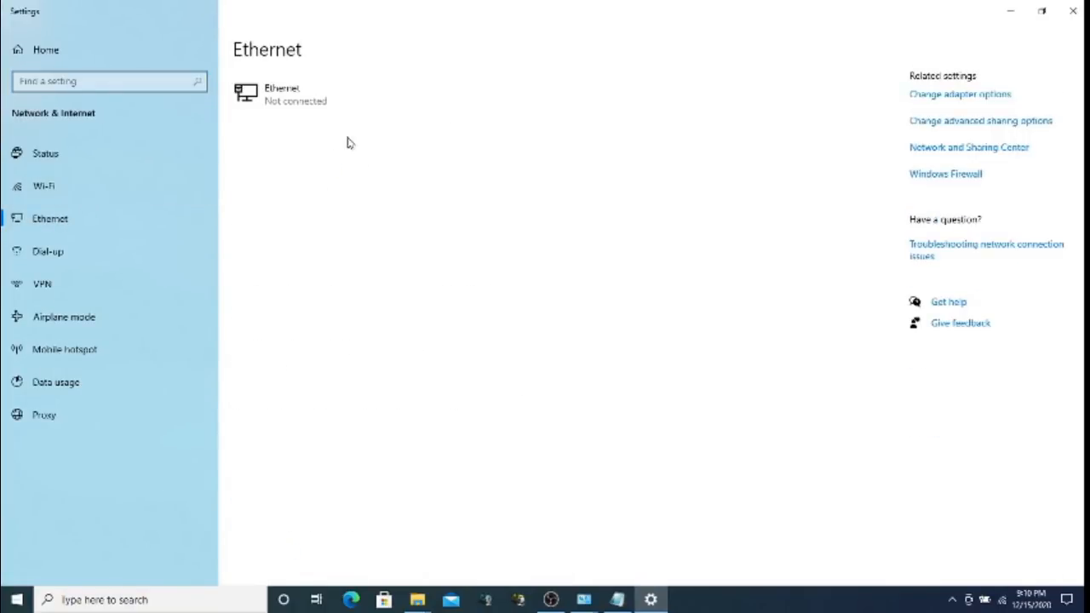
pyautogui.click(952, 95)
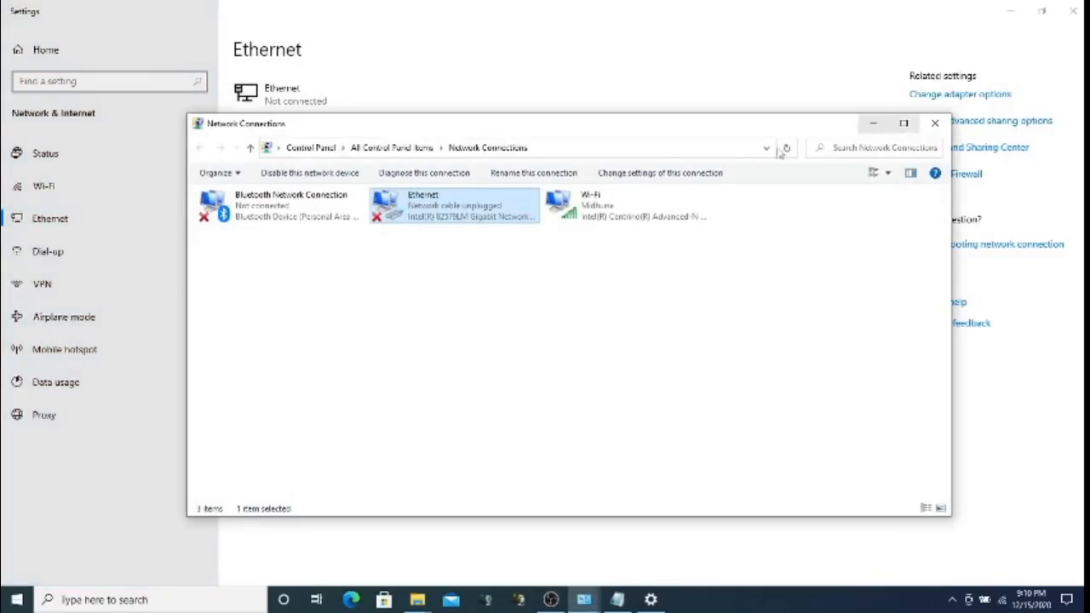
pyautogui.click(494, 271)
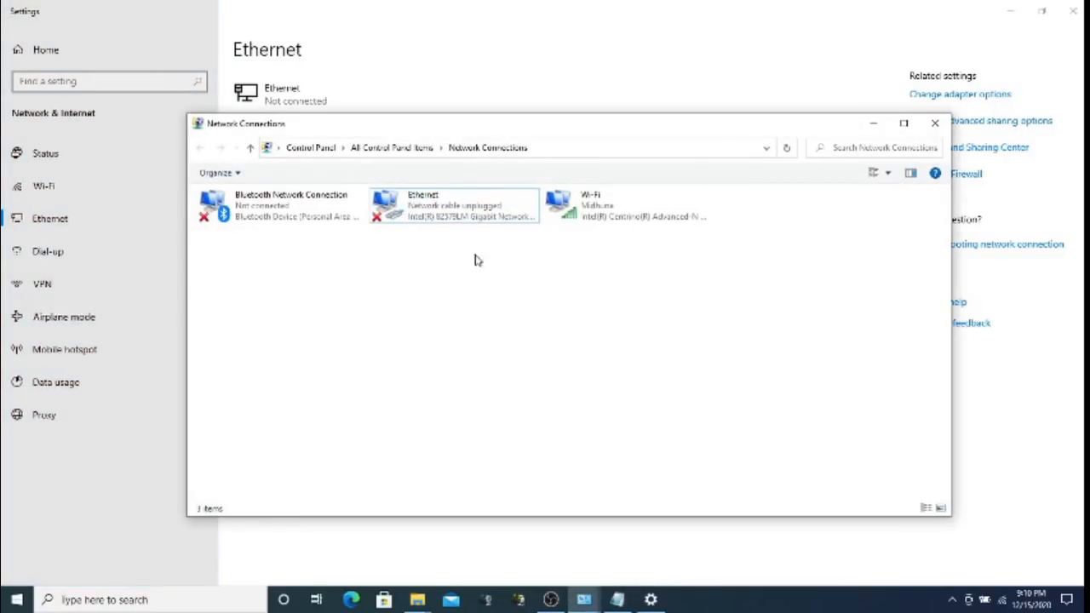
pyautogui.rightClick(422, 202)
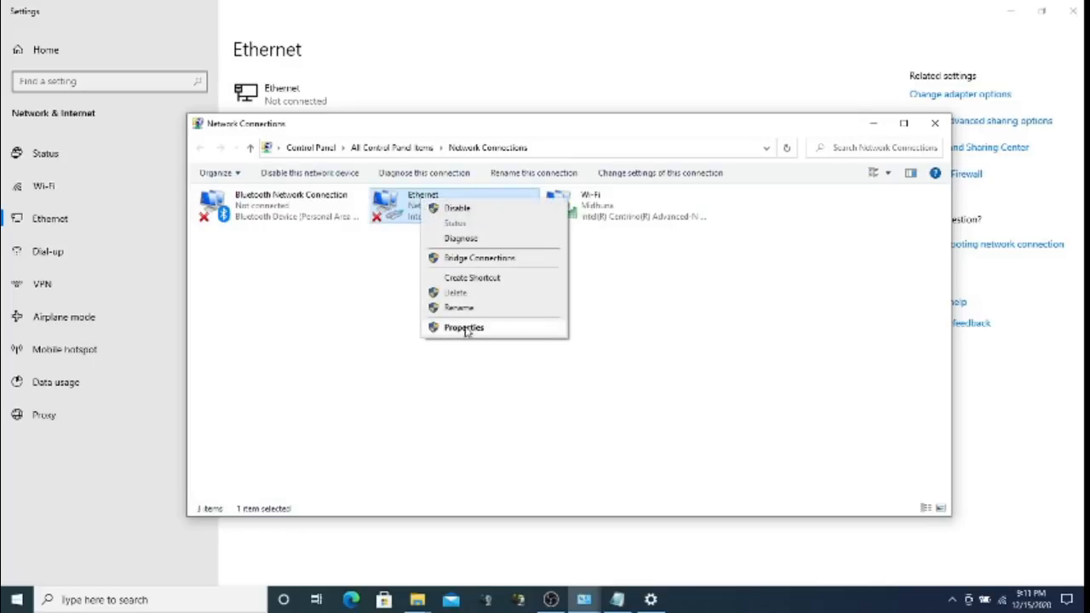
# Uncheck Internet Protocol Version 6 (TCP/IPv6) in the Ethernet adapter's properties and save
pyautogui.click(464, 328)
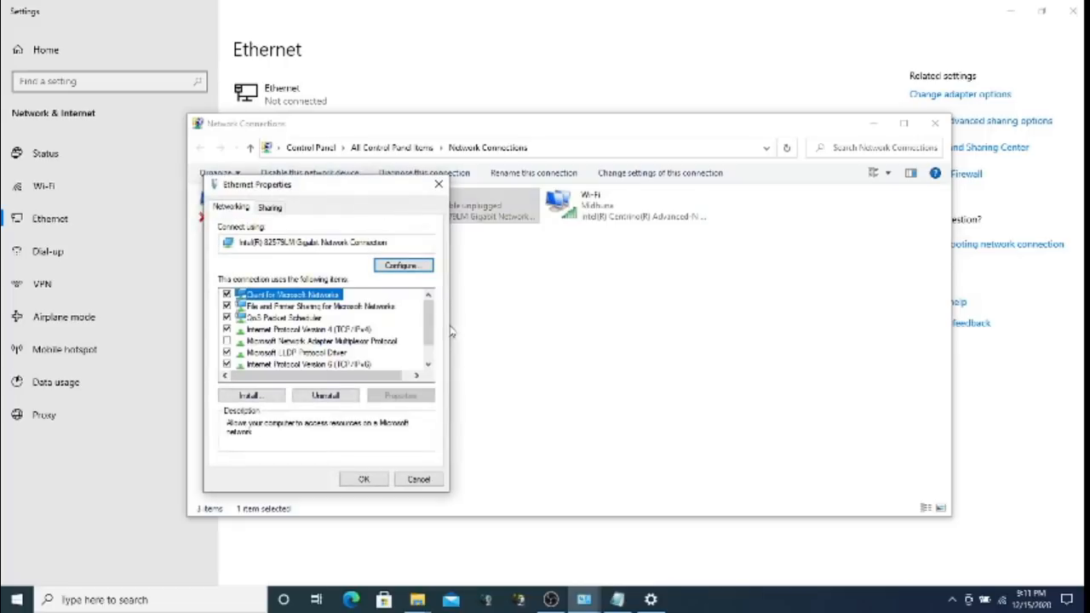
pyautogui.scroll(-1, 430, 328)
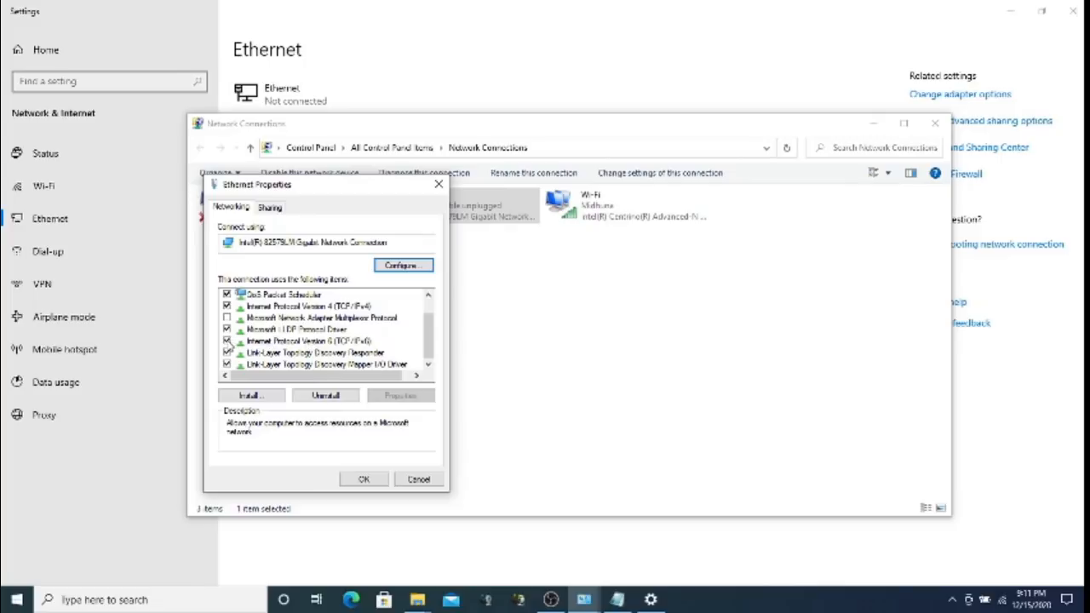
pyautogui.click(228, 340)
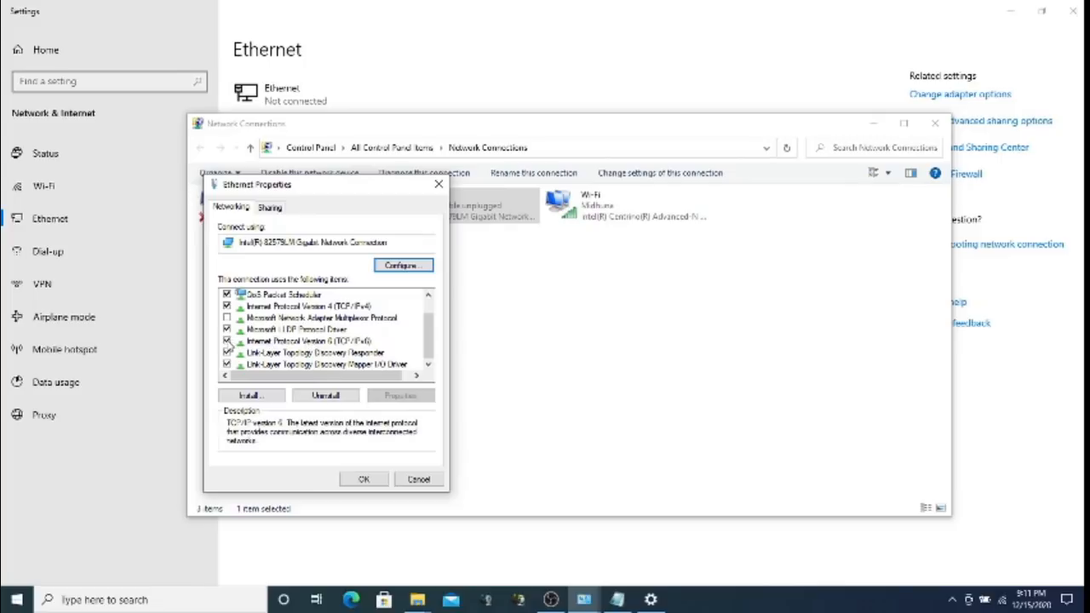
pyautogui.click(366, 480)
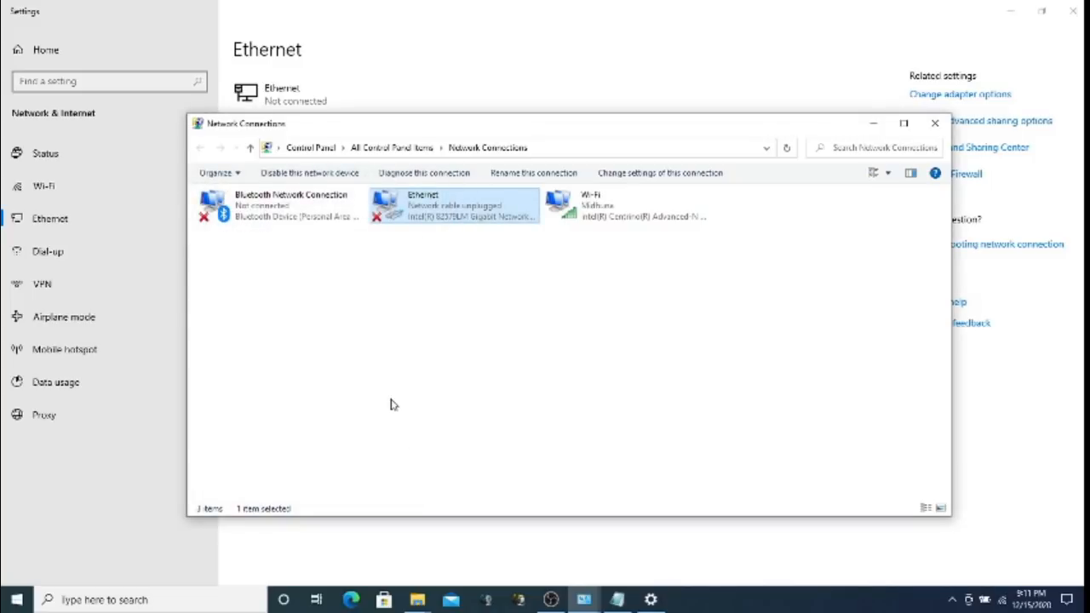
pyautogui.click(258, 216)
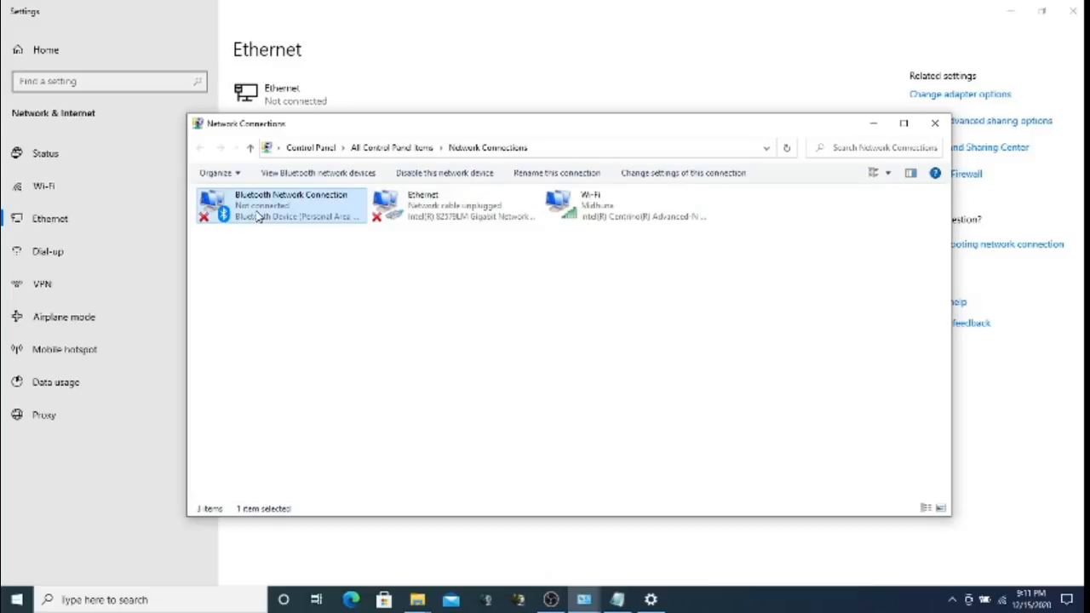
# Uncheck Internet Protocol Version 6 (TCP/IPv6) in the Bluetooth Network Connection's properties and confirm
pyautogui.rightClick(258, 217)
pyautogui.click(300, 306)
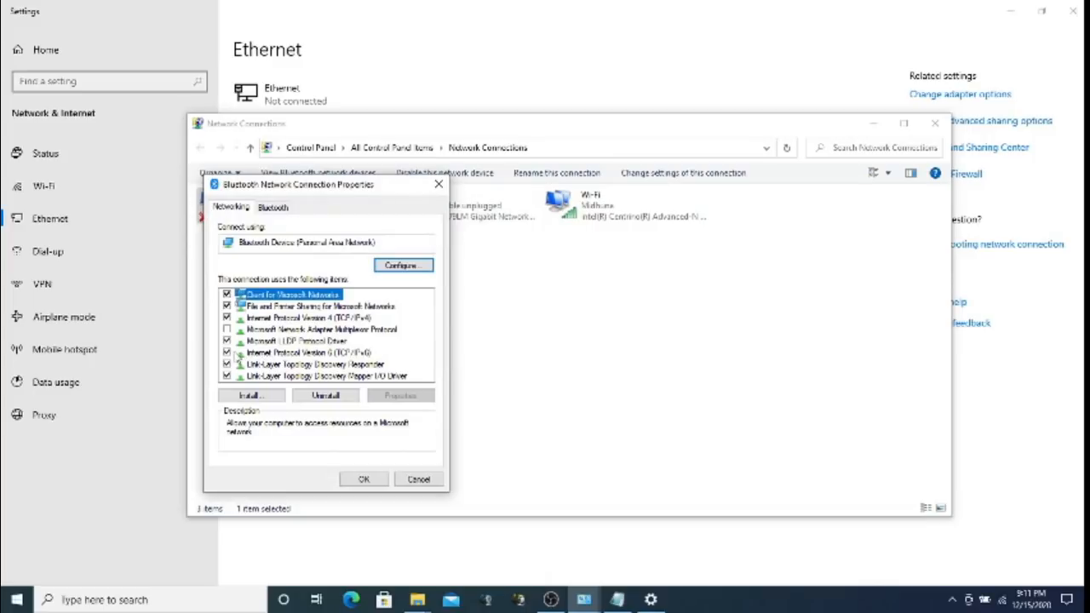
pyautogui.click(227, 353)
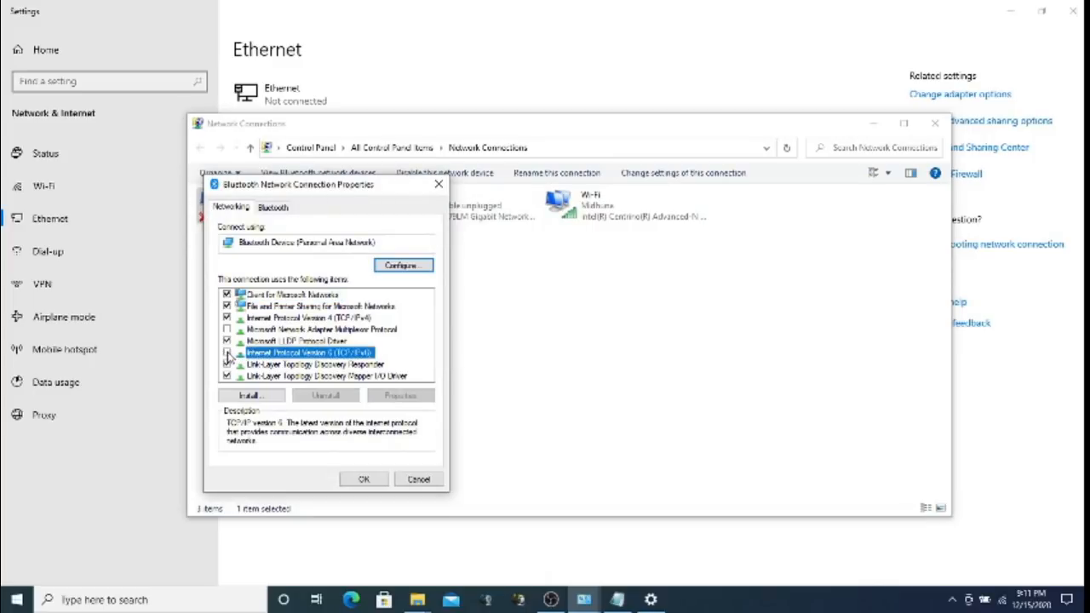
pyautogui.click(364, 479)
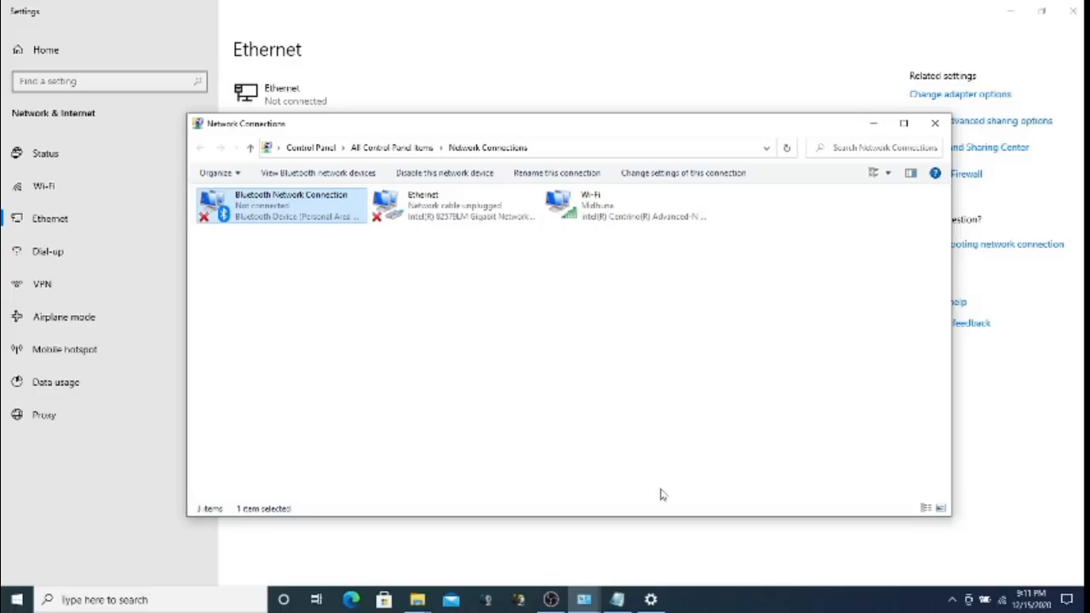
pyautogui.moveTo(556, 601)
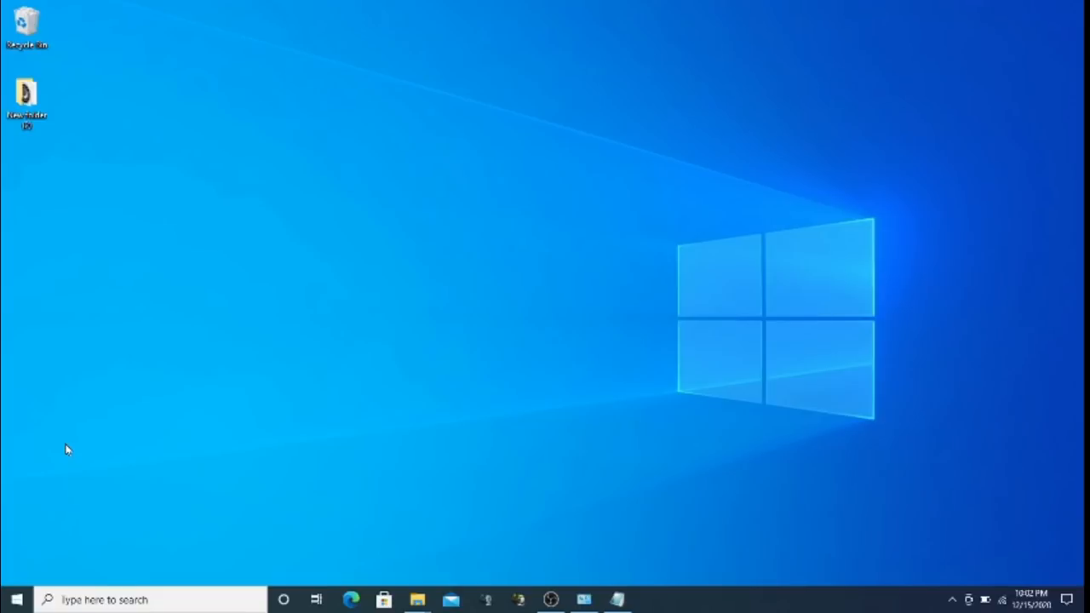
# Search 'CONTROL' from Start, open Control Panel, and launch Mail (32-bit) setup
pyautogui.click(16, 600)
pyautogui.write('CO')
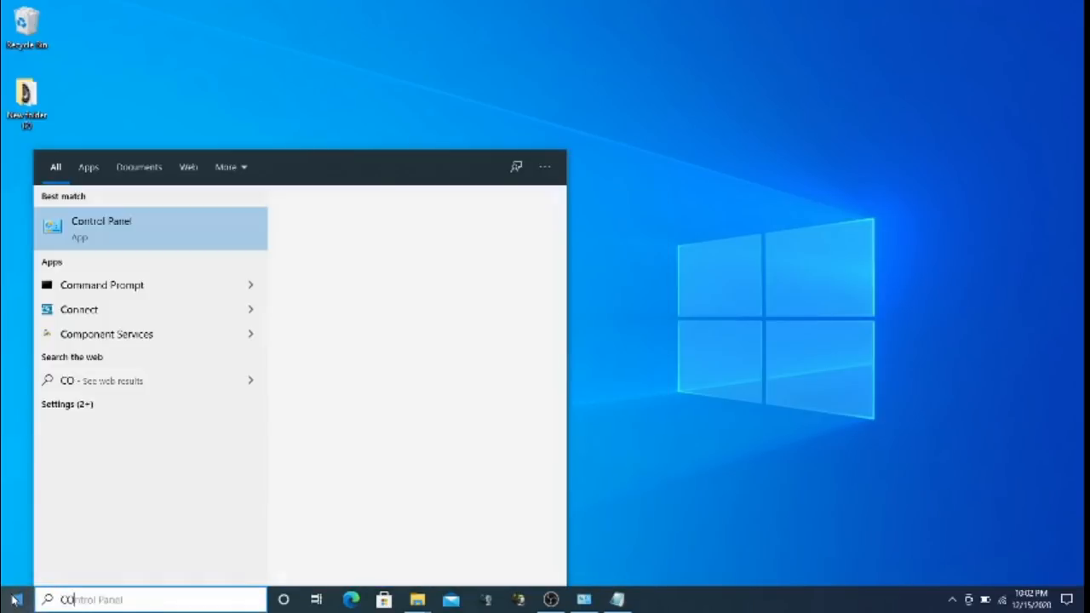
pyautogui.write('NTROL')
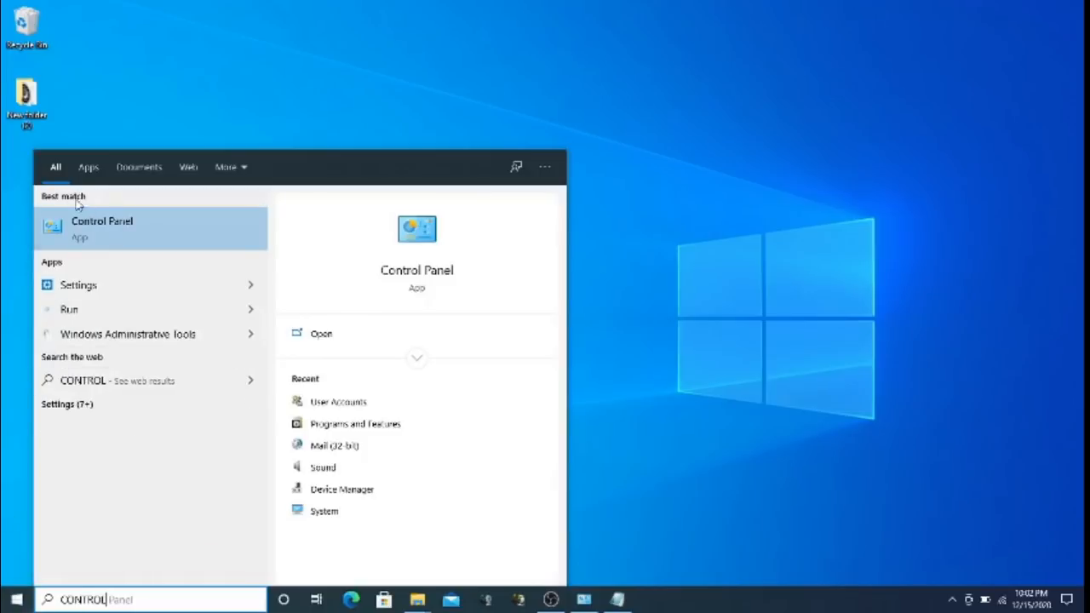
pyautogui.click(81, 223)
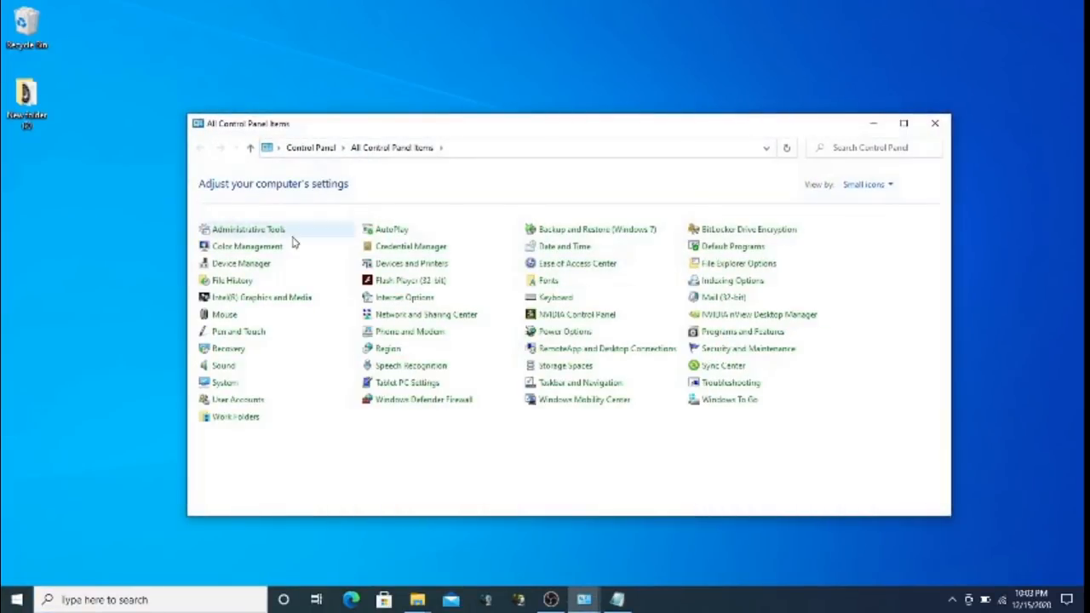
pyautogui.click(715, 298)
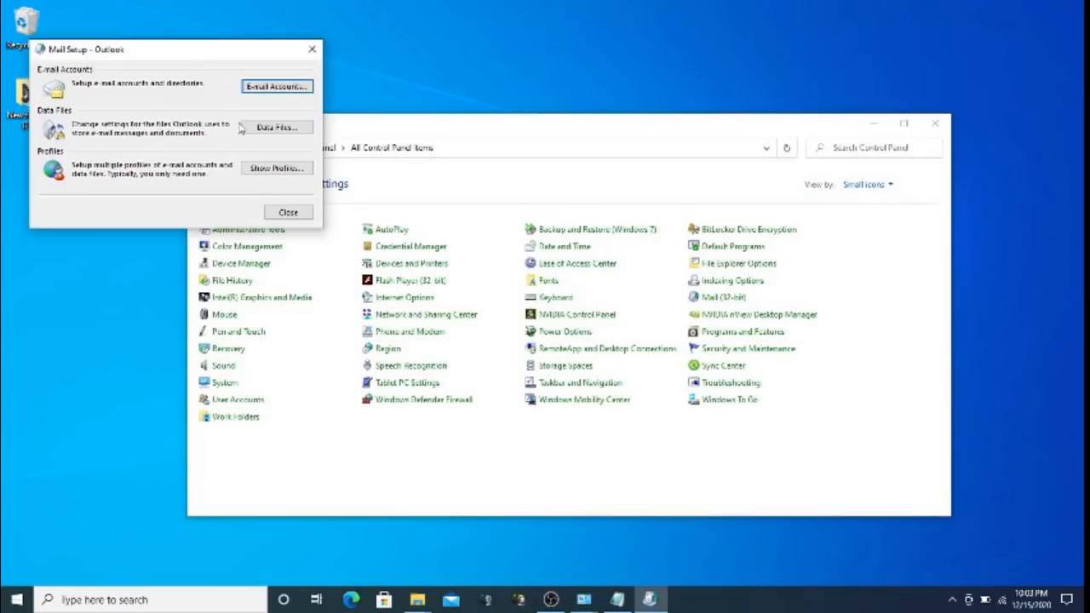
# Show the mail profiles and add a new profile named NEW
pyautogui.click(269, 169)
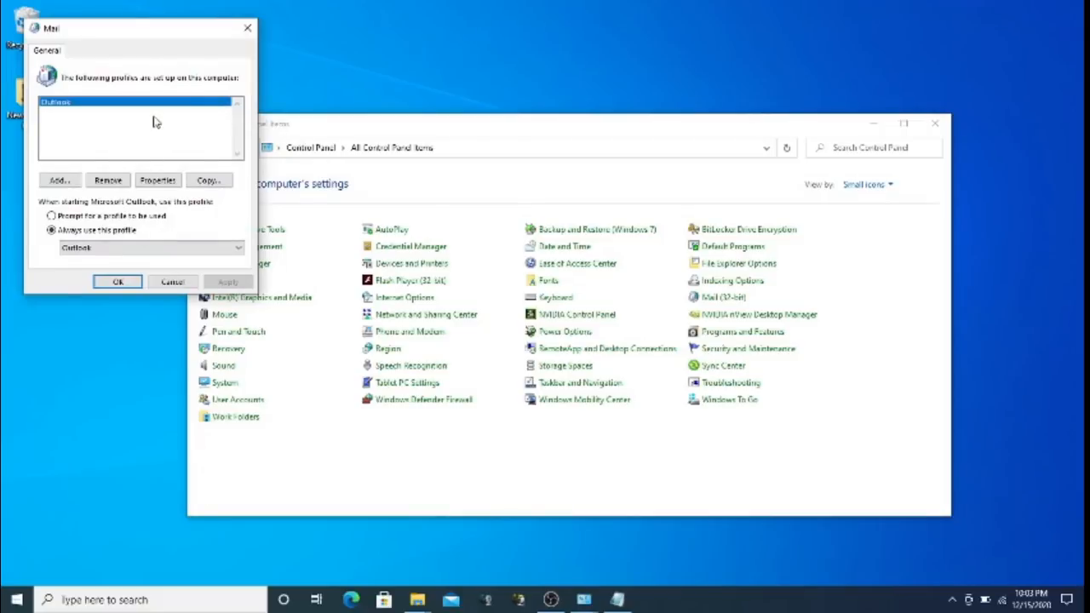
pyautogui.click(61, 184)
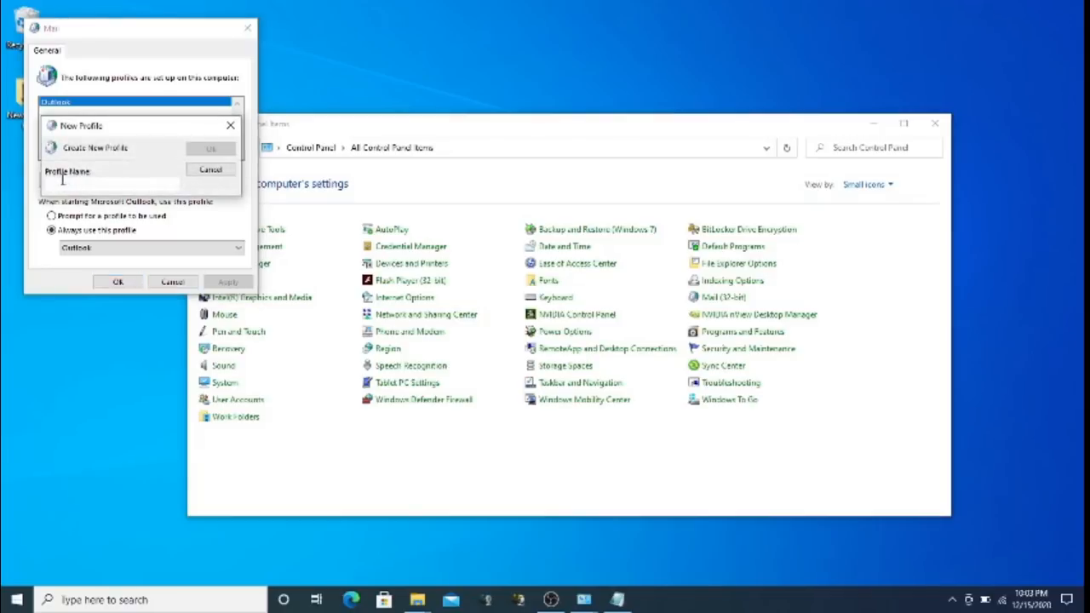
pyautogui.write('NEW')
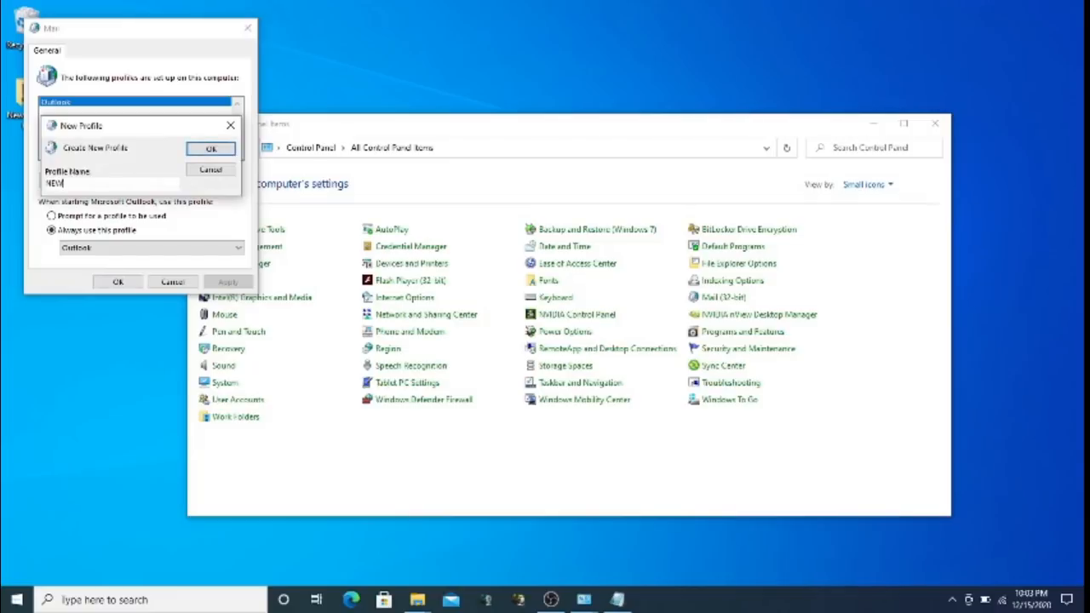
pyautogui.click(213, 147)
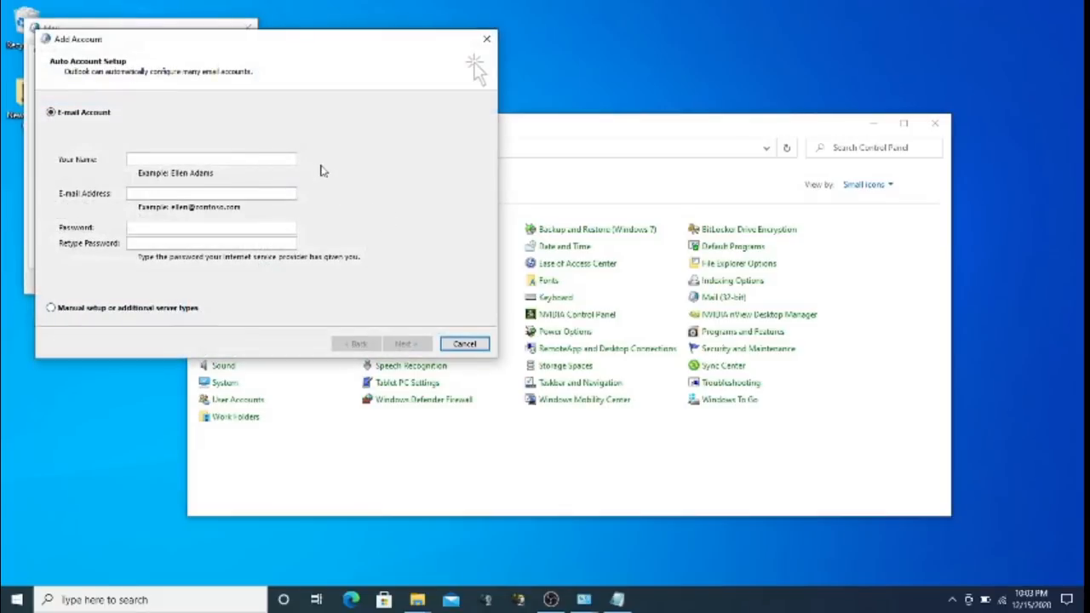
# Pick manual server setup, cancel the wizard and no-account prompt, and open Outlook's mail setup
pyautogui.click(265, 194)
pyautogui.click(148, 310)
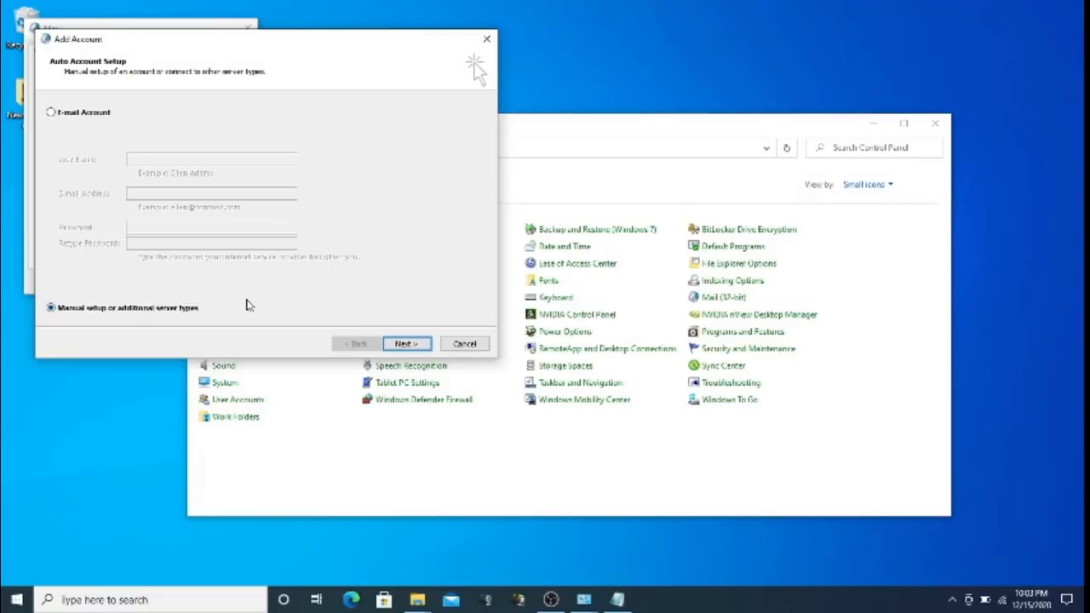
pyautogui.click(404, 346)
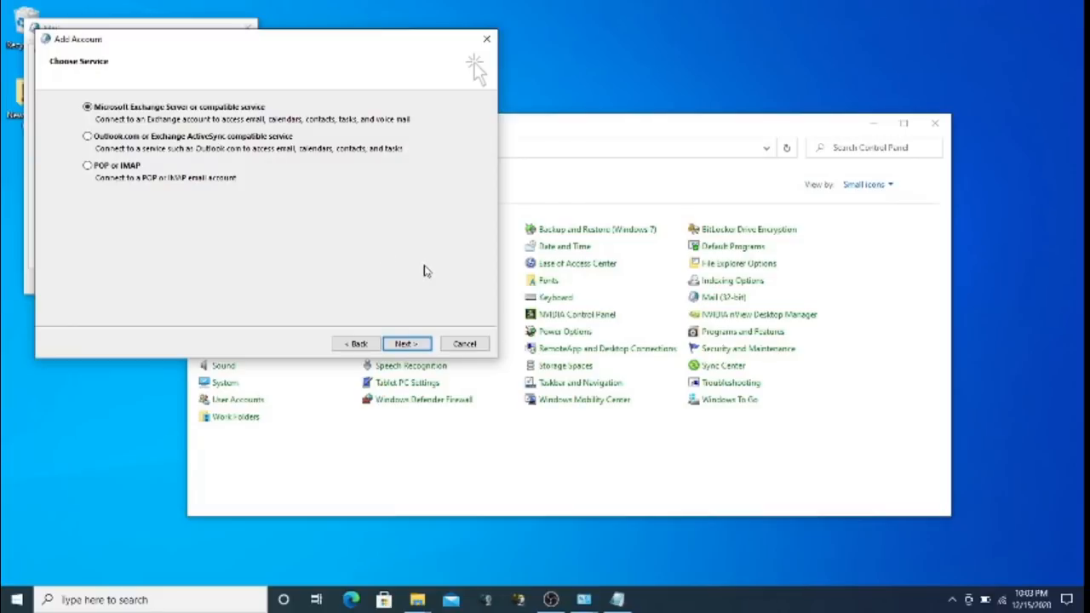
pyautogui.click(465, 344)
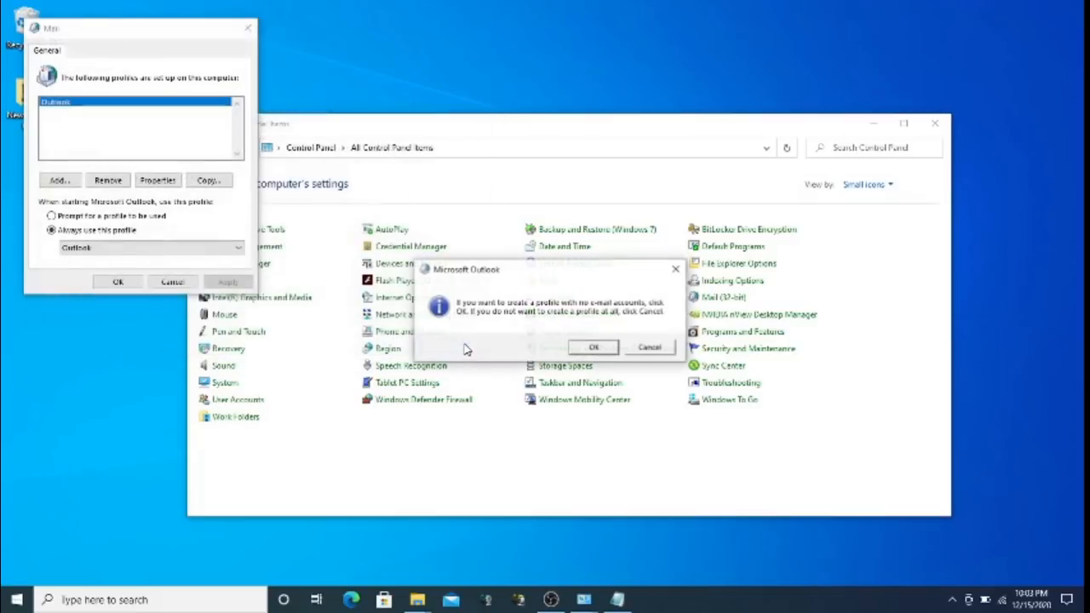
pyautogui.click(650, 347)
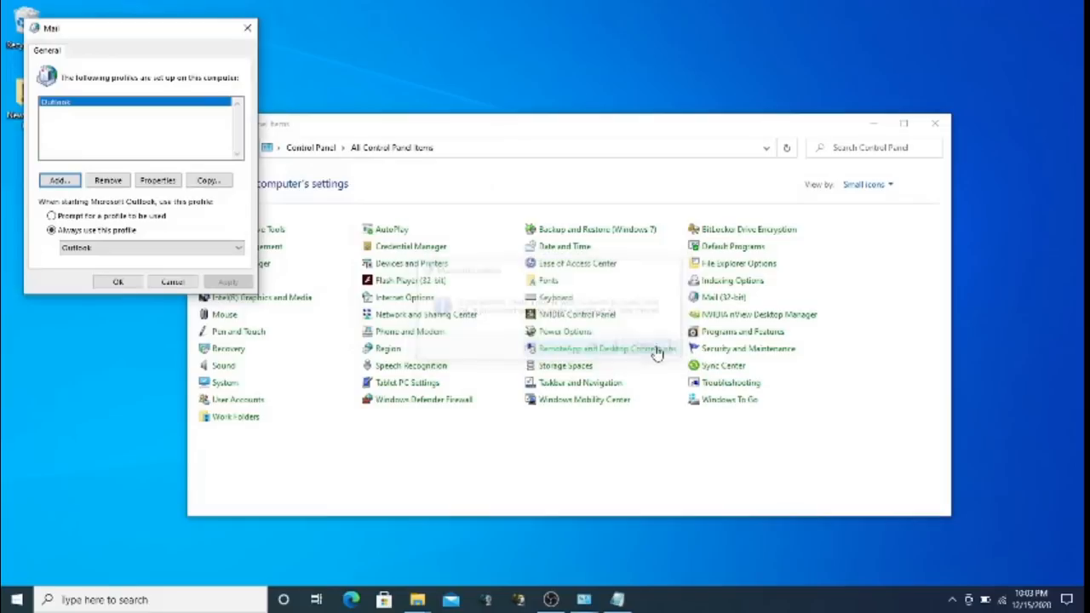
pyautogui.click(158, 181)
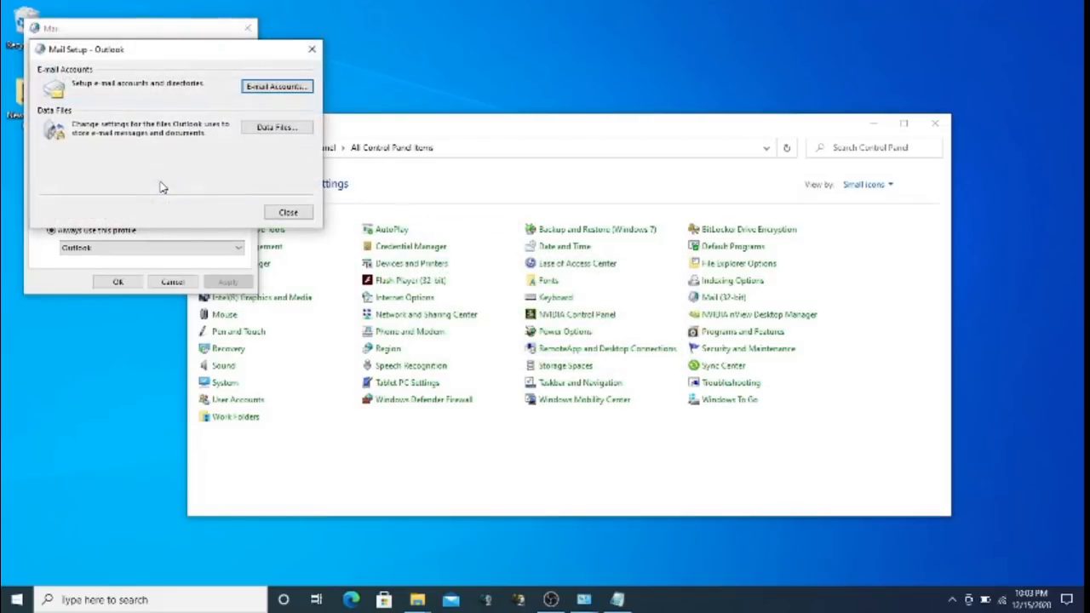
# Review the Outlook account's Data Files list, cancel adding a new file, and close Account Settings
pyautogui.click(281, 85)
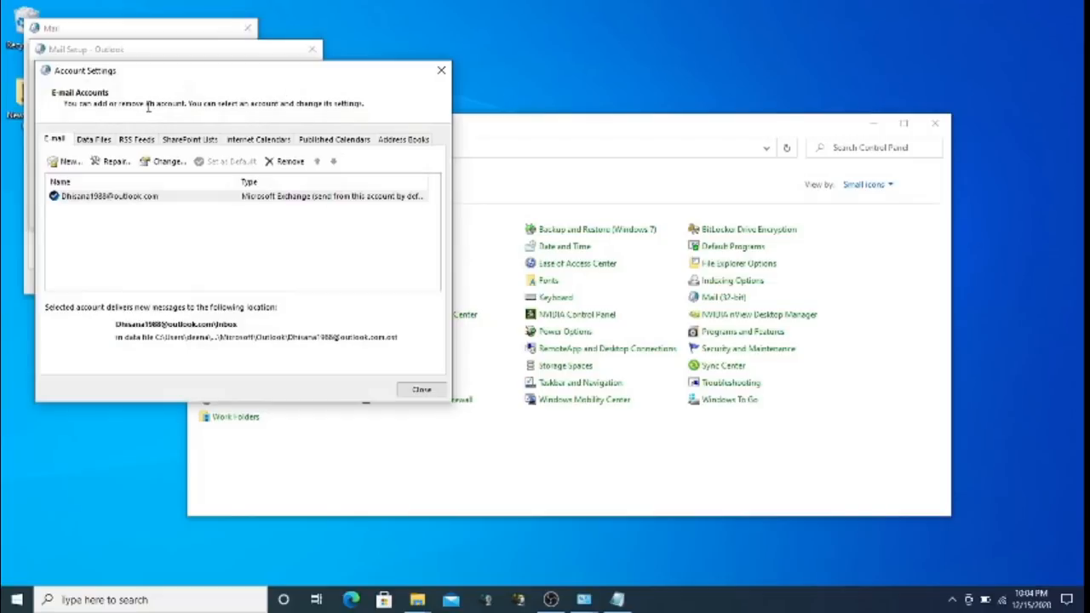
pyautogui.moveTo(184, 68); pyautogui.dragTo(179, 135)
pyautogui.moveTo(179, 134); pyautogui.dragTo(195, 71)
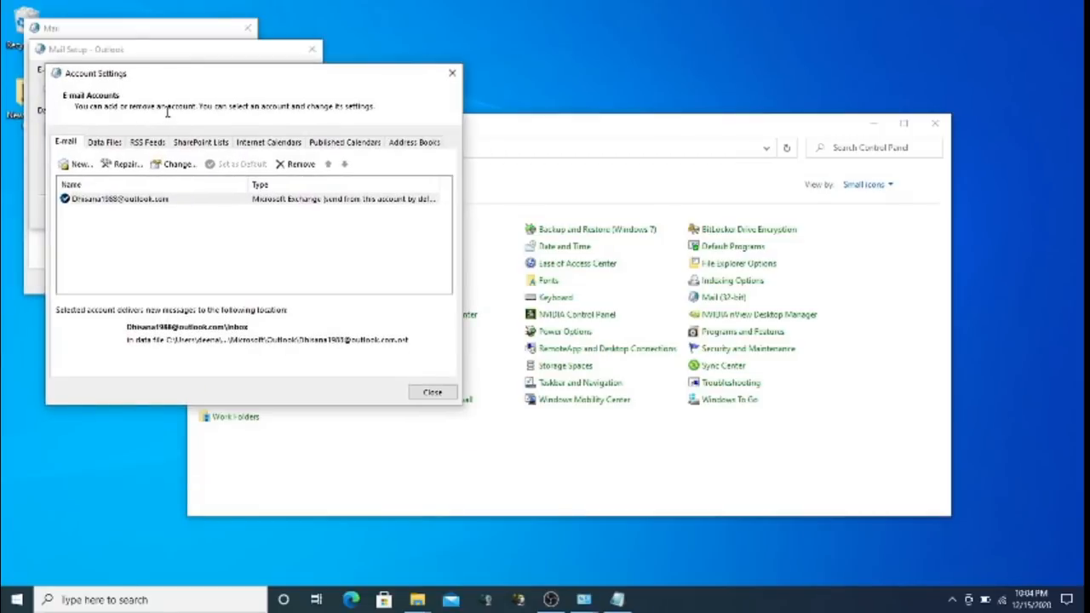
pyautogui.click(110, 143)
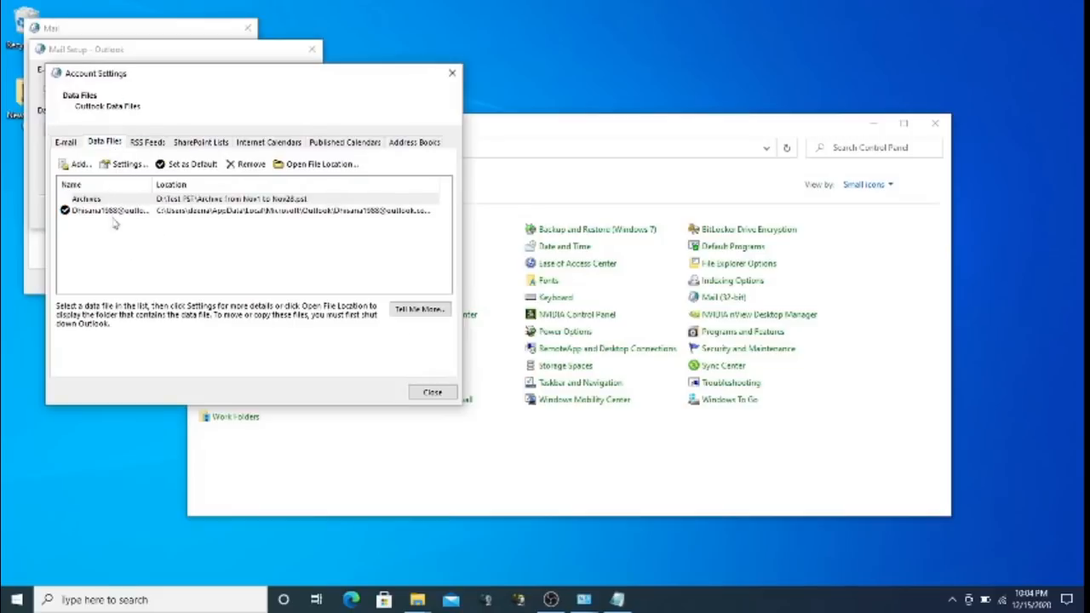
pyautogui.click(77, 163)
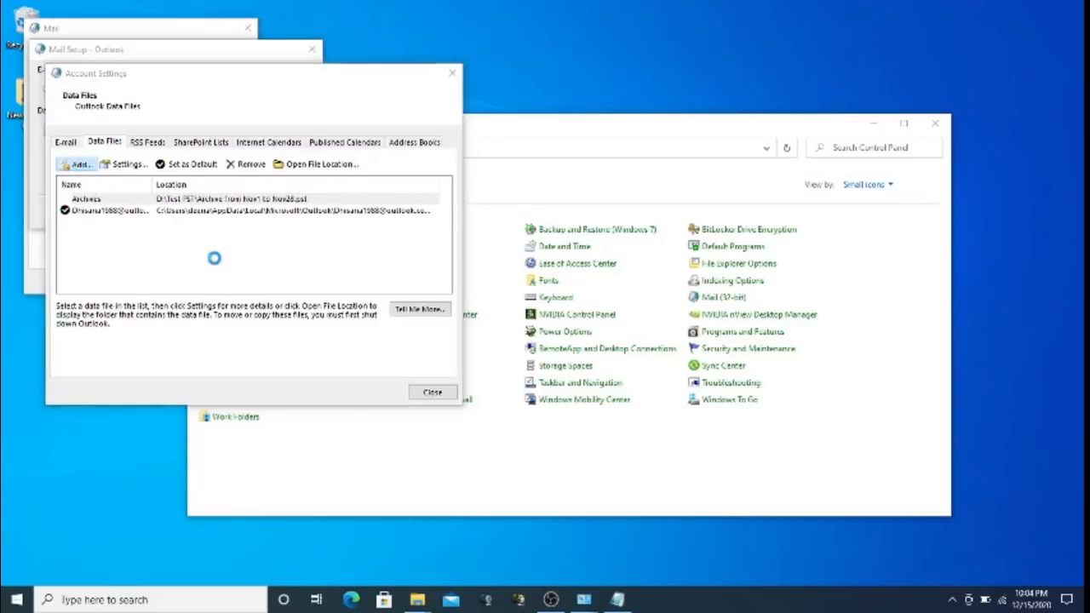
pyautogui.click(552, 416)
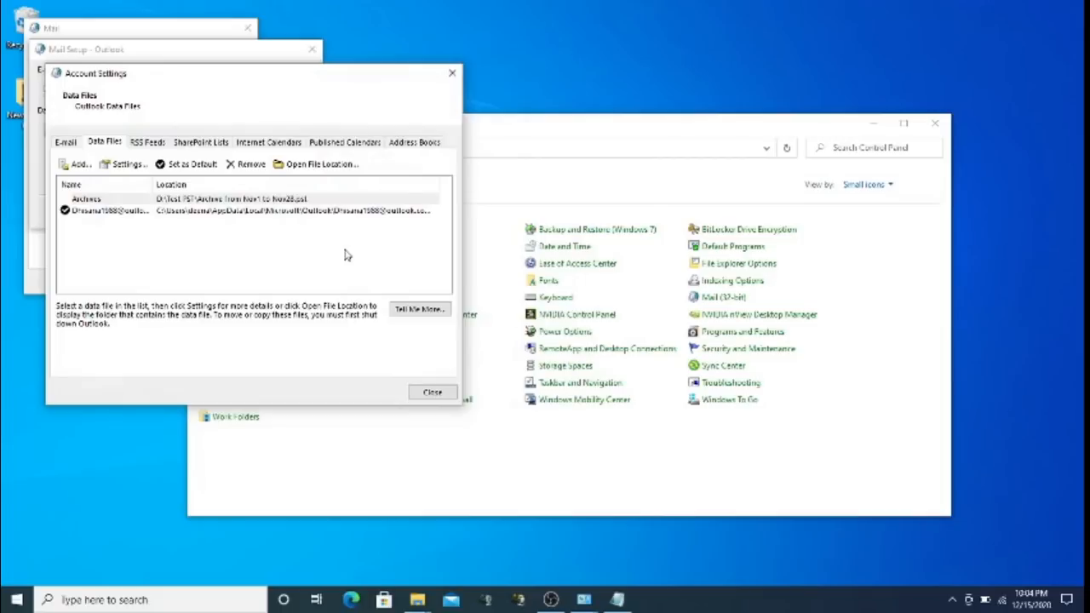
pyautogui.click(437, 394)
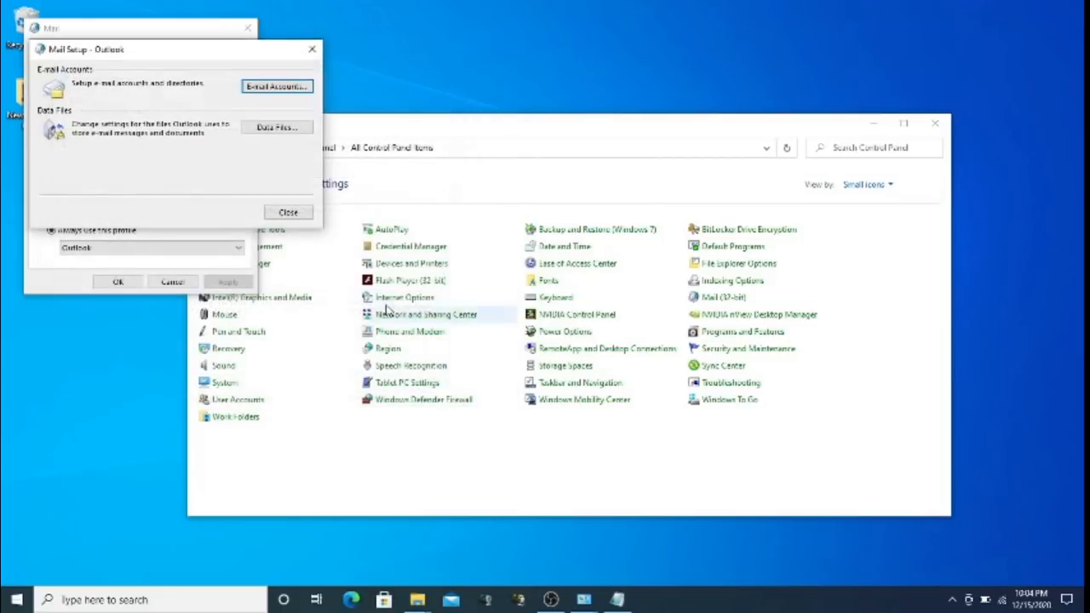
pyautogui.click(288, 212)
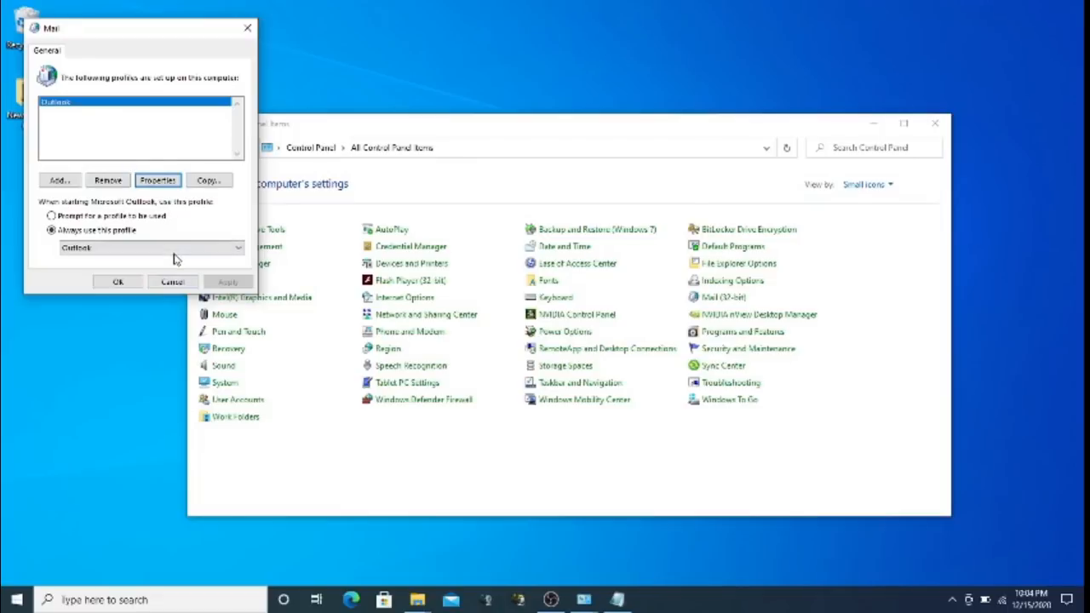
# Toggle between prompting for a profile and always using one, ending with Outlook always used
pyautogui.click(134, 217)
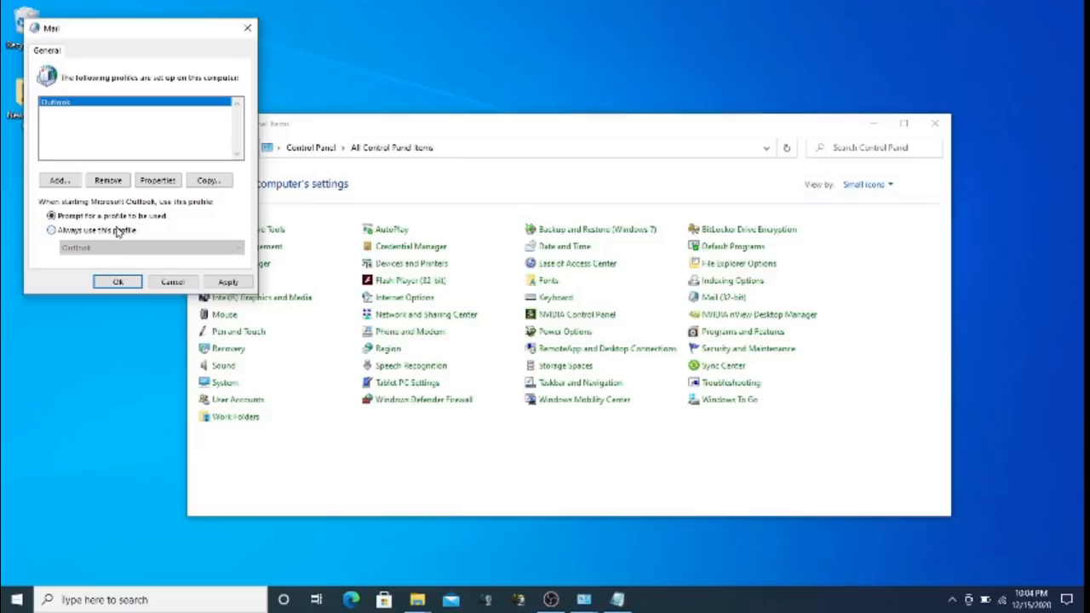
pyautogui.click(117, 231)
pyautogui.click(119, 245)
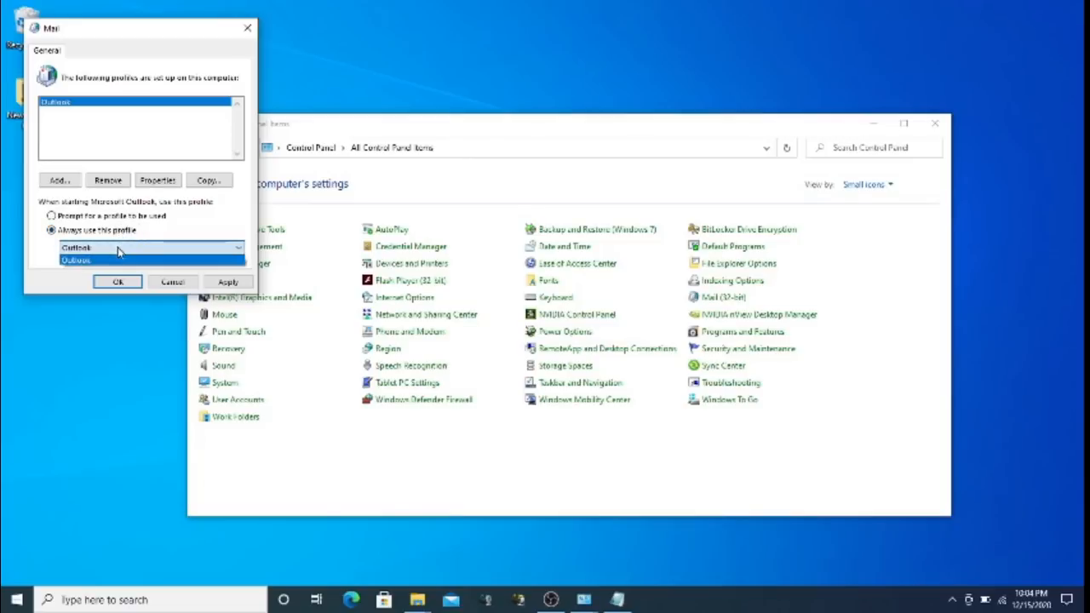
pyautogui.click(118, 247)
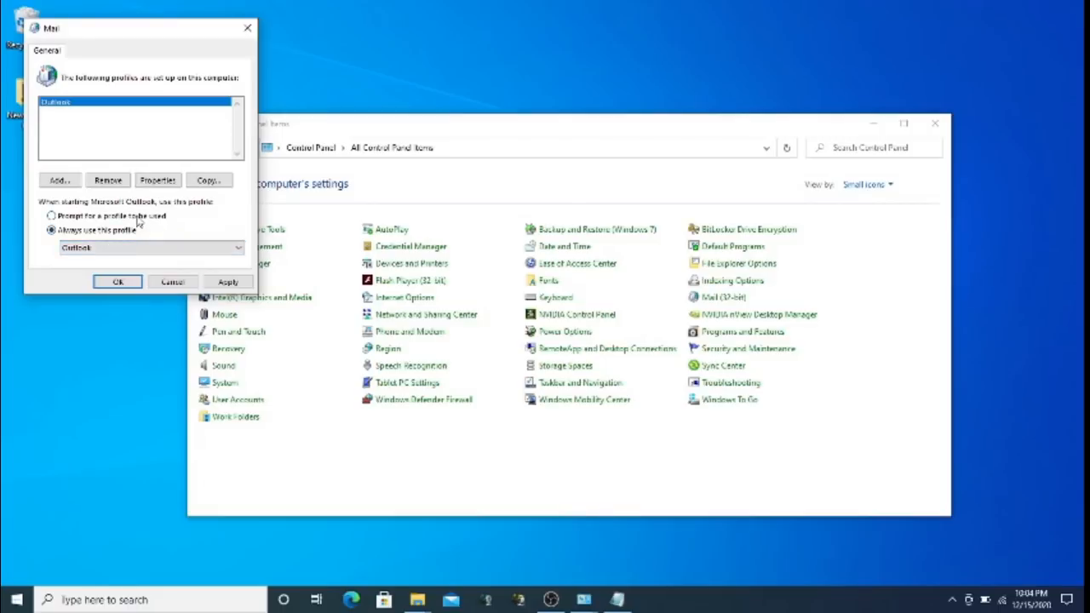
pyautogui.click(138, 218)
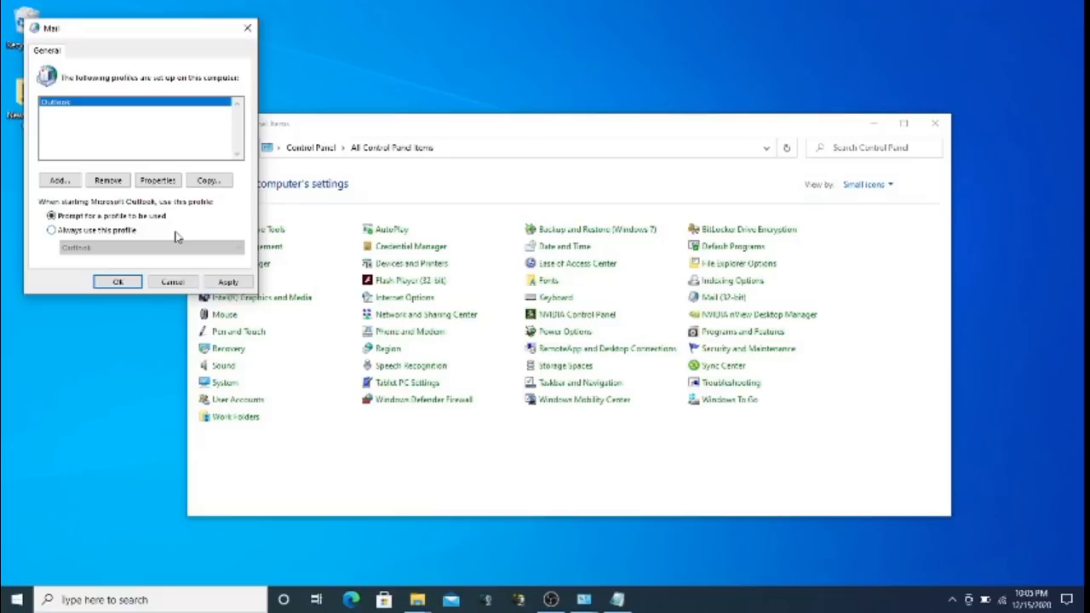
pyautogui.click(119, 233)
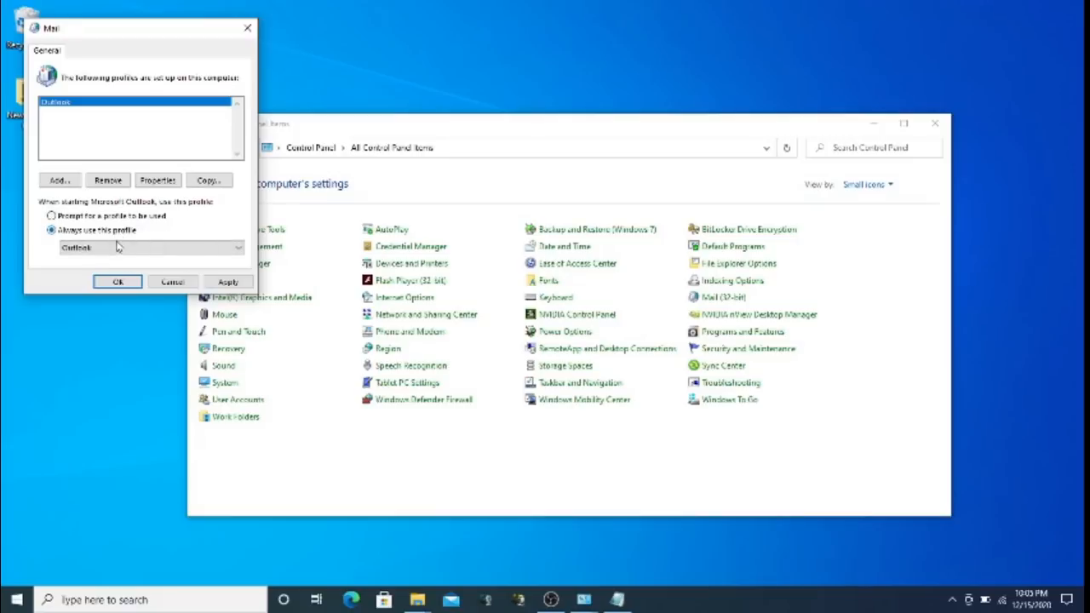
pyautogui.click(118, 247)
pyautogui.click(109, 253)
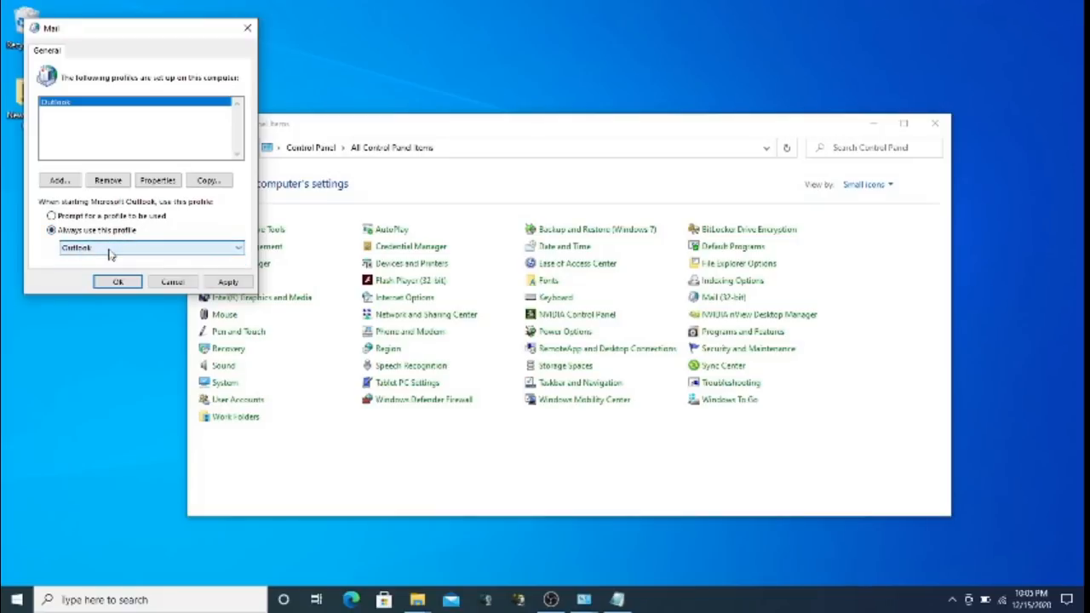
pyautogui.click(109, 250)
pyautogui.click(109, 251)
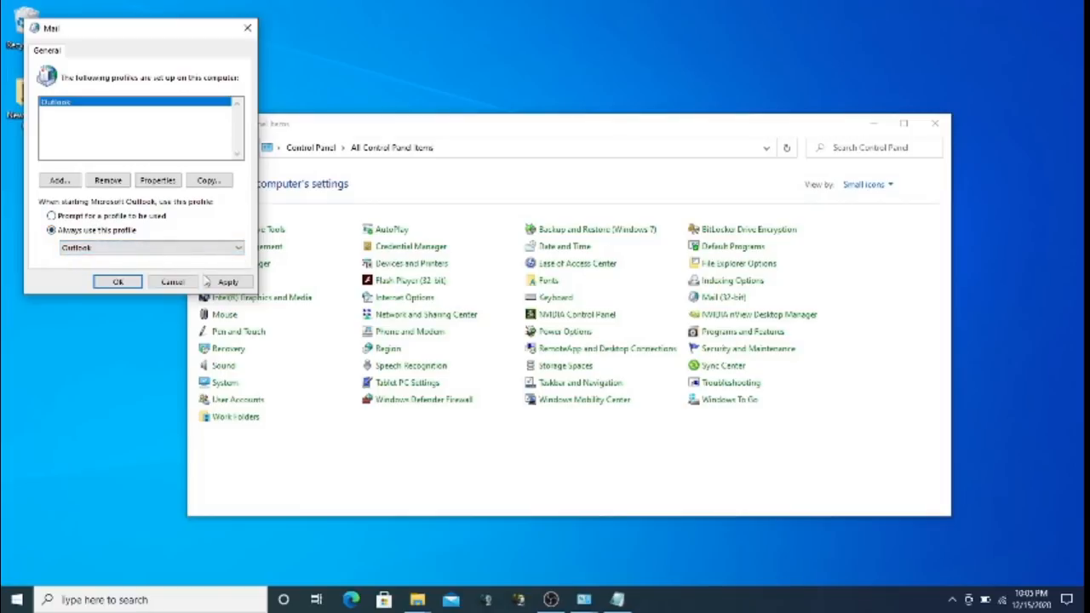
pyautogui.click(170, 181)
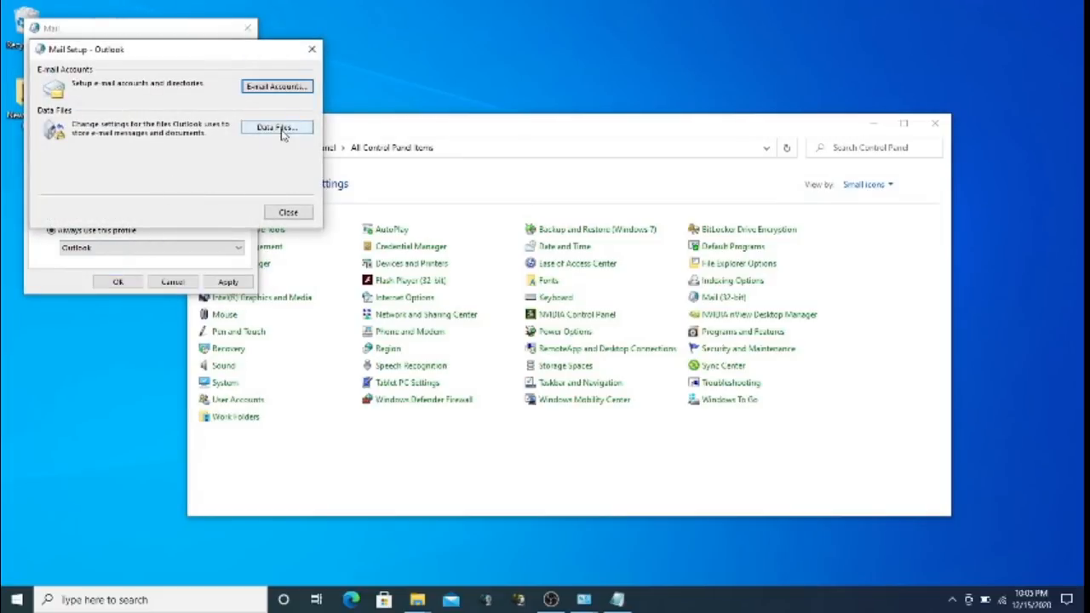
# Close Account Settings and Mail Setup, OK the Mail profiles dialog, and minimize Control Panel
pyautogui.click(280, 127)
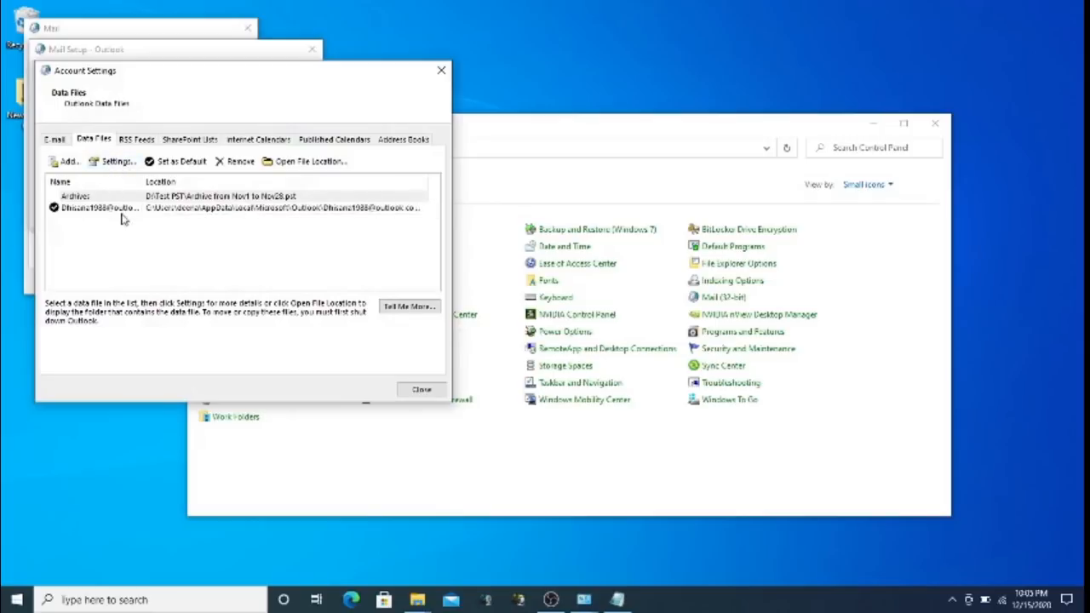
pyautogui.click(417, 391)
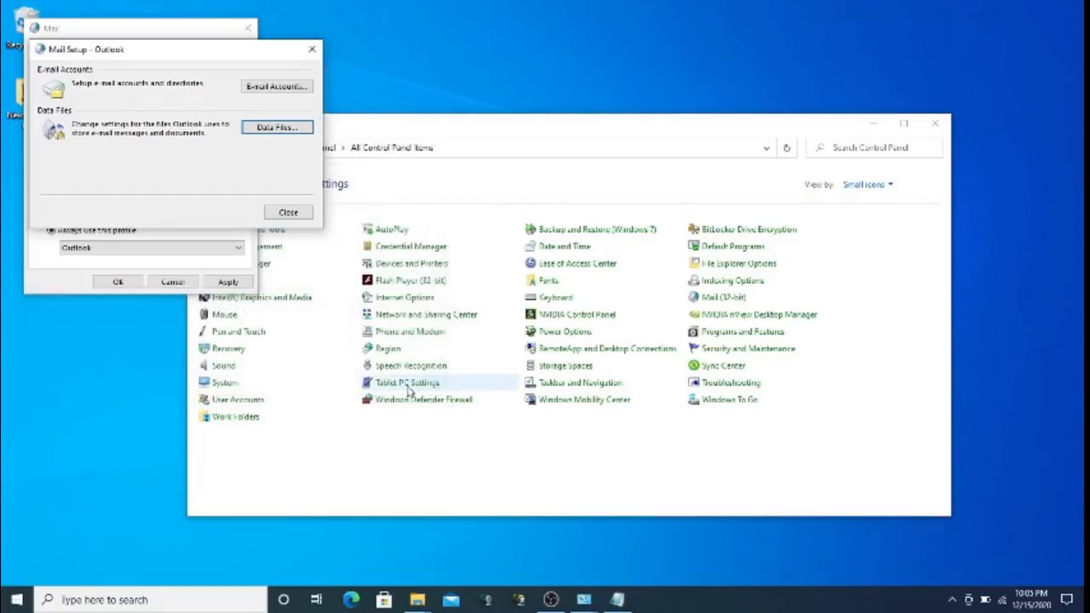
pyautogui.click(288, 212)
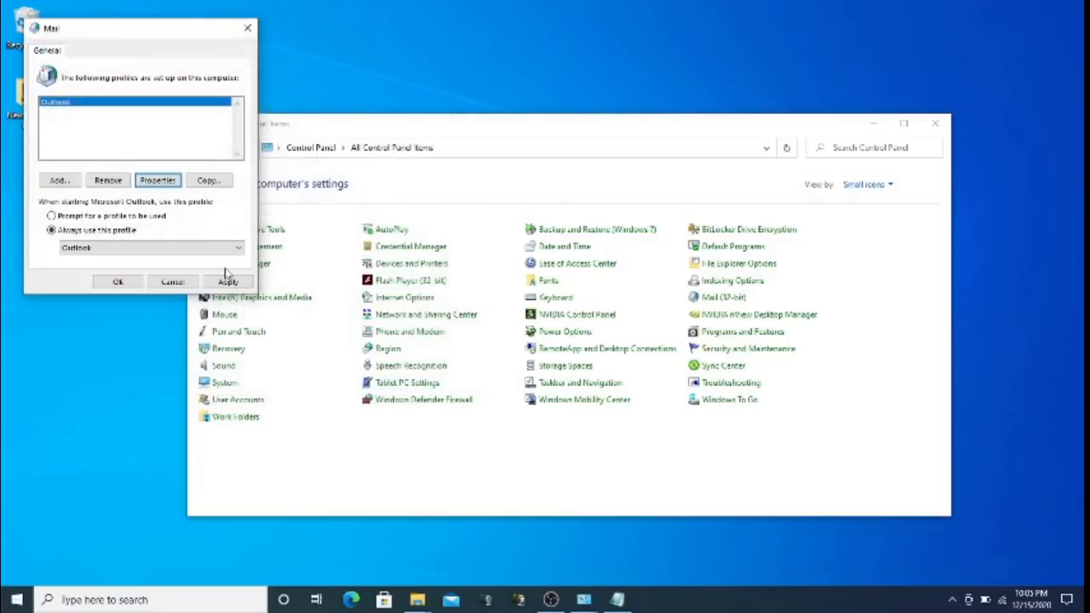
pyautogui.click(119, 282)
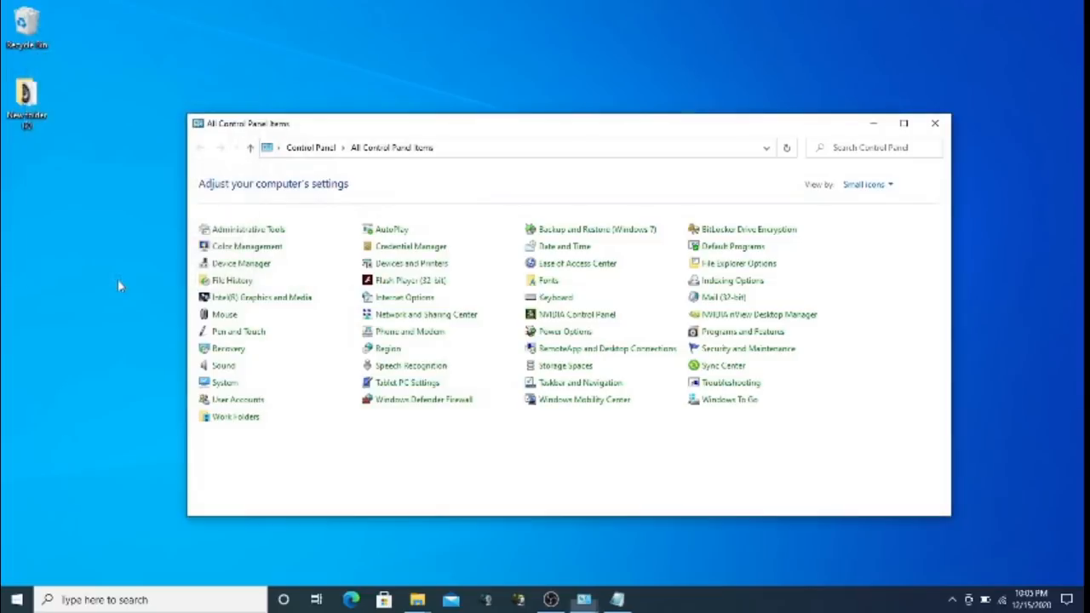
pyautogui.click(549, 600)
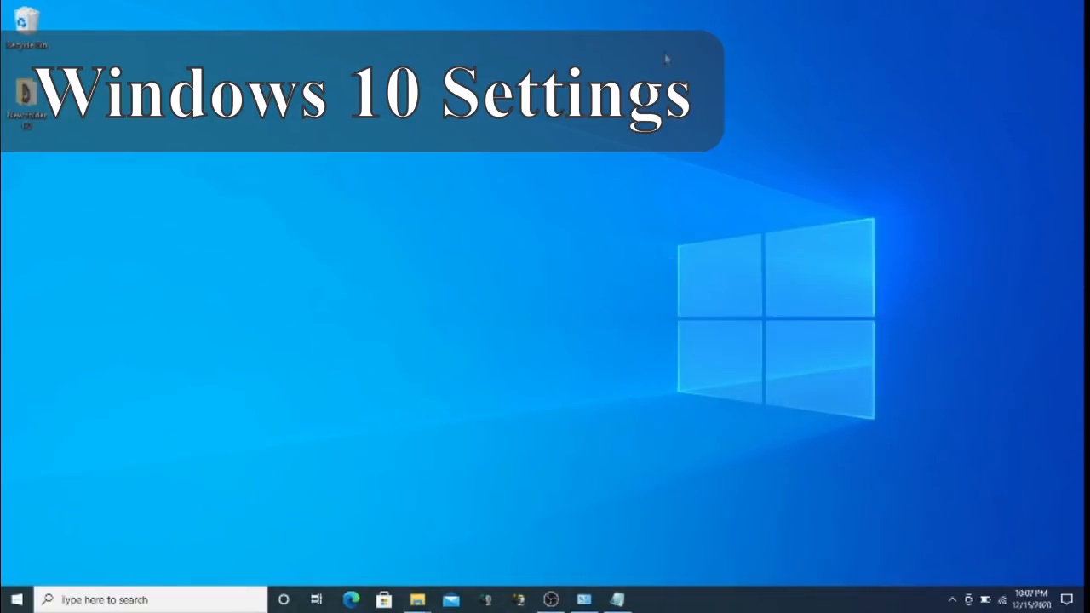
# Open Sound settings from the desktop's Display settings and leave master volume at 100
pyautogui.rightClick(424, 156)
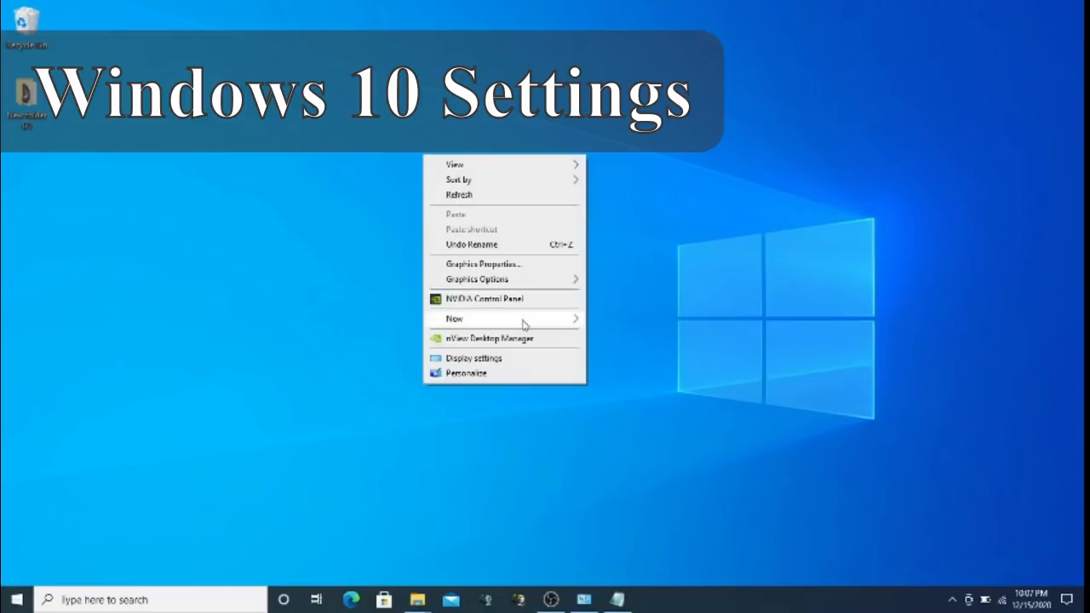
pyautogui.click(496, 359)
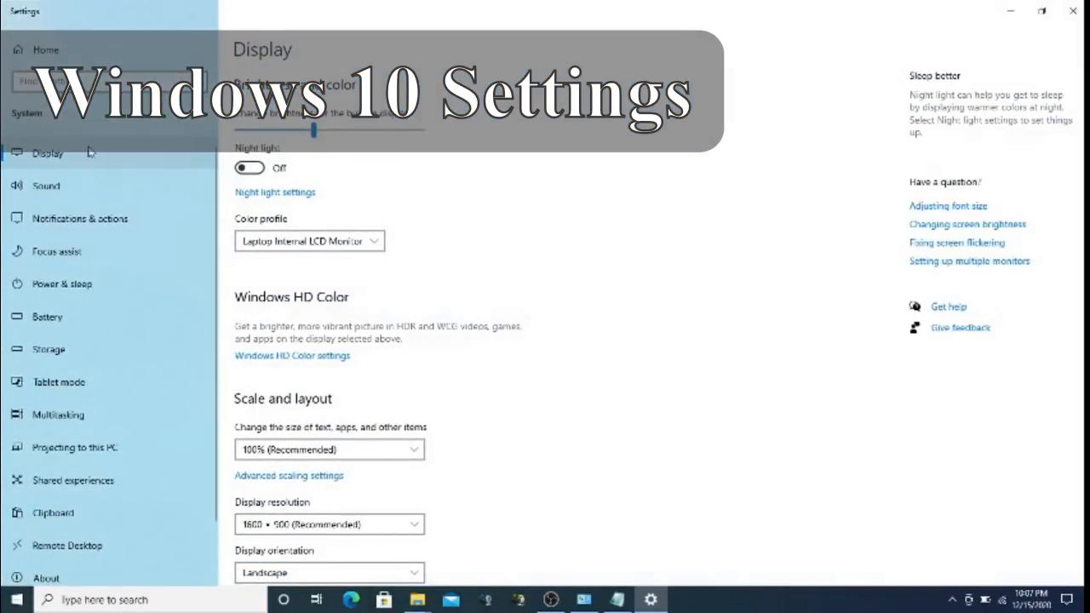
pyautogui.click(59, 185)
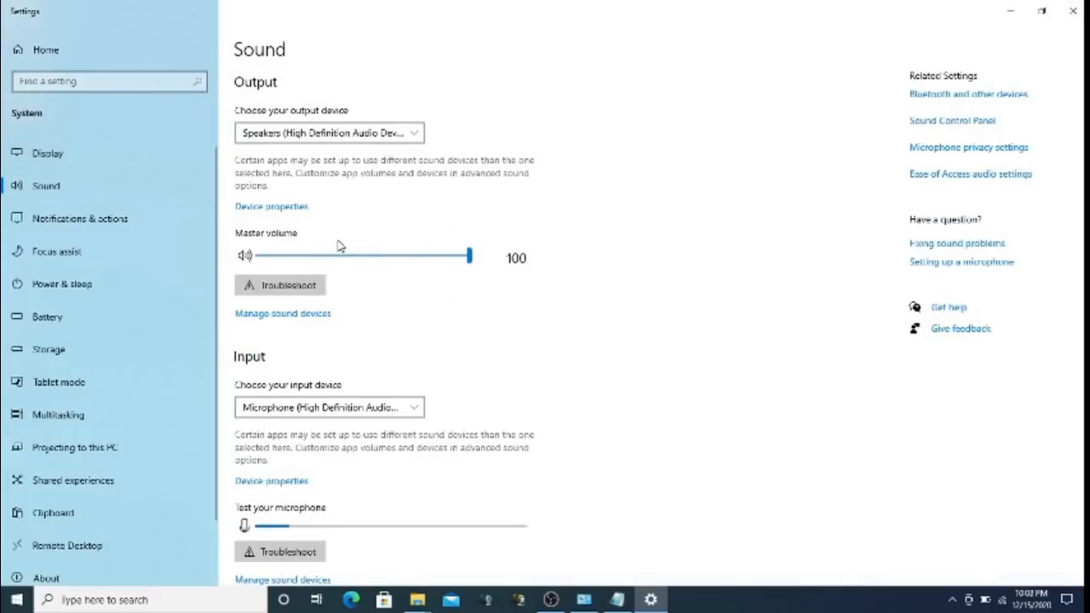
pyautogui.click(368, 256)
pyautogui.moveTo(369, 256); pyautogui.dragTo(487, 249)
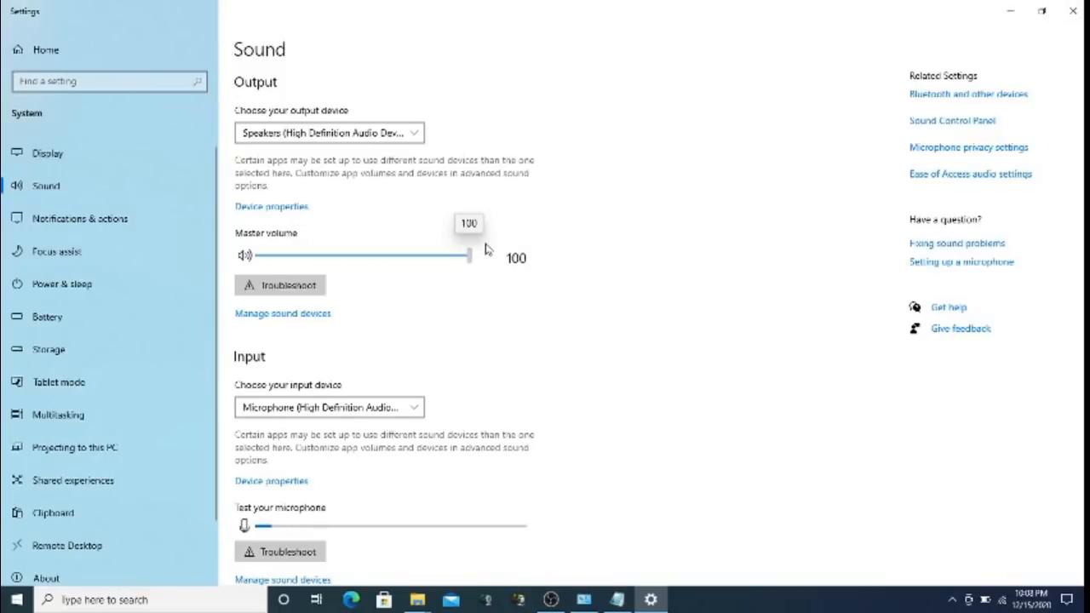
# Keep Speakers as output and Microphone as input, then view the sound device list and return
pyautogui.click(415, 134)
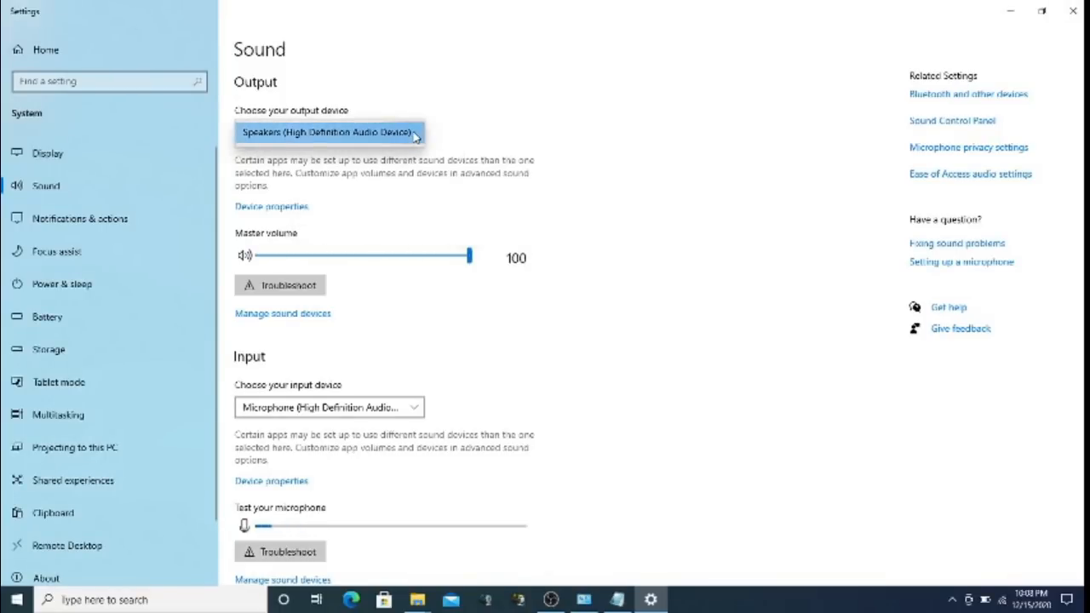
pyautogui.click(415, 134)
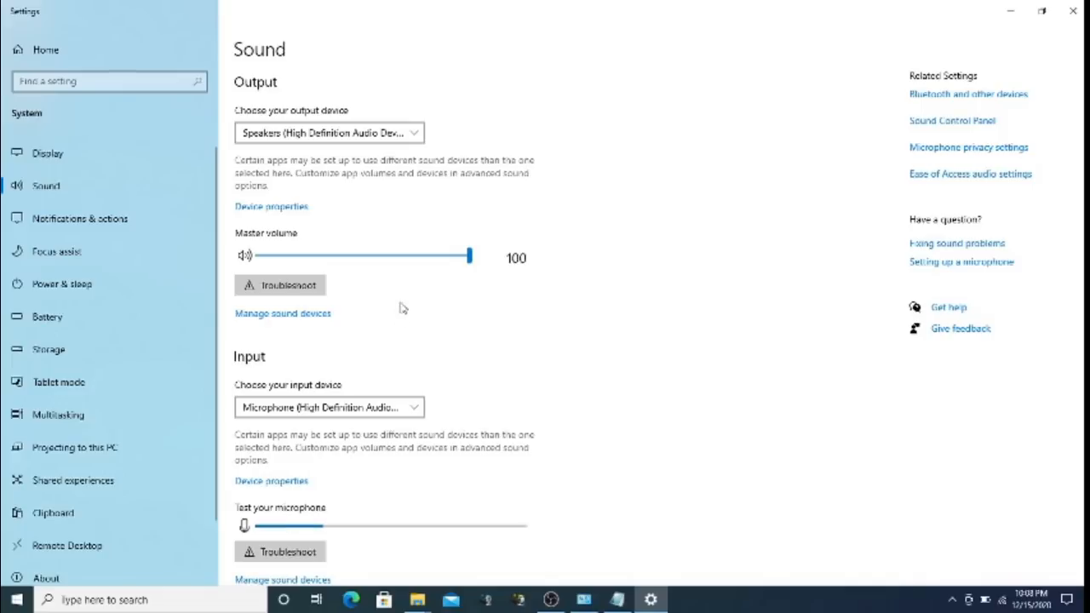
pyautogui.click(419, 411)
pyautogui.click(420, 411)
pyautogui.scroll(-3, 996, 317)
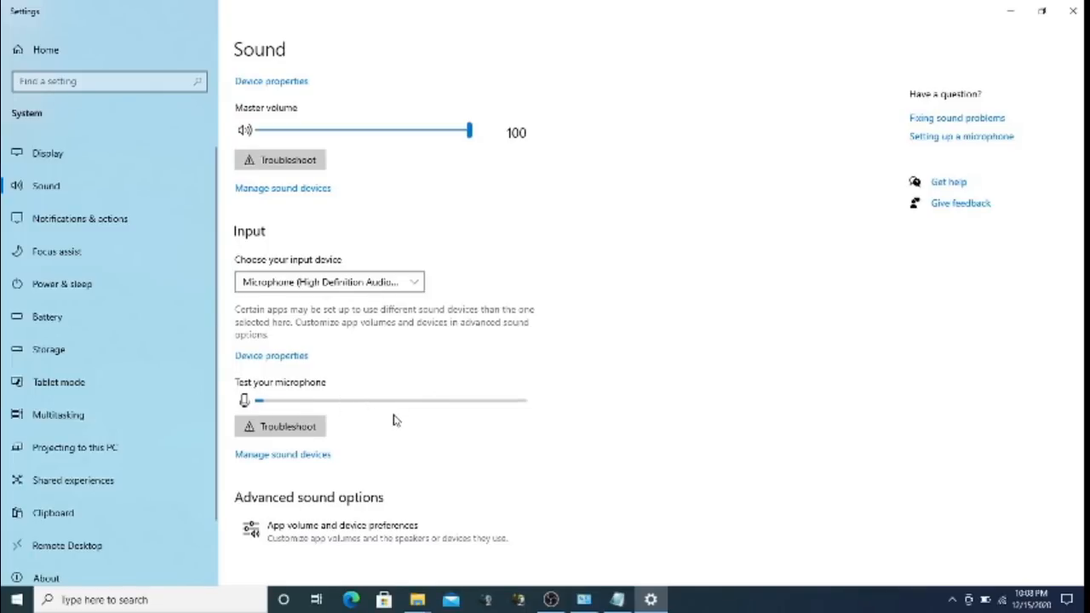
pyautogui.click(312, 457)
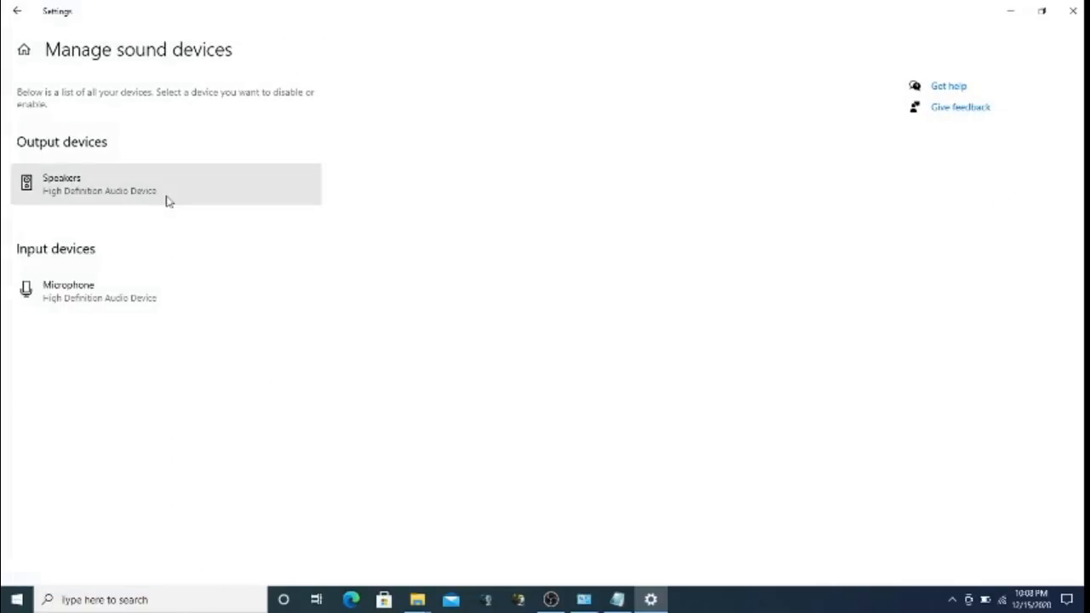
pyautogui.click(17, 10)
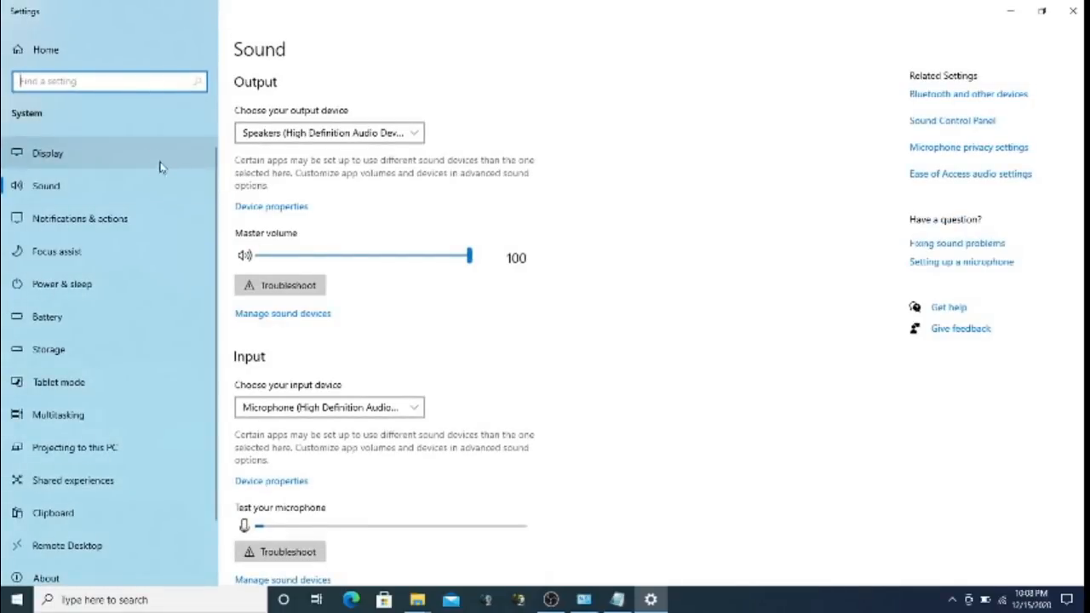
# Browse Notifications, Power & sleep (5-minute battery screen timeout kept), Battery and Tablet mode pages
pyautogui.click(107, 223)
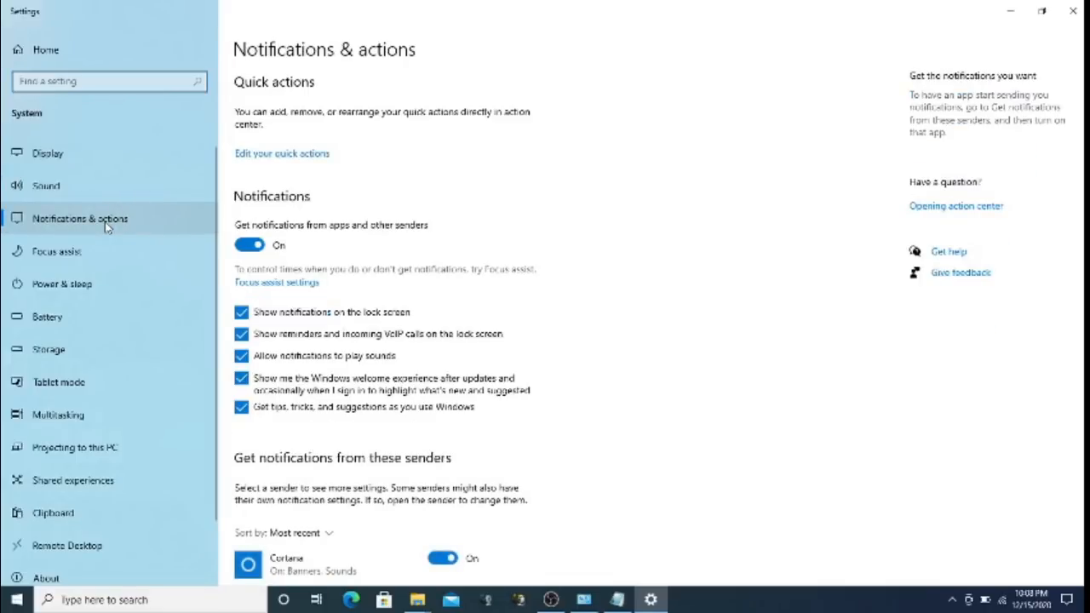
pyautogui.click(83, 286)
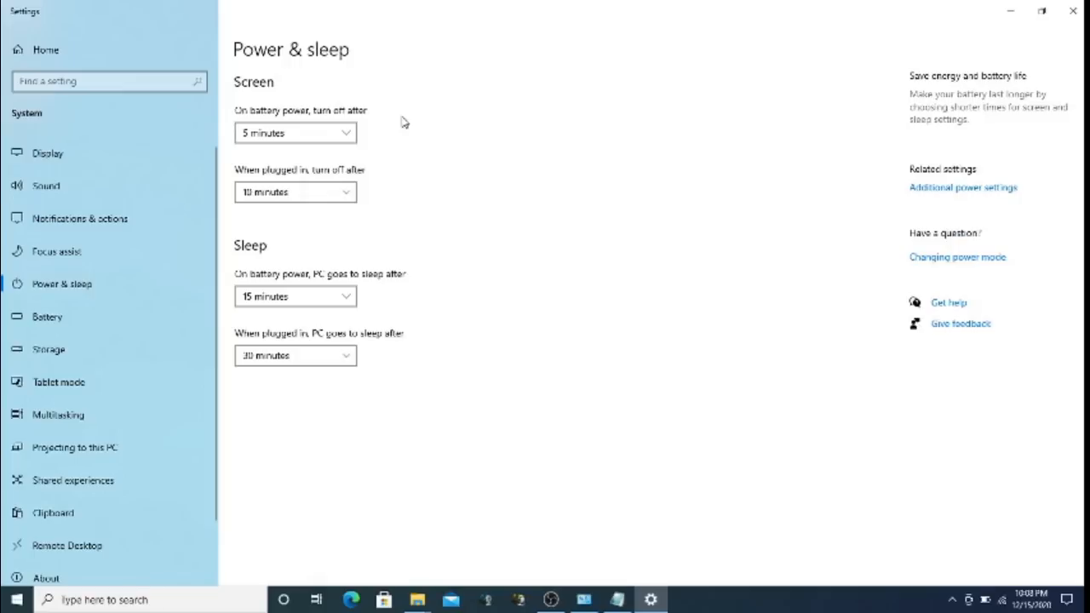
pyautogui.click(345, 134)
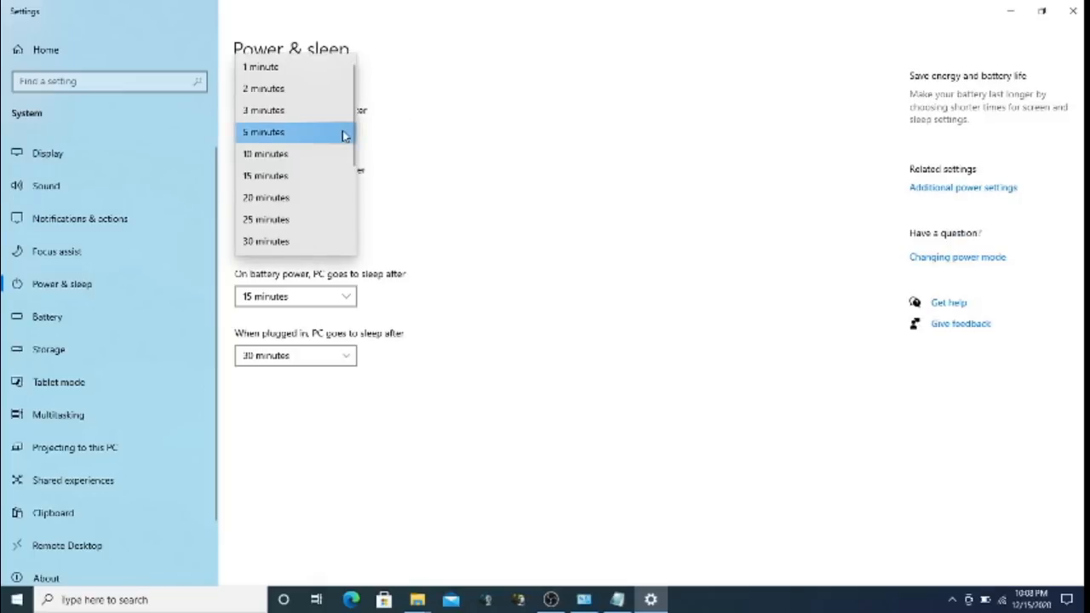
pyautogui.click(464, 147)
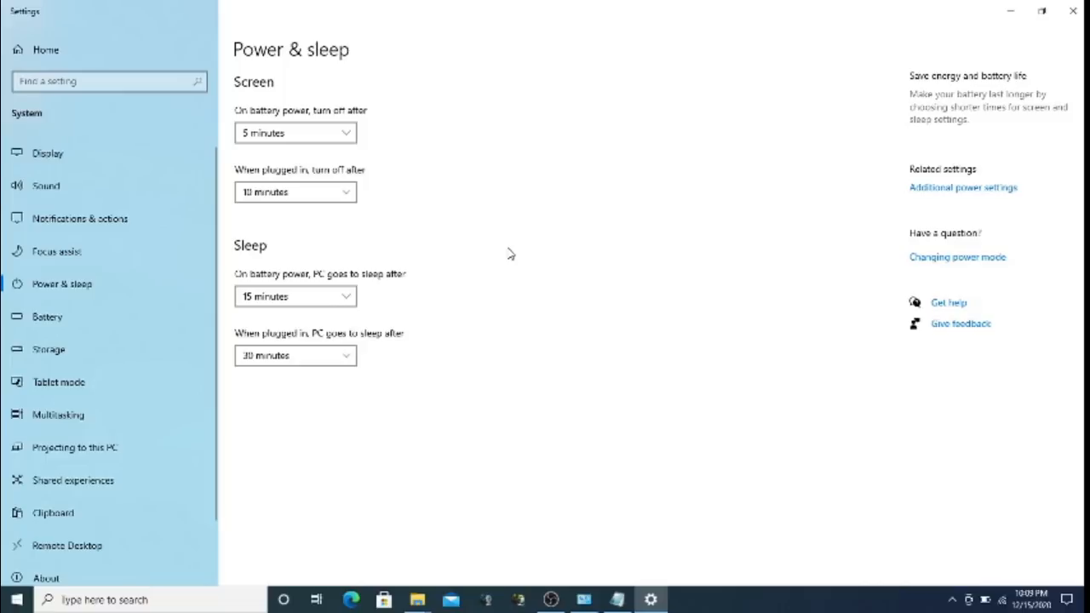
pyautogui.click(75, 316)
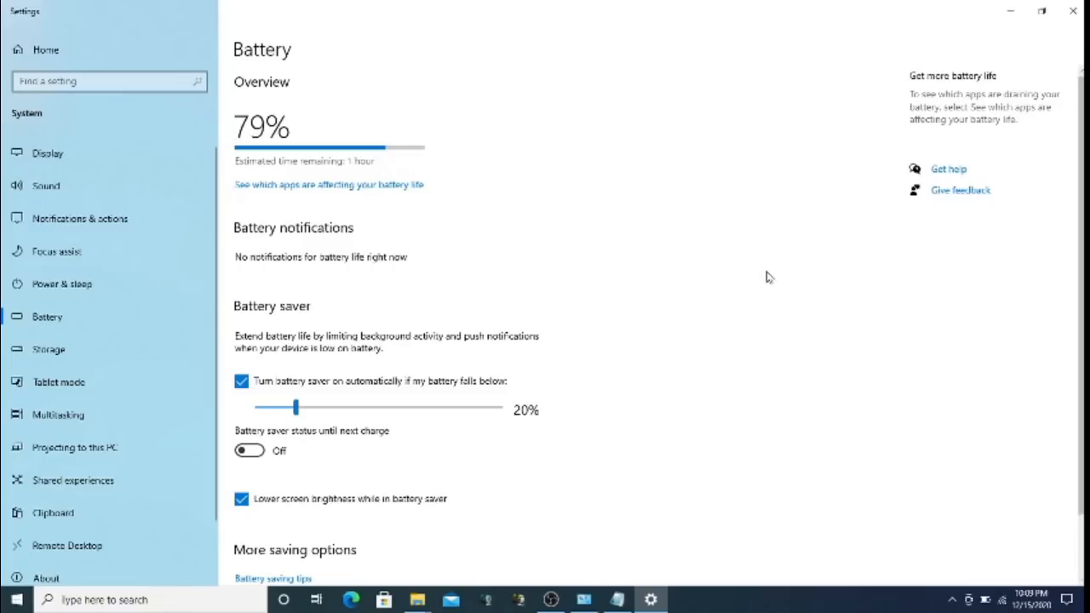
pyautogui.click(113, 388)
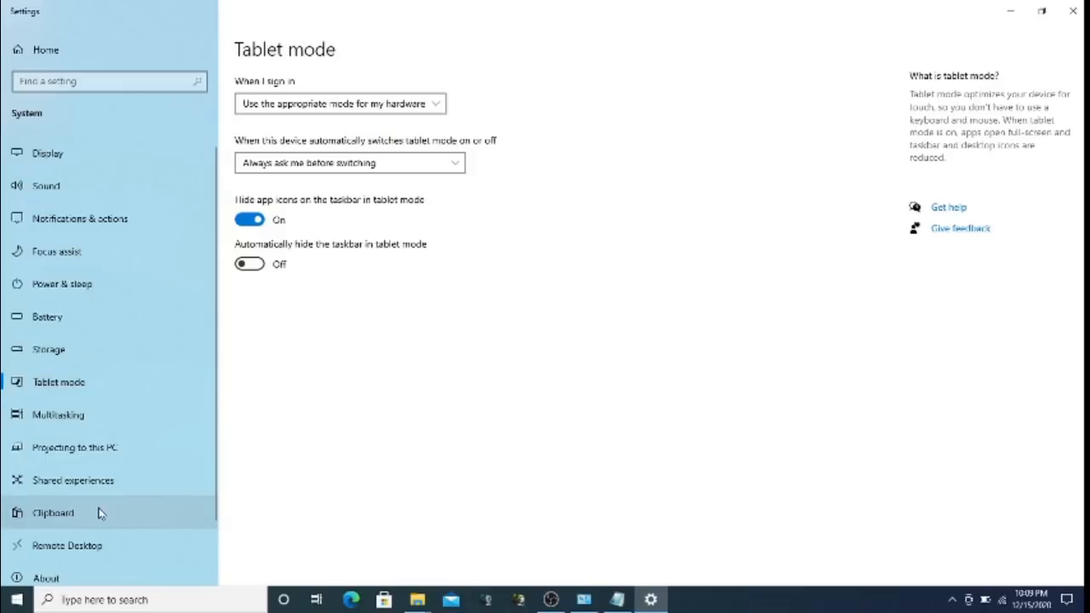
# Browse the Remote Desktop, Display, Sound, Notifications & actions, Focus assist, Power & sleep and Storage pages
pyautogui.click(94, 546)
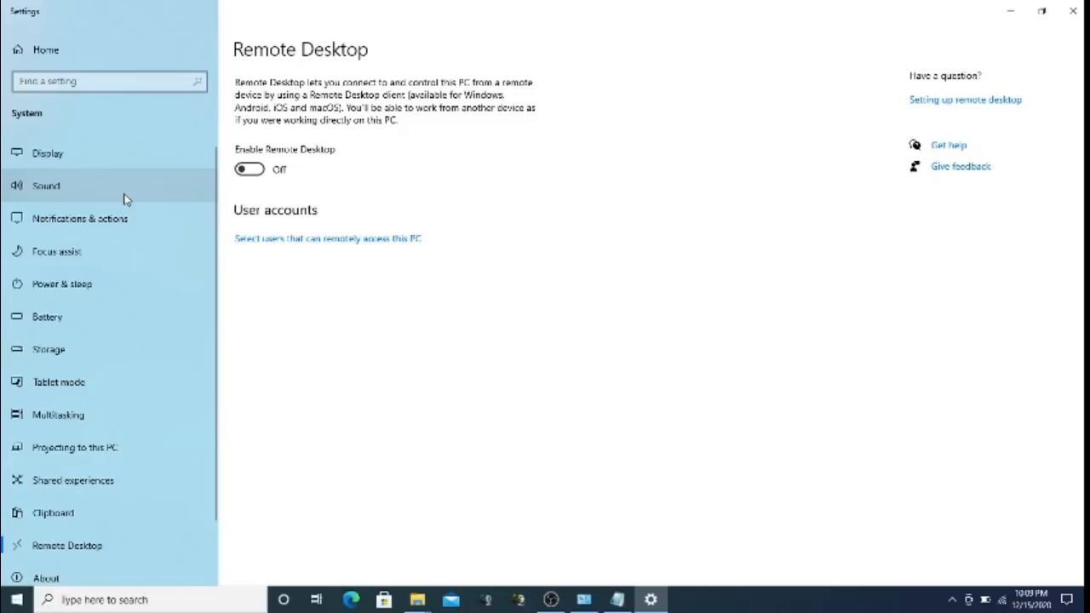
pyautogui.click(118, 161)
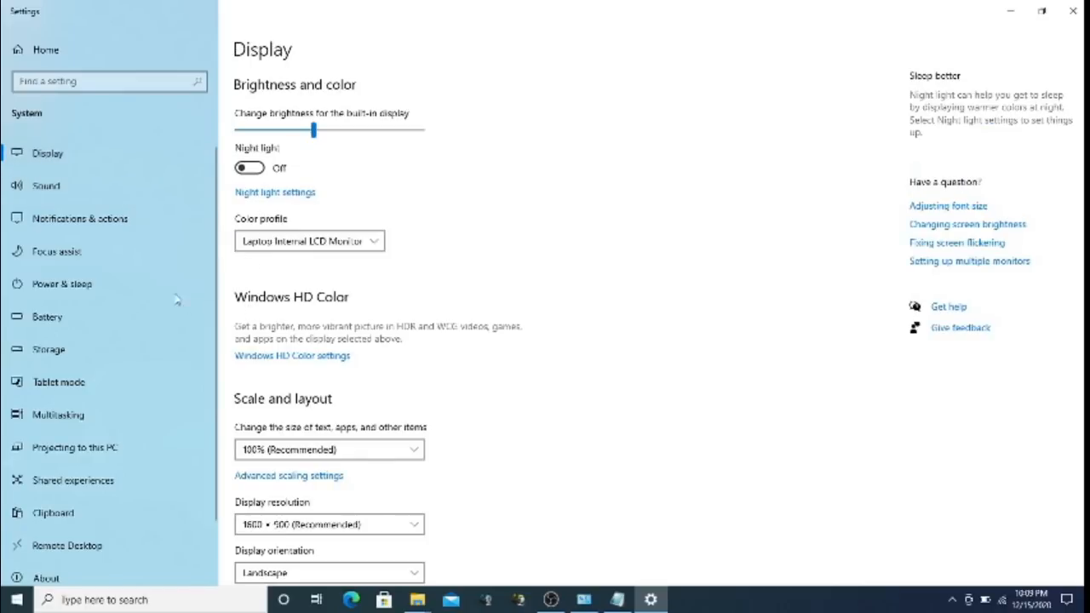
pyautogui.click(128, 193)
pyautogui.click(113, 220)
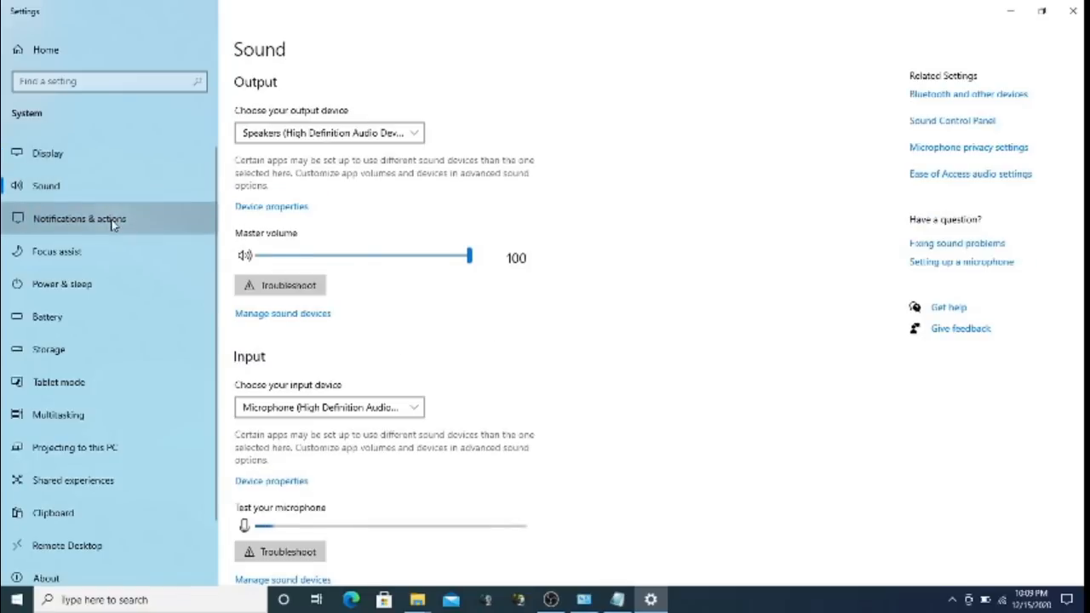
pyautogui.click(92, 253)
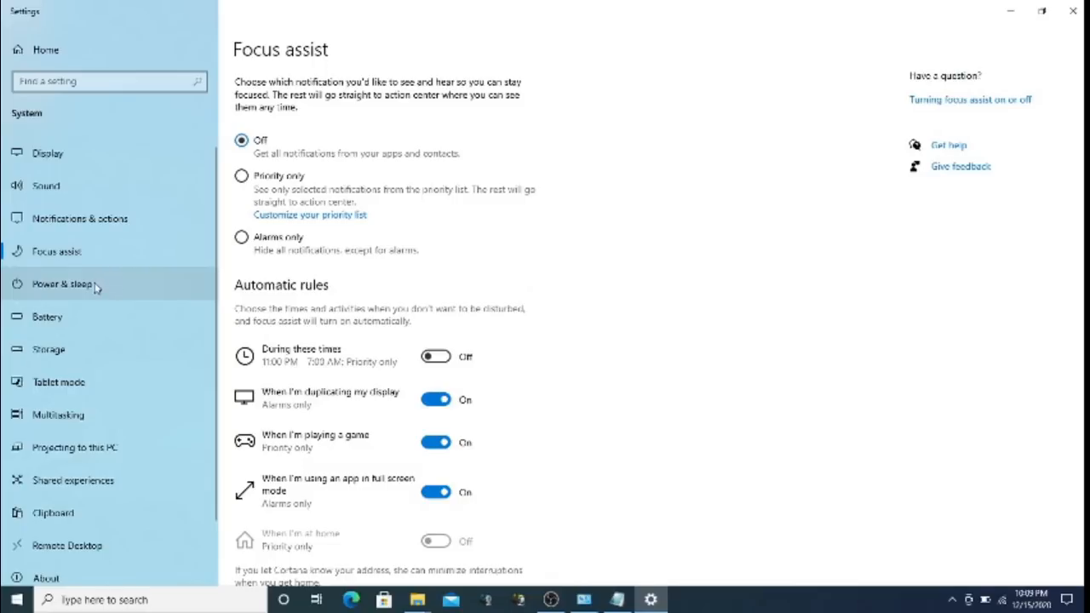
pyautogui.click(97, 287)
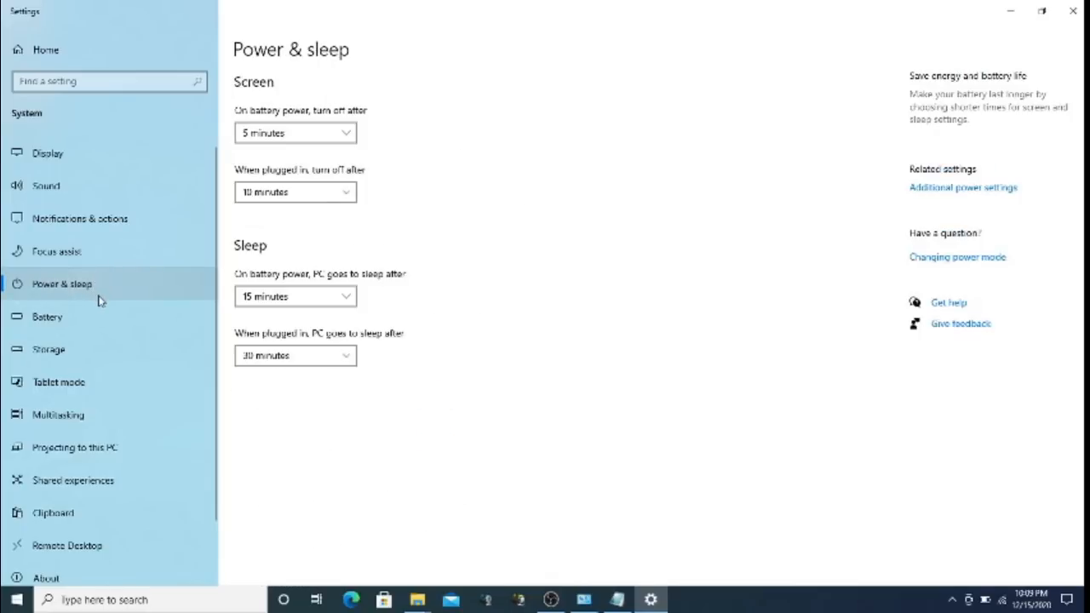
pyautogui.click(82, 352)
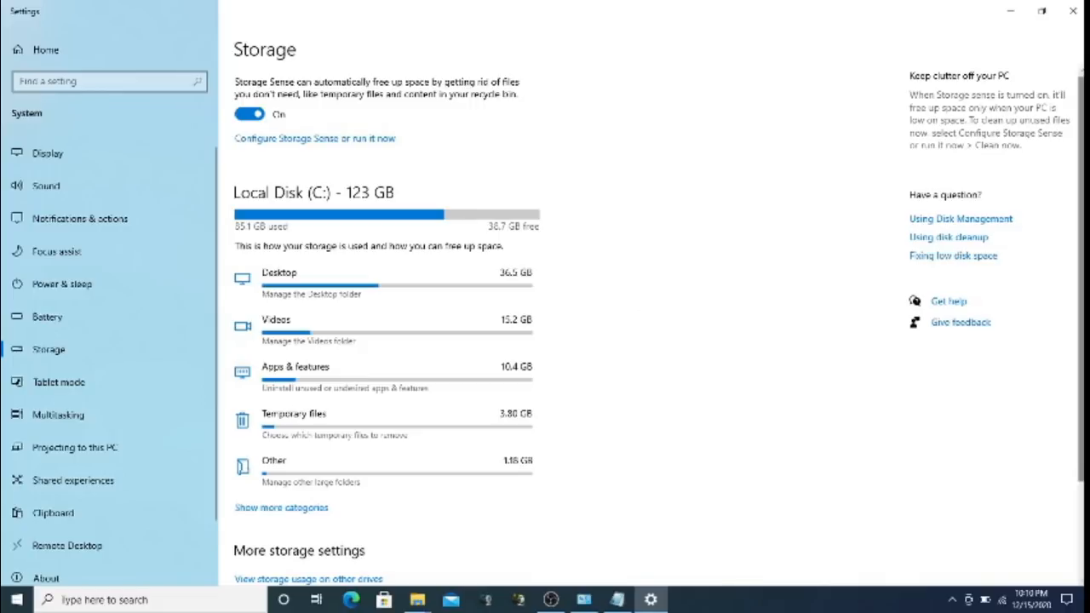
# Scroll down the 123 GB local disk's storage breakdown, then close Settings
pyautogui.scroll(-3, 659, 325)
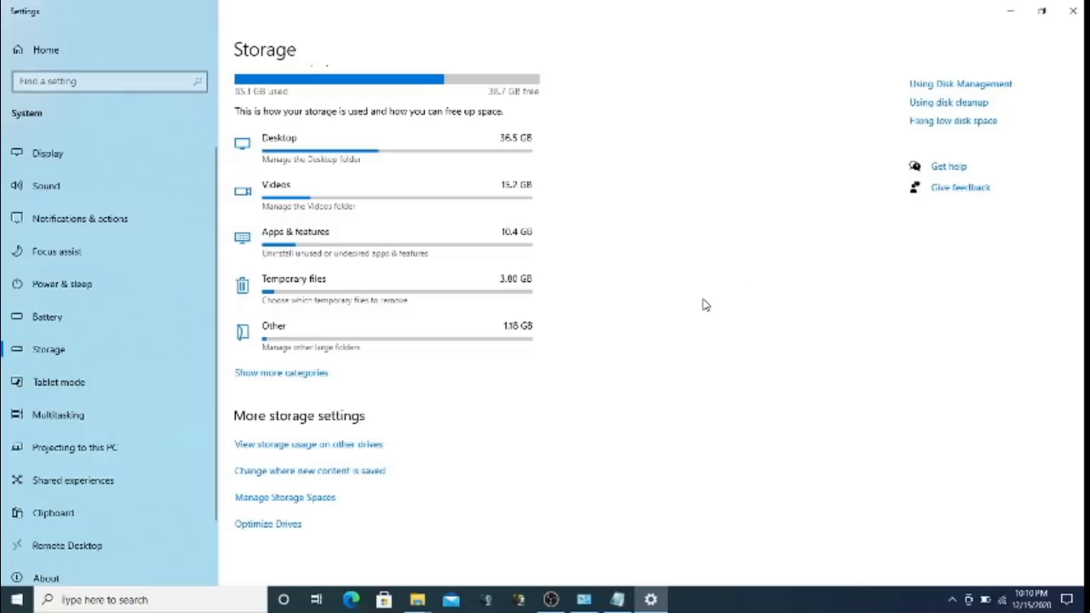
pyautogui.click(1075, 7)
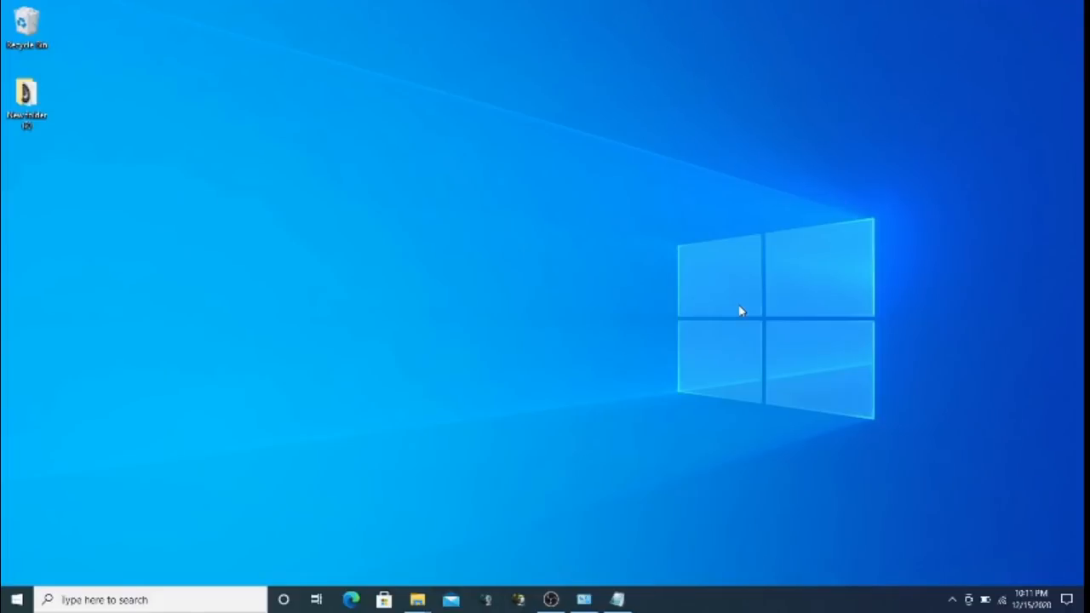
# Launch Event Viewer from the quick system-tools menu, maximize it and expand Windows Logs
pyautogui.click(551, 599)
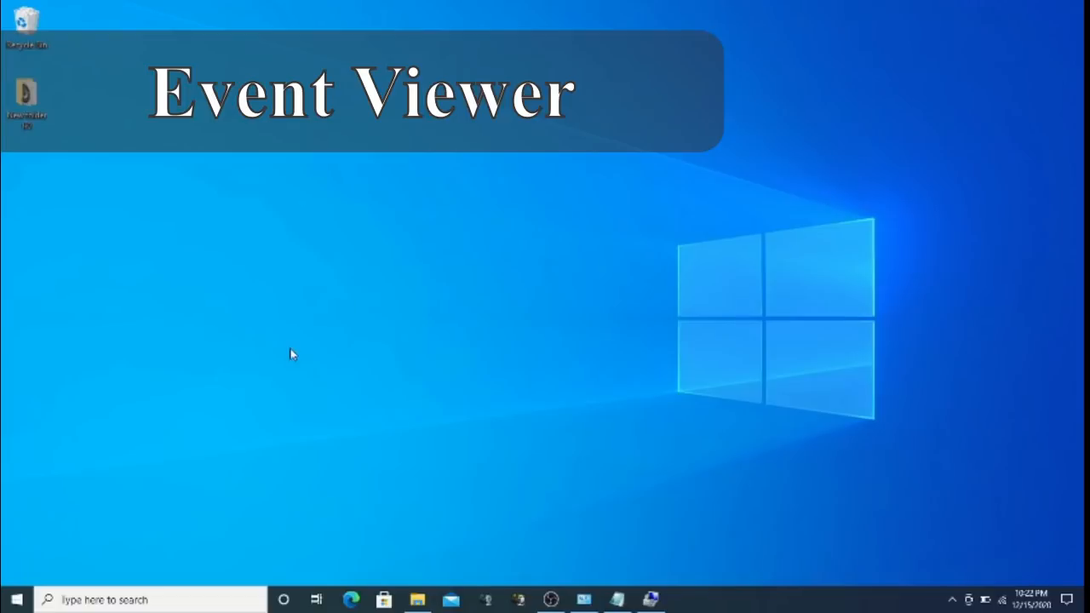
pyautogui.rightClick(8, 604)
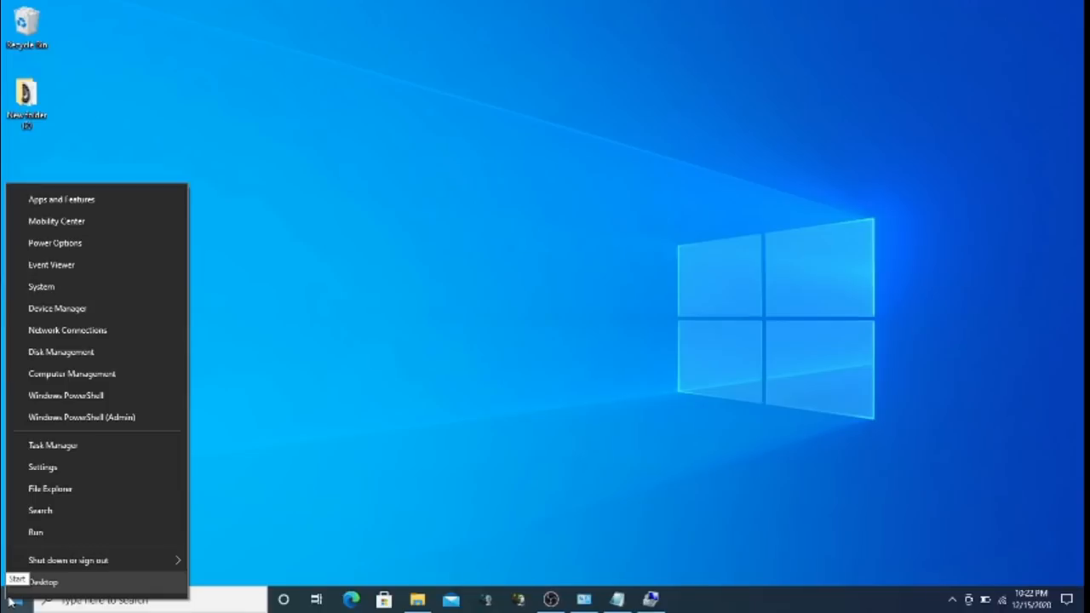
pyautogui.click(57, 266)
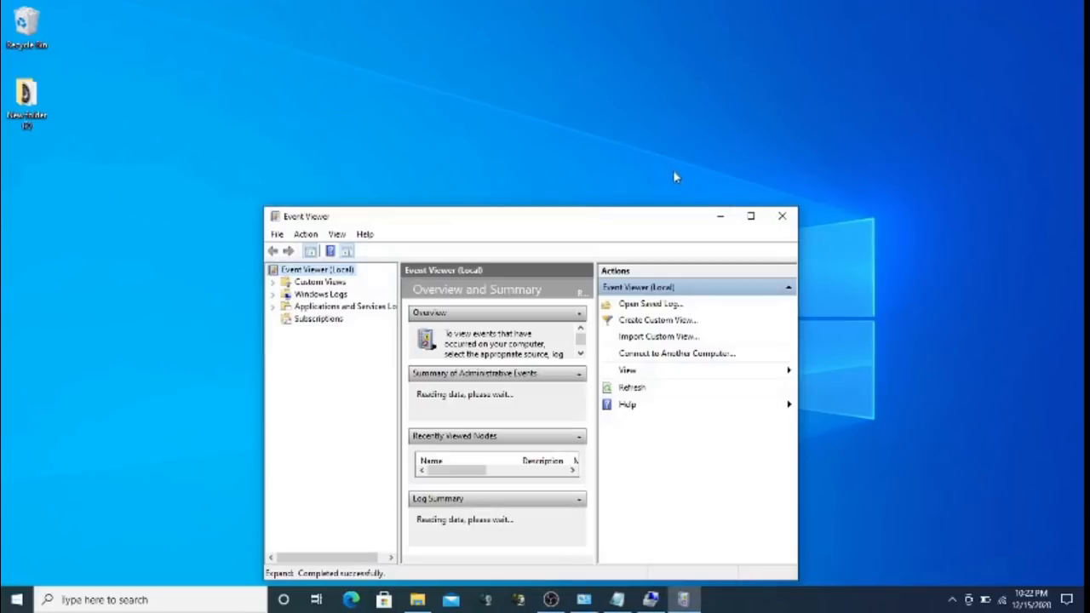
pyautogui.click(752, 217)
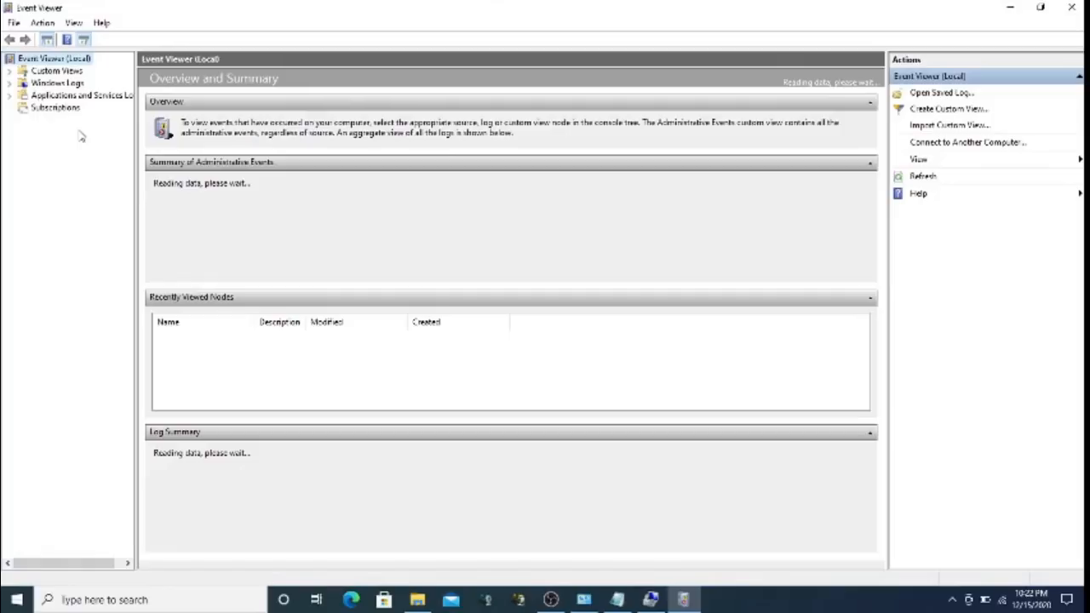
pyautogui.click(12, 85)
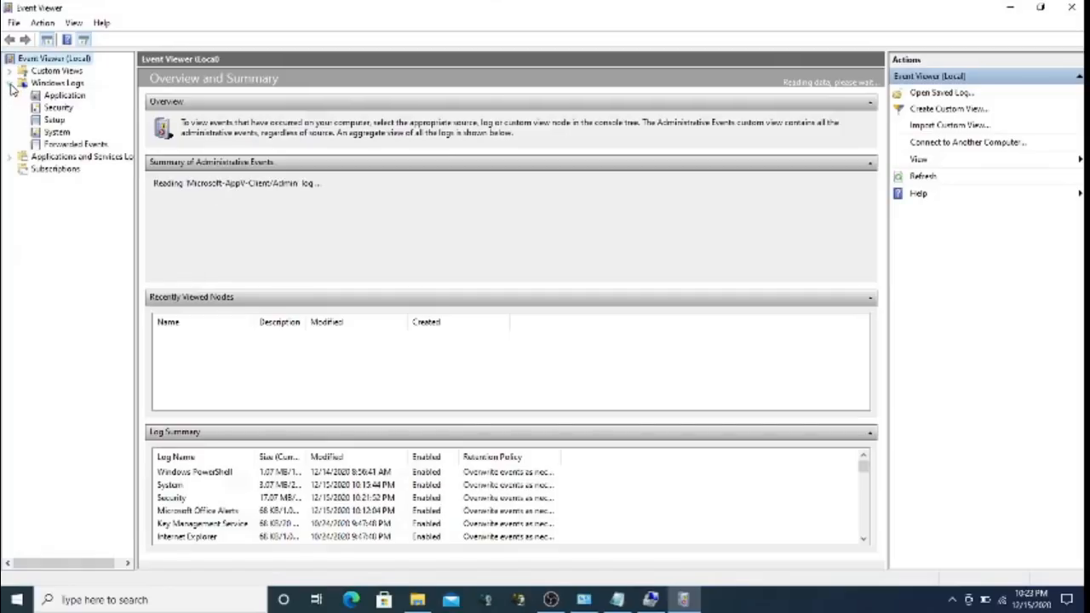
# Open the Application log and inspect the ESENT 455 error and the 8:41:03 PM error event
pyautogui.click(64, 97)
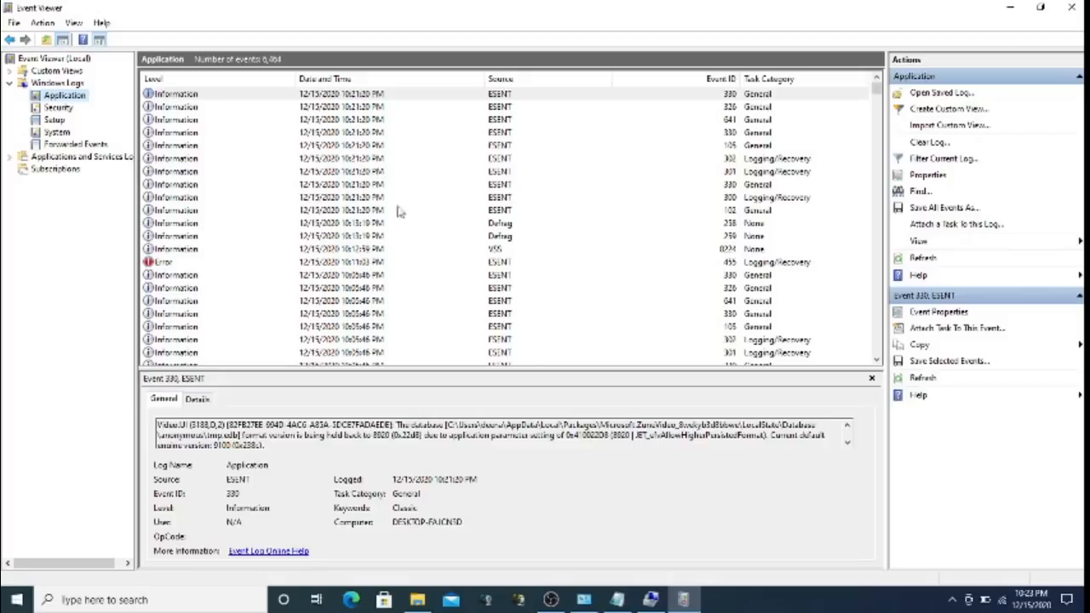
pyautogui.click(315, 264)
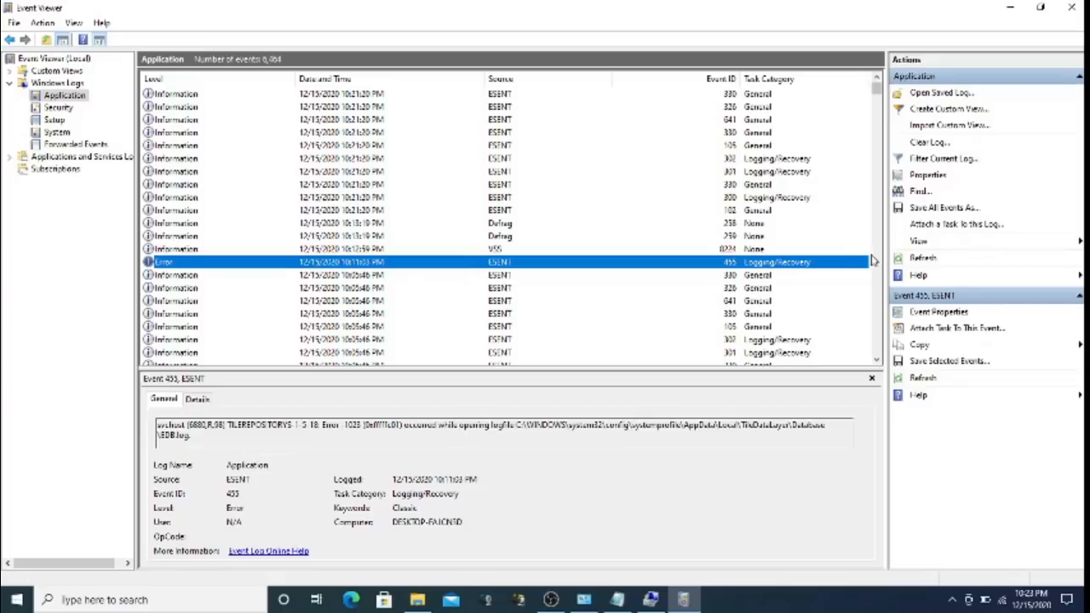
pyautogui.scroll(-10, 872, 260)
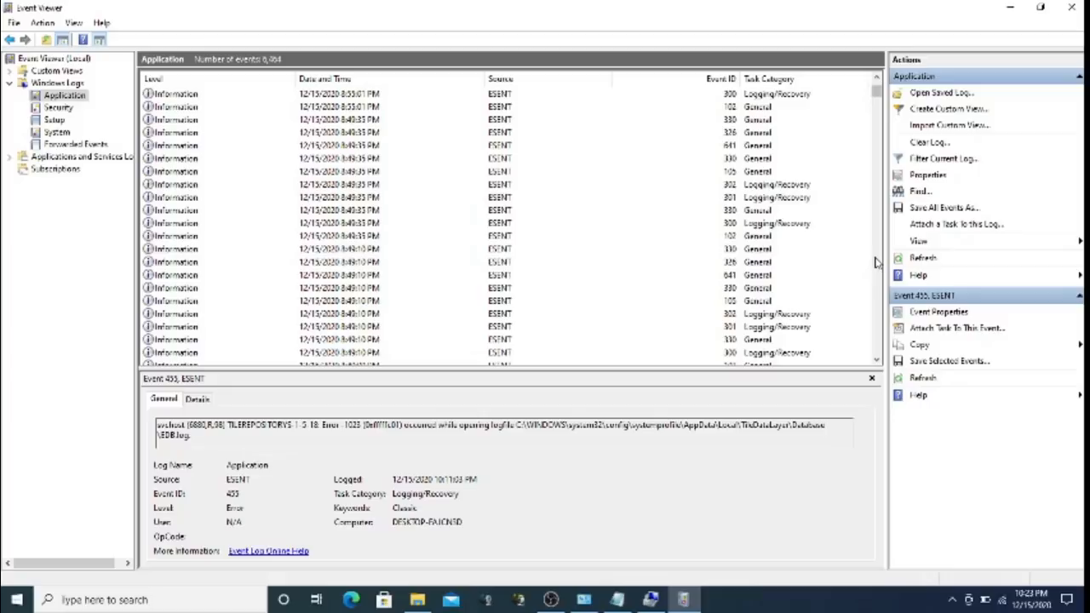
pyautogui.scroll(-10, 877, 261)
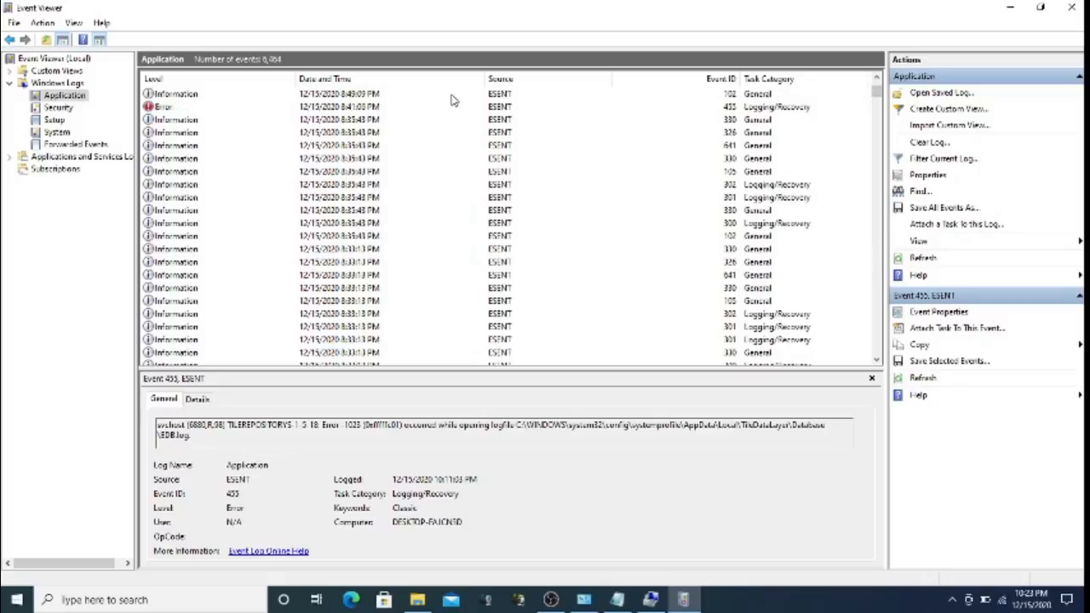
pyautogui.click(373, 110)
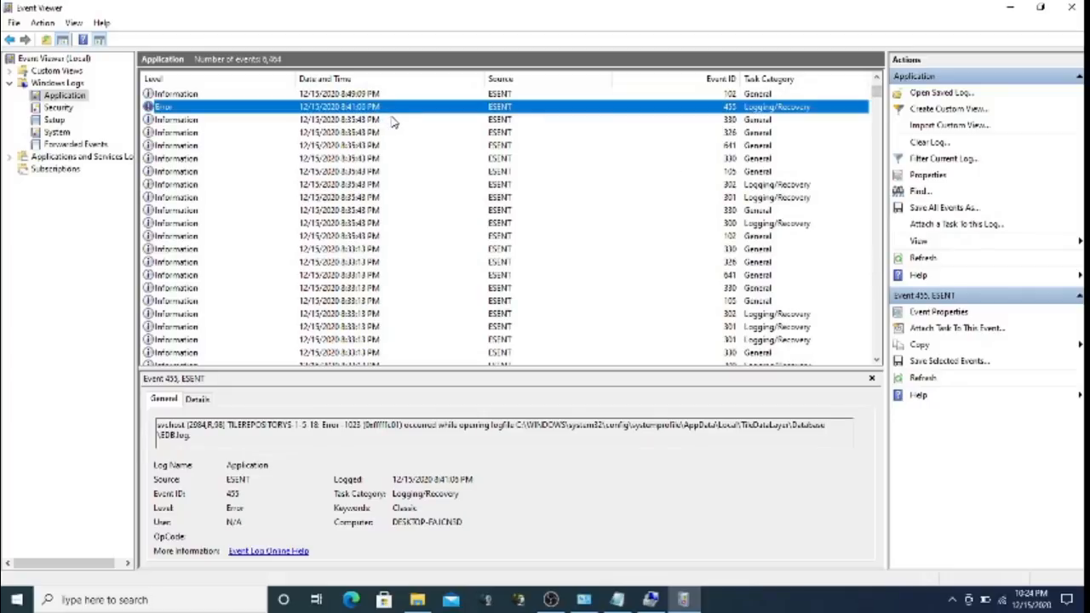
pyautogui.rightClick(80, 98)
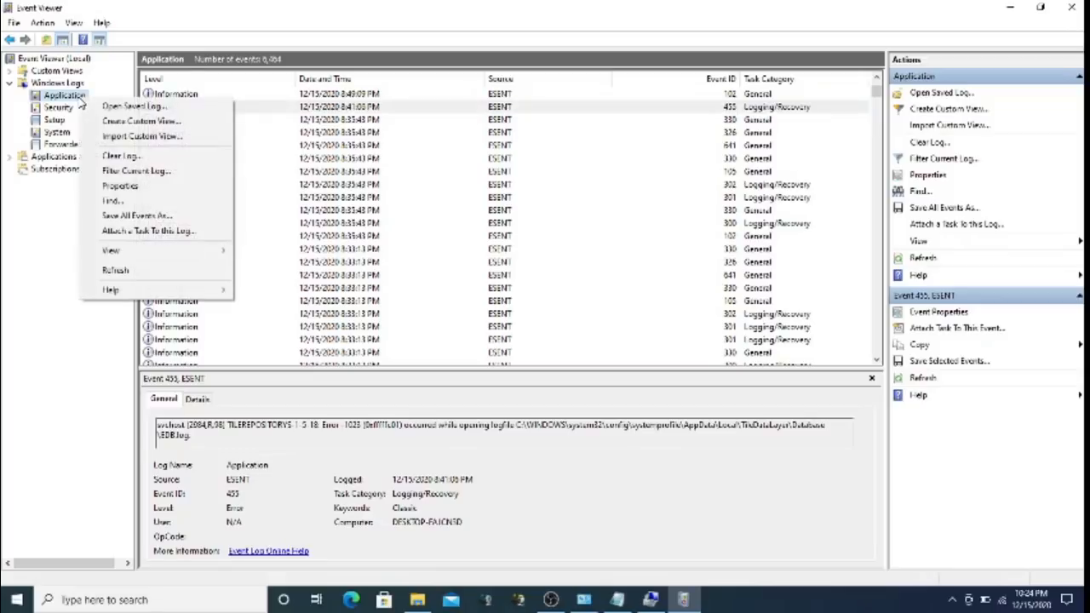
# Filter the Application log to Error-level events only
pyautogui.click(144, 176)
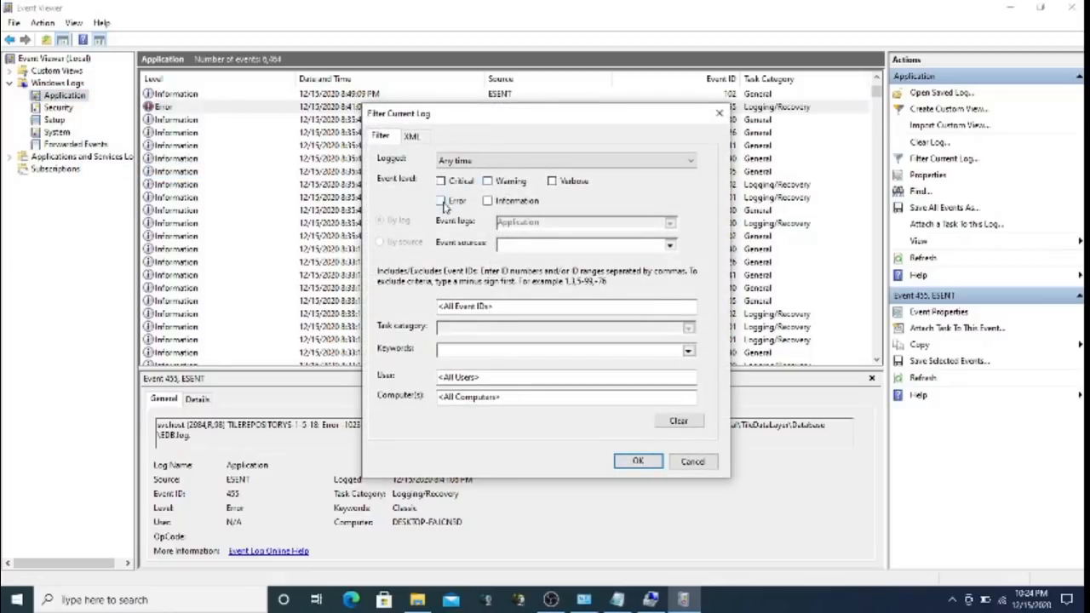
pyautogui.click(442, 202)
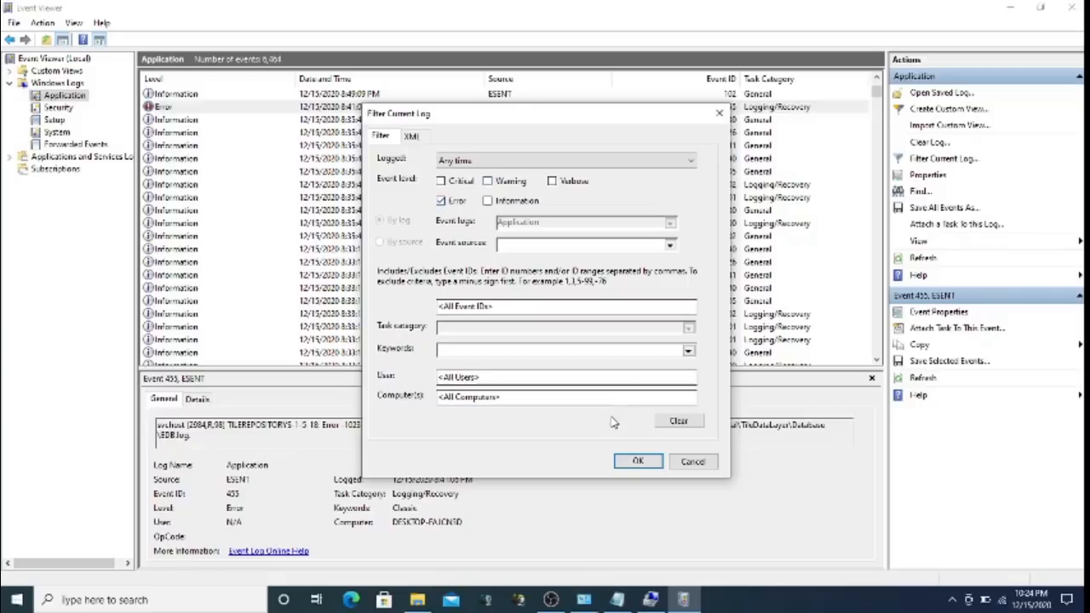
pyautogui.click(637, 462)
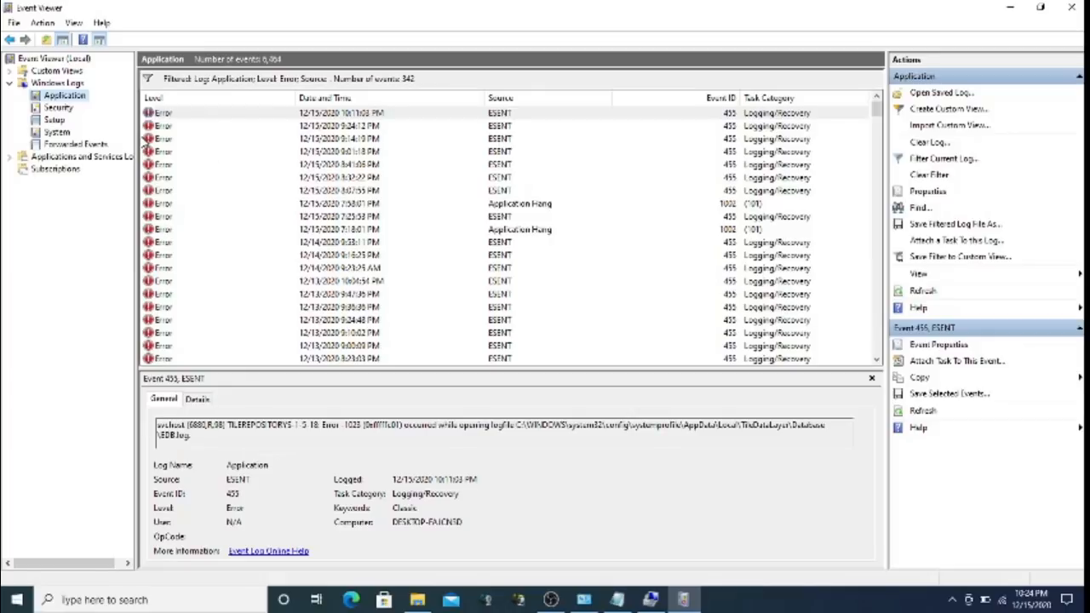
# Refilter the Application log to show Critical and Warning events instead of errors
pyautogui.rightClick(70, 95)
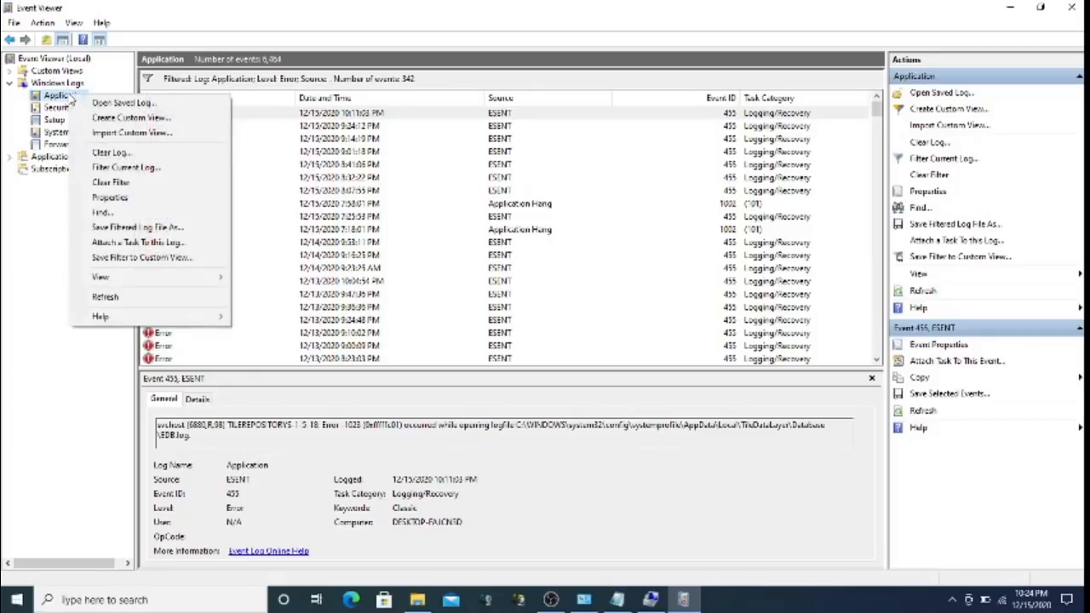
pyautogui.click(146, 168)
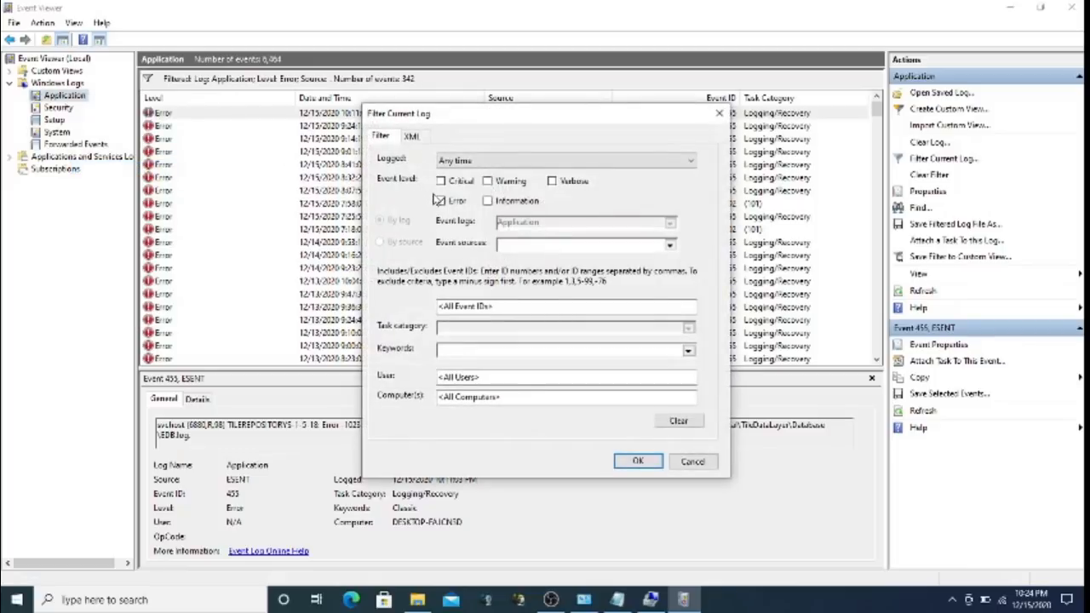
pyautogui.click(439, 200)
pyautogui.click(441, 181)
pyautogui.click(441, 180)
pyautogui.click(487, 181)
pyautogui.click(441, 181)
pyautogui.click(641, 460)
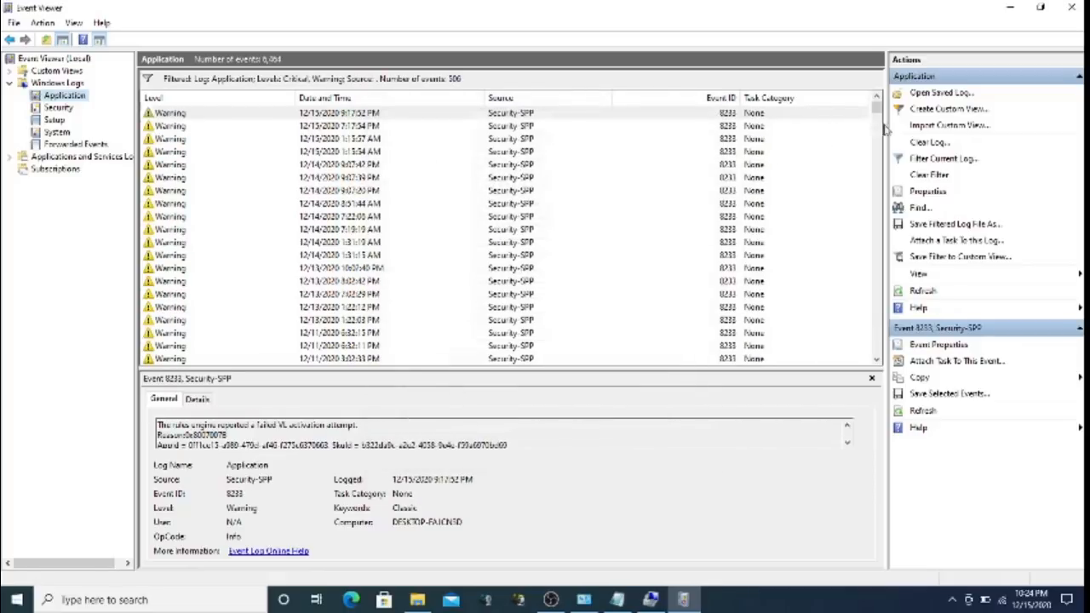
# Scroll through the 306 filtered events, then clear the filter to show all events
pyautogui.moveTo(877, 115); pyautogui.dragTo(878, 186)
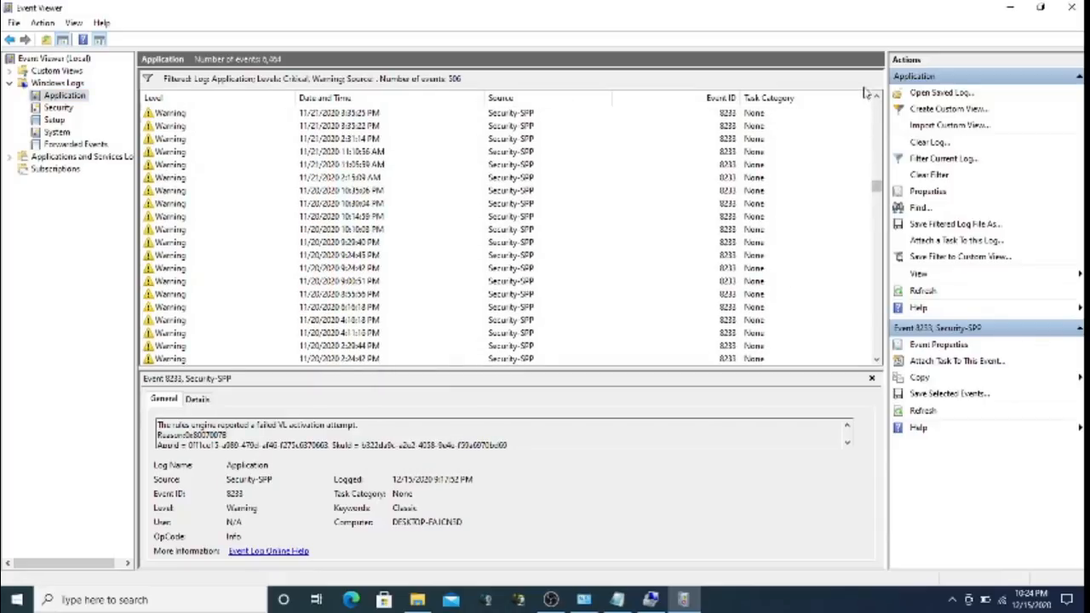
pyautogui.click(880, 116)
pyautogui.click(879, 116)
pyautogui.click(879, 116)
pyautogui.click(880, 116)
pyautogui.click(880, 117)
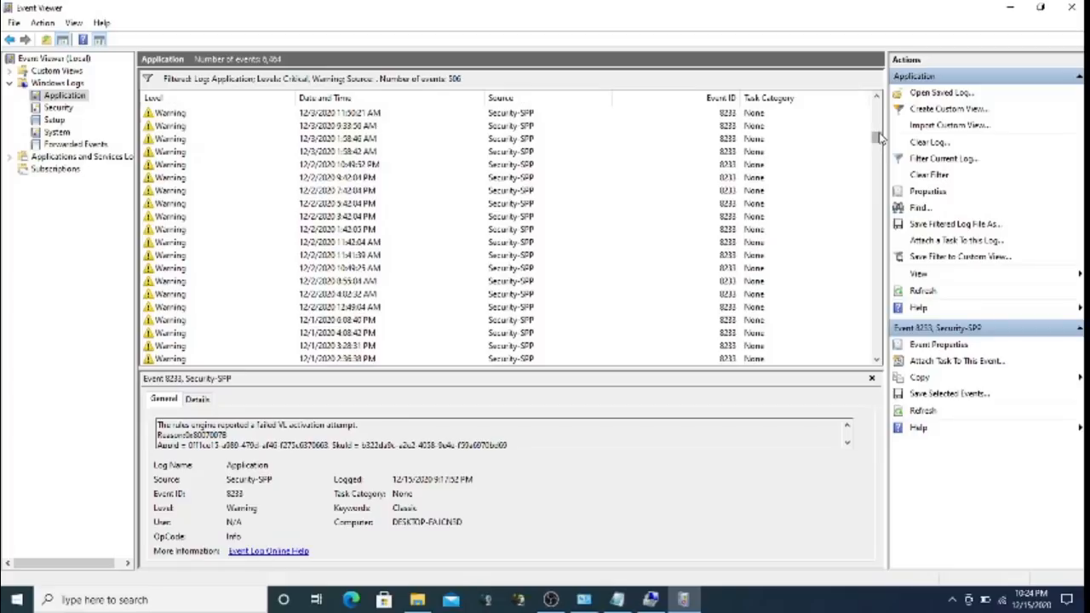
pyautogui.moveTo(880, 136); pyautogui.dragTo(877, 103)
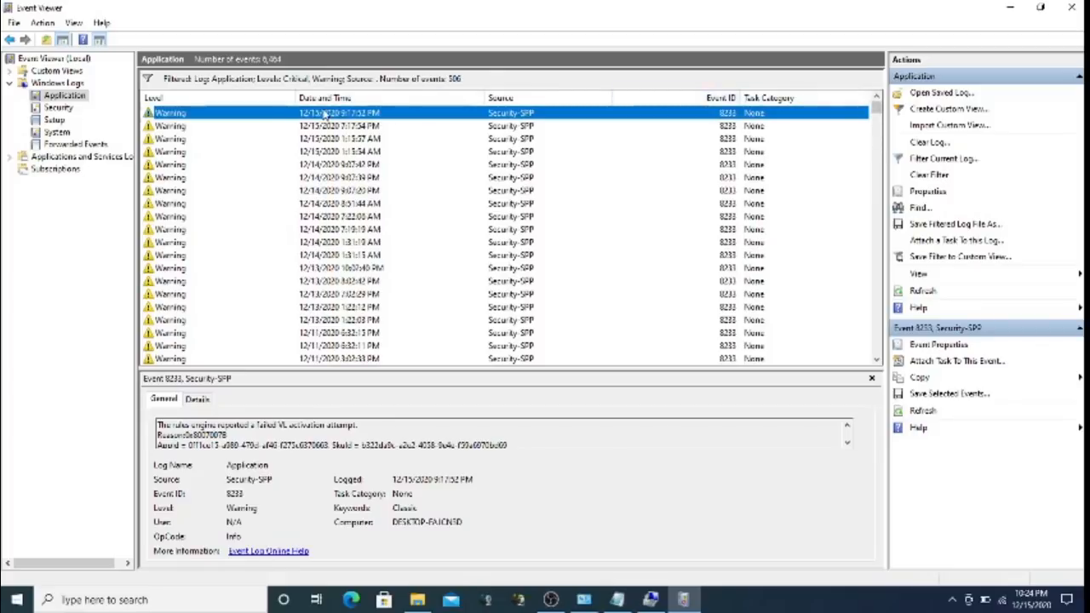
pyautogui.rightClick(66, 102)
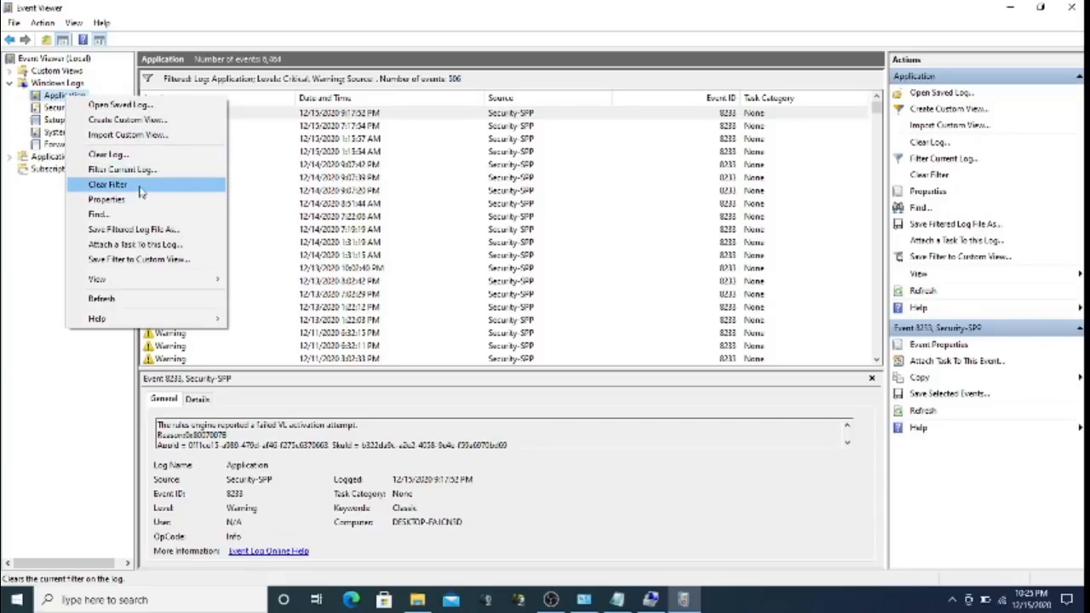
pyautogui.click(108, 185)
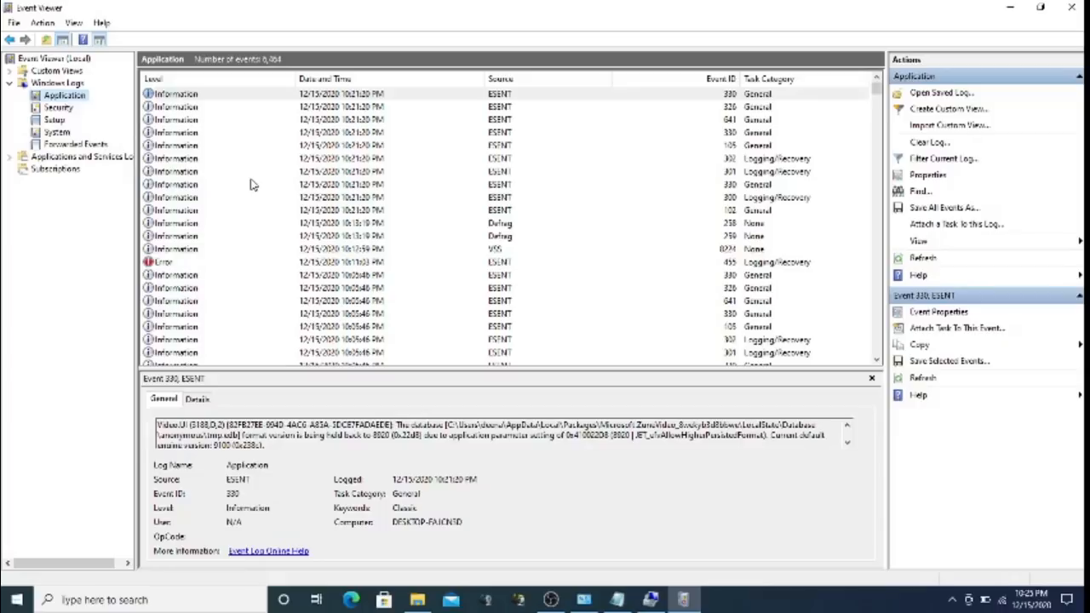
# Filter the Security log to event ID 4672, then clear the filter to list all 22,391 events
pyautogui.click(58, 108)
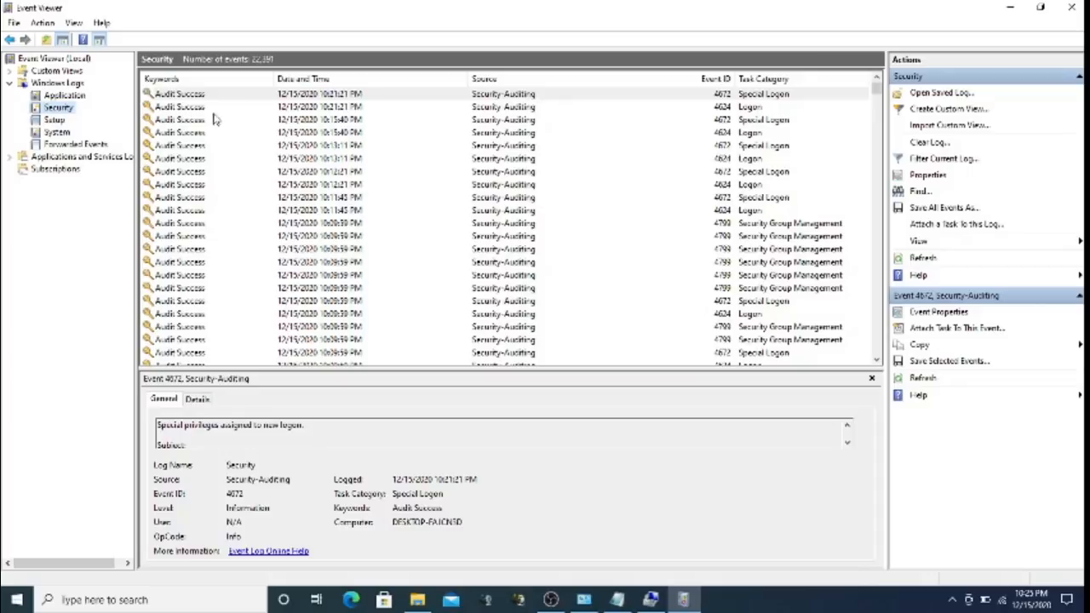
pyautogui.rightClick(68, 111)
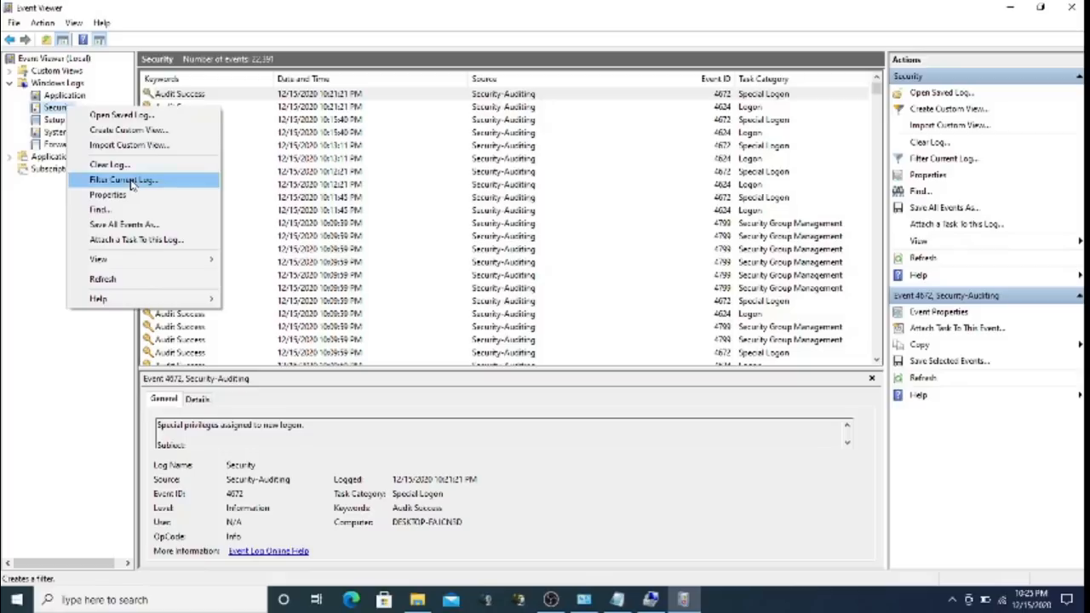
pyautogui.click(130, 181)
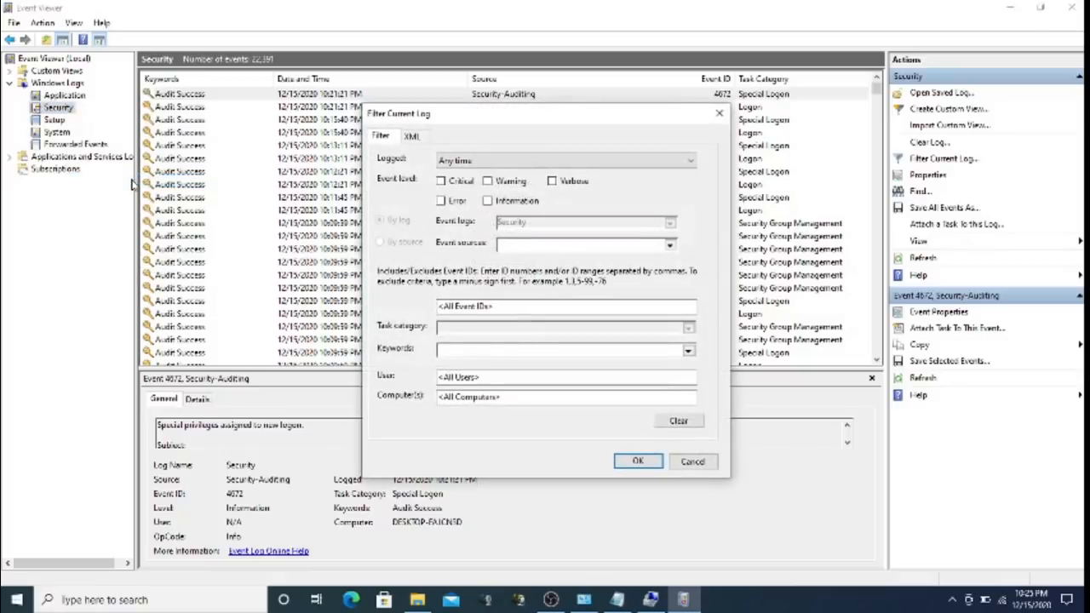
pyautogui.click(522, 308)
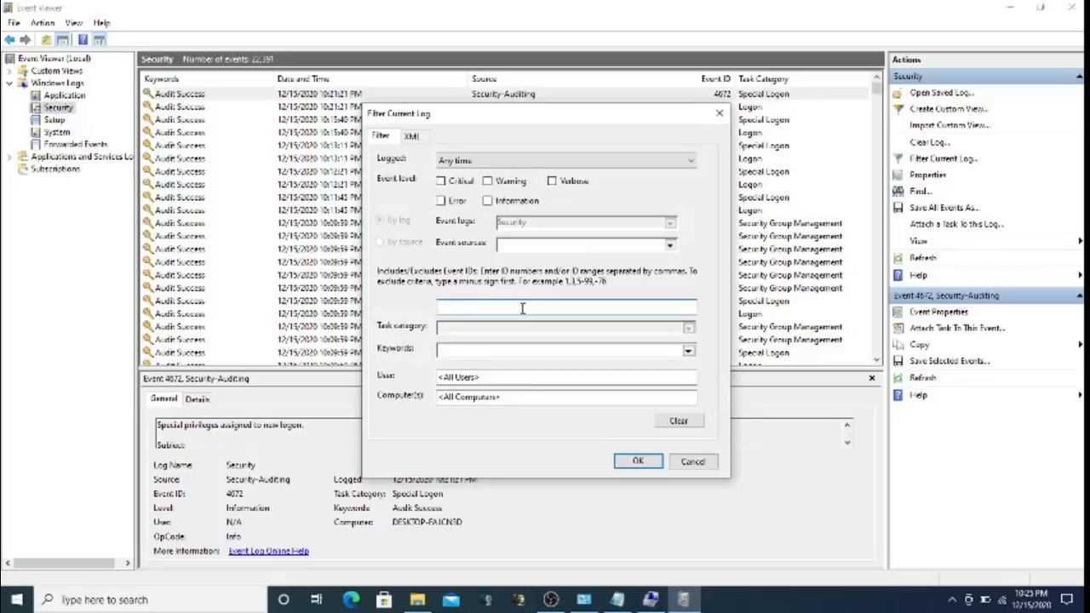
pyautogui.write('4672')
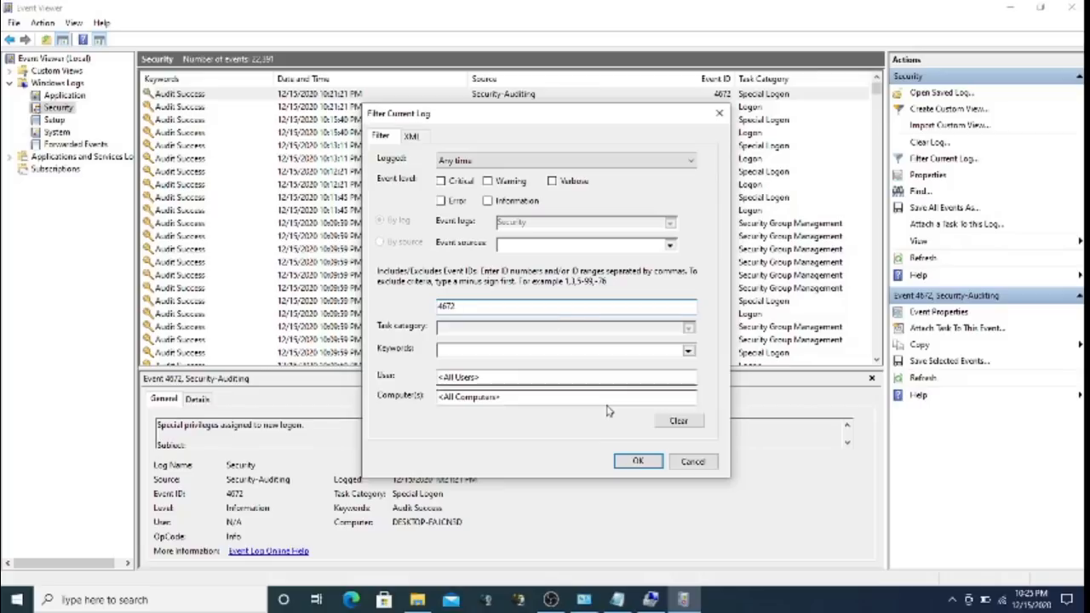
pyautogui.click(638, 461)
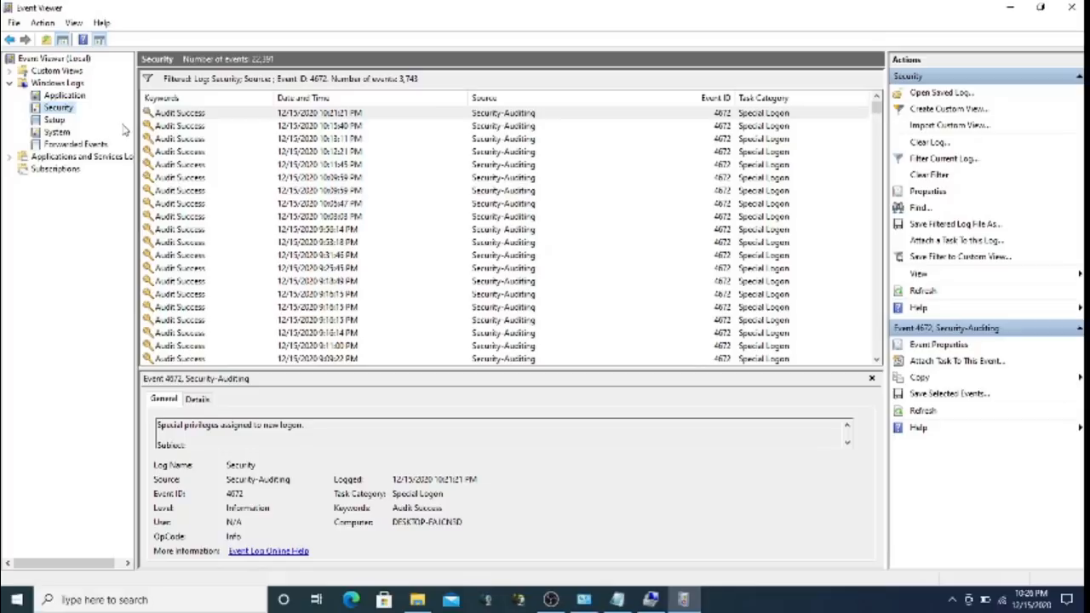
pyautogui.rightClick(62, 111)
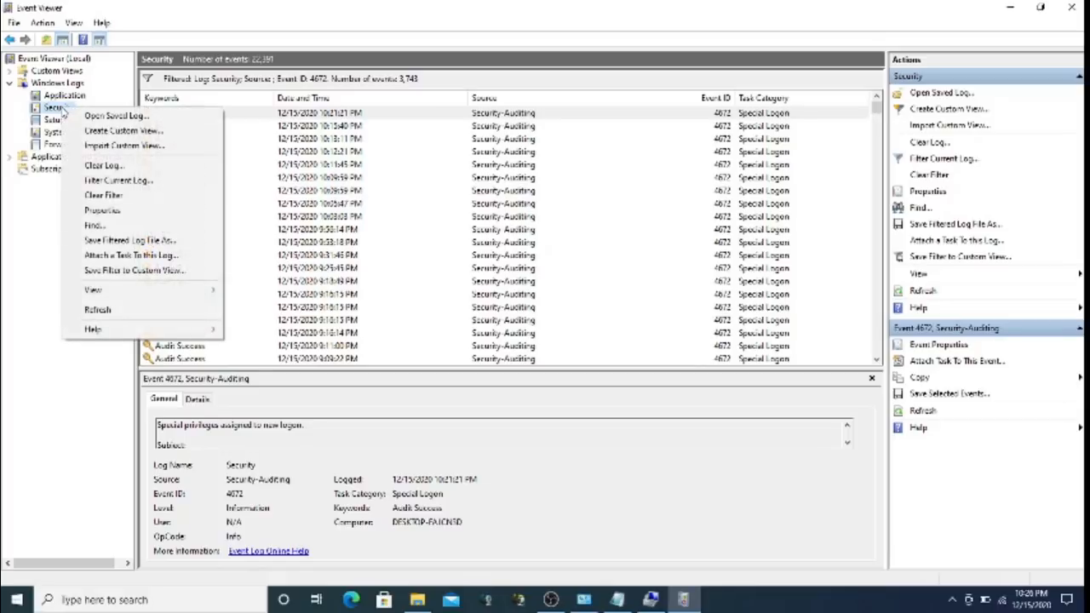
pyautogui.click(116, 196)
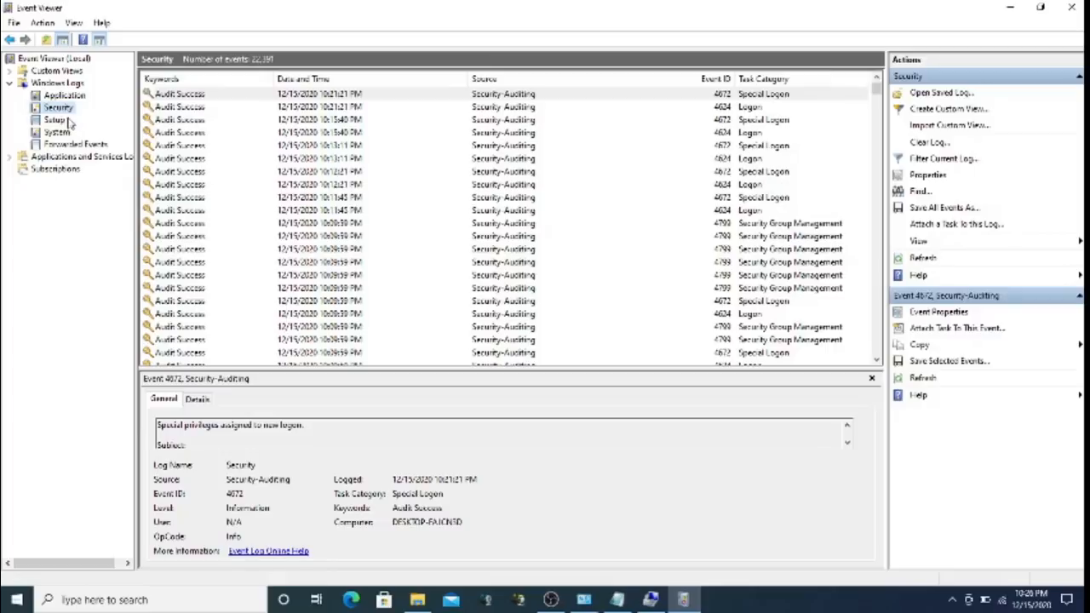
# Switch to the System log and page down through its 5,320 events
pyautogui.click(63, 122)
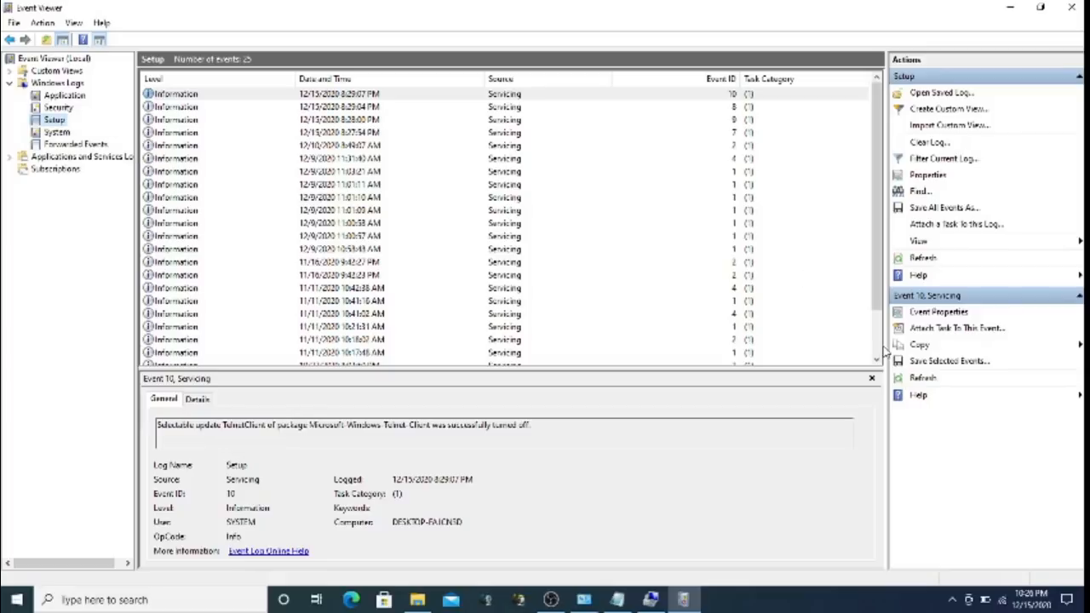
pyautogui.scroll(-2, 882, 349)
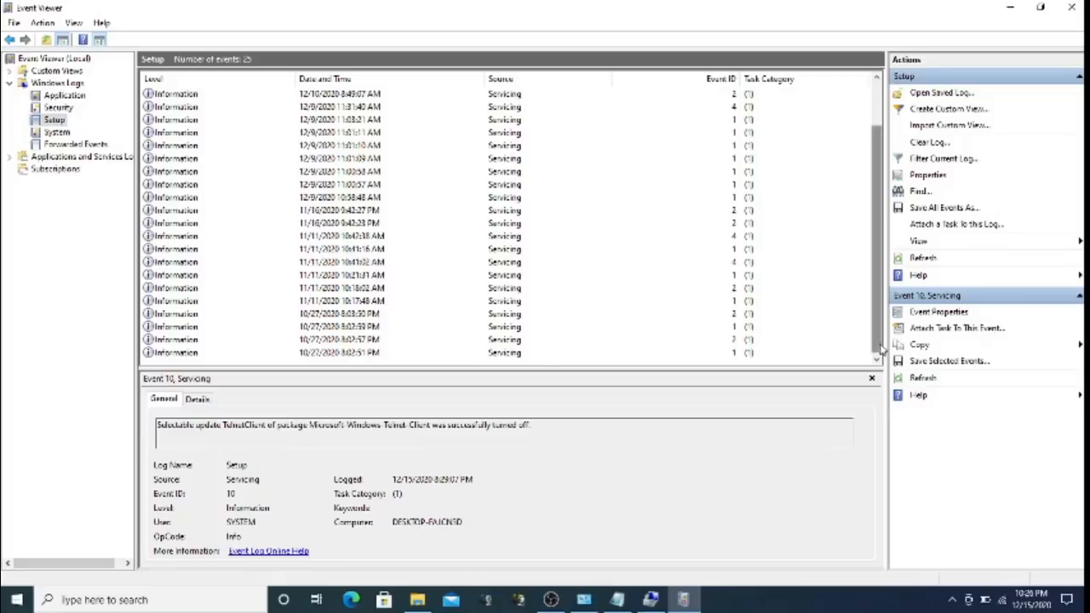
pyautogui.scroll(2, 881, 302)
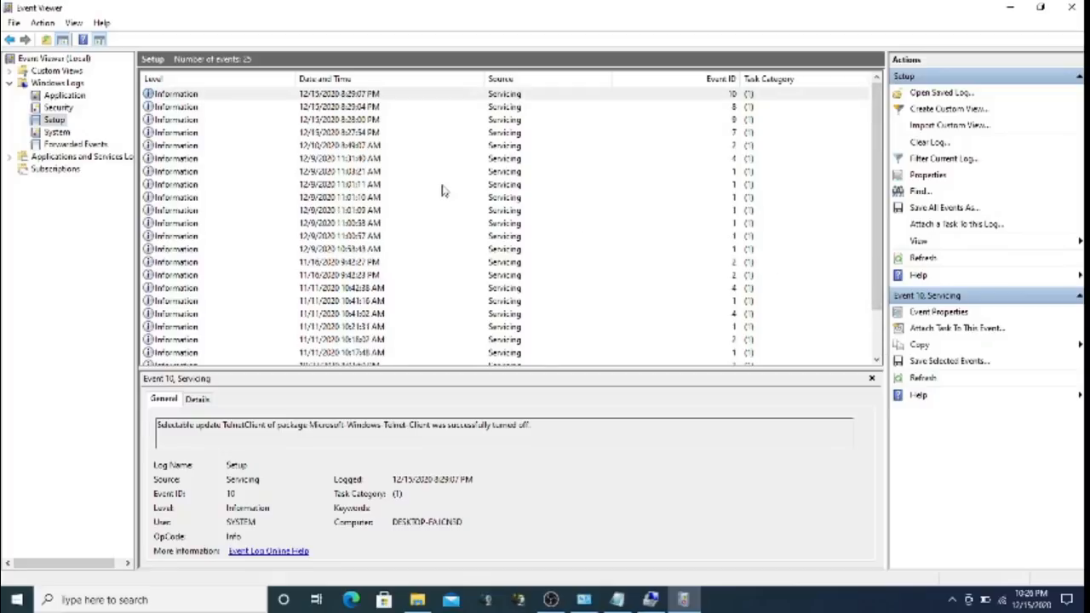
pyautogui.click(57, 132)
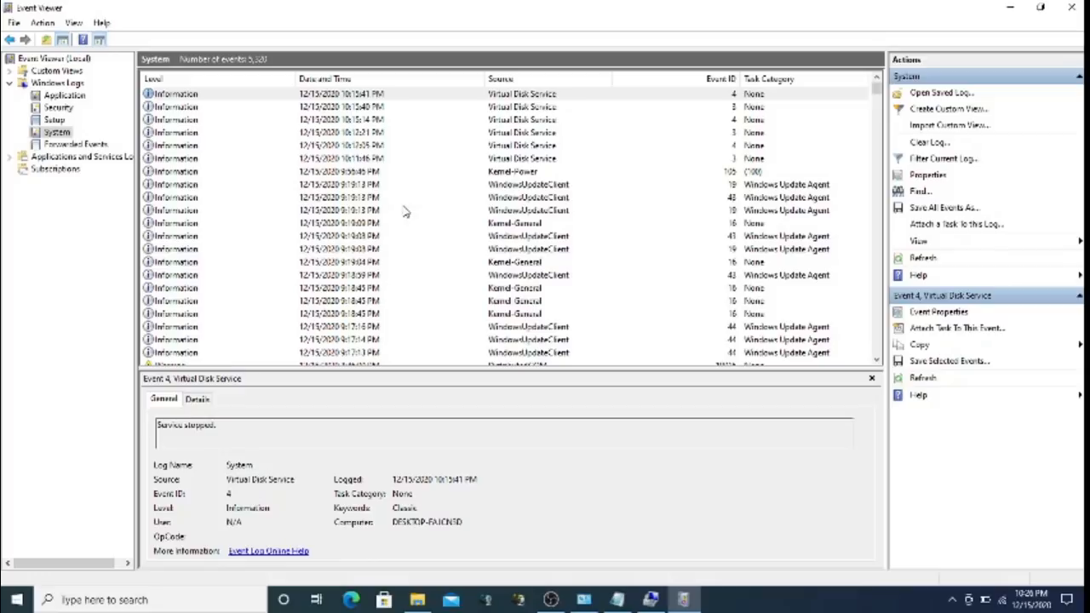
pyautogui.click(877, 251)
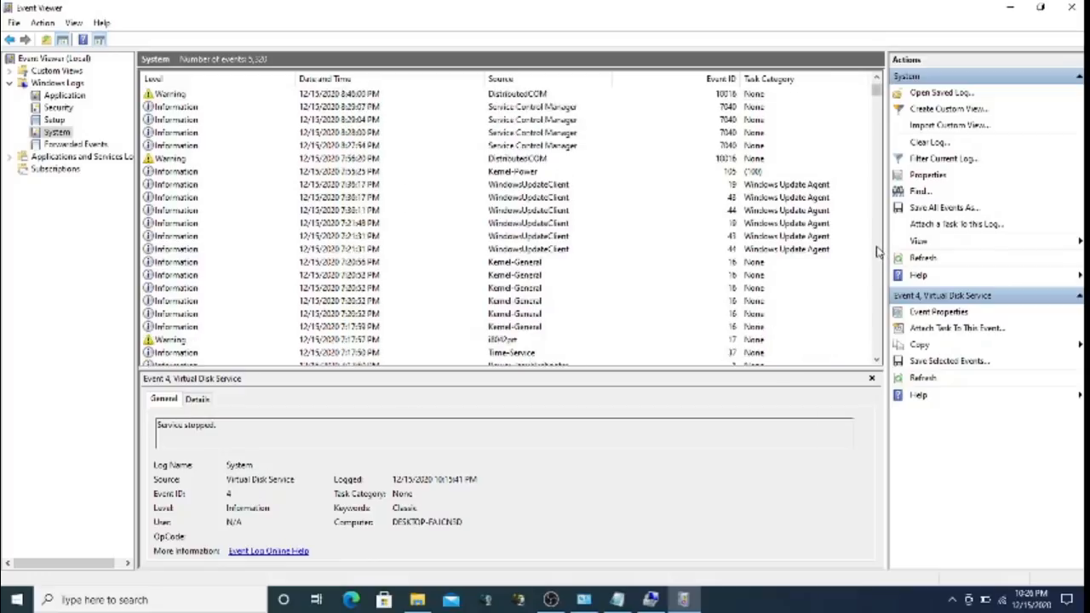
pyautogui.click(877, 251)
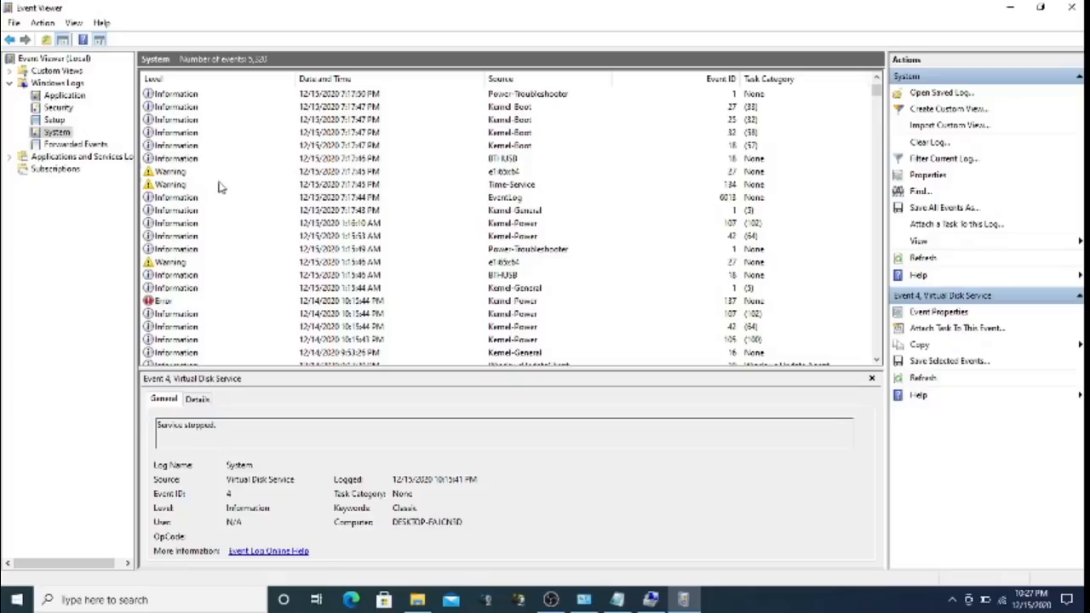
# Inspect the Kernel-Power error, a nearby warning, and Kernel-Boot event 32
pyautogui.click(211, 304)
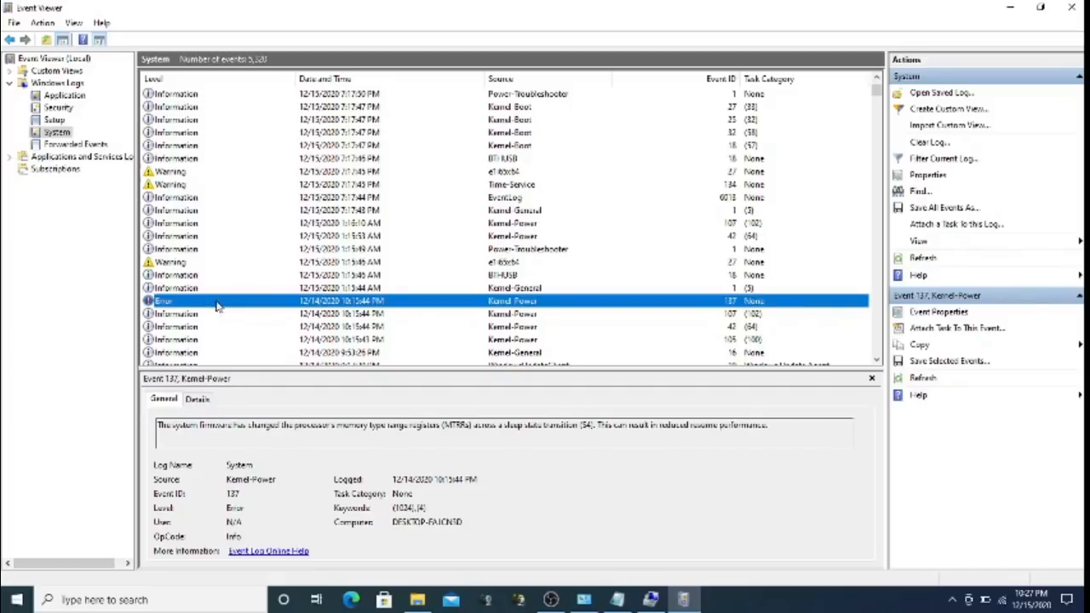
pyautogui.click(261, 170)
pyautogui.click(287, 136)
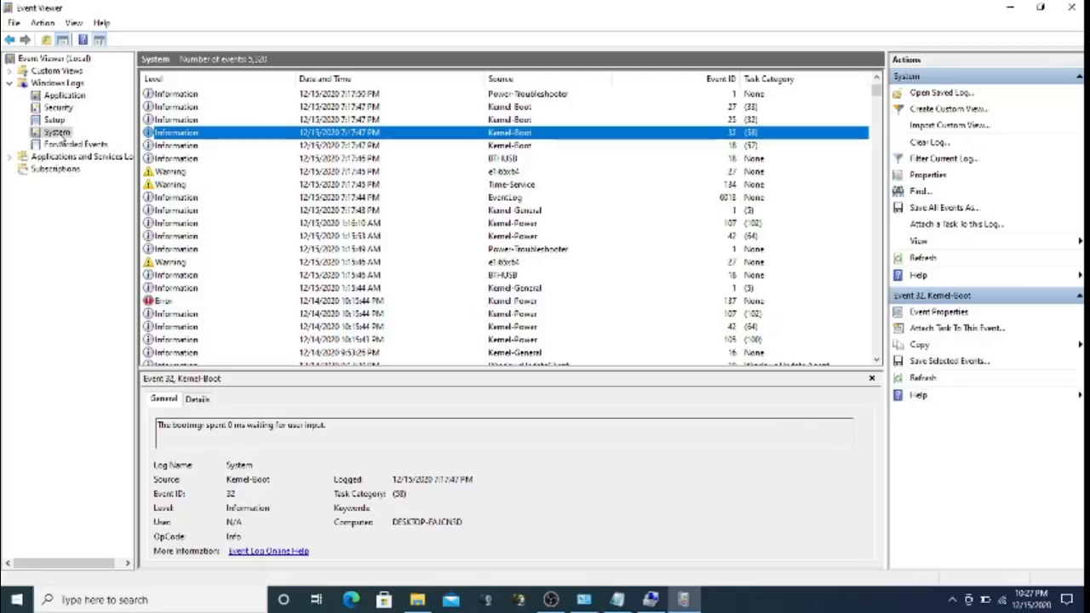
# Preview the System log filter options without applying, expand Applications and Services Logs, then close Event Viewer
pyautogui.rightClick(58, 133)
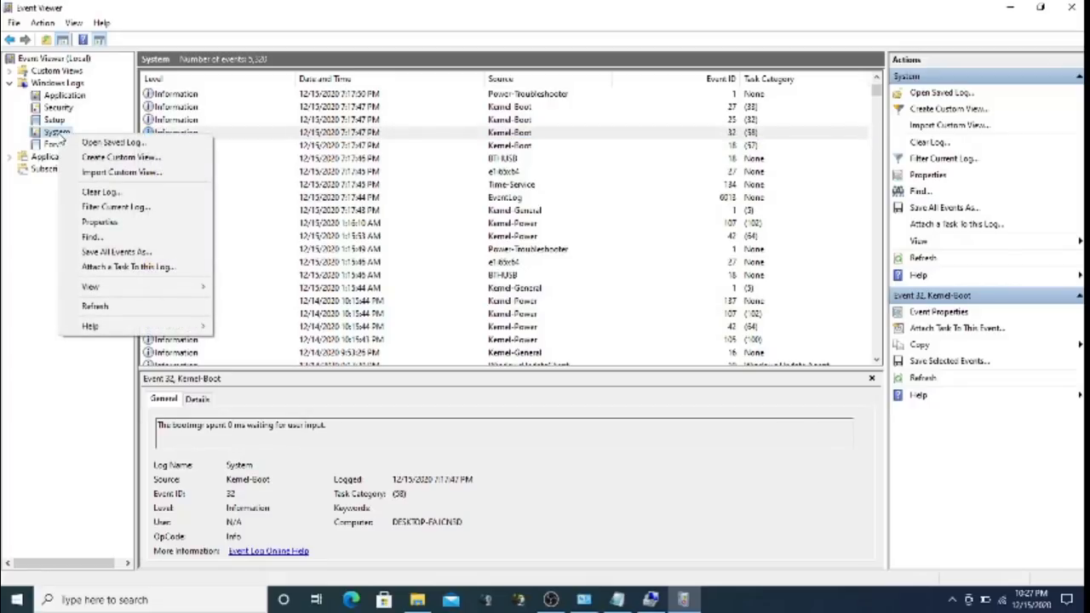
pyautogui.click(134, 209)
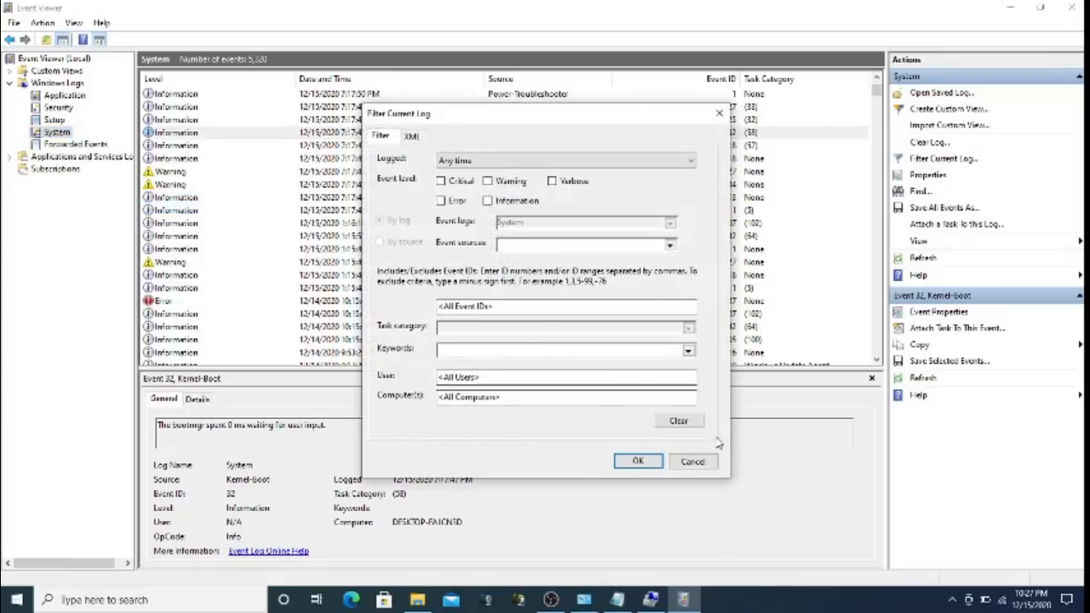
pyautogui.click(702, 462)
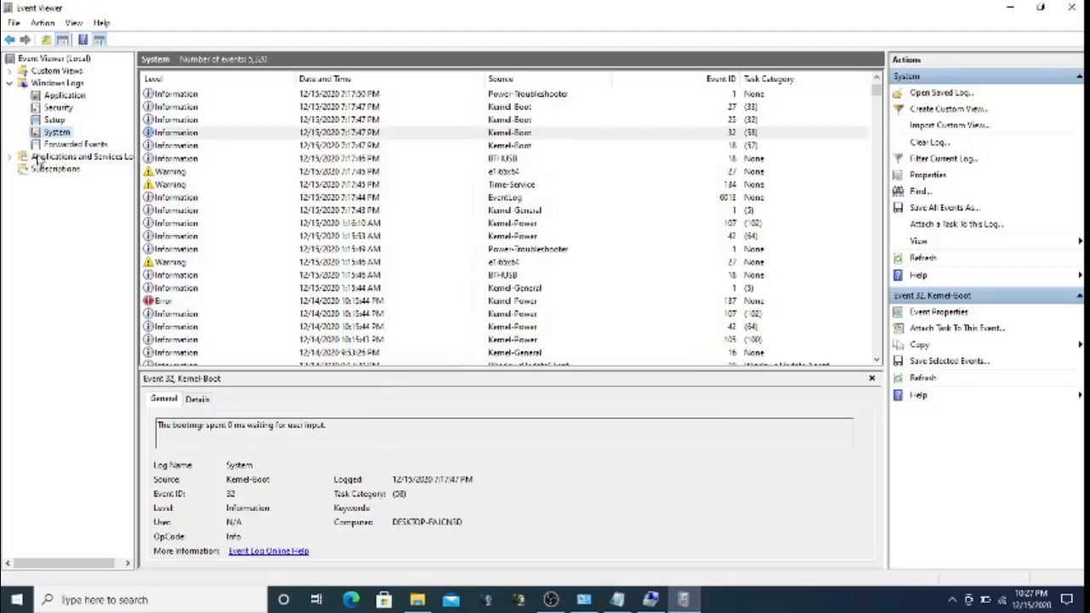
pyautogui.click(11, 156)
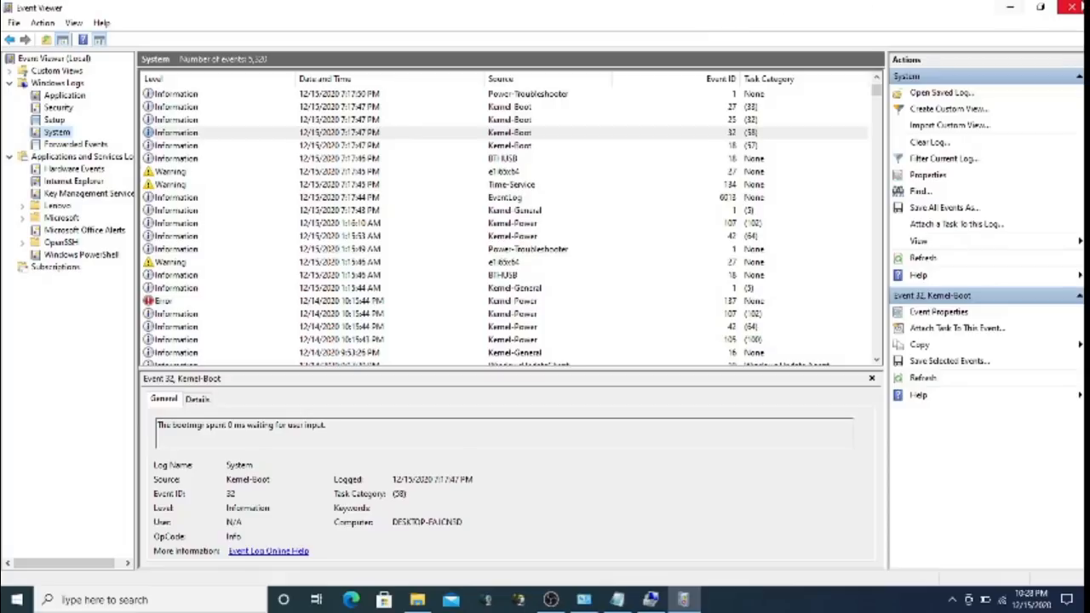
pyautogui.click(1073, 8)
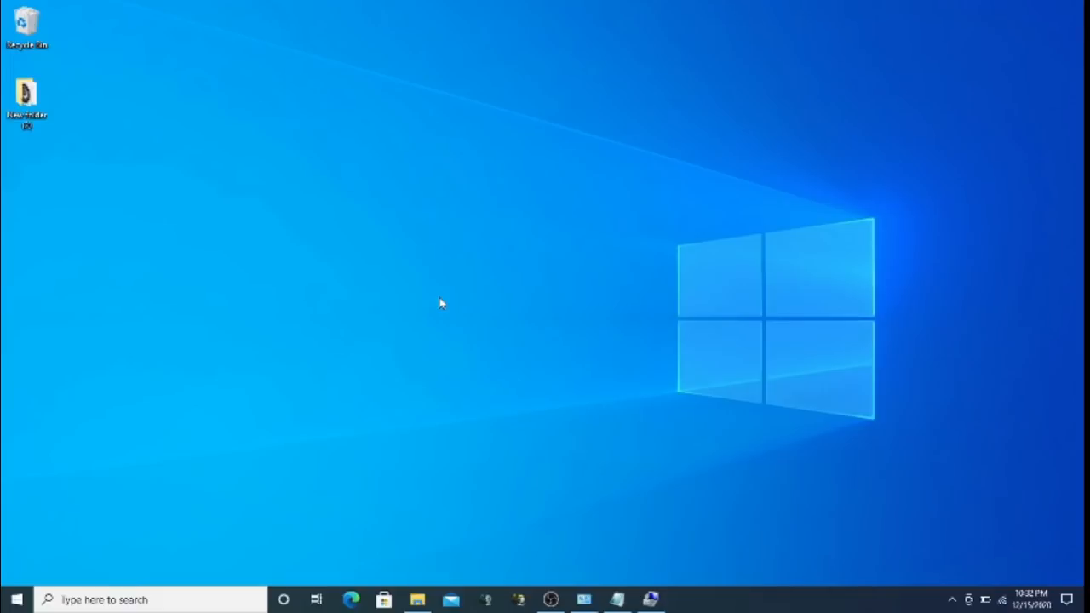
# Launch secpol.msc from the Run box
pyautogui.press('super+r')
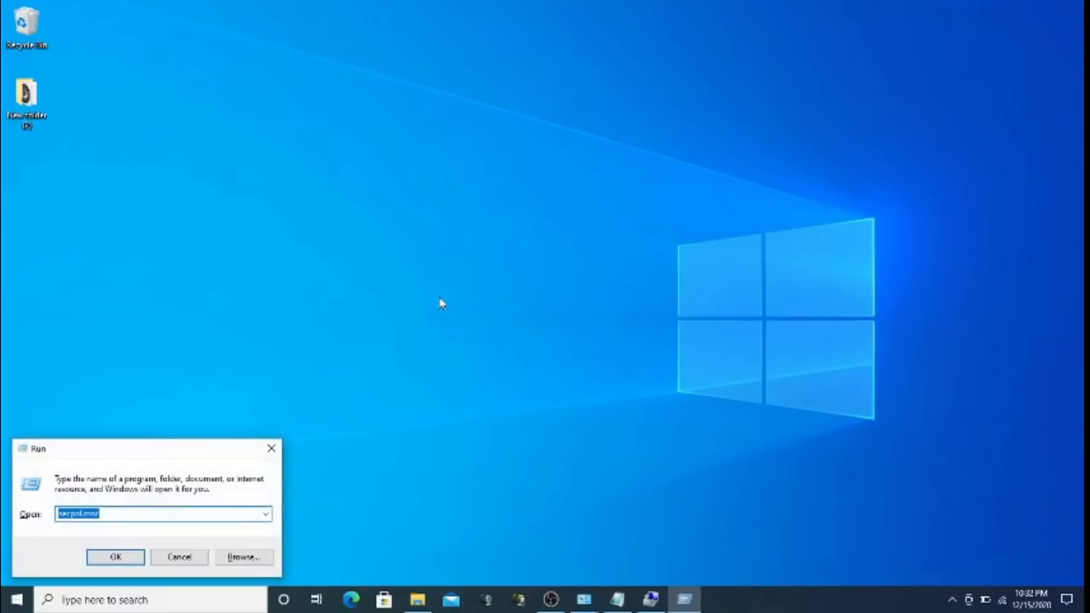
pyautogui.write('secp')
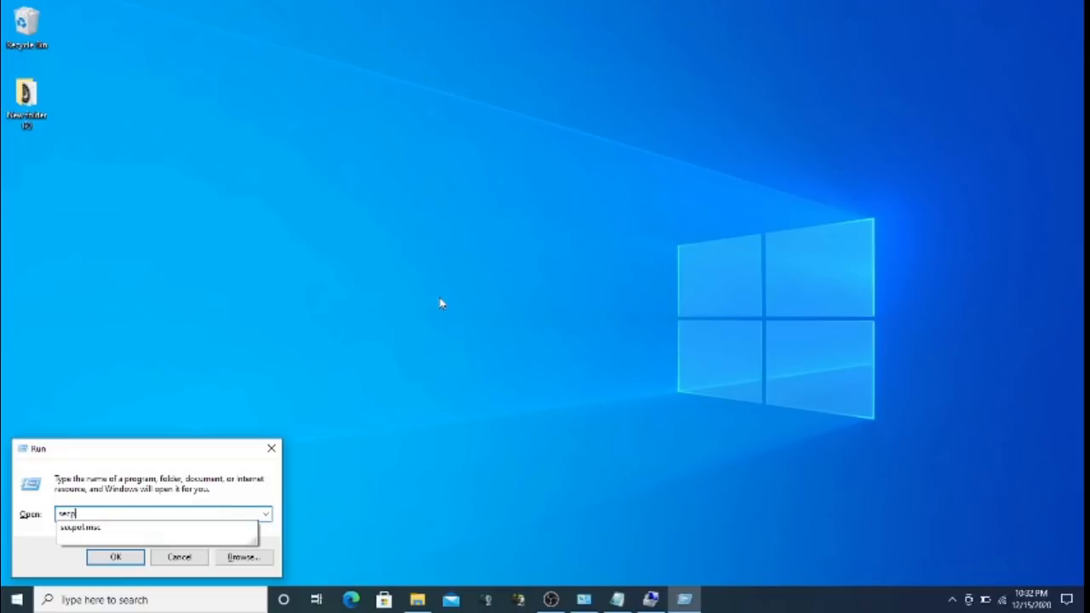
pyautogui.write('ol.msc')
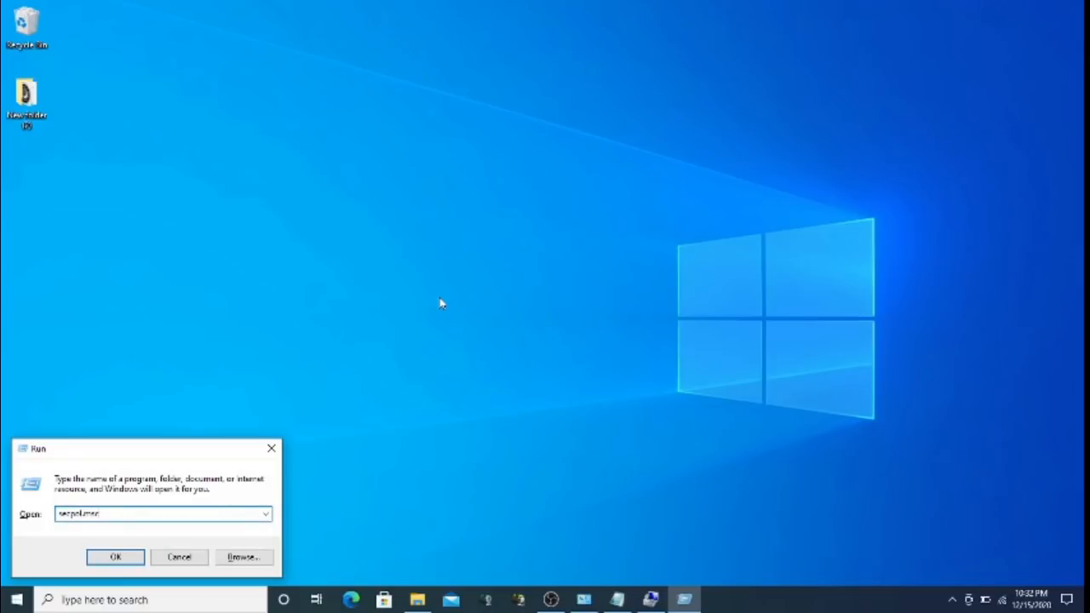
pyautogui.press('Return')
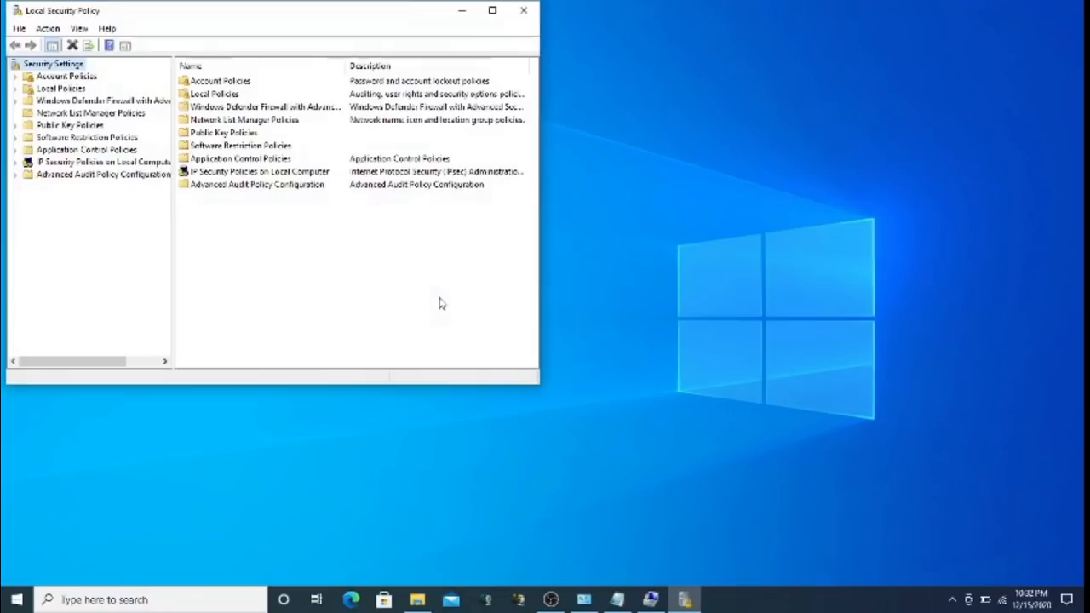
# Maximize the console and browse Account Policies, Local Policies and Windows Defender Firewall
pyautogui.doubleClick(258, 21)
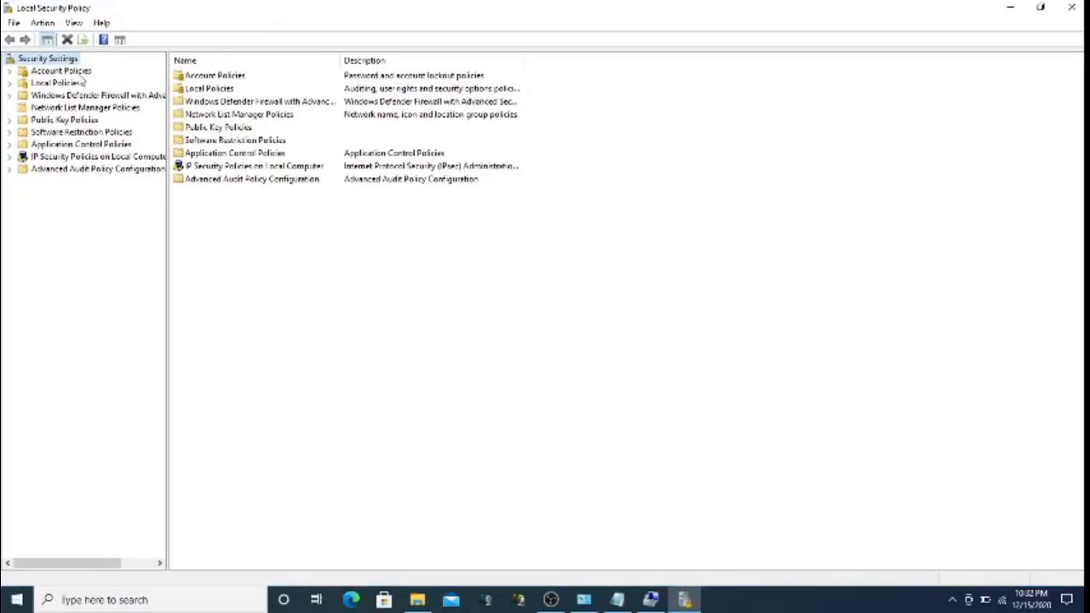
pyautogui.click(77, 72)
pyautogui.click(75, 83)
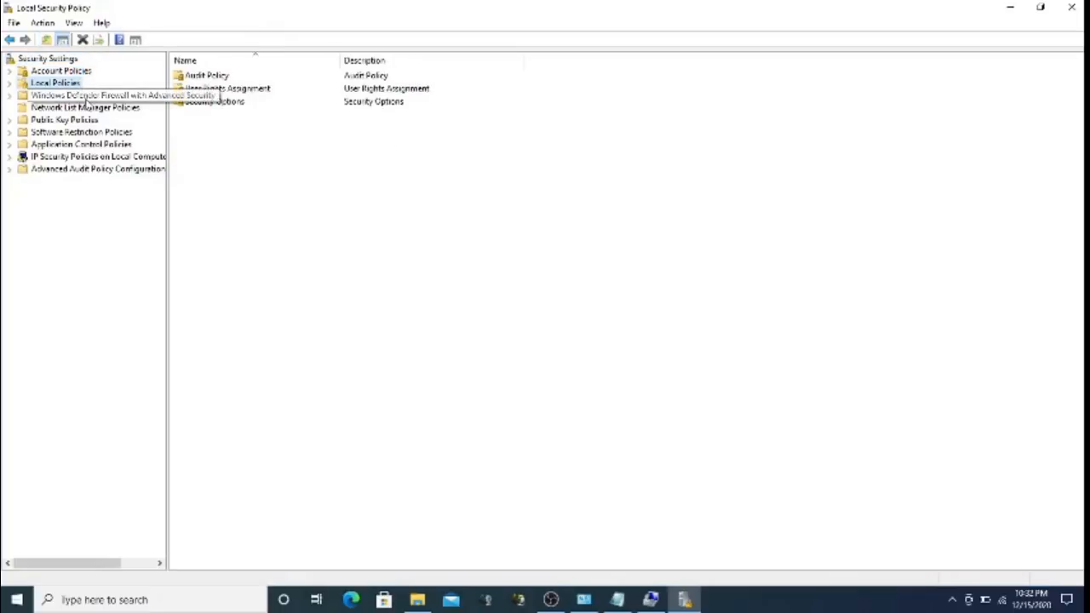
pyautogui.click(86, 96)
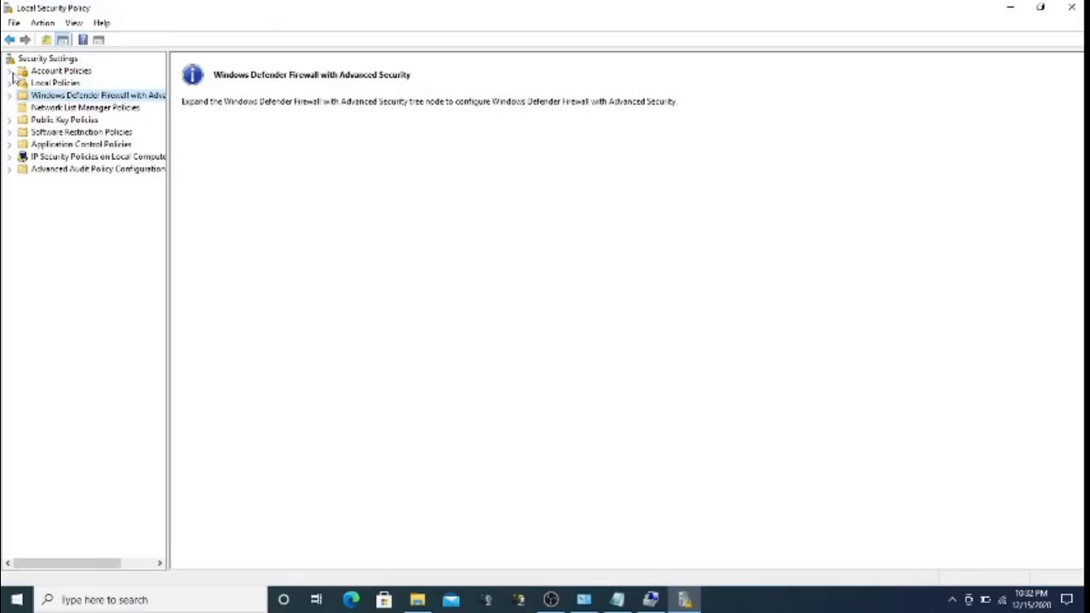
# Expand Account Policies to Password Policy and select Maximum password age (42 days)
pyautogui.click(12, 72)
pyautogui.click(70, 85)
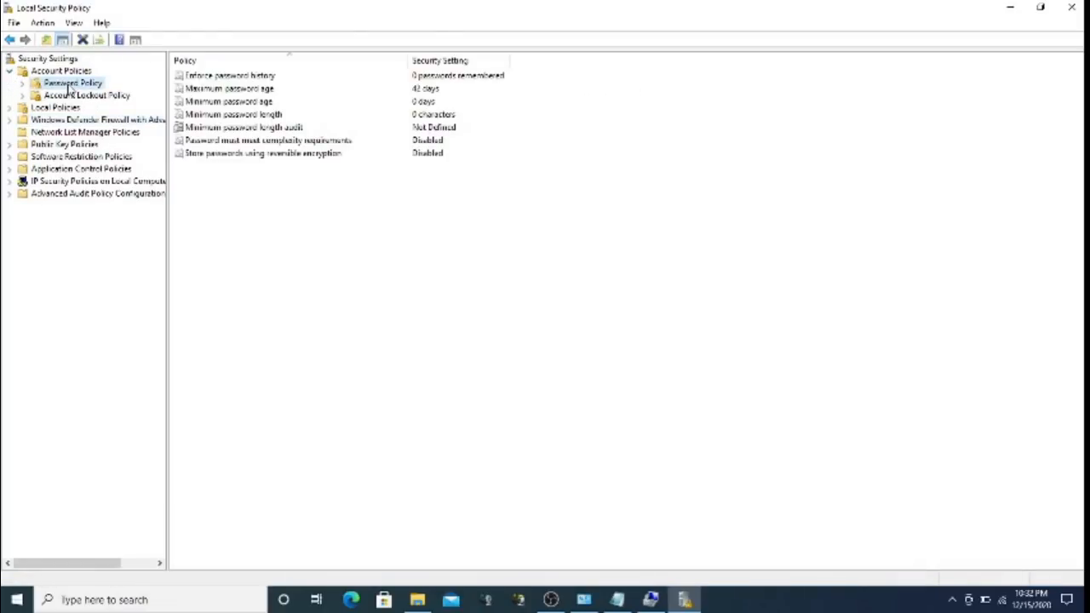
pyautogui.click(244, 92)
# Inspect the Maximum password age policy and close it without changes
pyautogui.doubleClick(245, 92)
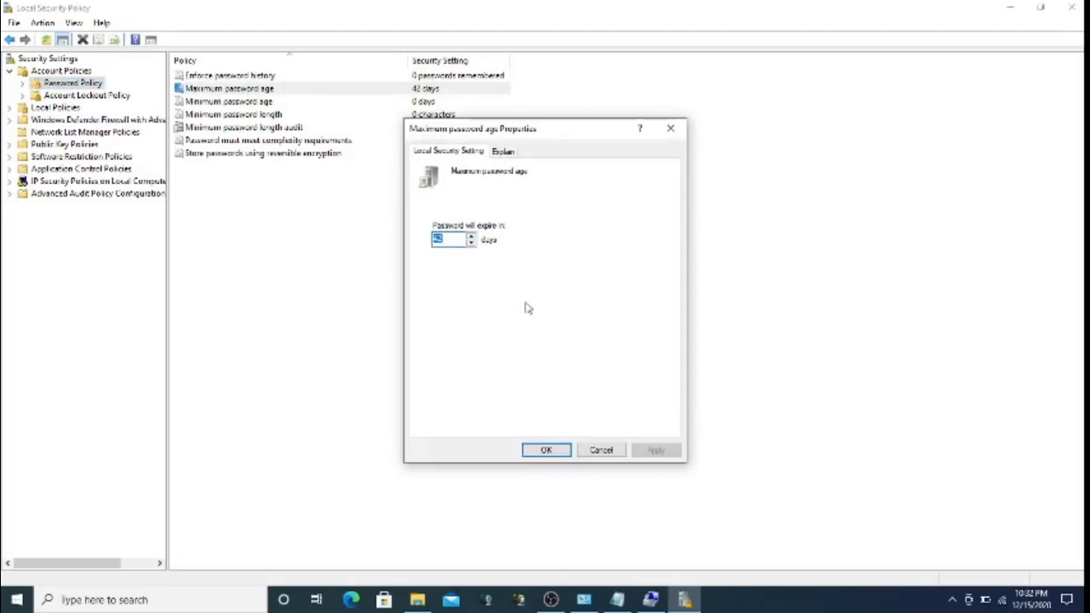
pyautogui.click(601, 451)
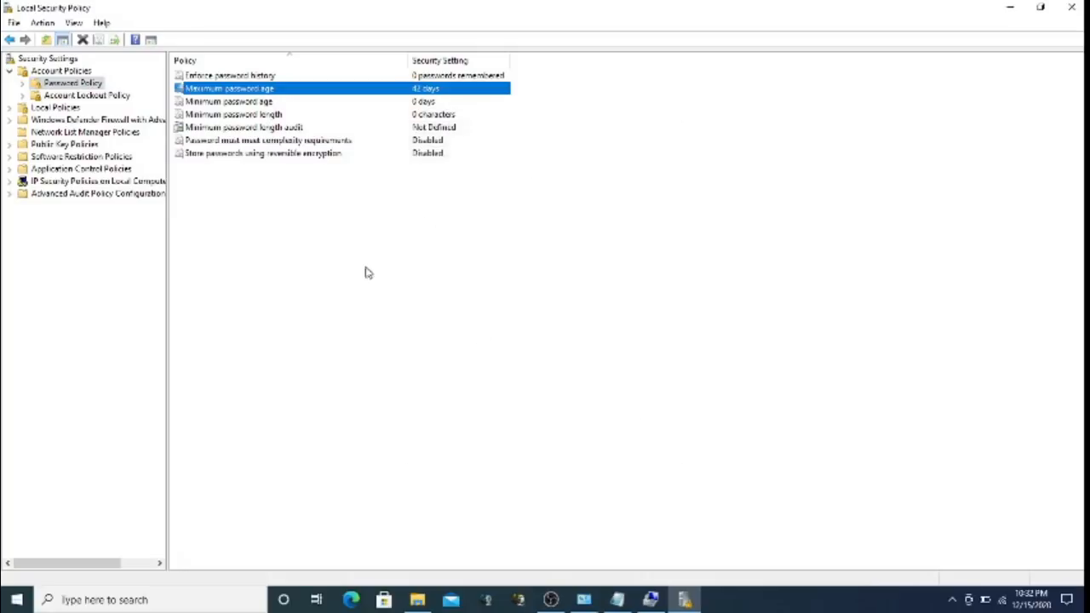
pyautogui.click(235, 128)
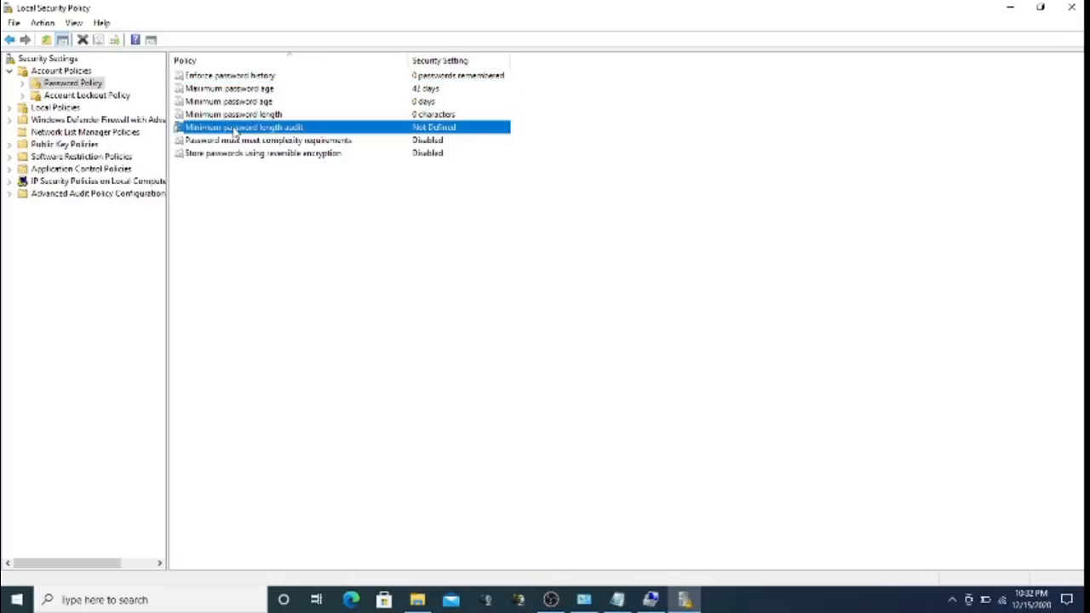
# Read the password complexity explanation, keep it Disabled, then show Account Lockout Policy settings
pyautogui.click(250, 145)
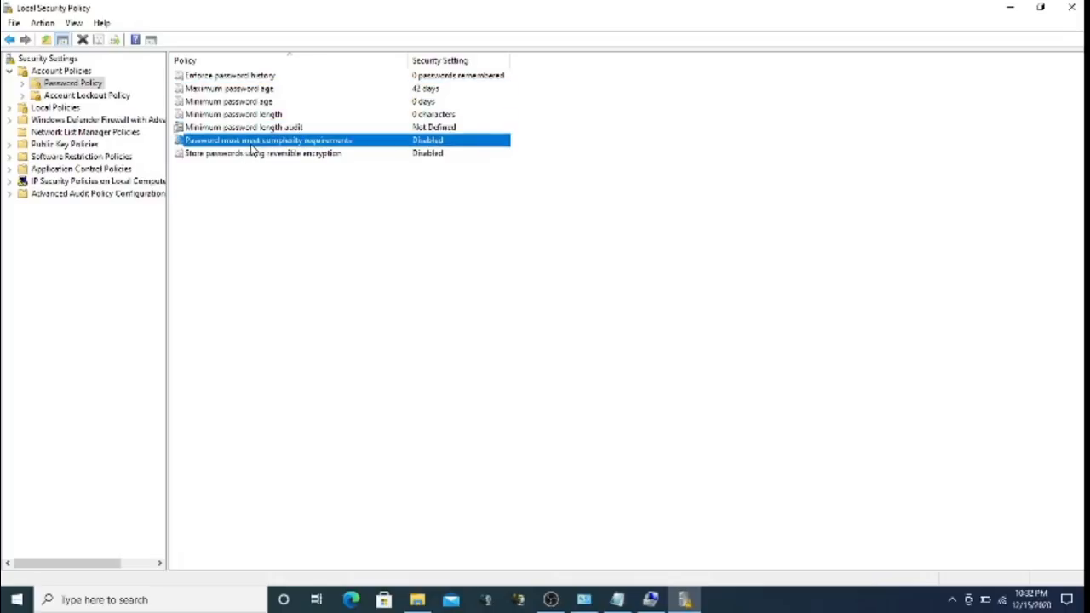
pyautogui.doubleClick(252, 150)
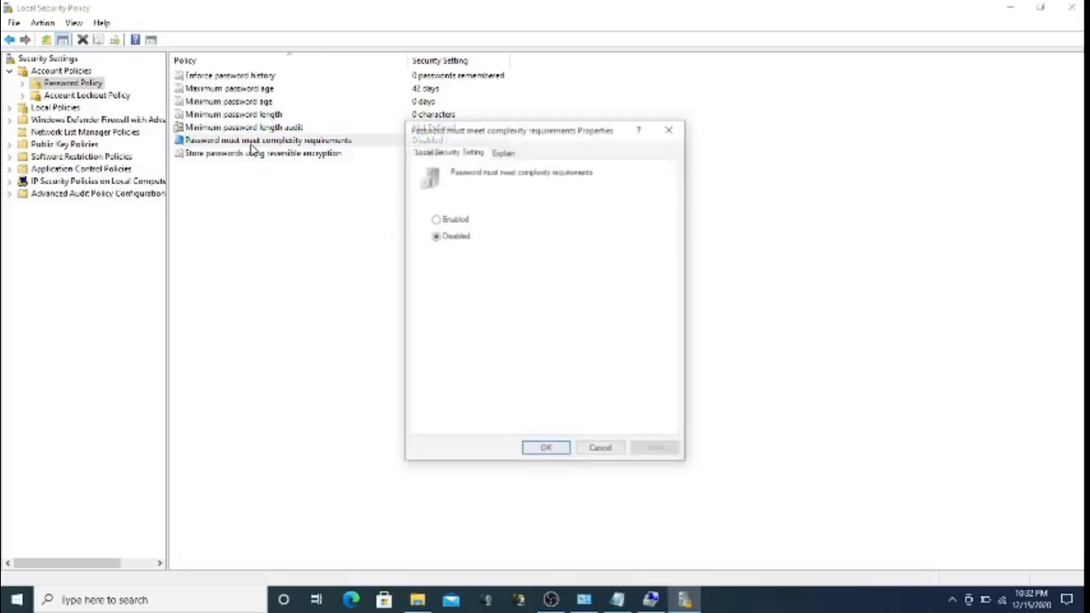
pyautogui.click(503, 152)
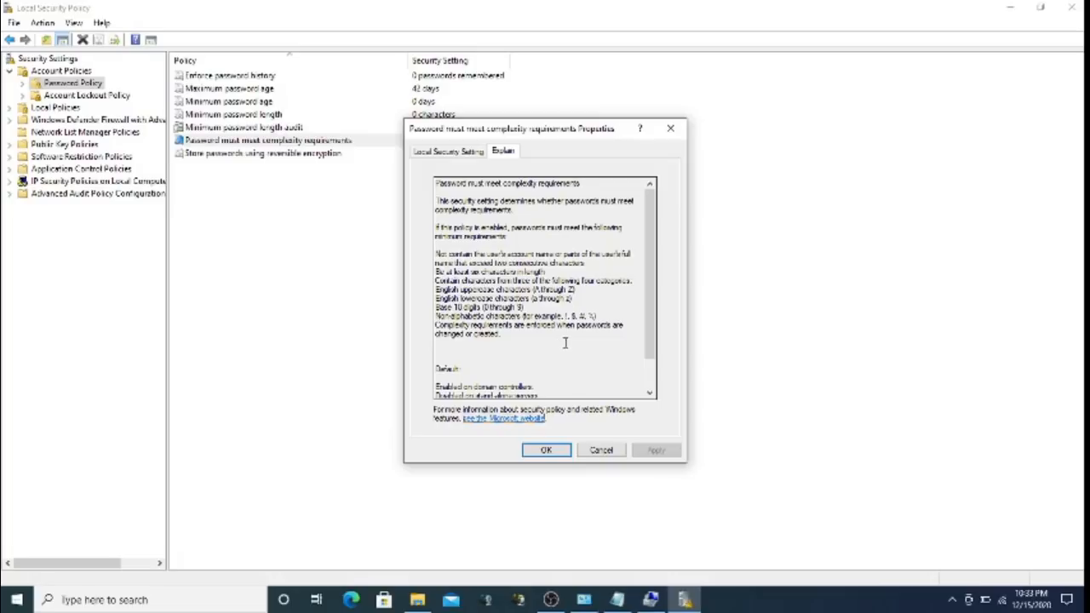
pyautogui.click(453, 152)
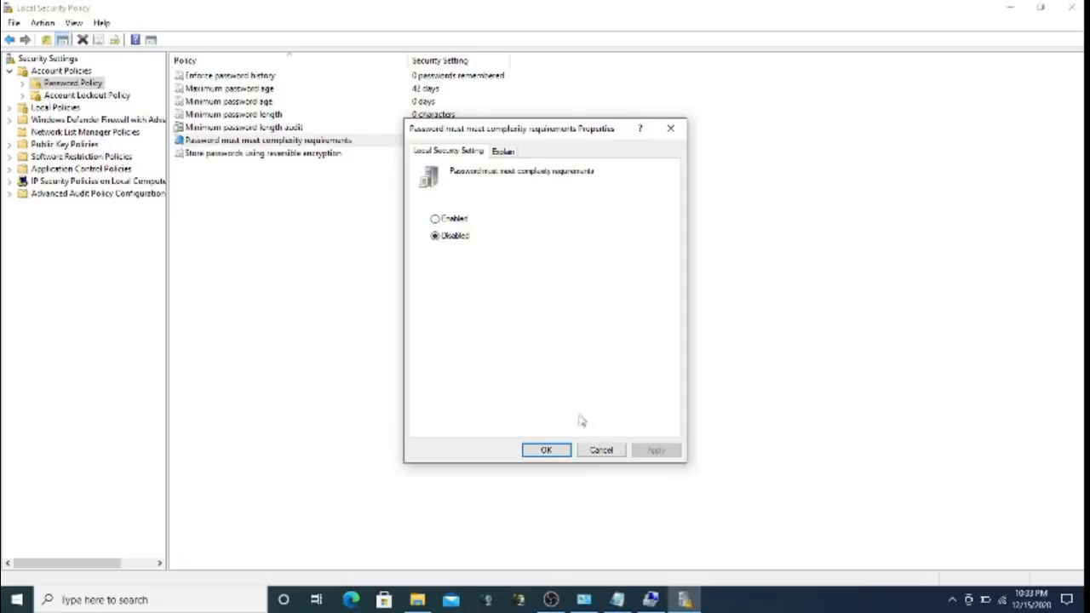
pyautogui.click(552, 452)
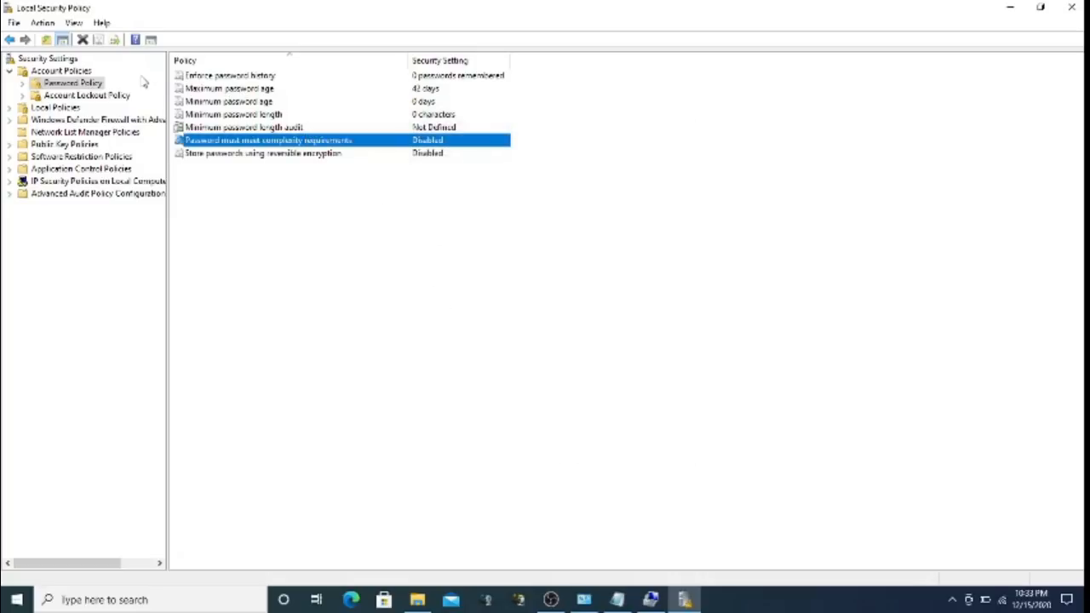
pyautogui.click(124, 96)
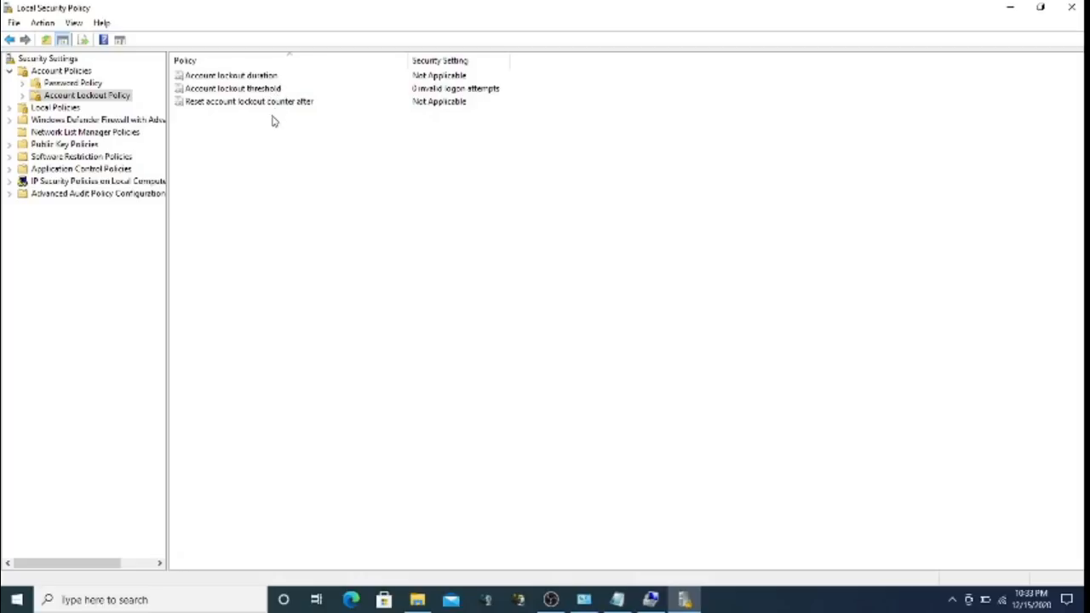
# Expand Local Policies, view Audit Policy, and scroll through User Rights Assignment's assigned groups
pyautogui.click(10, 108)
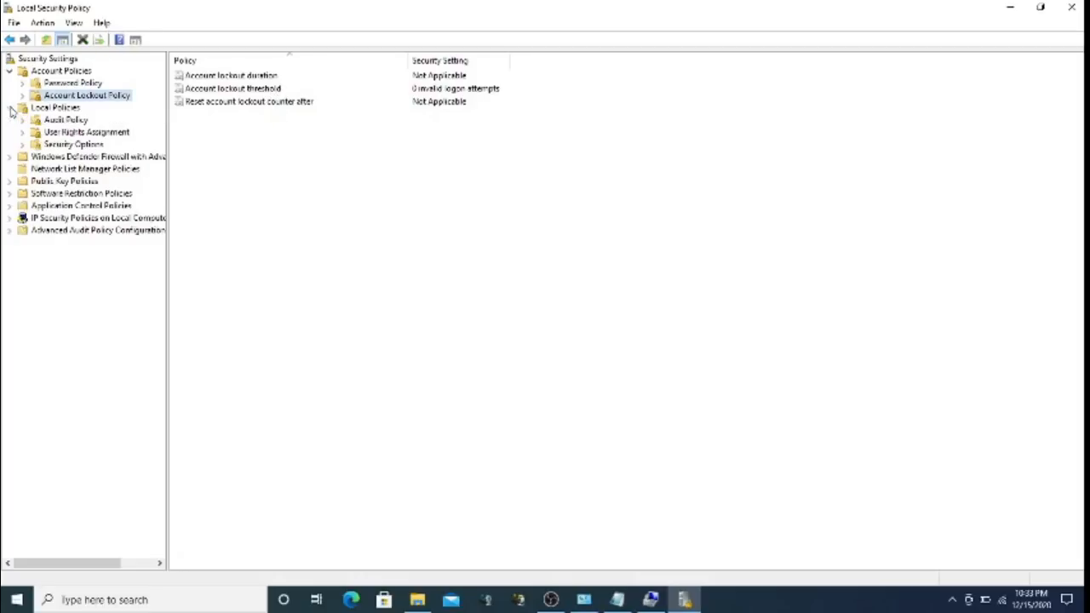
pyautogui.click(65, 121)
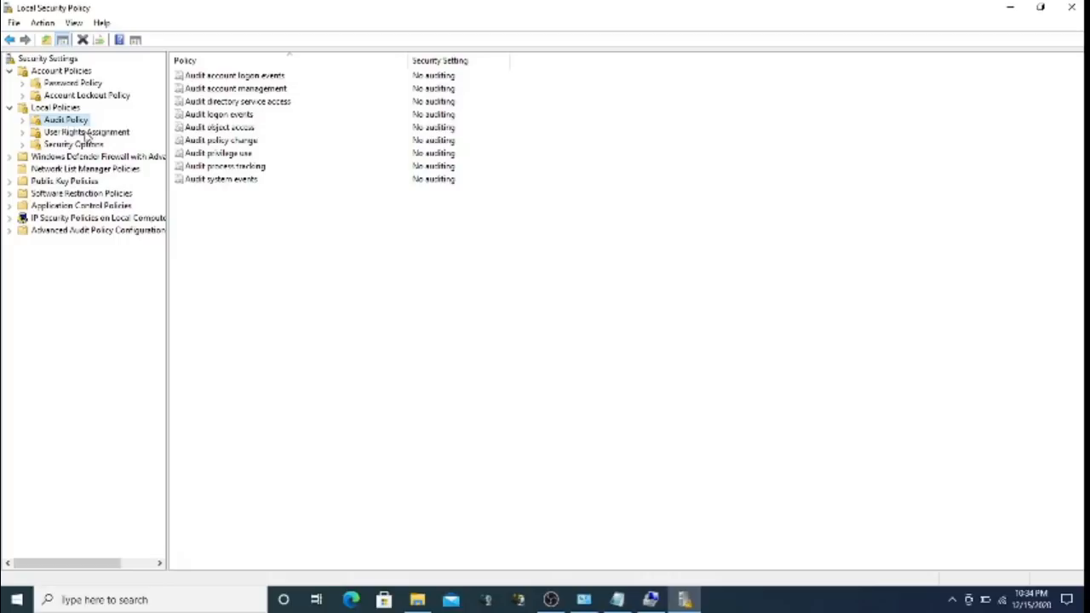
pyautogui.click(88, 134)
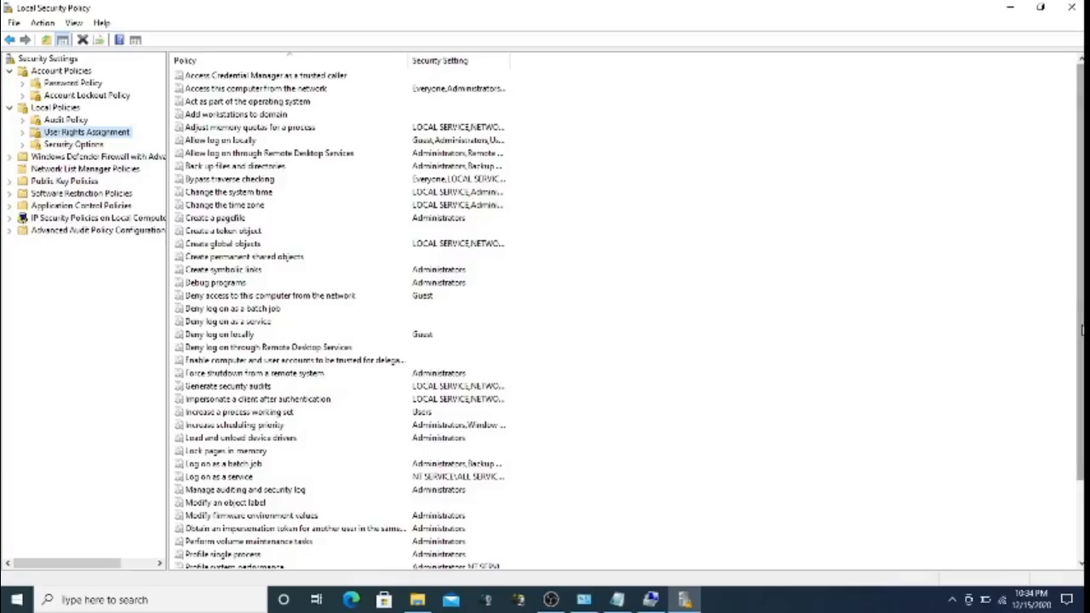
pyautogui.scroll(-2, 1082, 333)
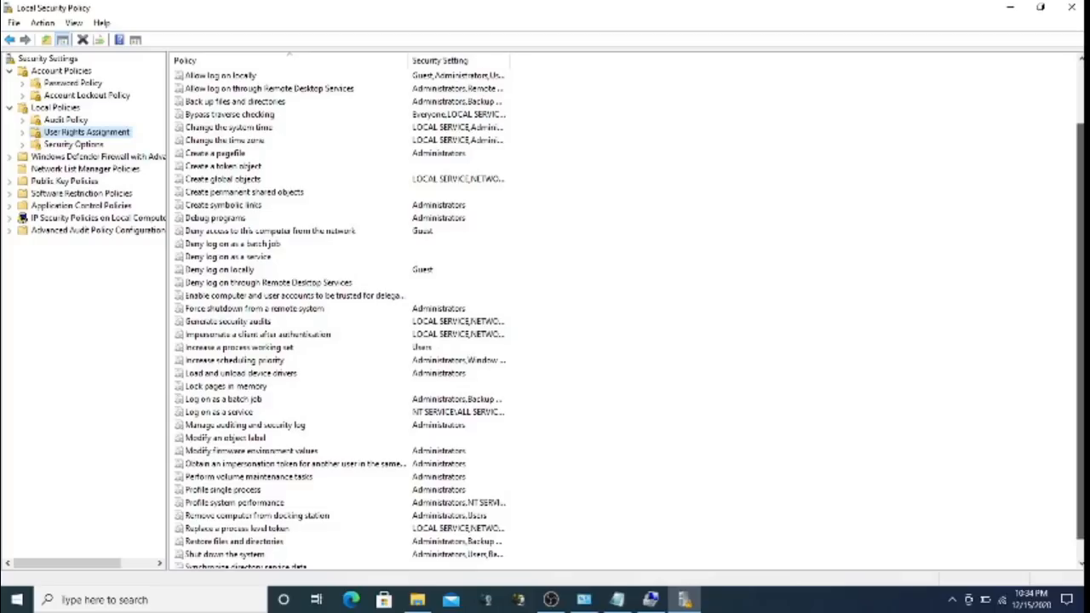
pyautogui.scroll(3, 635, 321)
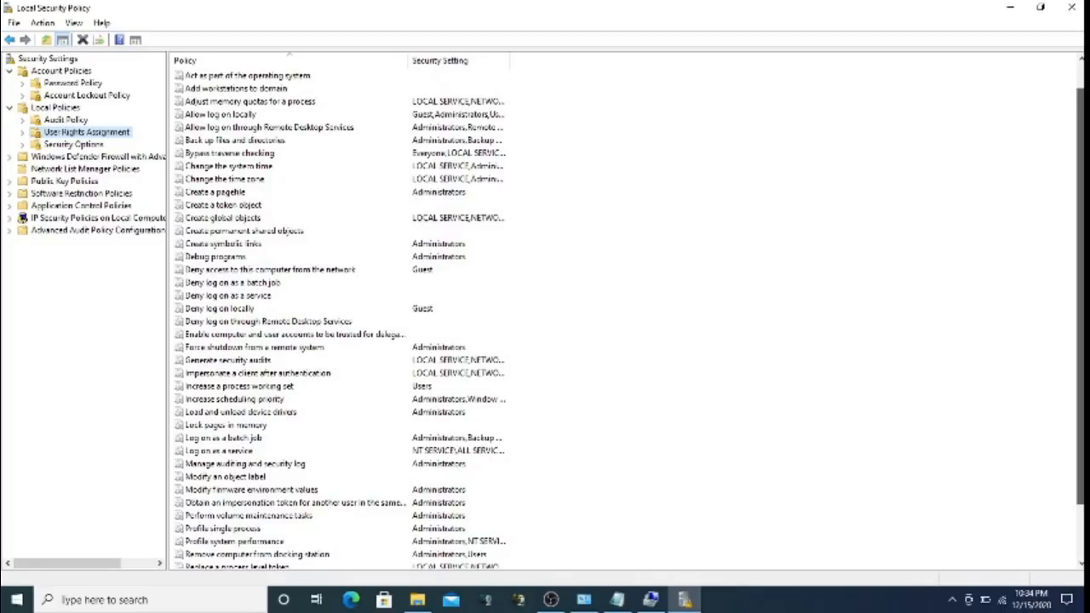
pyautogui.scroll(-2, 635, 321)
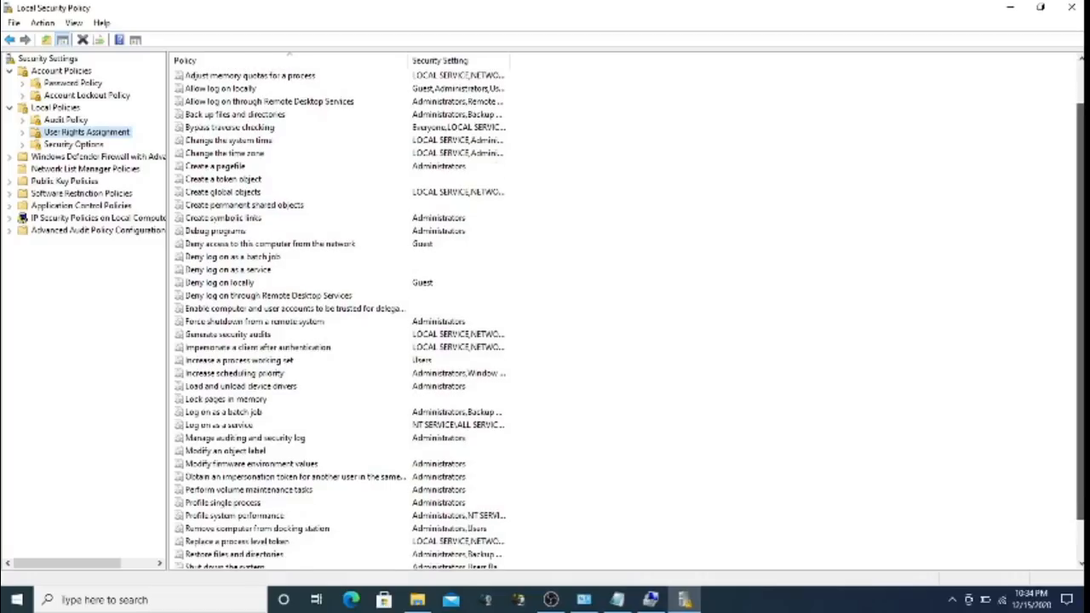
pyautogui.scroll(4, 635, 321)
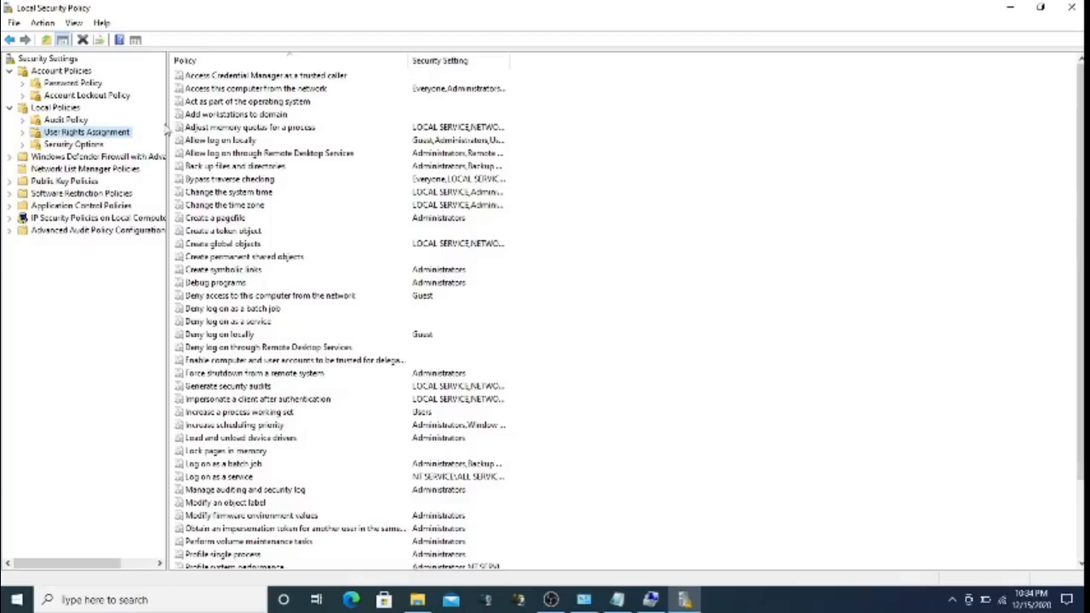
pyautogui.click(74, 145)
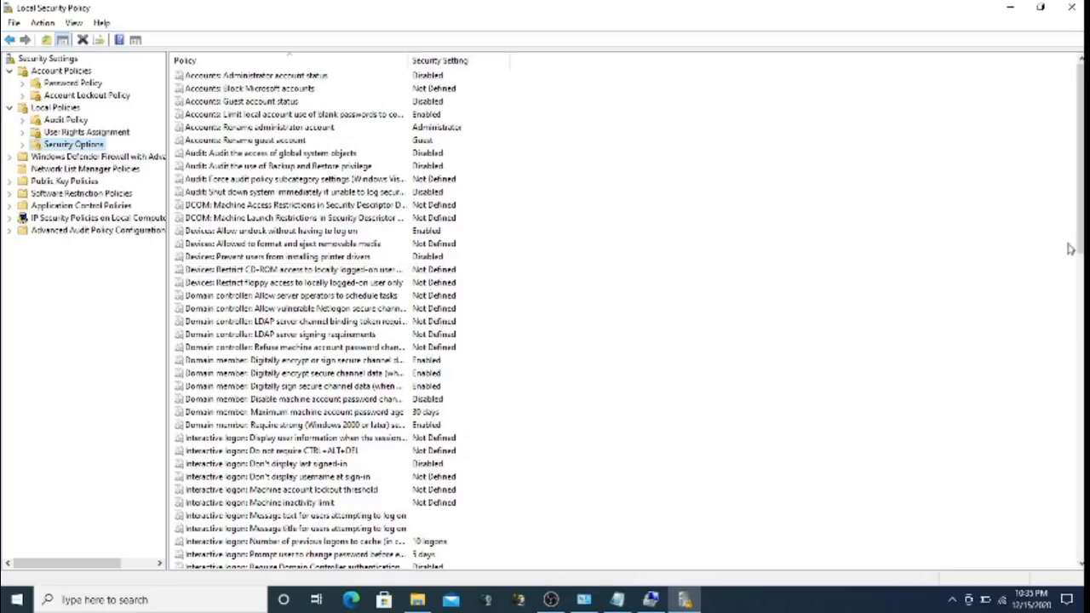
# Browse Firewall, Network List Manager, Public Key and Software Restriction policies, then close Local Security Policy
pyautogui.scroll(-2, 1080, 153)
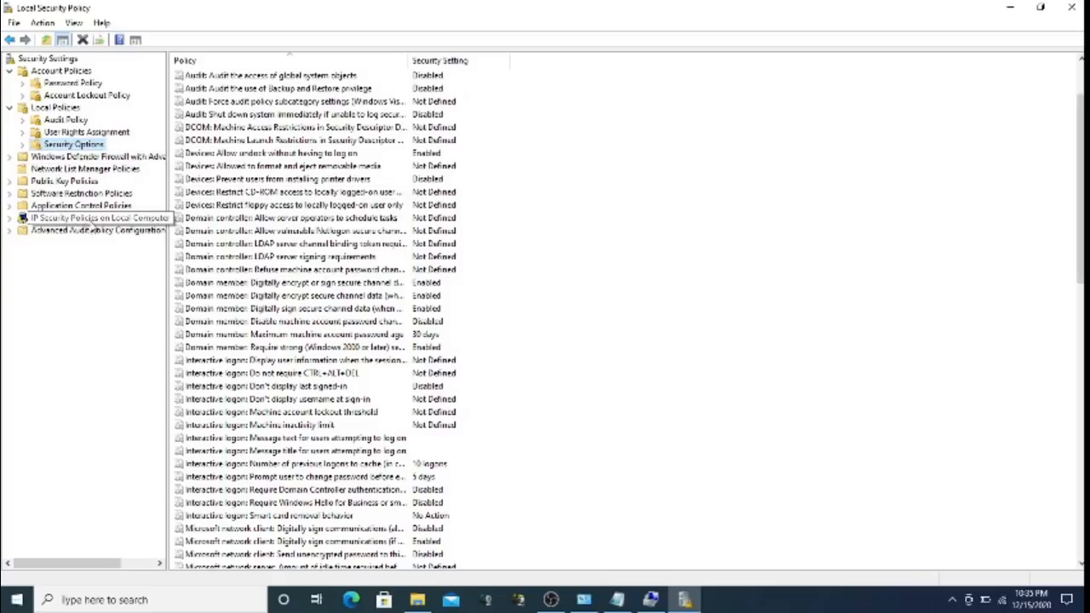
pyautogui.click(121, 157)
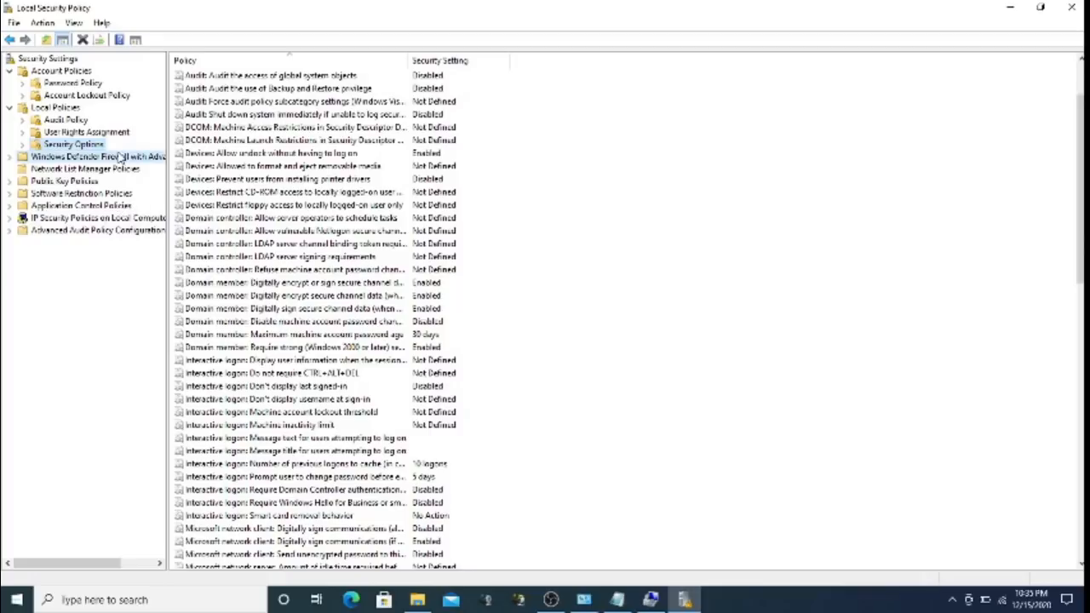
pyautogui.click(102, 170)
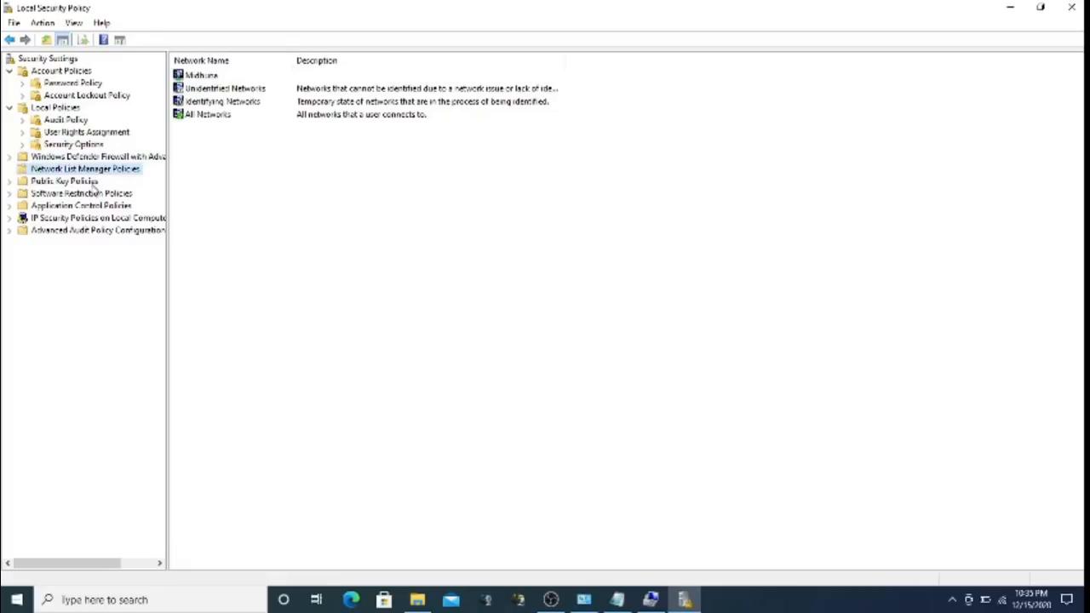
pyautogui.click(93, 183)
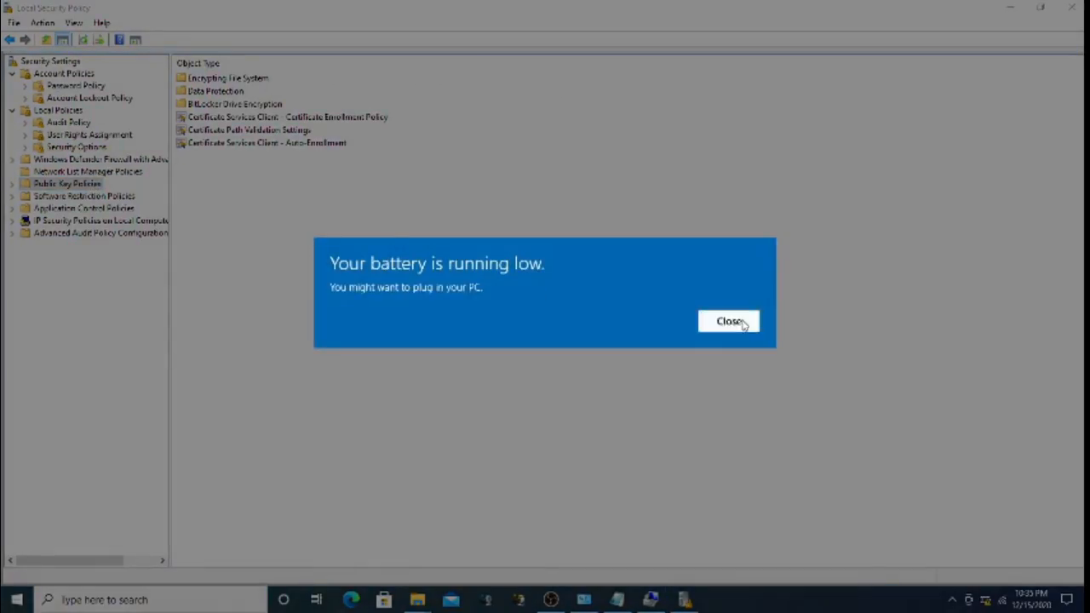
pyautogui.click(755, 321)
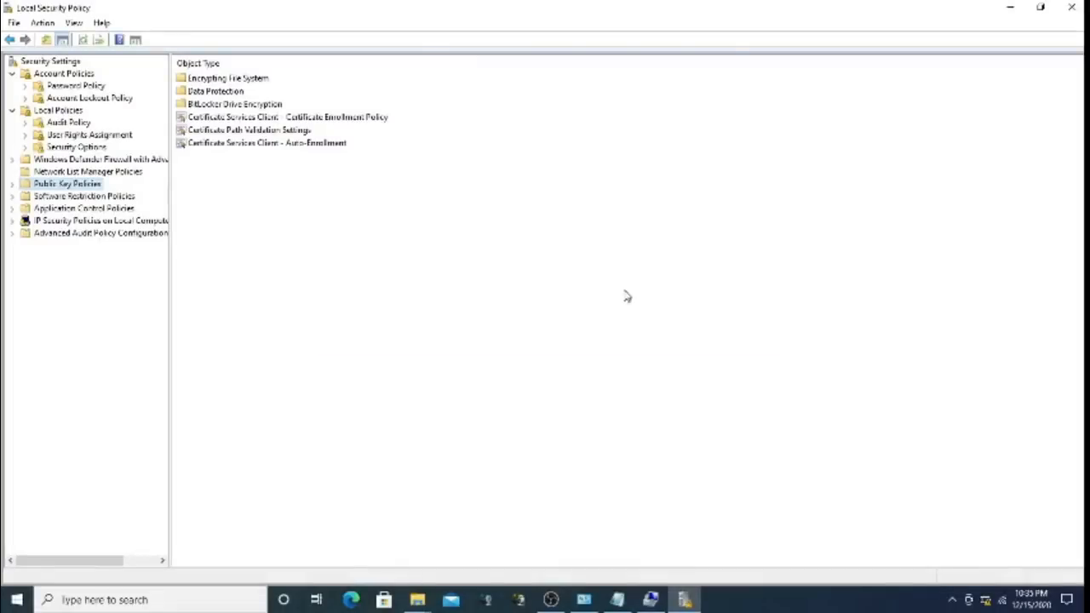
pyautogui.click(91, 197)
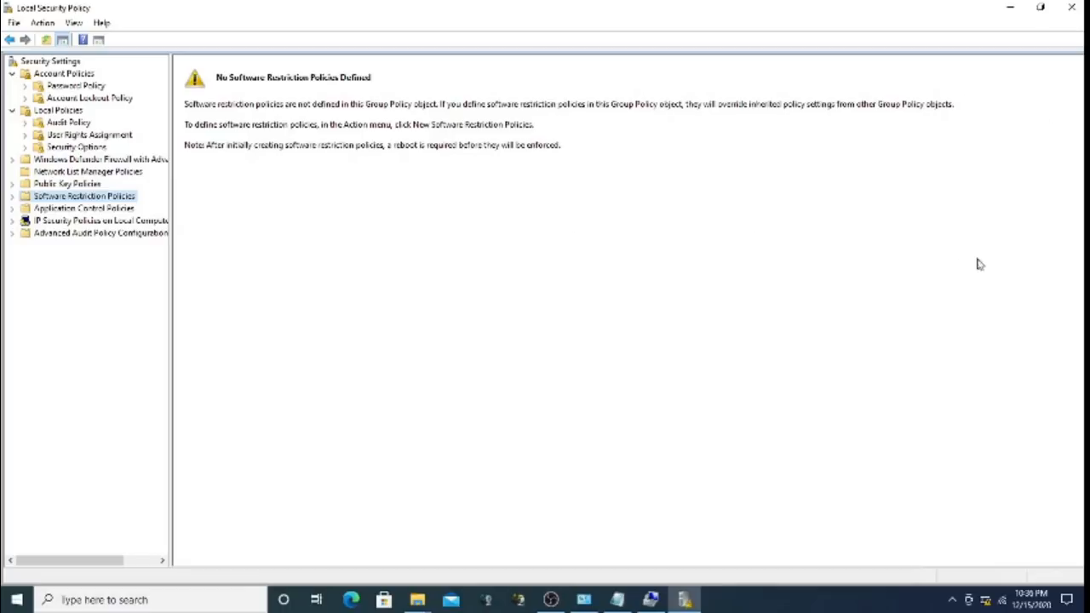
pyautogui.click(551, 599)
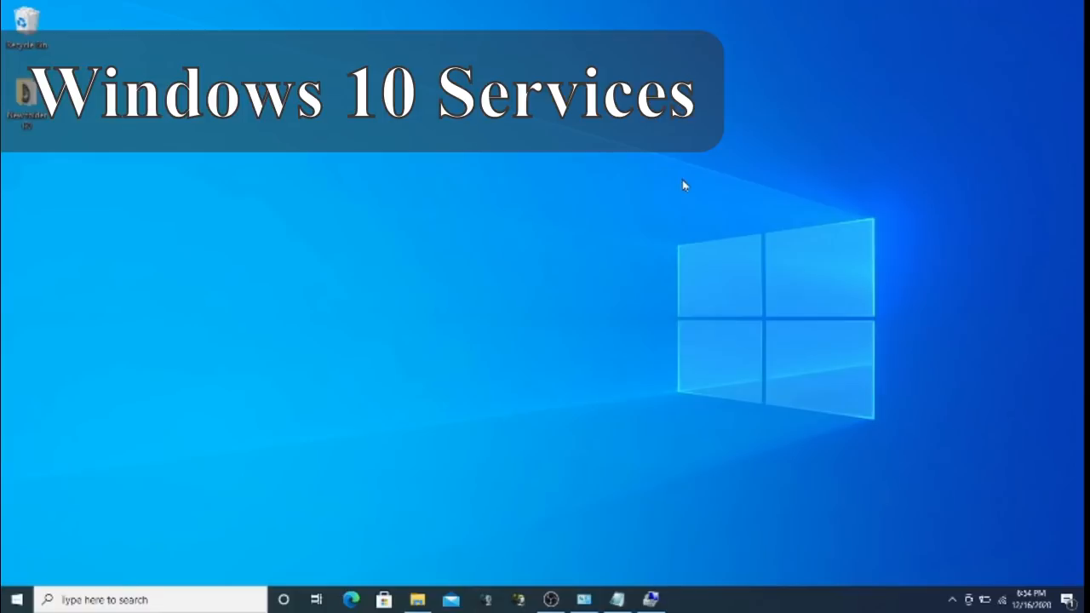
# Launch services.msc from the Run box
pyautogui.press('super+r')
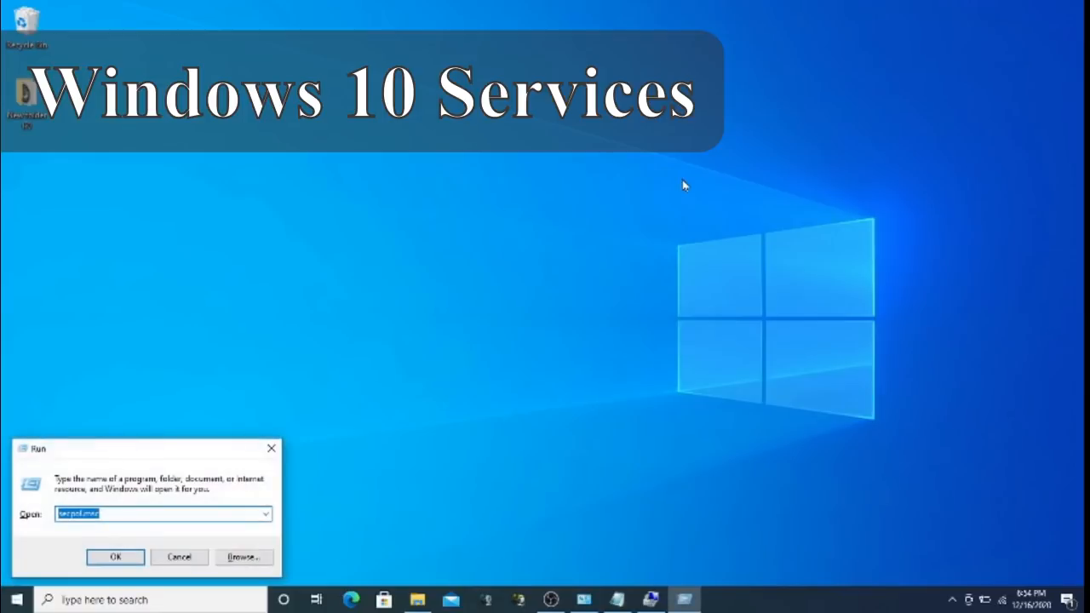
pyautogui.write('se')
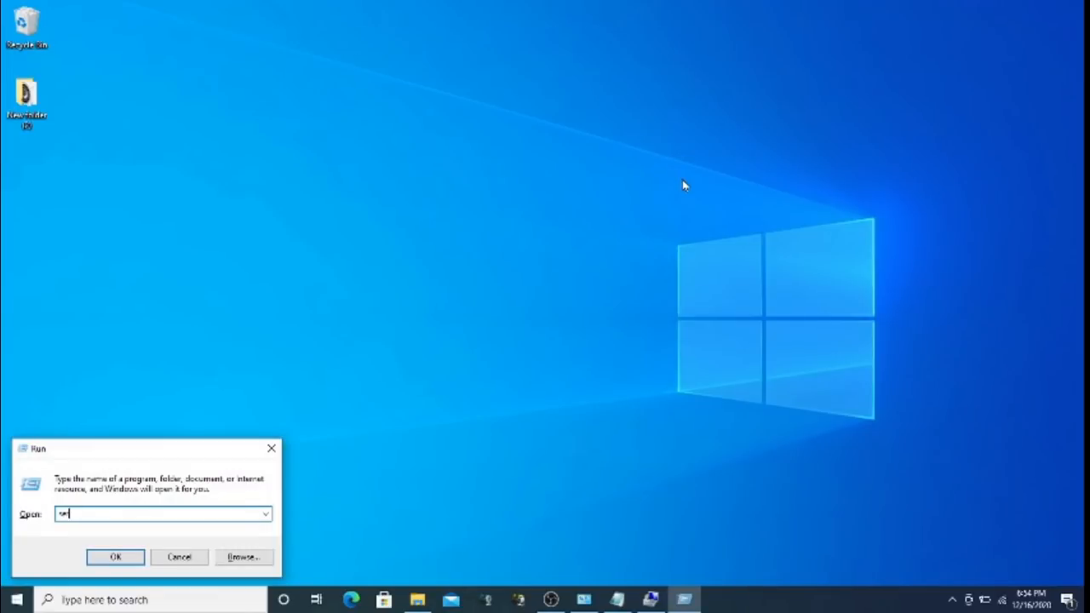
pyautogui.write('rvices.msc')
pyautogui.press('Return')
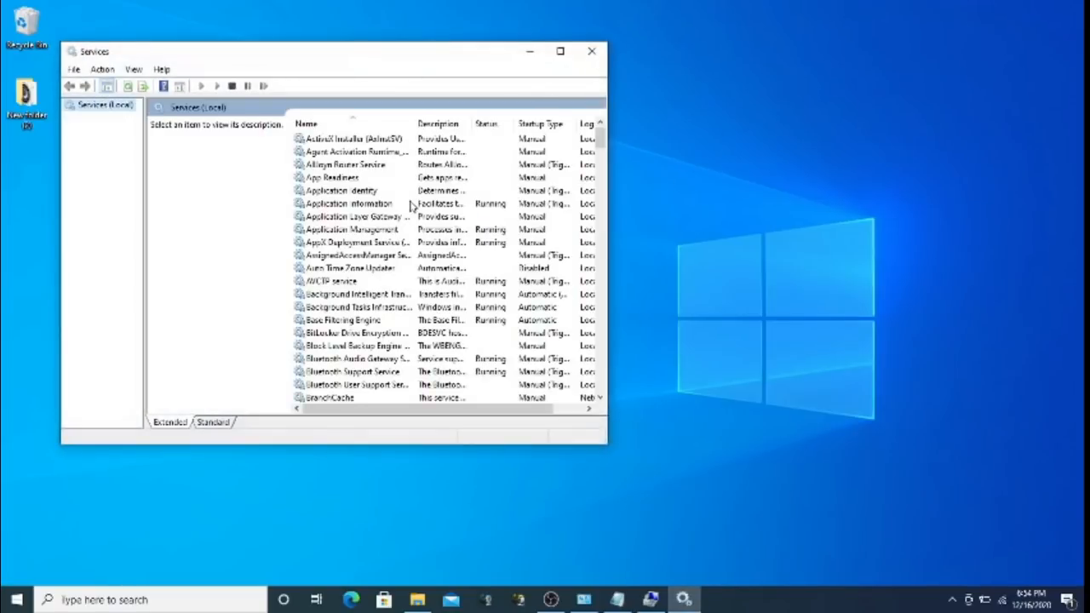
# Maximize Services and scroll down past Print Spooler and OpenSSH Authentication Agent
pyautogui.click(560, 51)
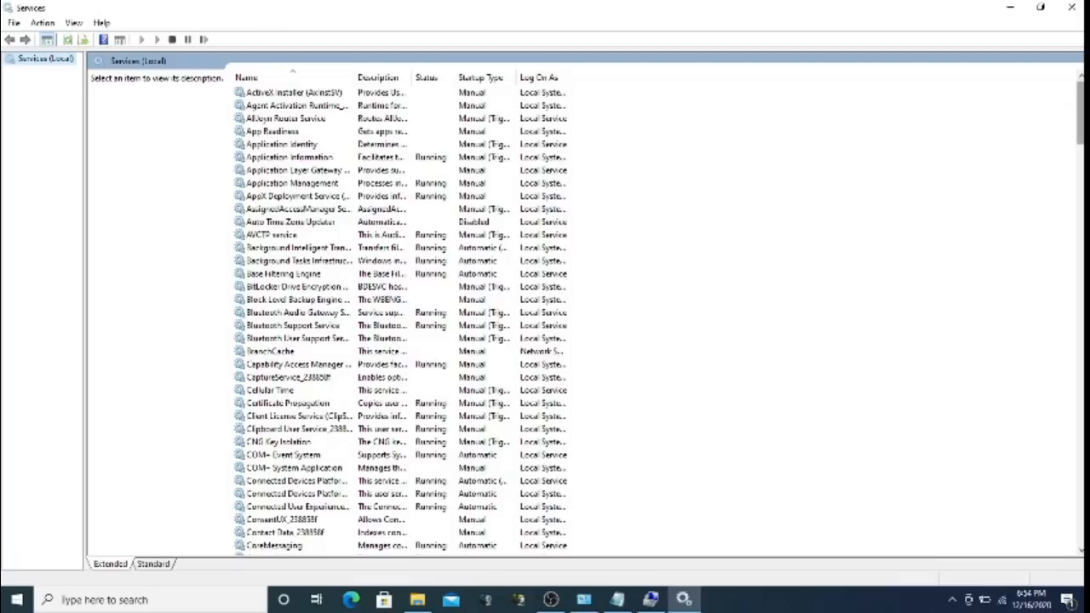
pyautogui.scroll(-5, 1080, 119)
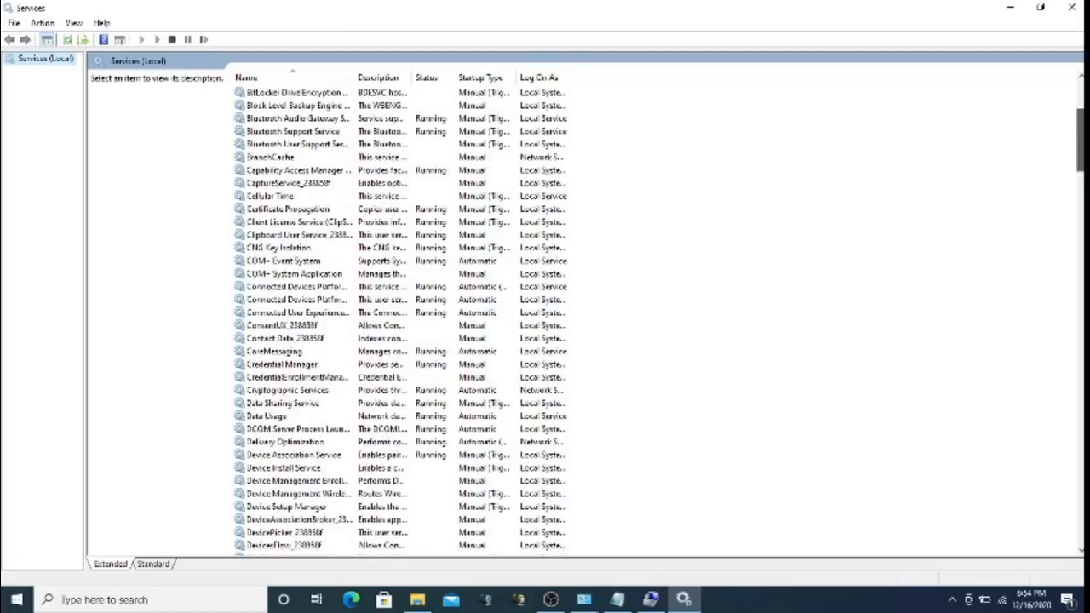
pyautogui.scroll(-7, 400, 320)
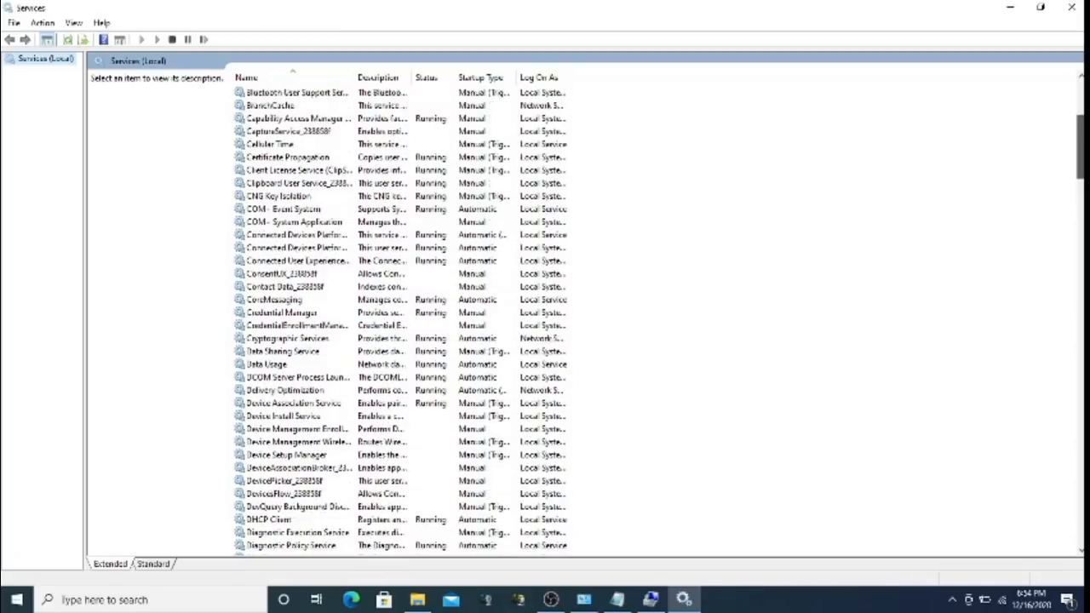
pyautogui.scroll(-11, 400, 320)
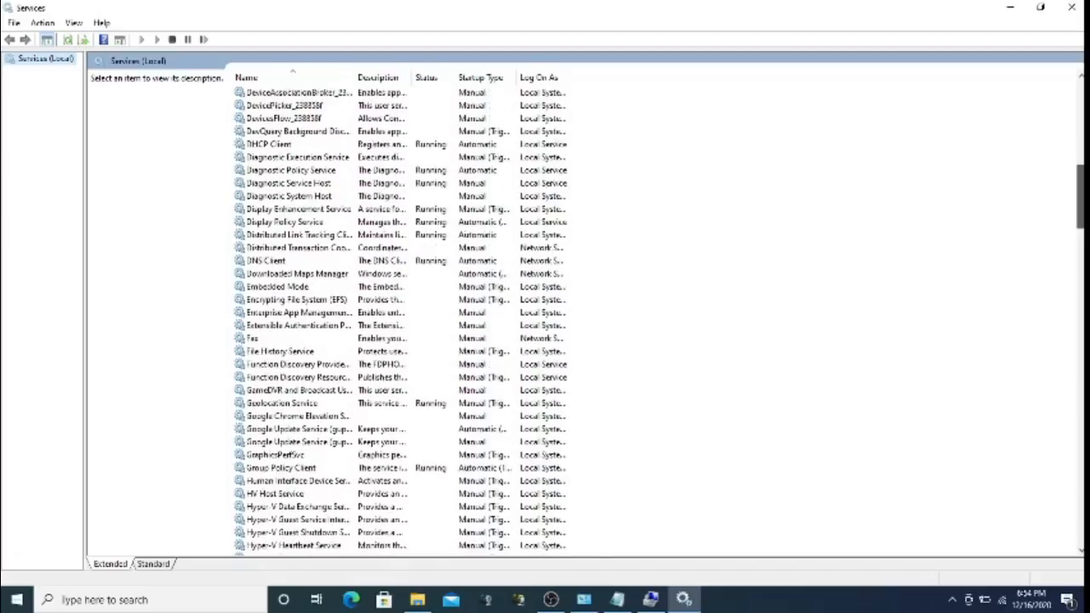
pyautogui.scroll(-10, 401, 320)
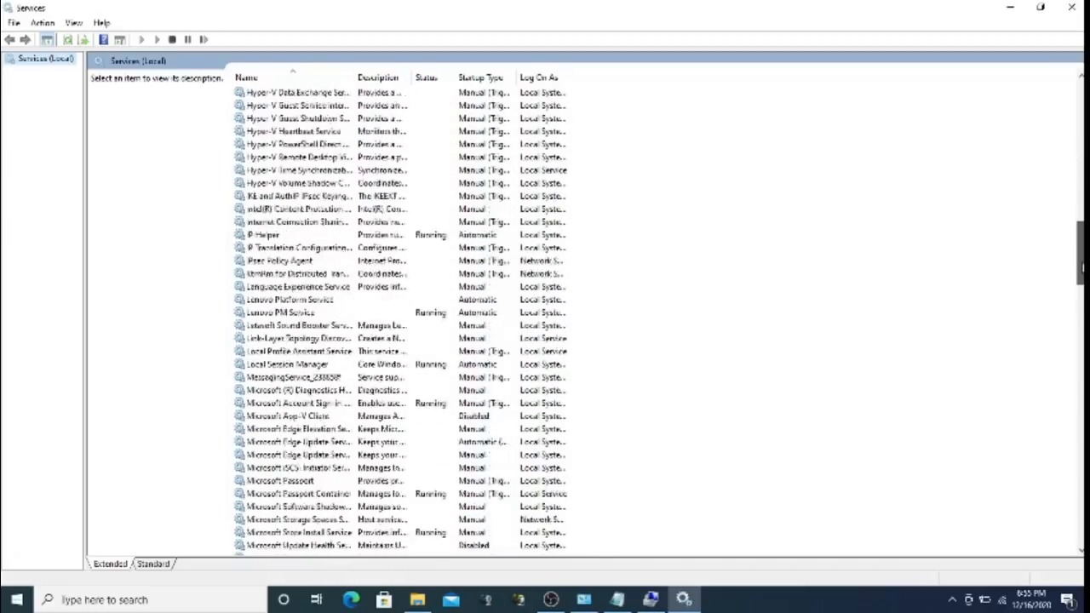
pyautogui.moveTo(1084, 301); pyautogui.dragTo(1082, 339)
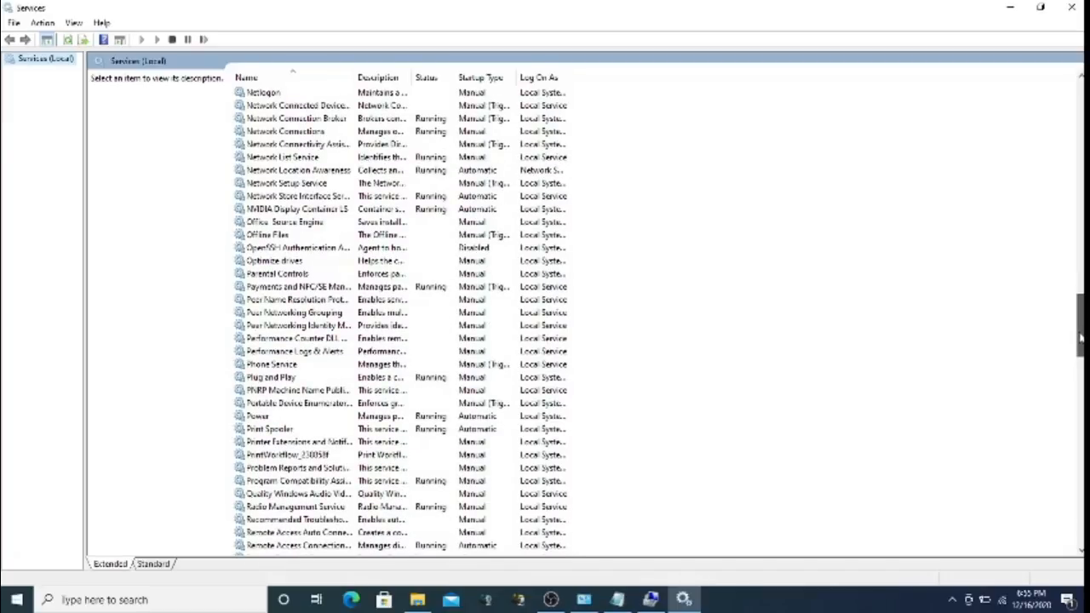
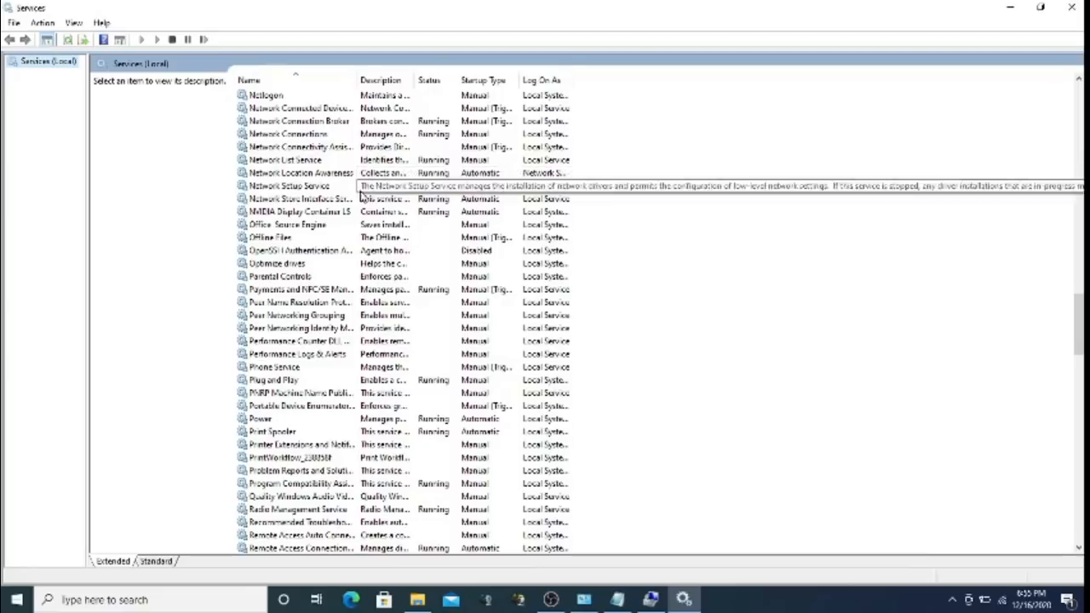
# Open the Network Connections service properties and try the Disabled startup type, then discard it
pyautogui.click(432, 124)
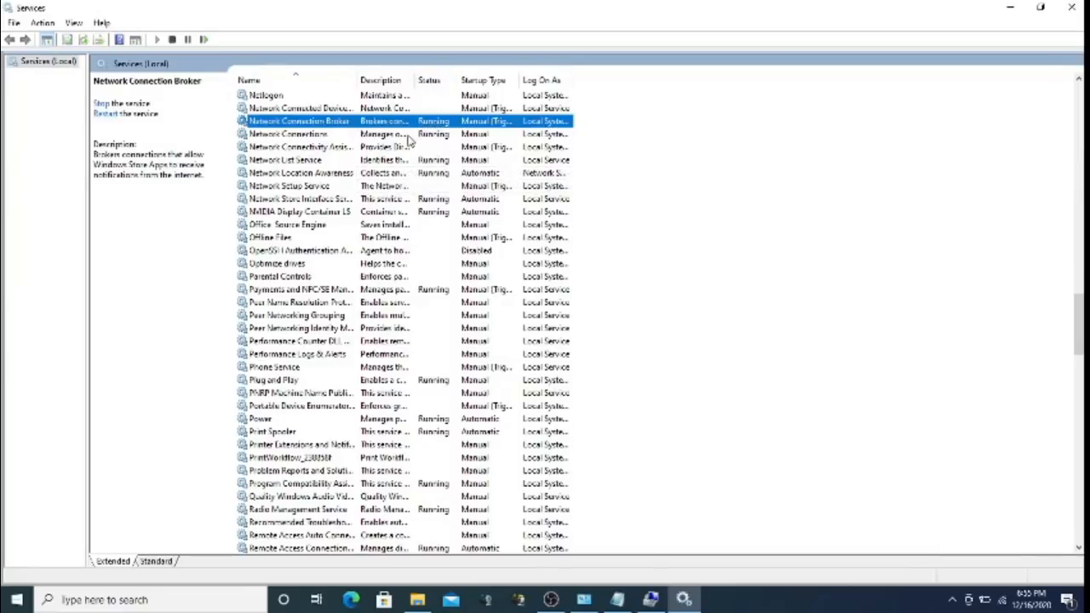
pyautogui.click(408, 137)
pyautogui.doubleClick(408, 138)
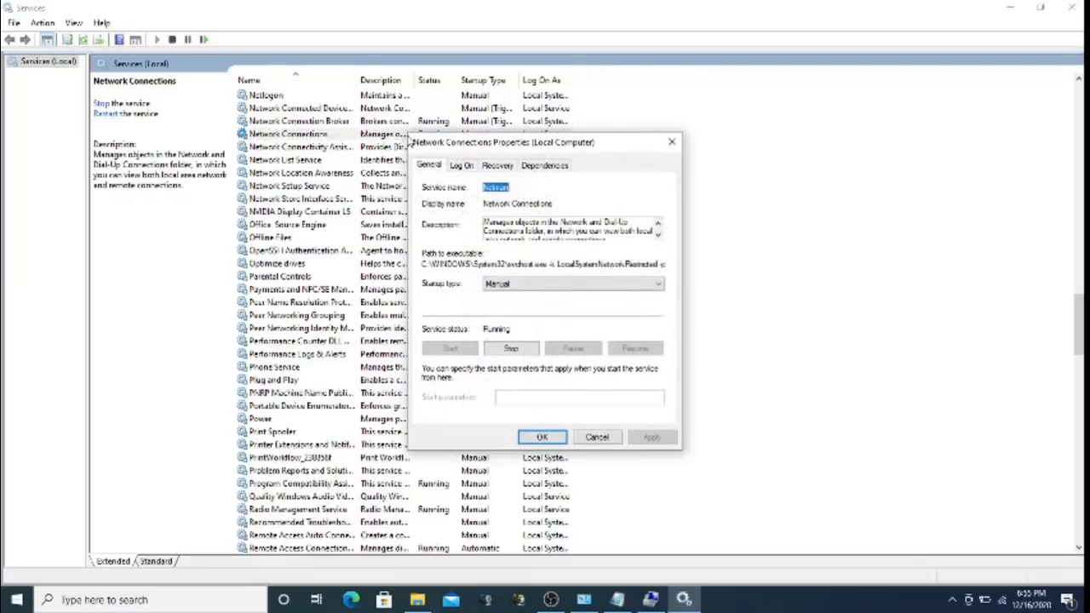
pyautogui.click(559, 284)
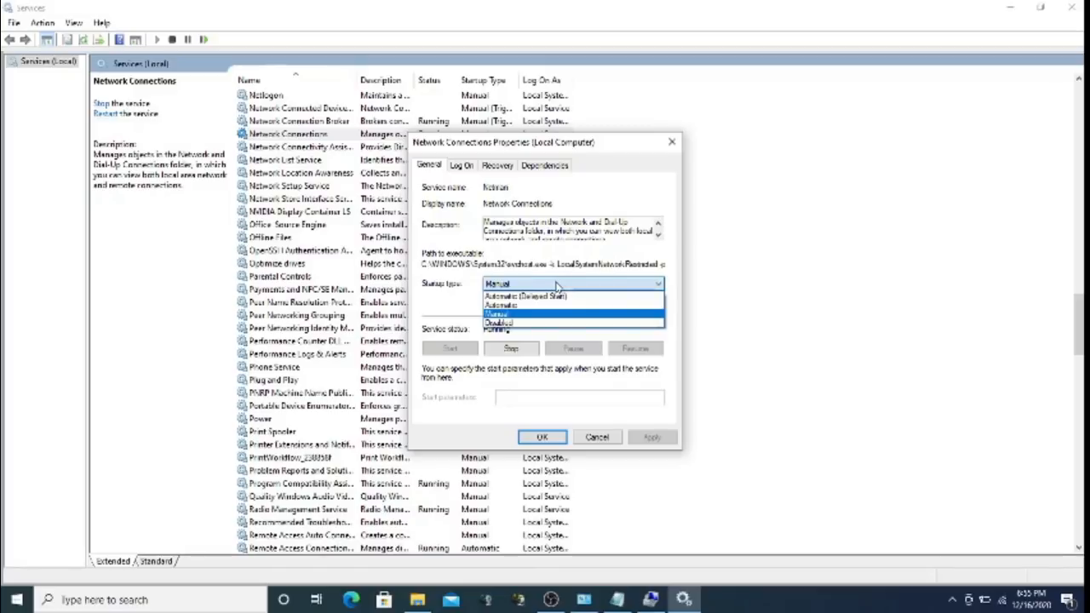
pyautogui.click(561, 324)
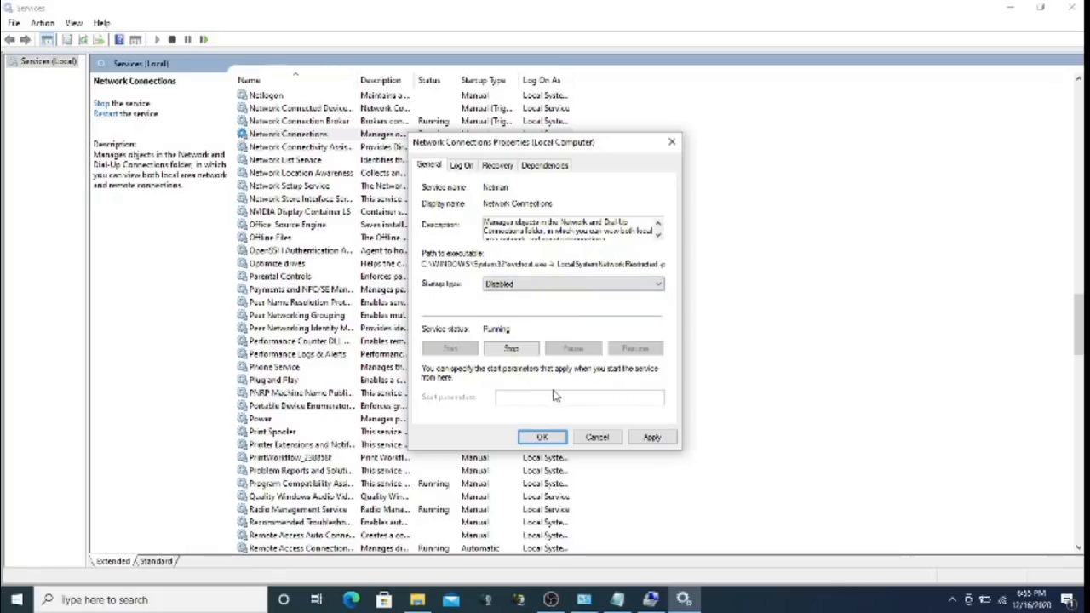
pyautogui.click(597, 437)
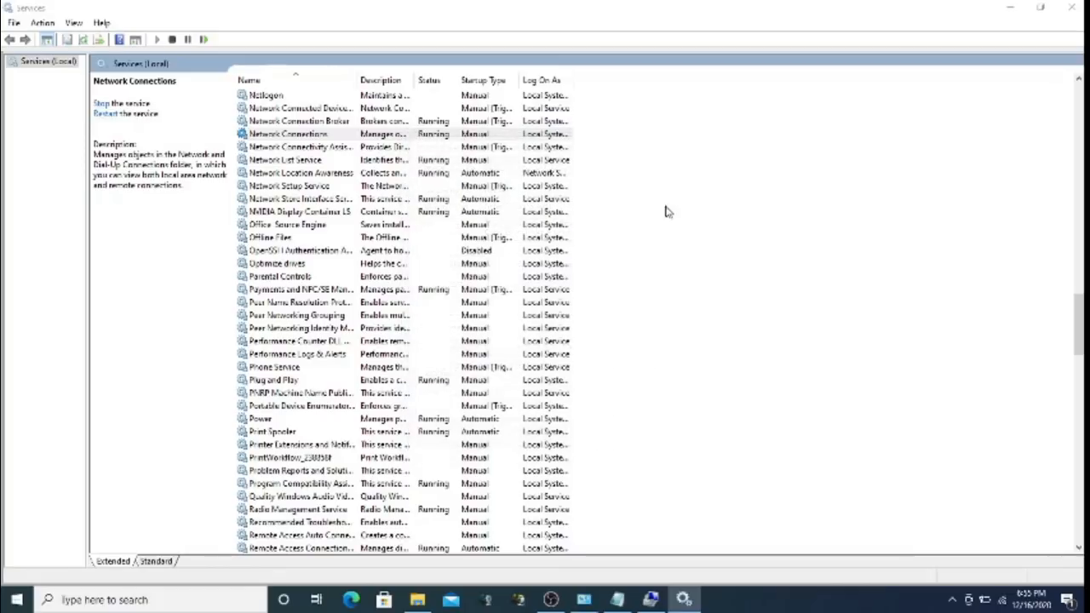
# Review the Network Connections log-on account options without saving, then select Network List Service and minimize Services
pyautogui.doubleClick(405, 137)
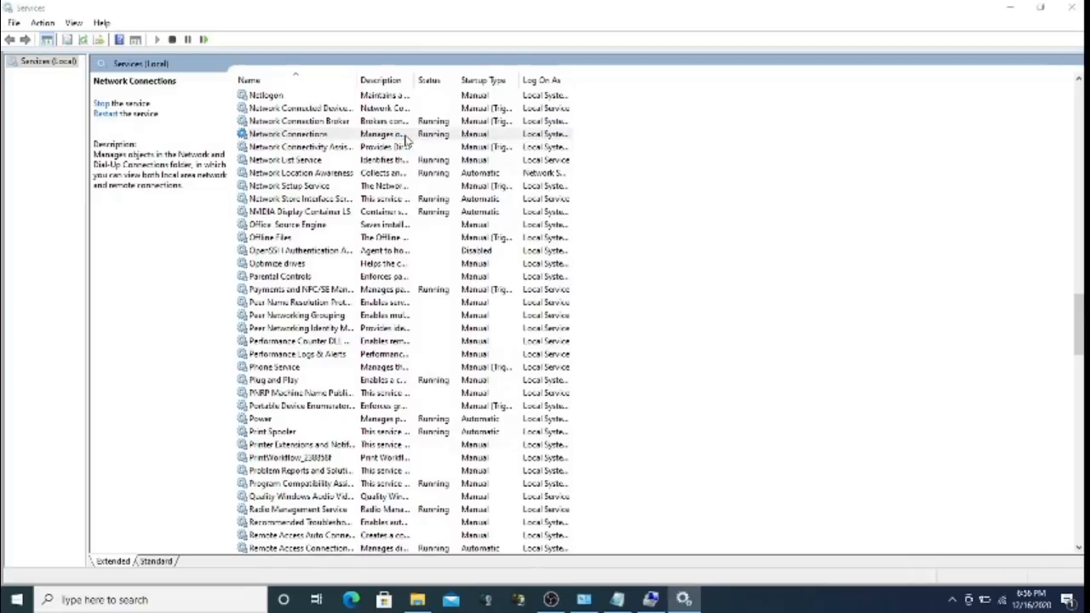
pyautogui.click(462, 165)
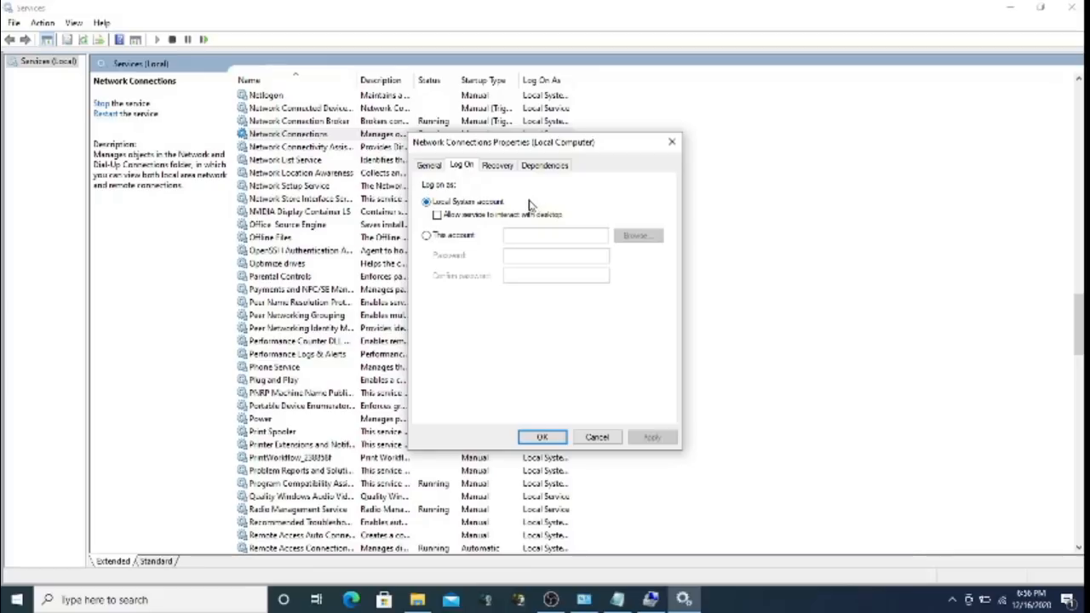
pyautogui.click(465, 238)
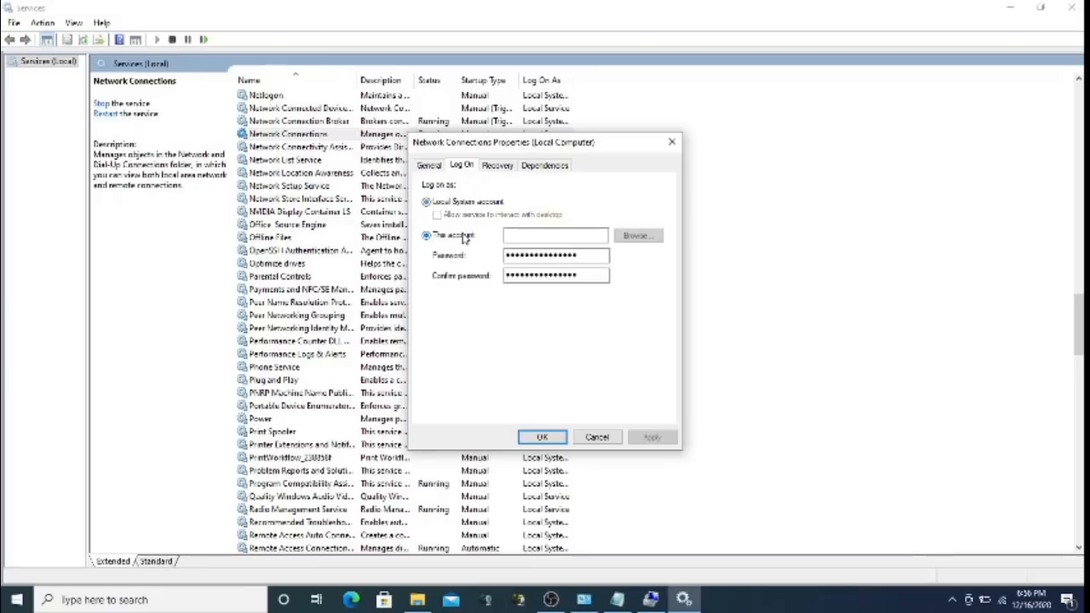
pyautogui.click(637, 235)
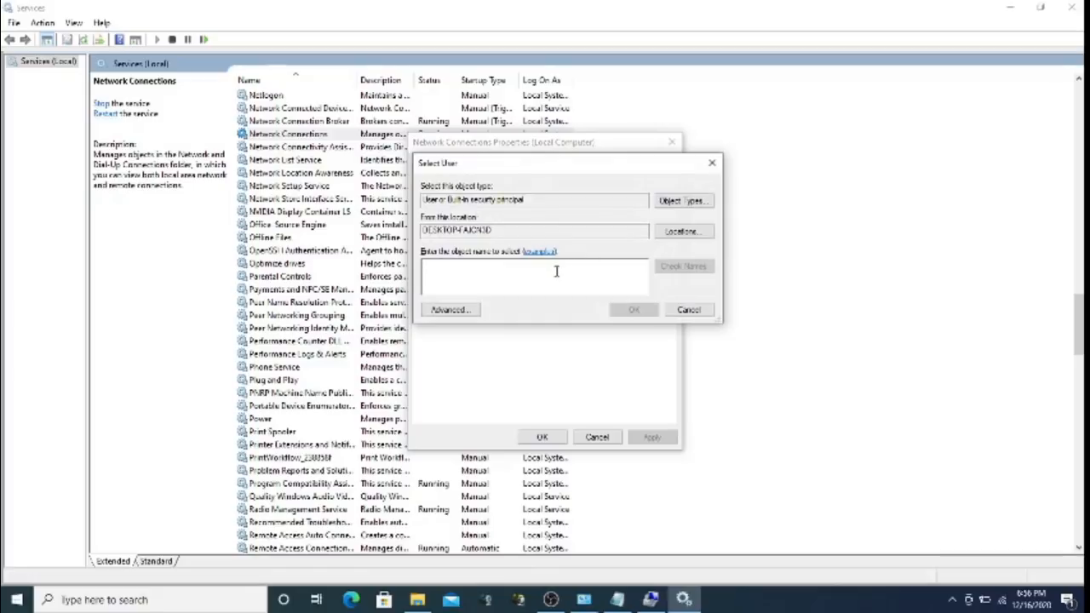
pyautogui.click(688, 310)
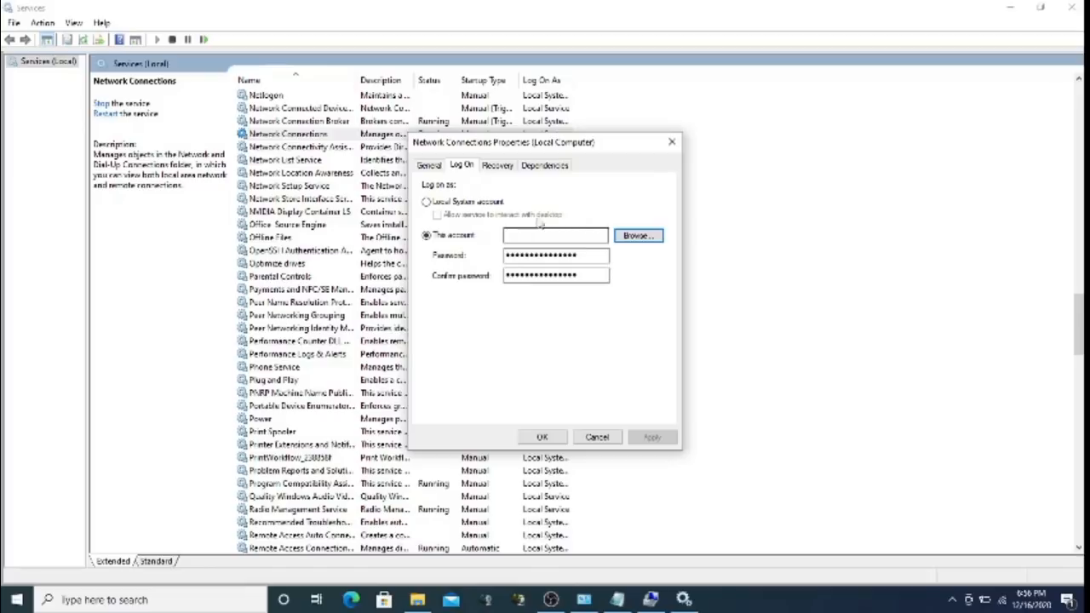
pyautogui.click(672, 145)
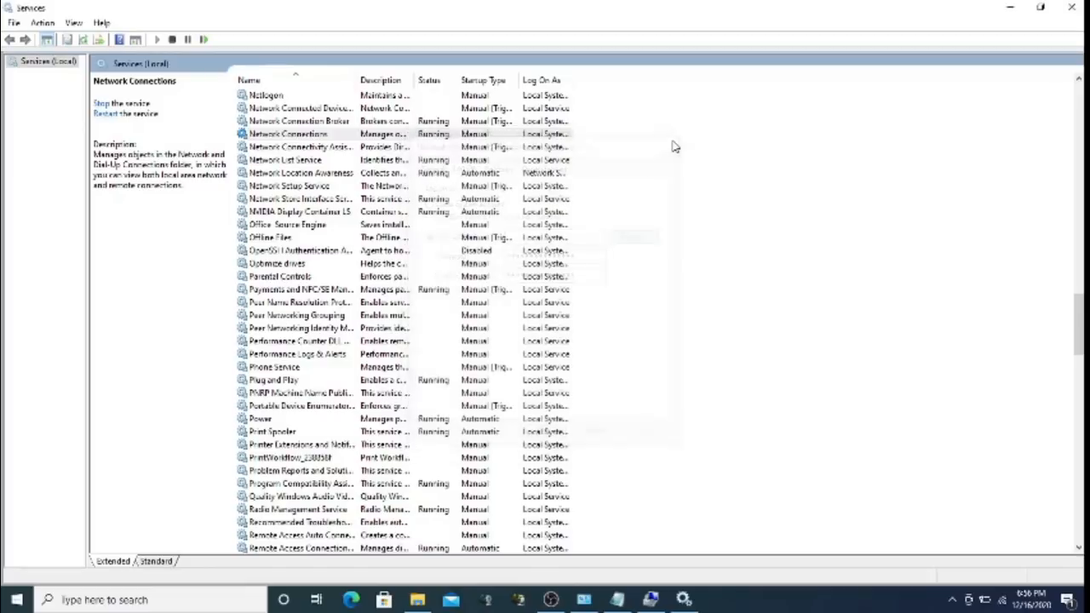
pyautogui.click(327, 161)
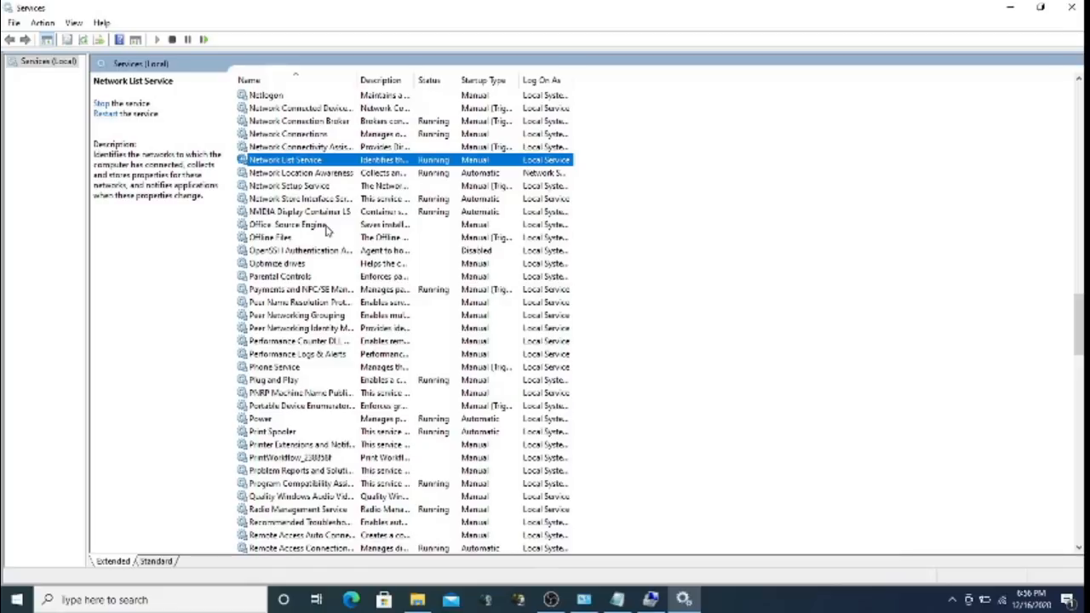
pyautogui.click(551, 600)
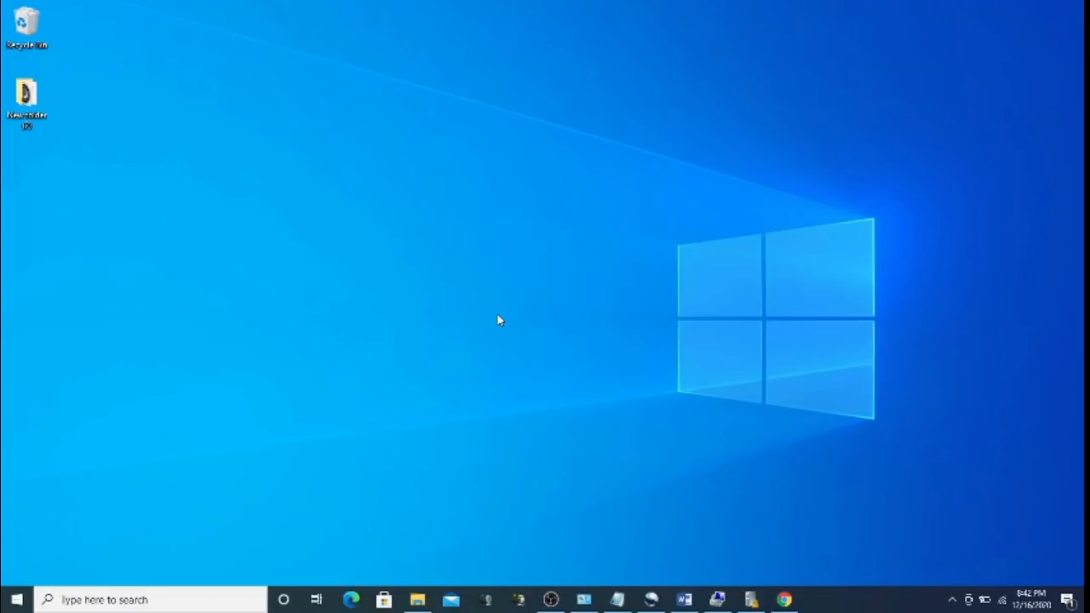
# Find Control Panel by searching 'control', then view Windows Credentials in Credential Manager
pyautogui.click(17, 599)
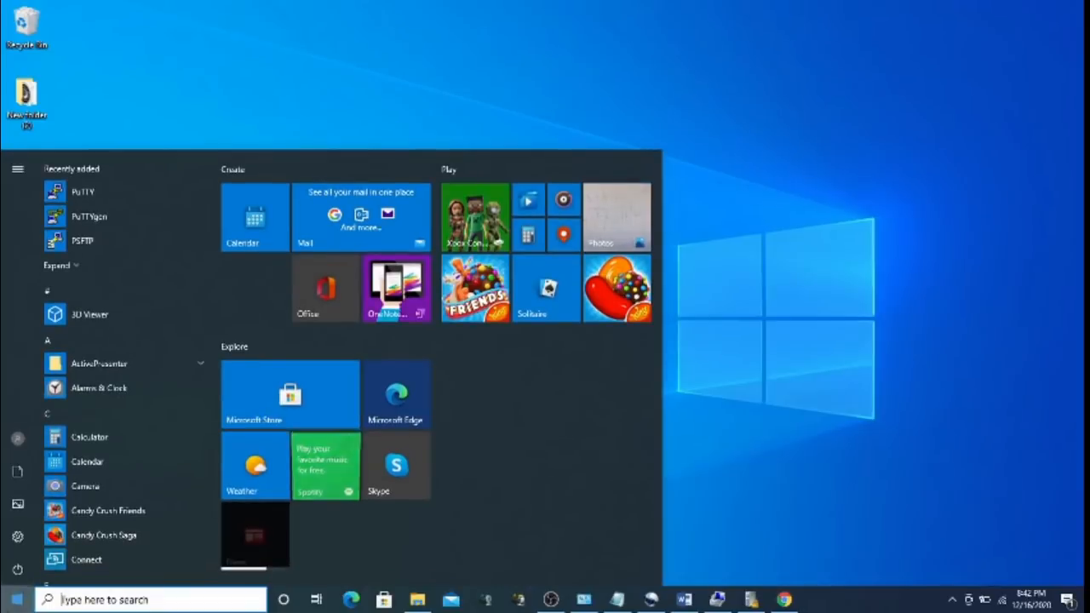
pyautogui.write('control')
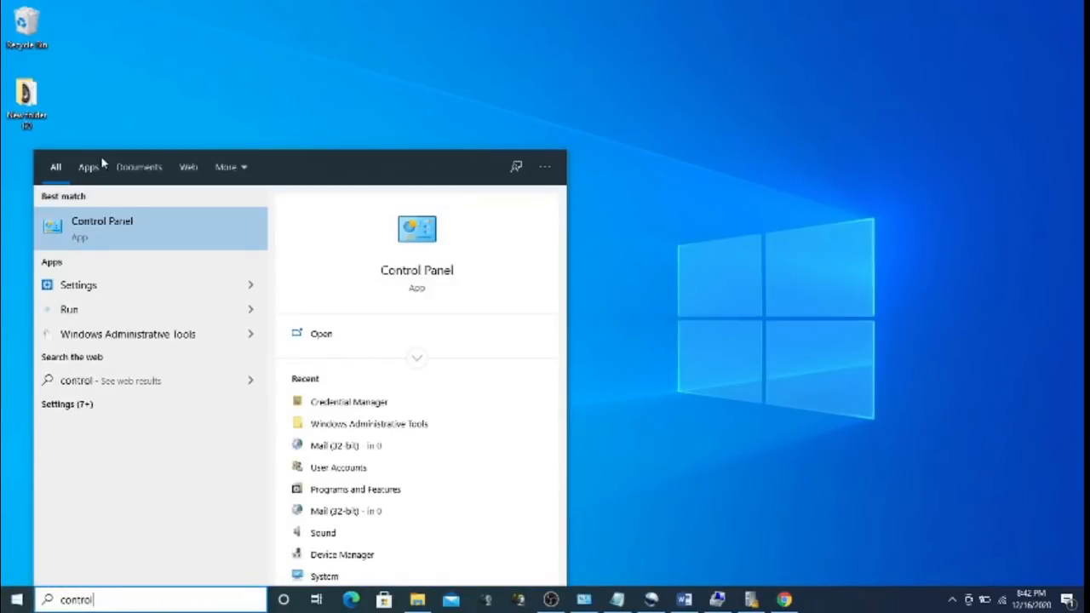
pyautogui.click(91, 226)
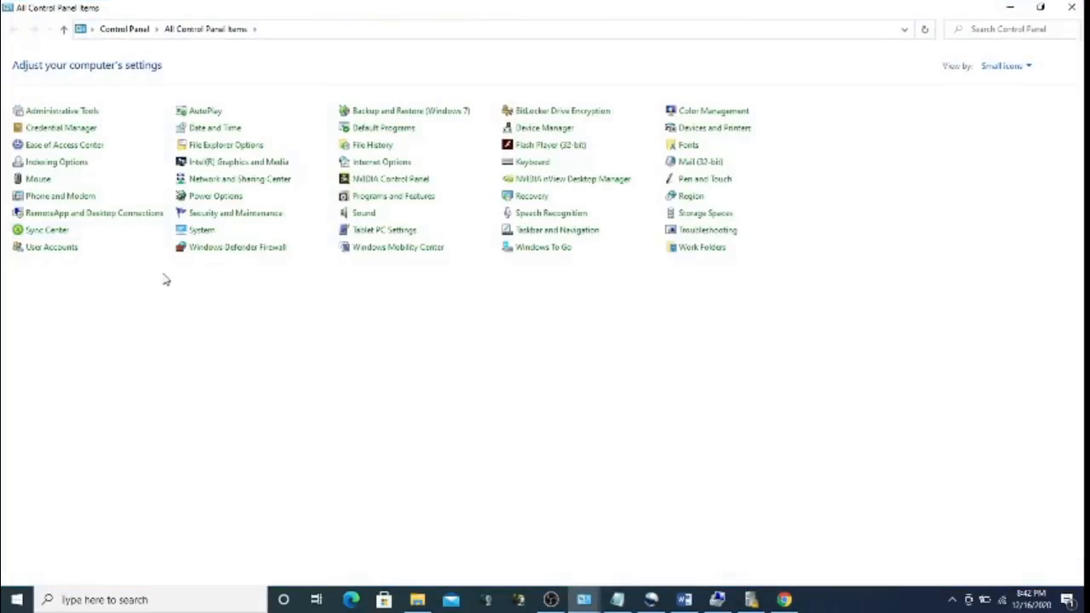
pyautogui.click(78, 129)
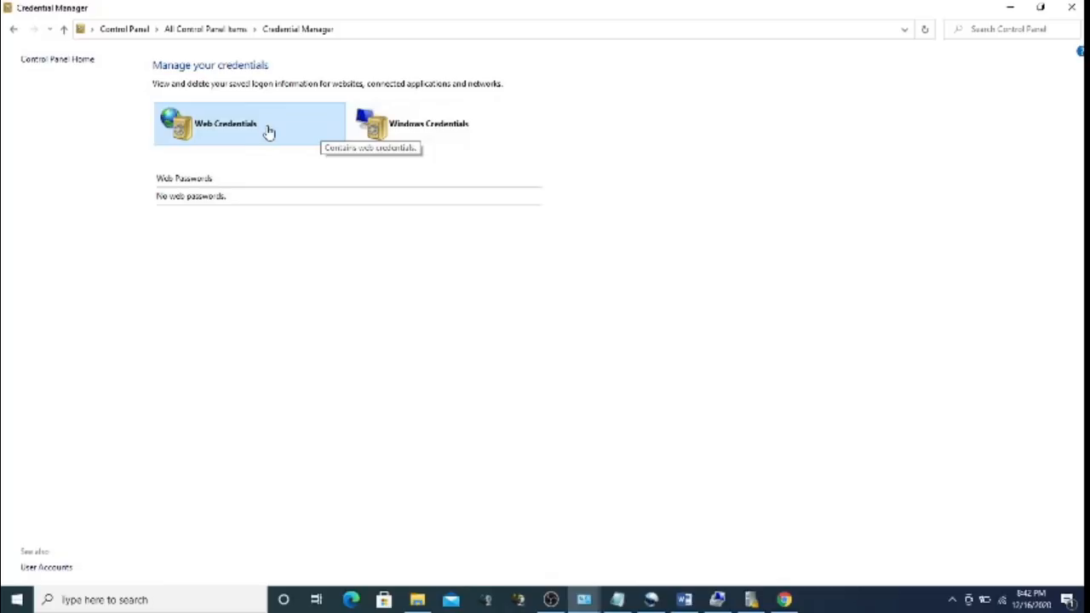
pyautogui.click(416, 127)
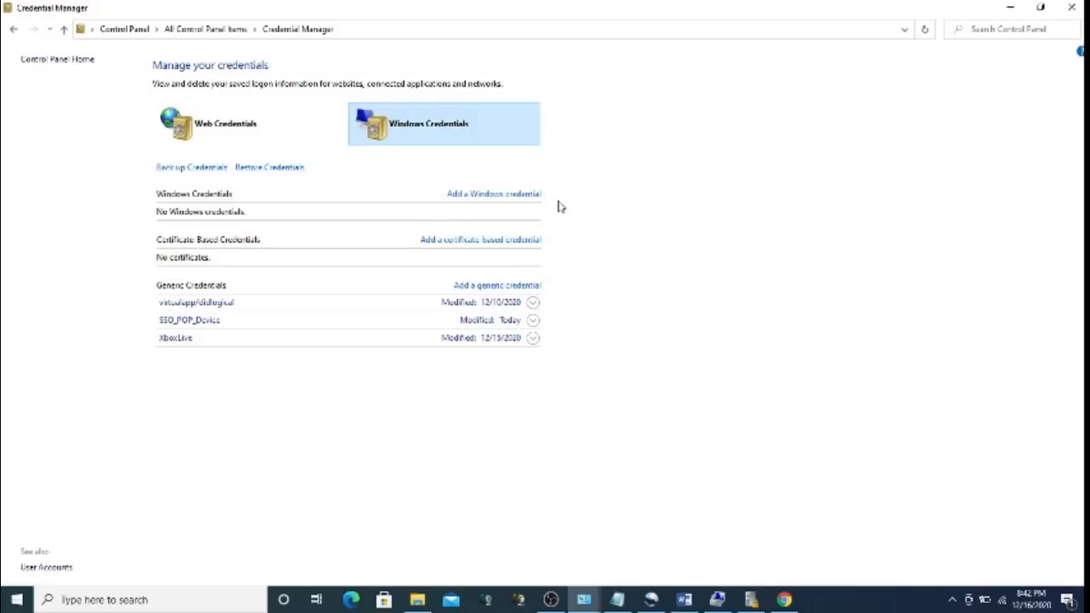
# Add a Windows credential for address Test with user name test1 and a password, then expand its details
pyautogui.click(508, 195)
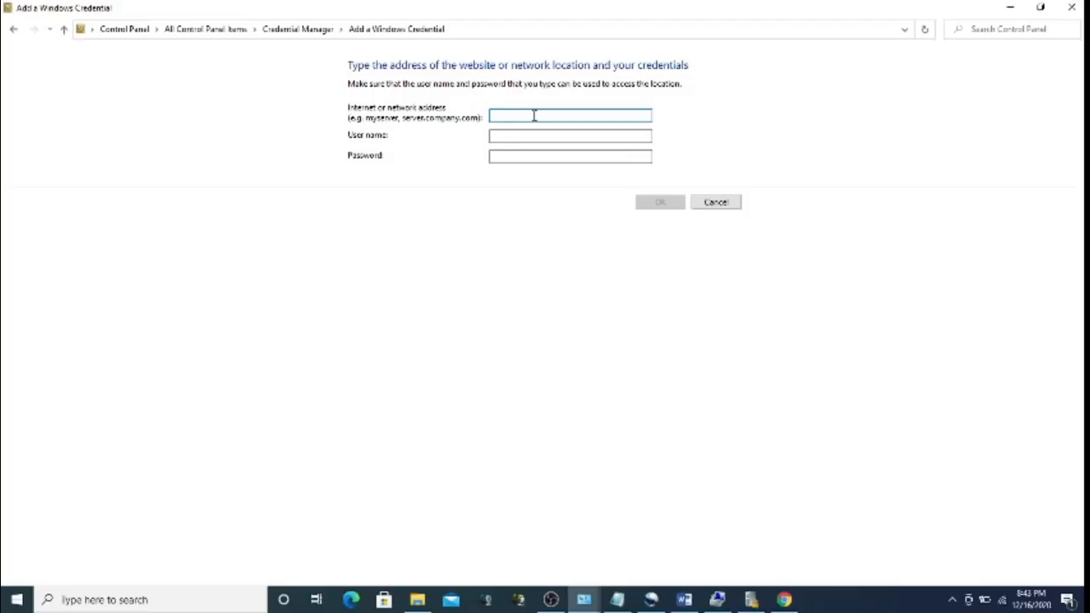
pyautogui.write('Test')
pyautogui.click(528, 138)
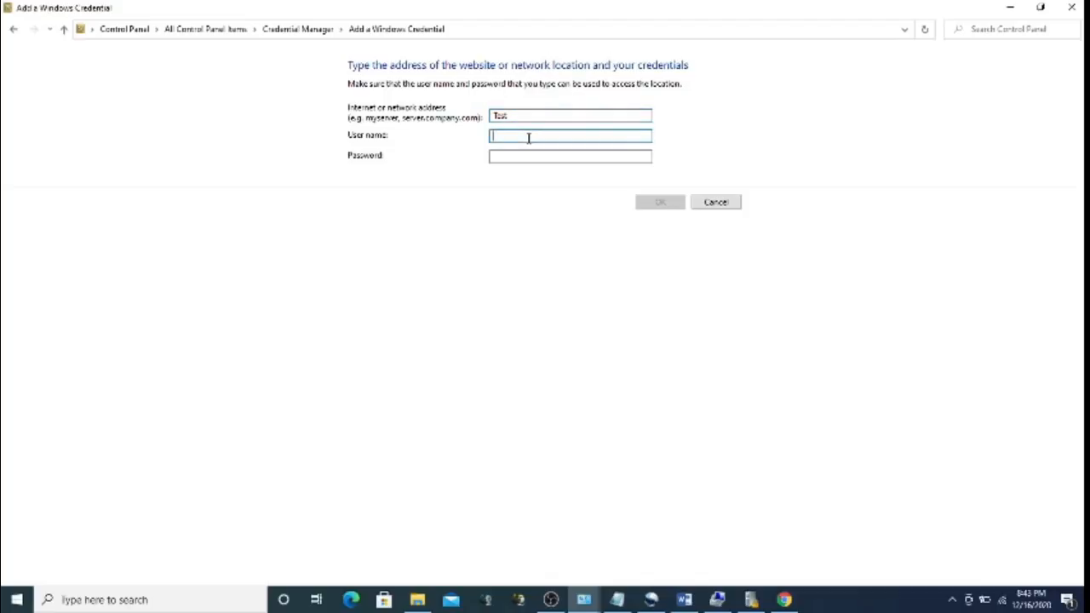
pyautogui.write('test1')
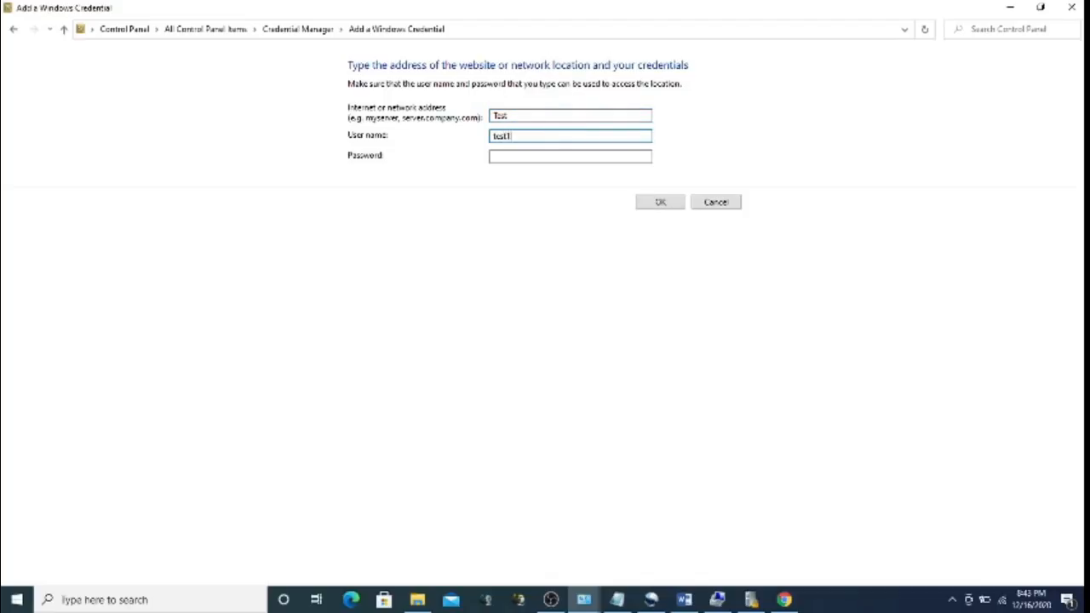
pyautogui.click(544, 151)
pyautogui.write('test')
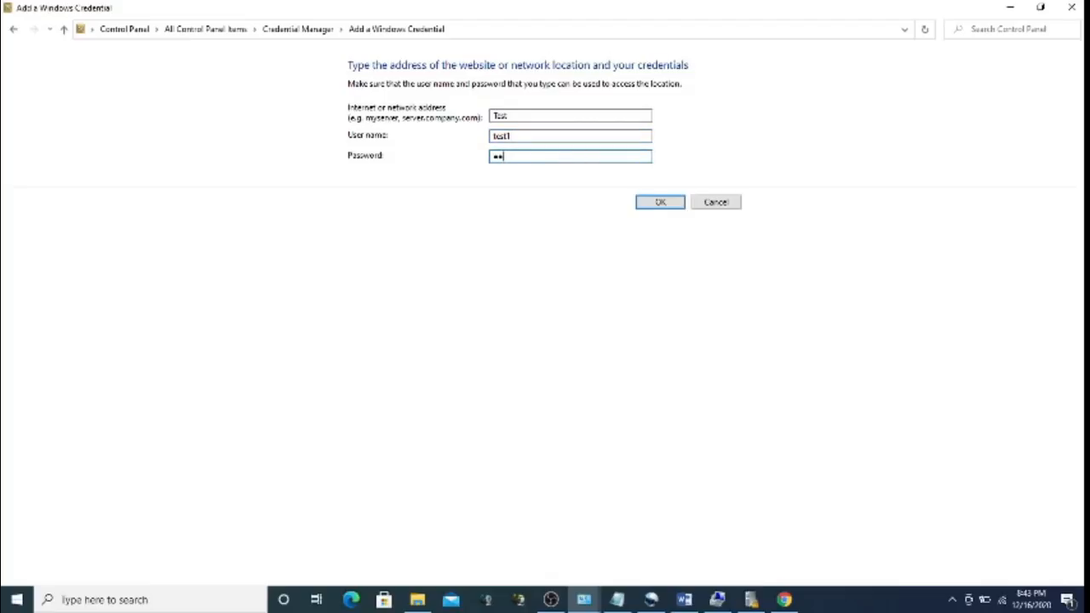
pyautogui.click(661, 202)
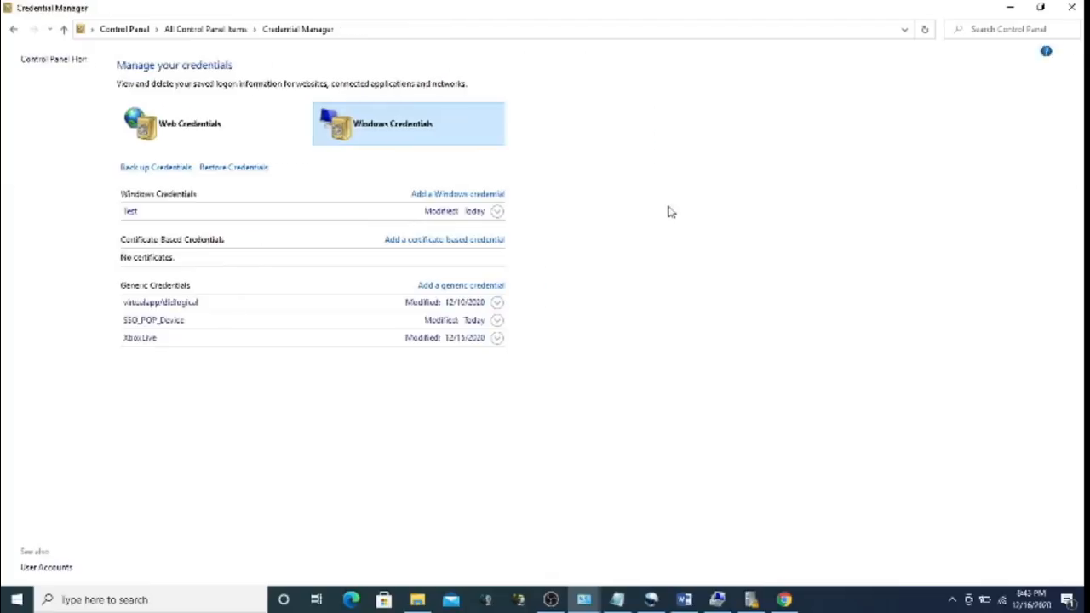
pyautogui.click(377, 217)
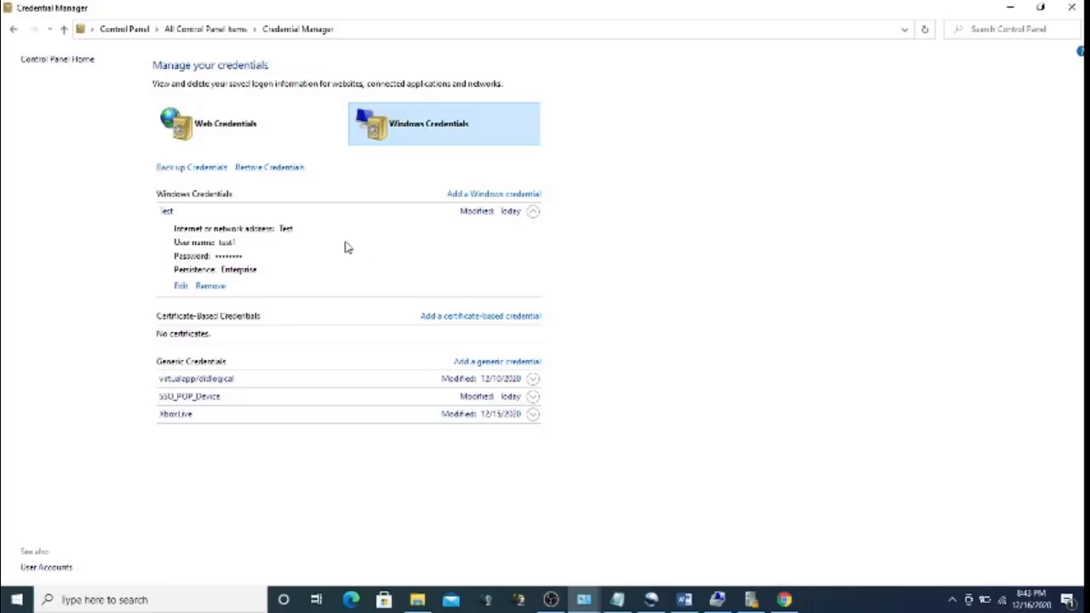
pyautogui.click(475, 319)
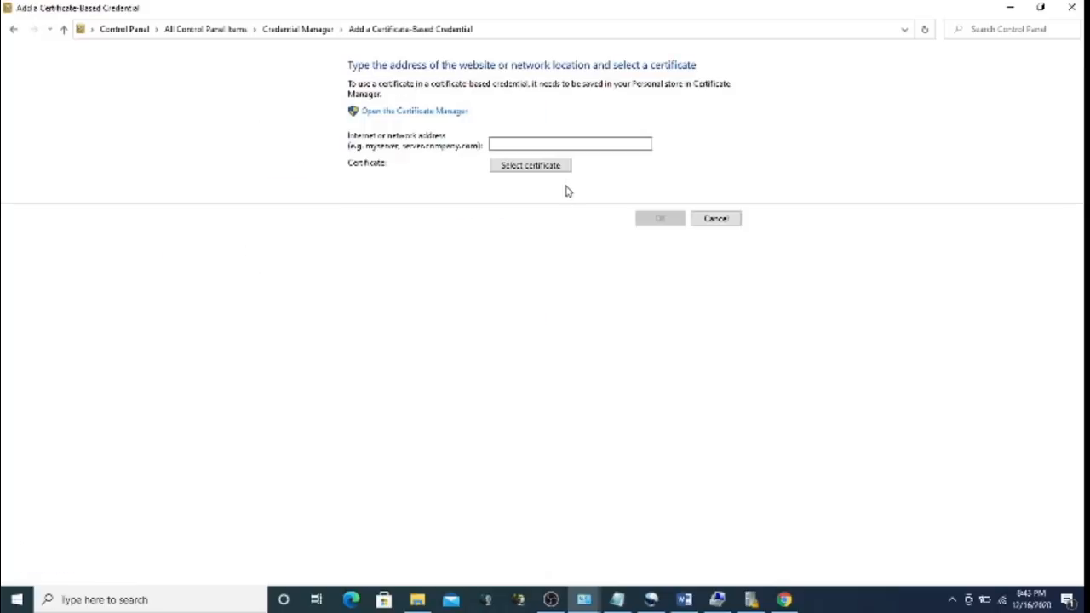
# Enter address 'test' on the certificate credential form, cancel certificate selection, and return to Web Credentials
pyautogui.click(531, 144)
pyautogui.write('t')
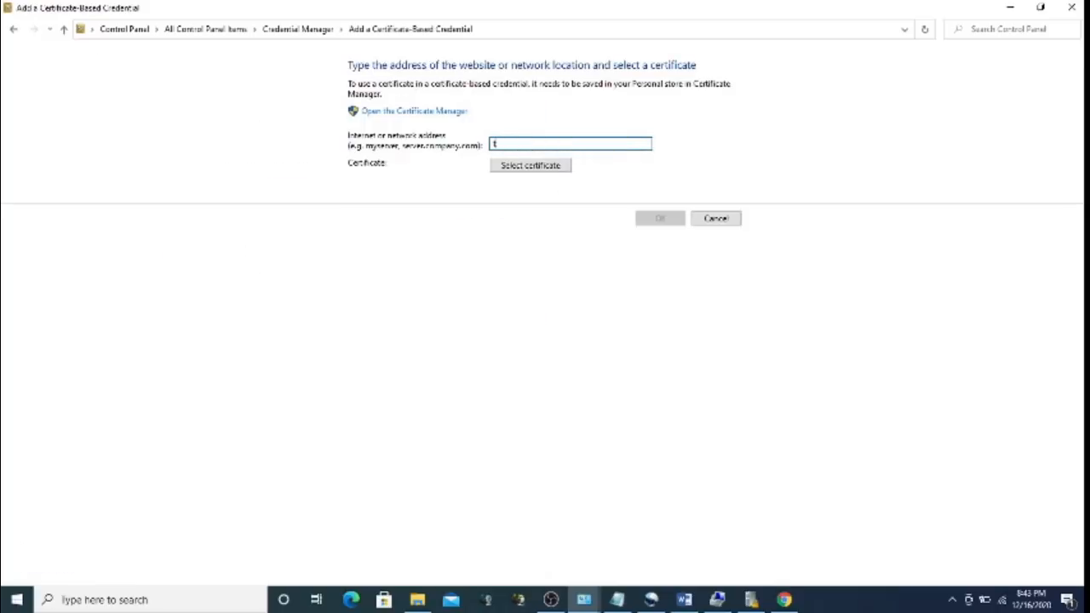
pyautogui.write('est')
pyautogui.click(512, 170)
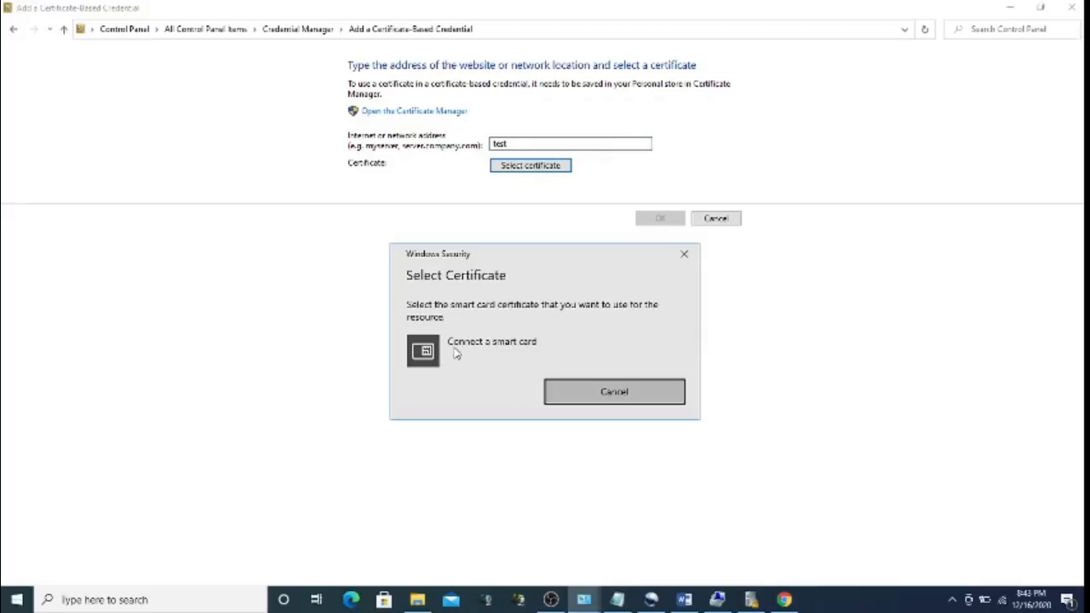
pyautogui.click(684, 255)
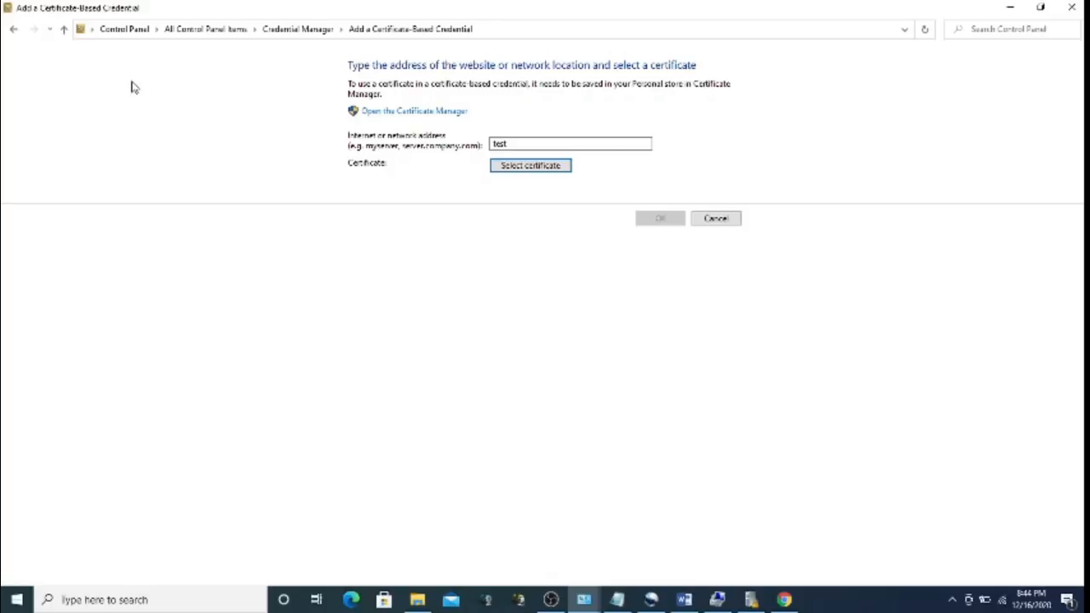
pyautogui.click(12, 30)
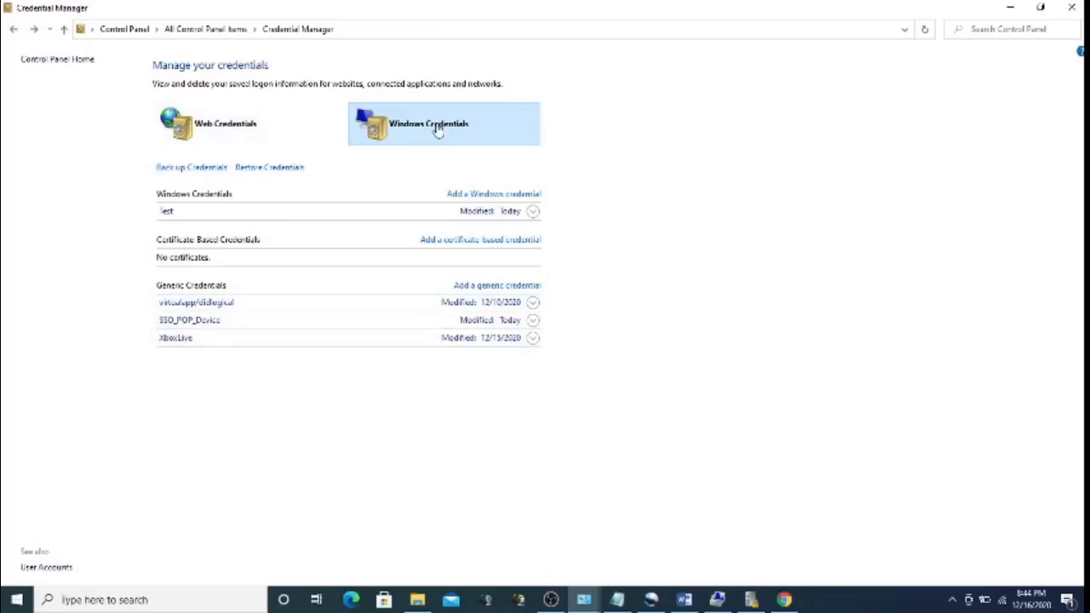
pyautogui.click(290, 129)
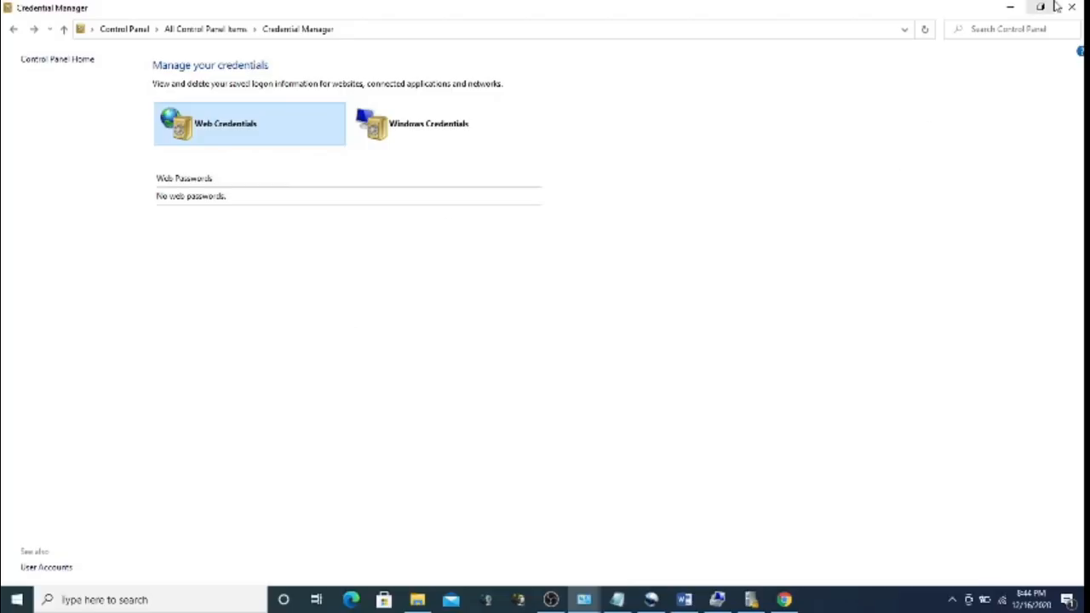
# Minimize Credential Manager after confirming Web Credentials holds no saved passwords
pyautogui.click(1011, 7)
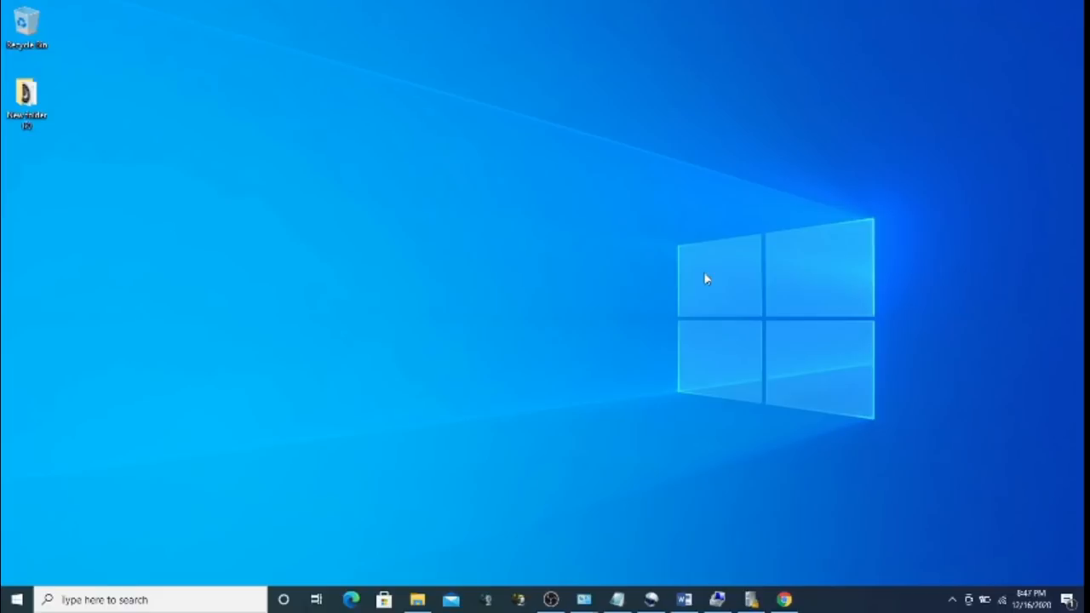
# Create a new desktop folder named test and open it
pyautogui.rightClick(486, 226)
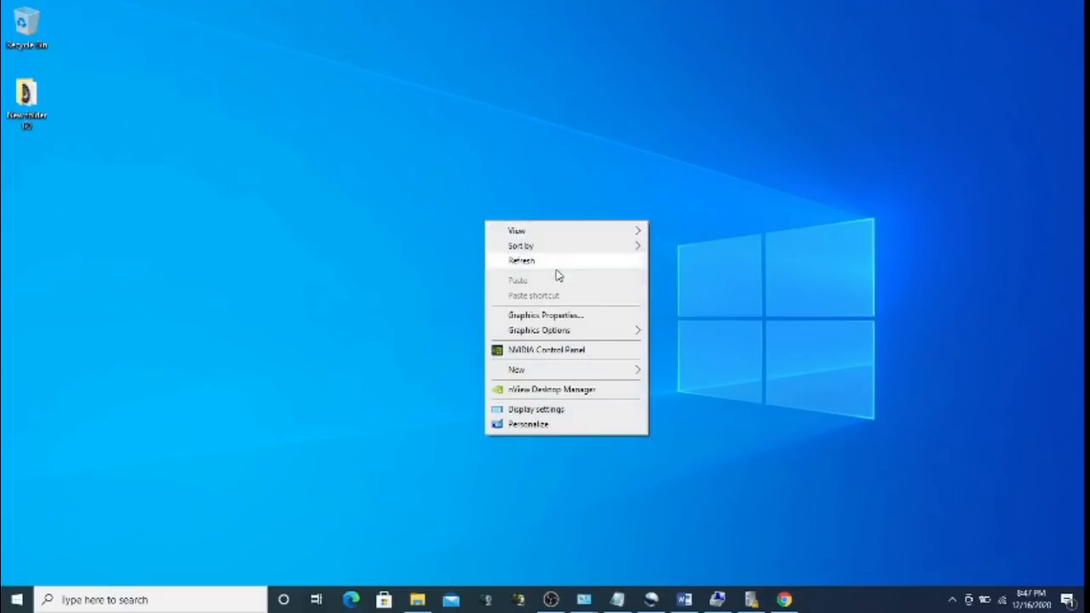
pyautogui.moveTo(565, 333)
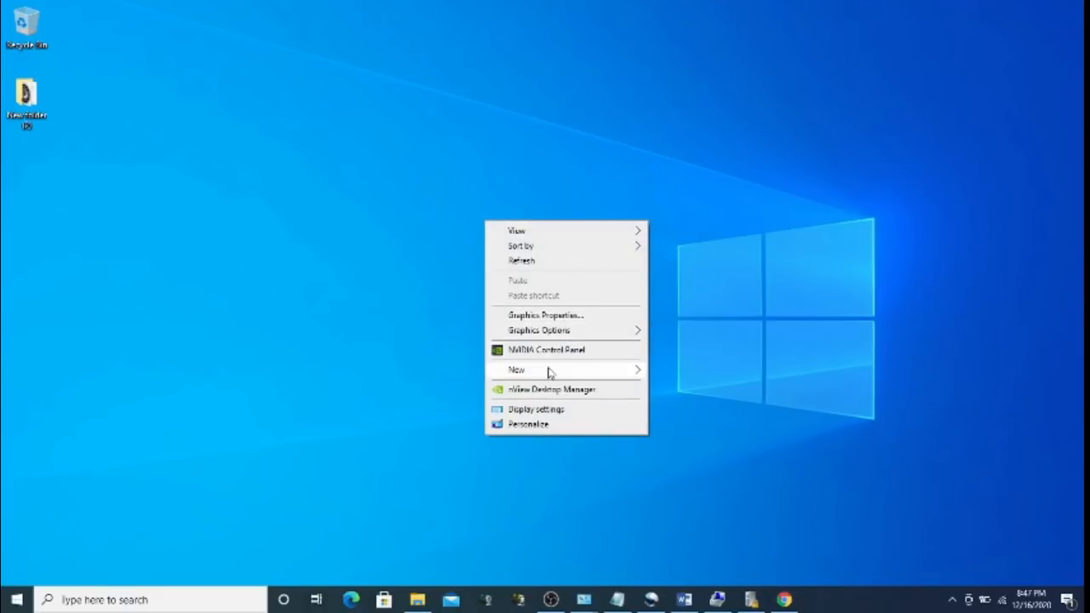
pyautogui.moveTo(550, 372)
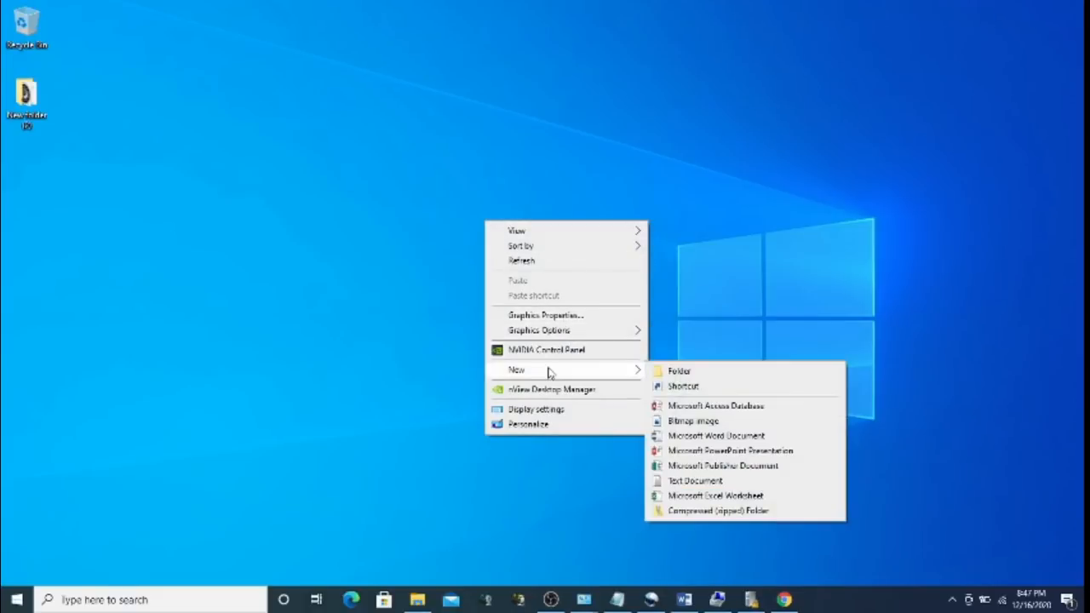
pyautogui.click(664, 379)
pyautogui.write('test')
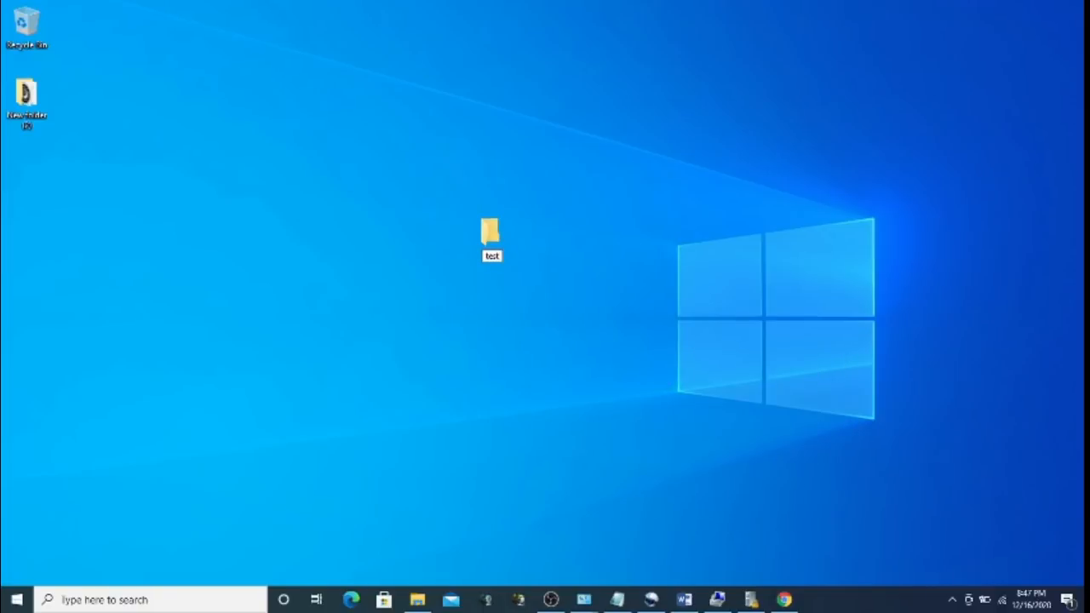
pyautogui.press('Return')
pyautogui.press('Return')
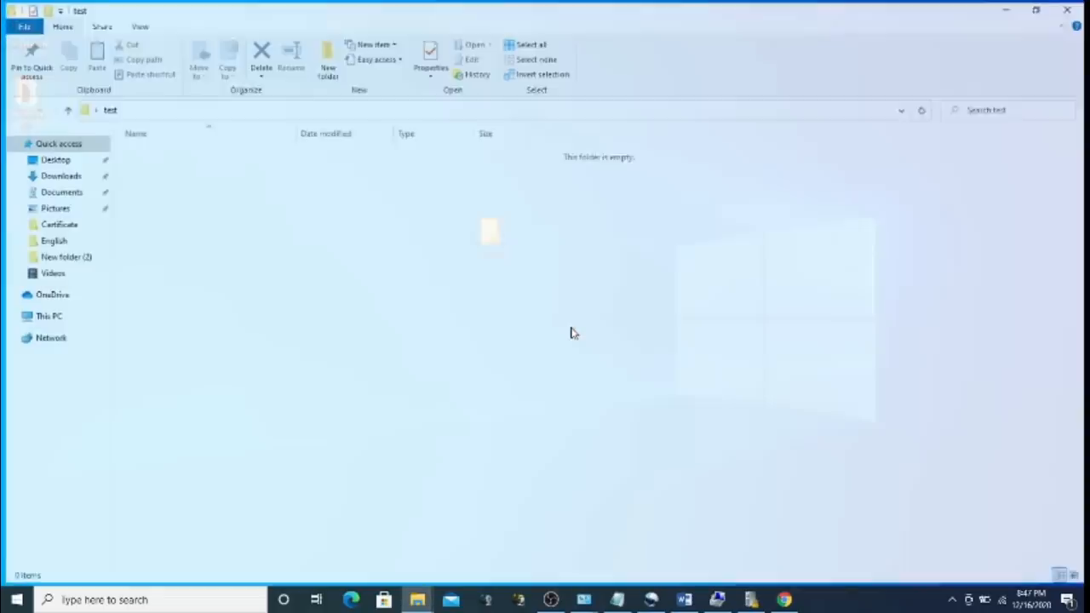
# Add an empty Word document named test.docx inside the folder, then close the folder window
pyautogui.rightClick(405, 258)
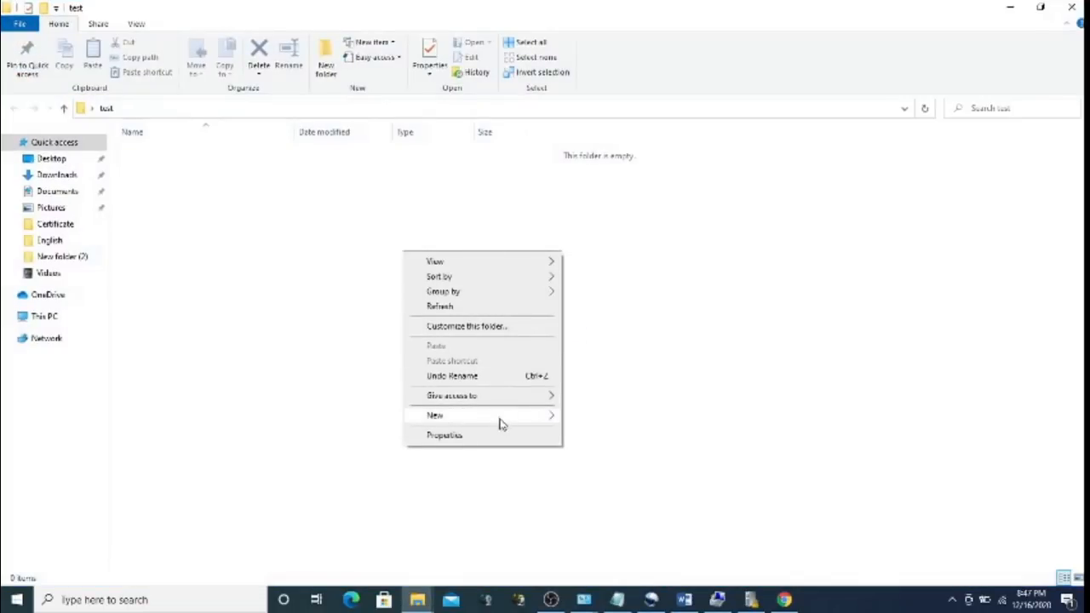
pyautogui.moveTo(500, 419)
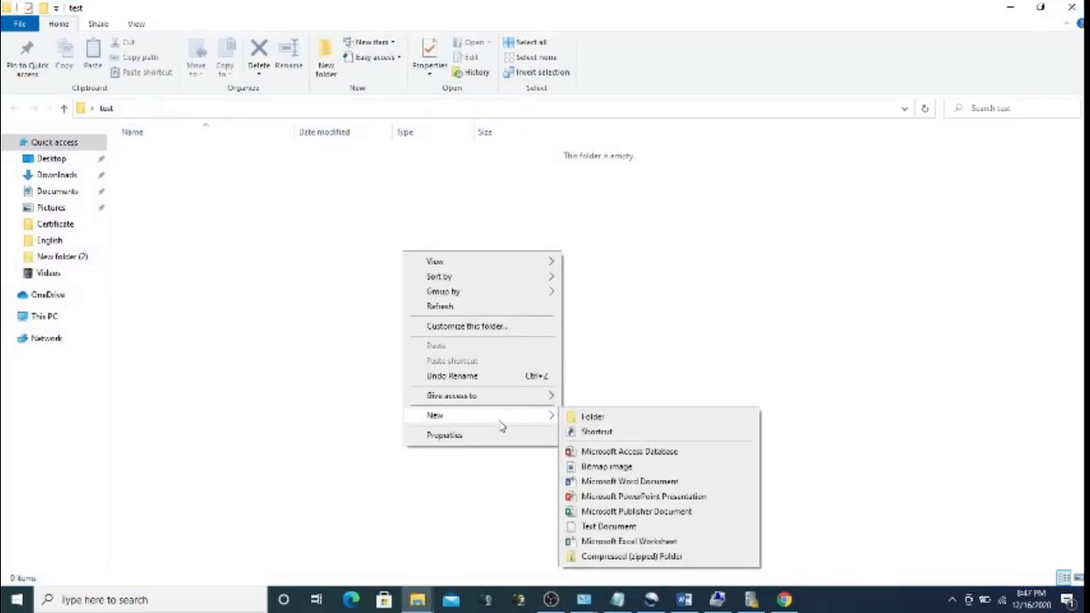
pyautogui.click(619, 483)
pyautogui.write('test.docx')
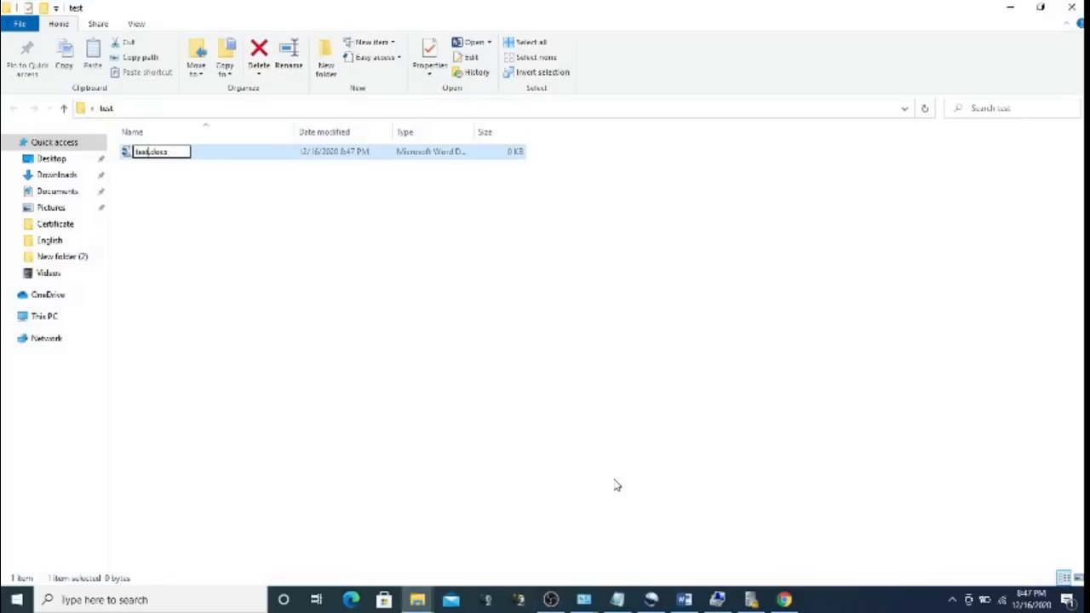
pyautogui.press('Return')
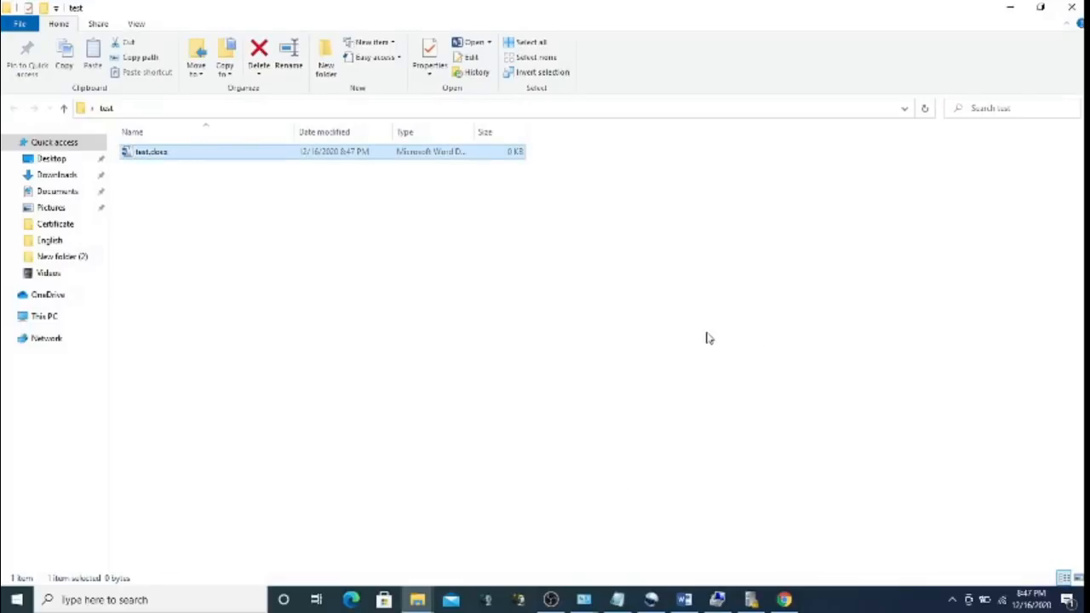
pyautogui.click(707, 332)
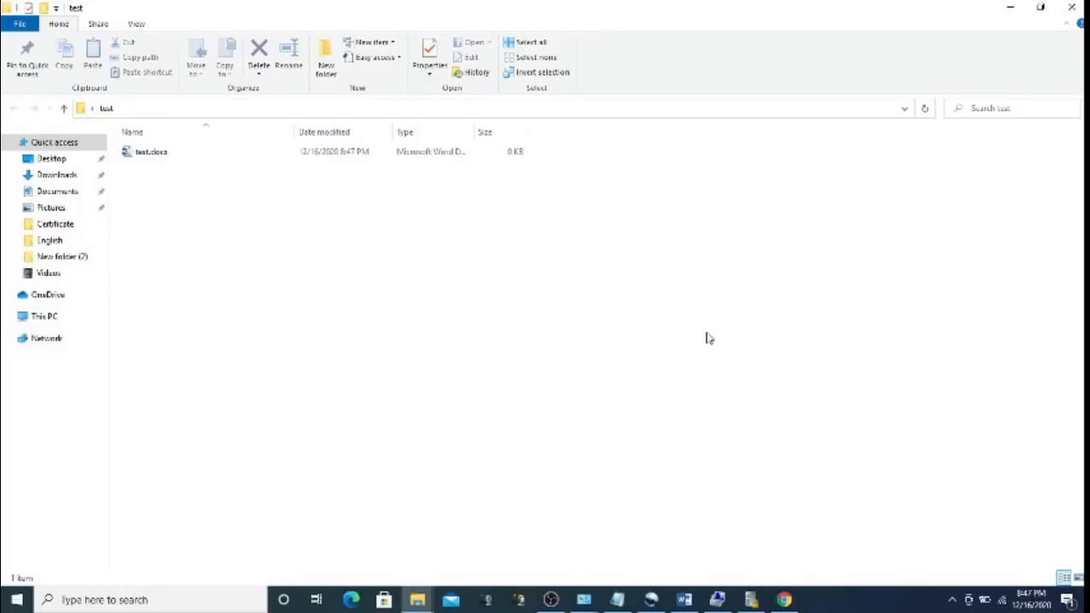
pyautogui.click(1072, 6)
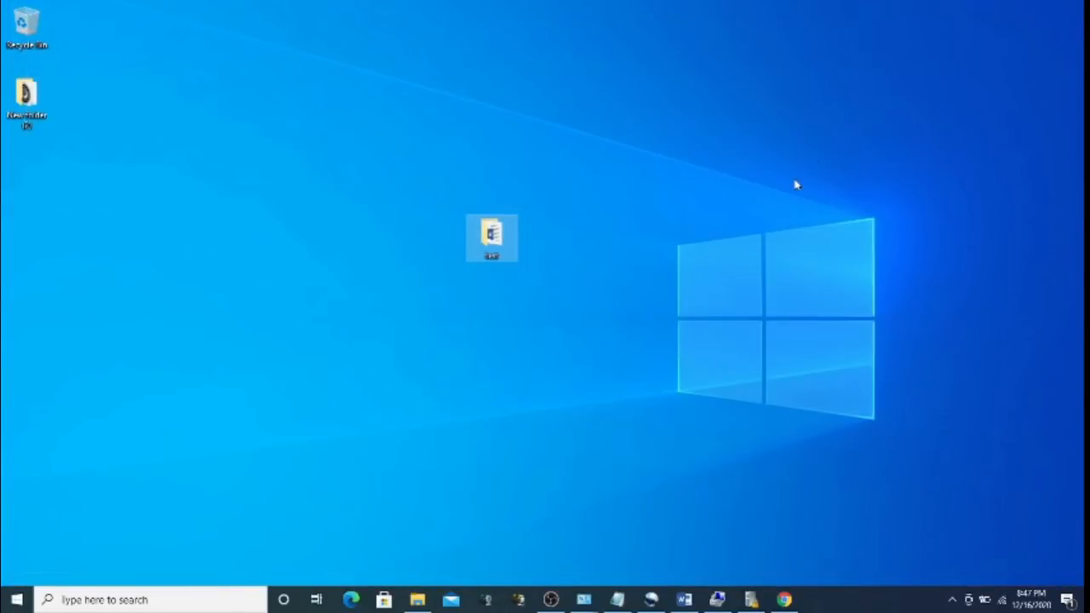
# Delete the test folder to the Recycle Bin and check it there
pyautogui.rightClick(503, 242)
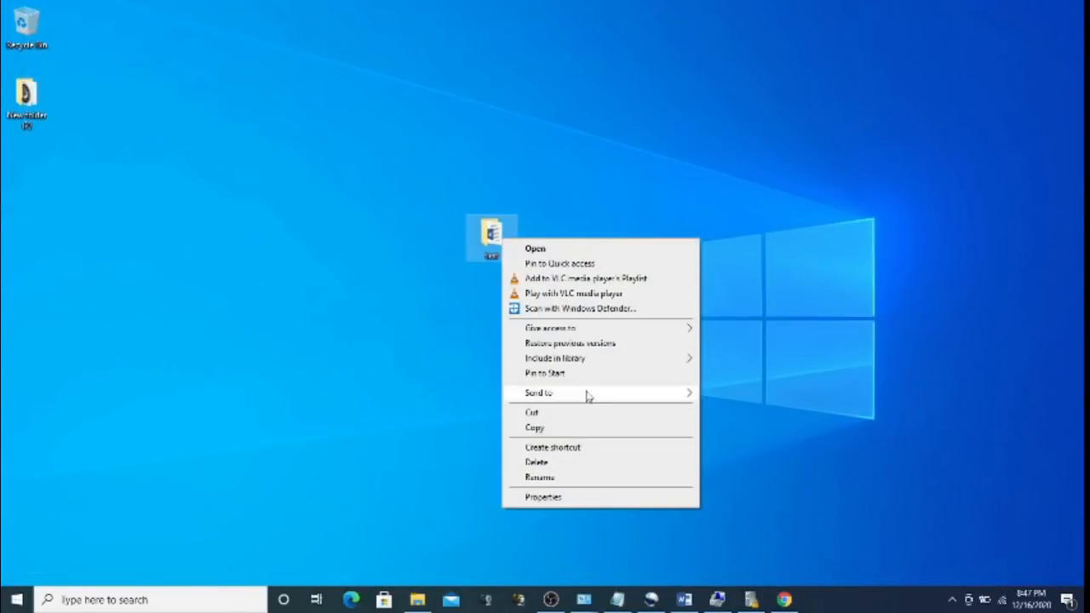
pyautogui.click(542, 462)
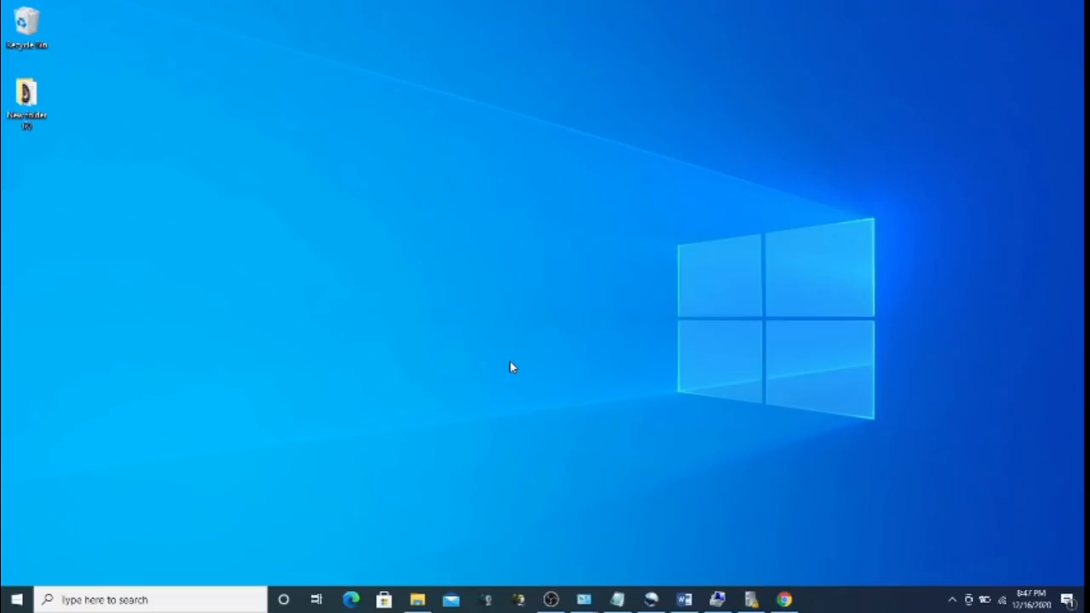
pyautogui.doubleClick(34, 35)
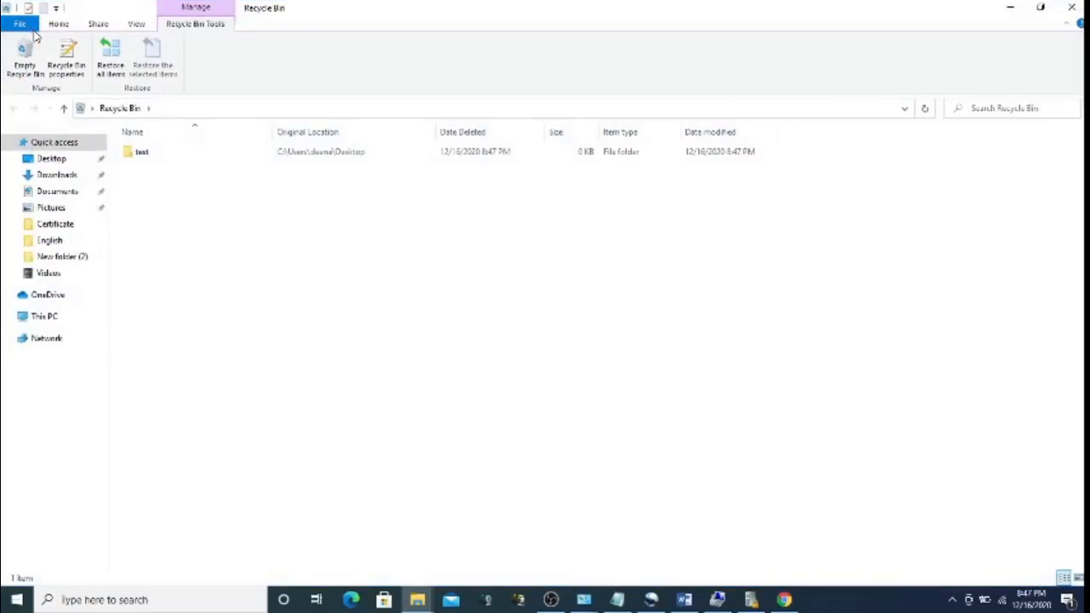
pyautogui.rightClick(145, 153)
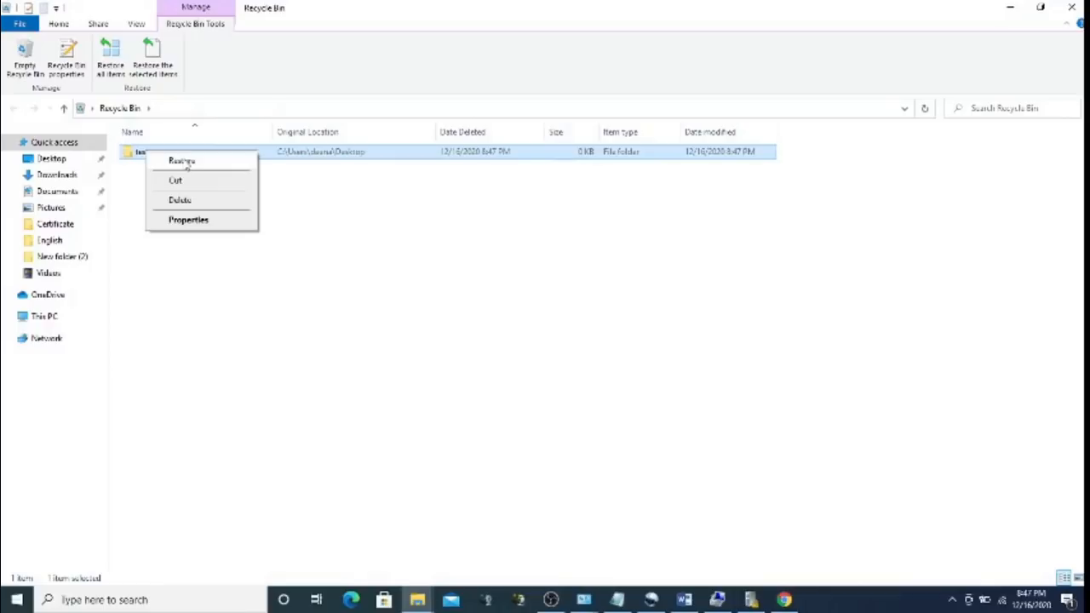
pyautogui.click(1010, 8)
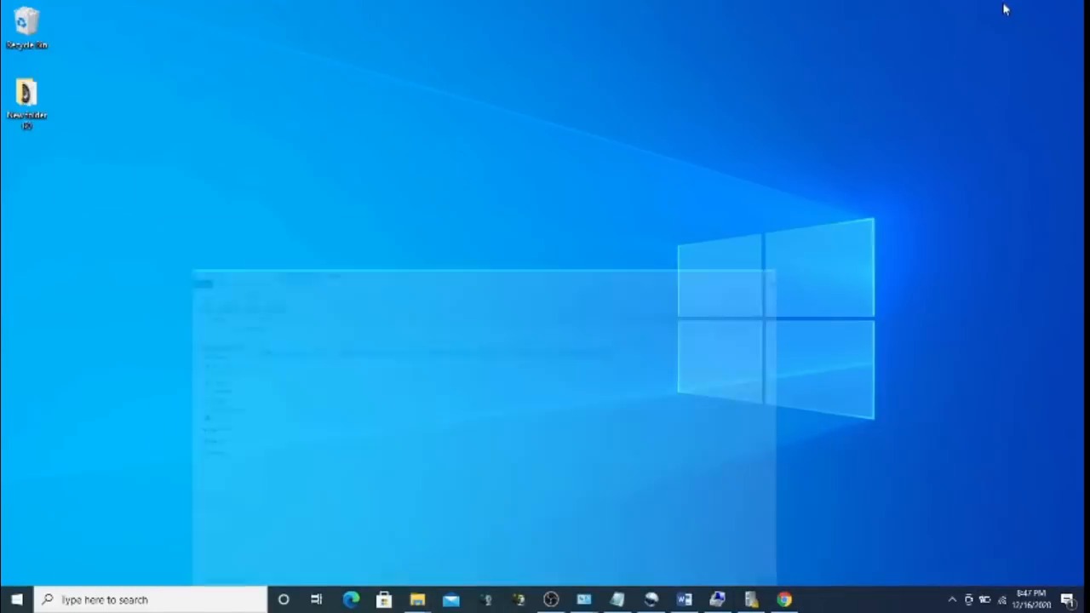
# Refresh the desktop, restore the test folder from the Recycle Bin, and minimize the Recycle Bin window
pyautogui.rightClick(646, 249)
pyautogui.click(706, 286)
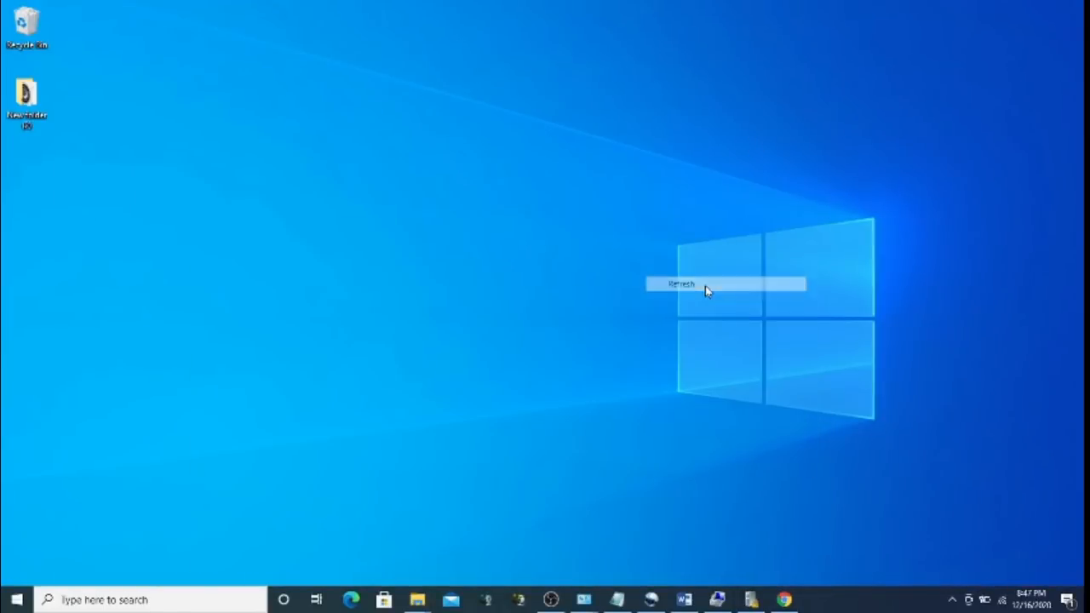
pyautogui.doubleClick(25, 25)
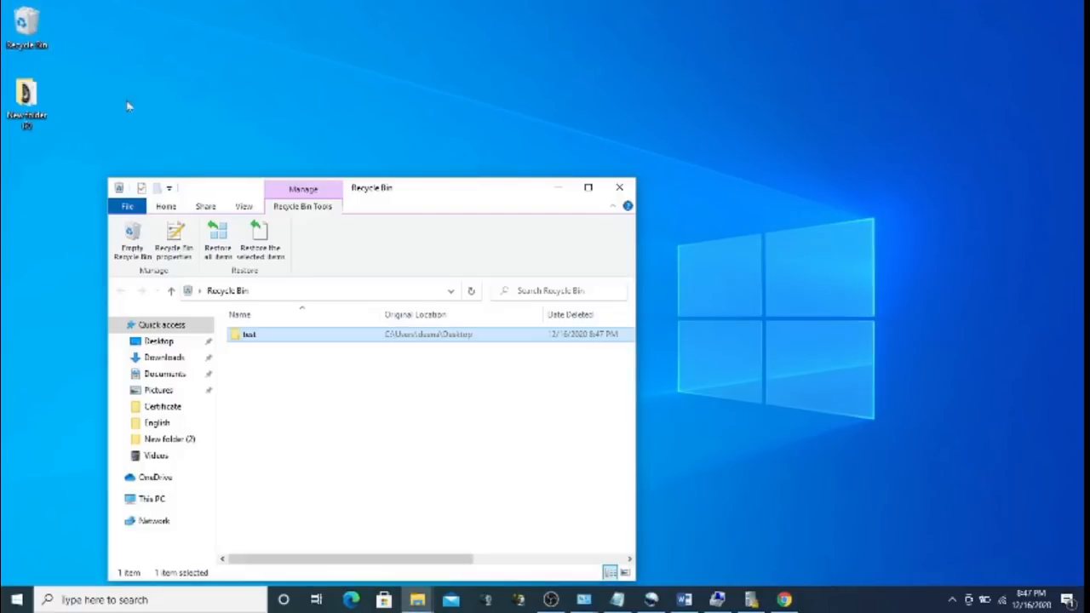
pyautogui.moveTo(265, 339)
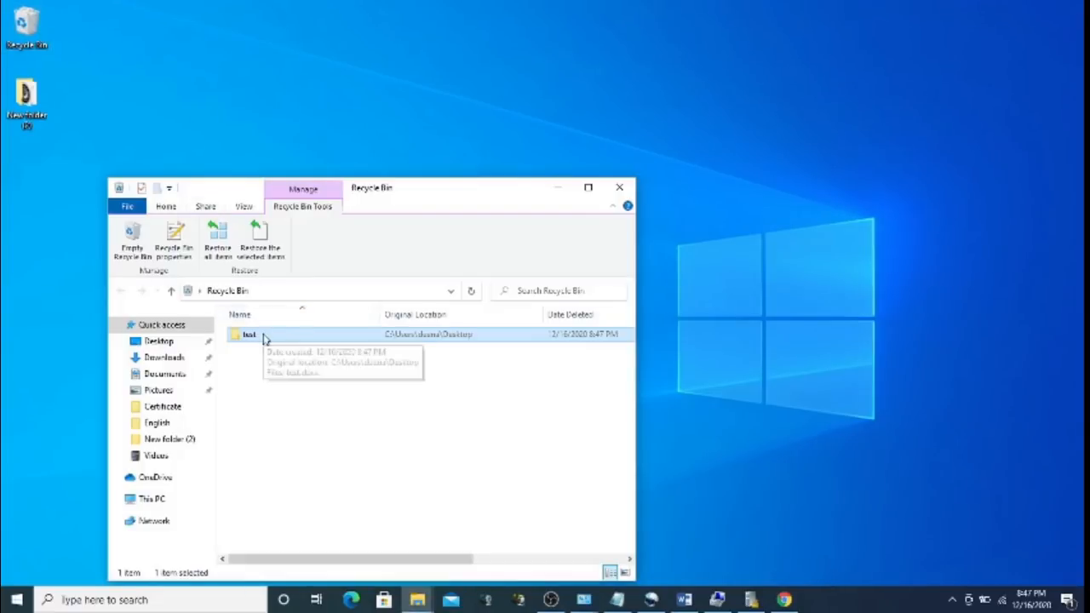
pyautogui.rightClick(265, 338)
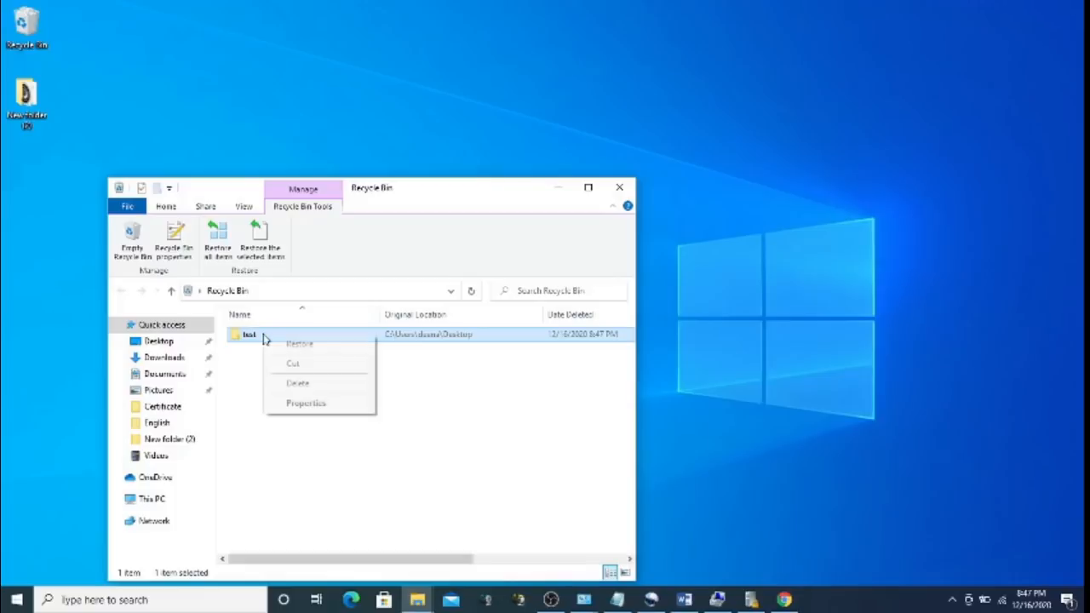
pyautogui.click(305, 349)
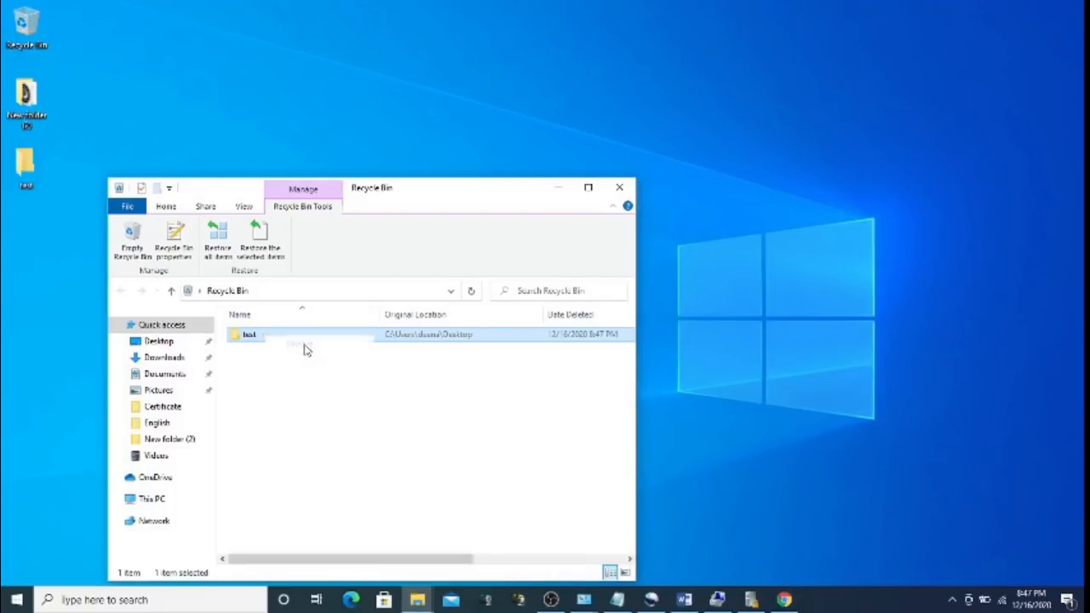
pyautogui.click(567, 193)
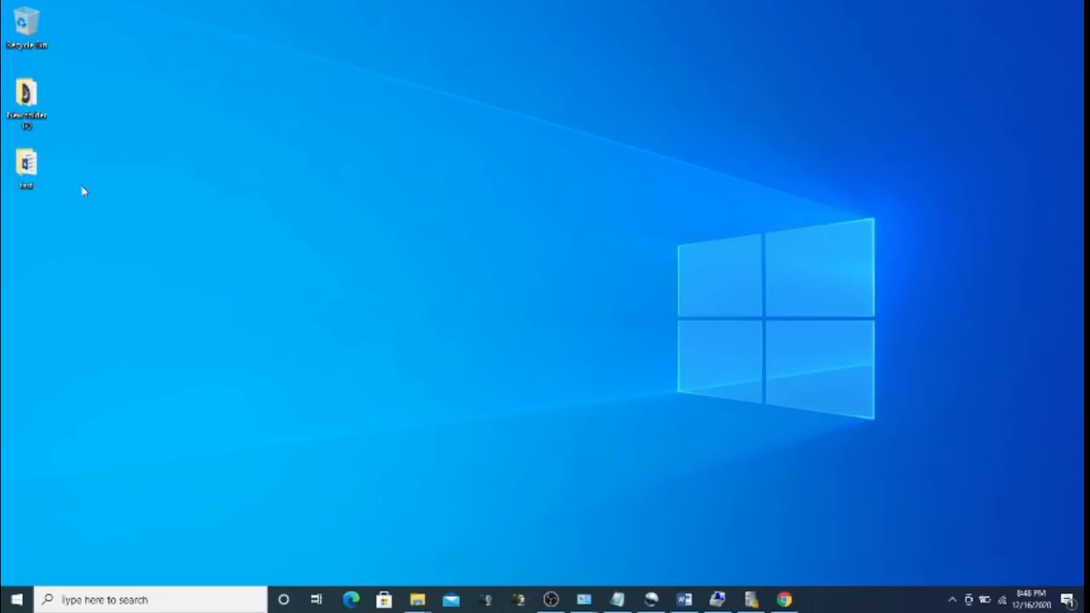
# Send the test folder from the desktop to the Recycle Bin
pyautogui.rightClick(34, 173)
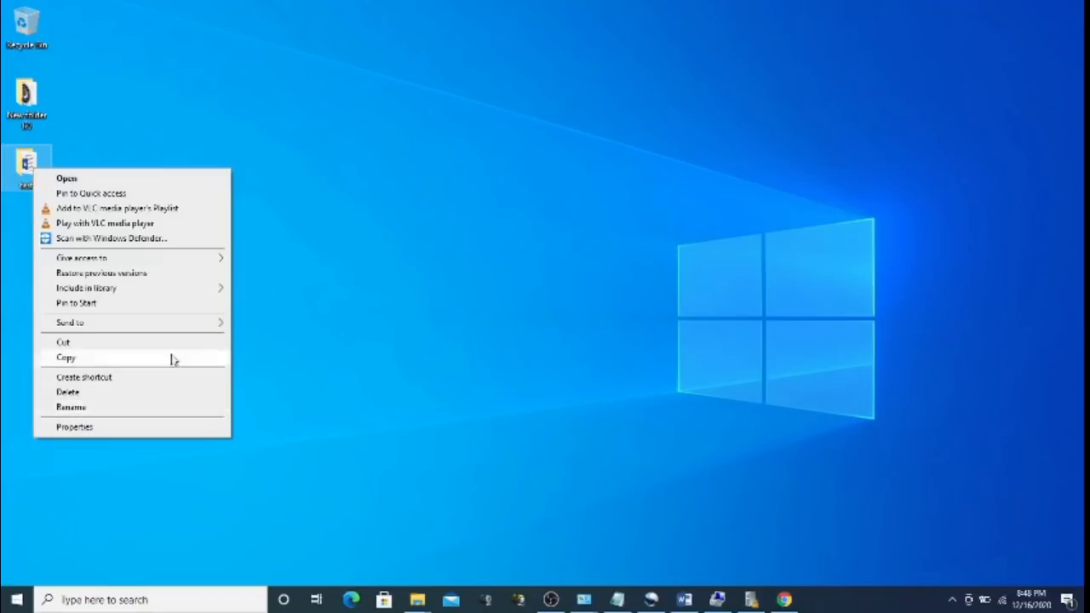
pyautogui.click(362, 247)
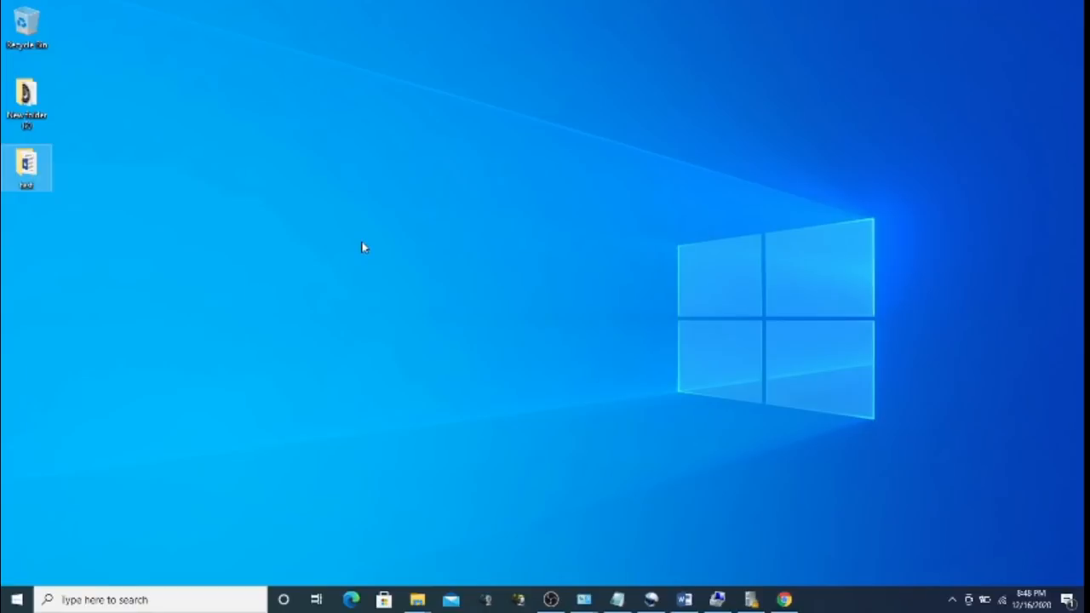
pyautogui.rightClick(31, 168)
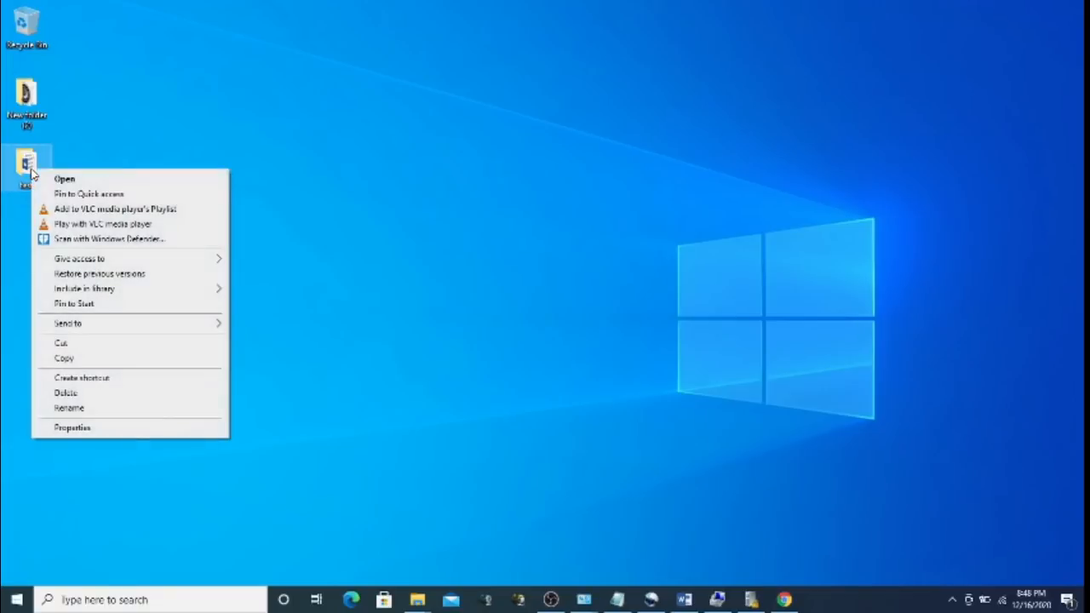
pyautogui.click(92, 395)
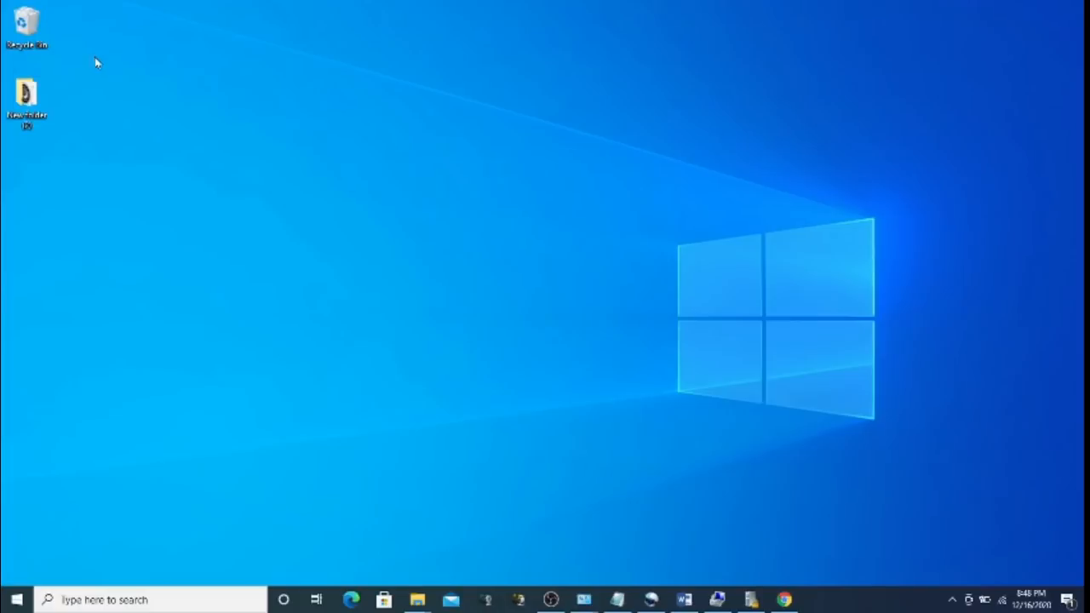
# Permanently delete test from the Recycle Bin, confirming Yes, and close the window
pyautogui.doubleClick(38, 32)
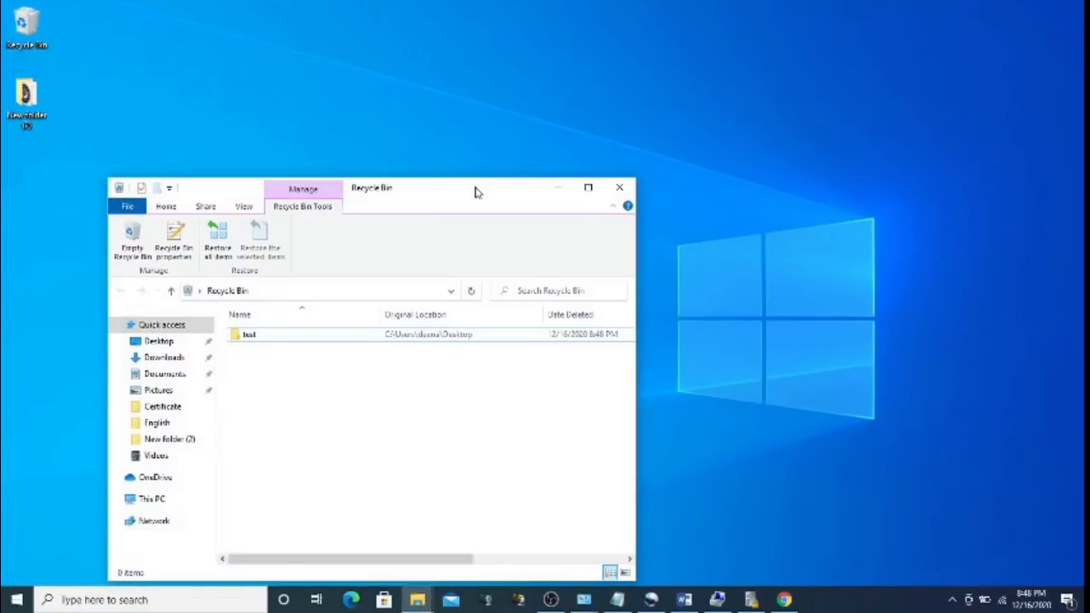
pyautogui.rightClick(250, 342)
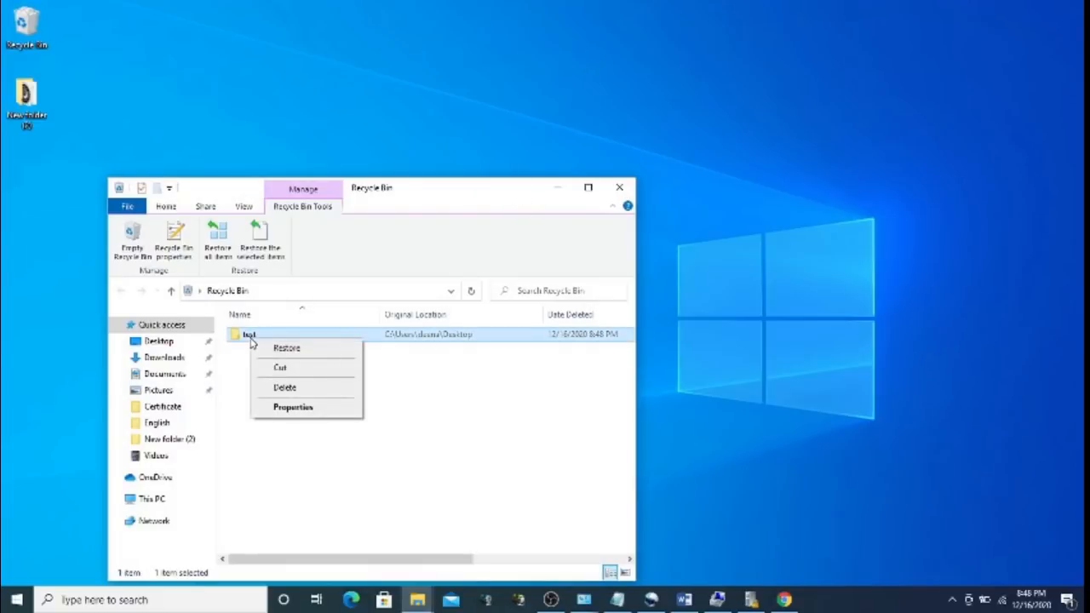
pyautogui.click(286, 388)
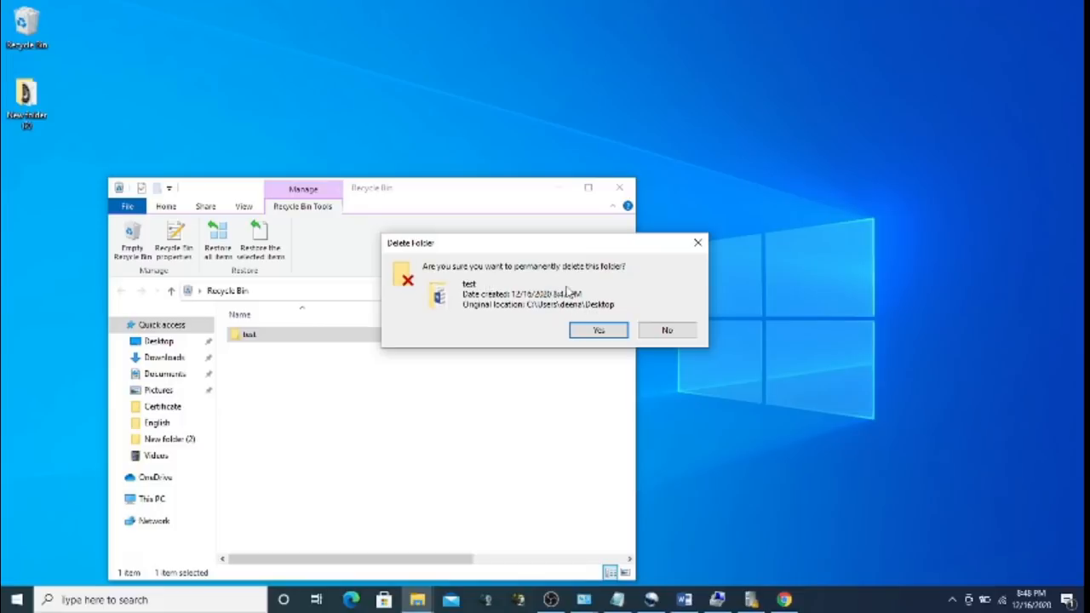
pyautogui.click(600, 332)
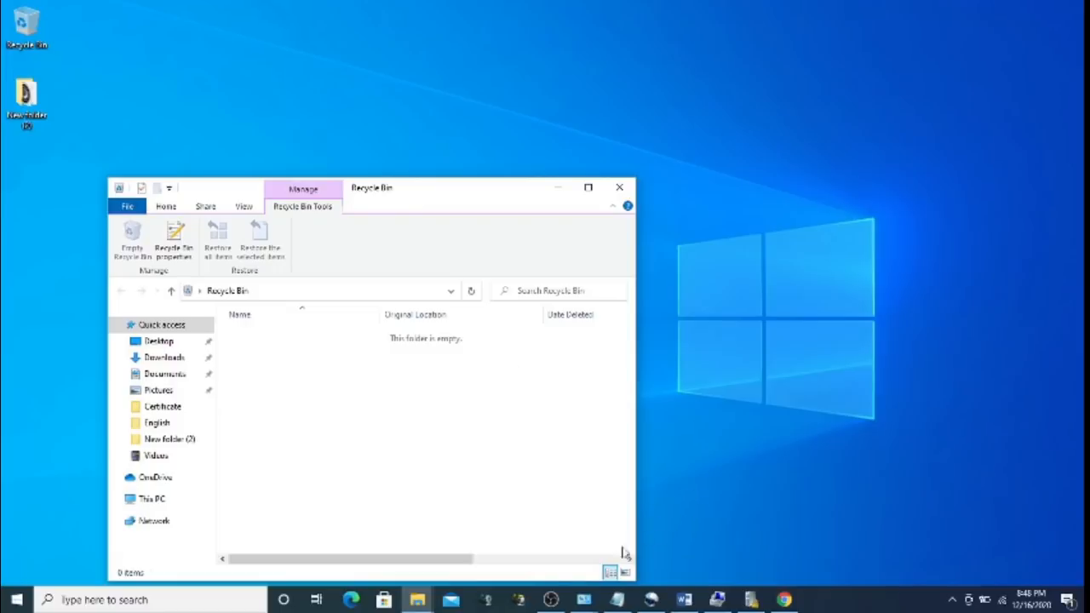
pyautogui.click(553, 601)
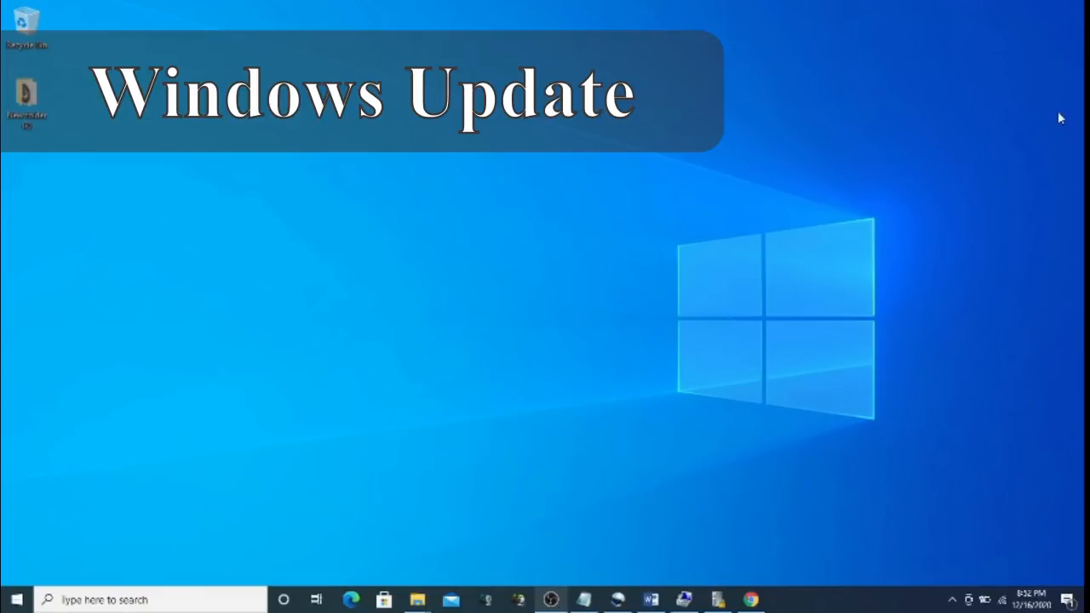
# Open Check for updates by searching 'update', review the pending update, and close Settings
pyautogui.press('super+i')
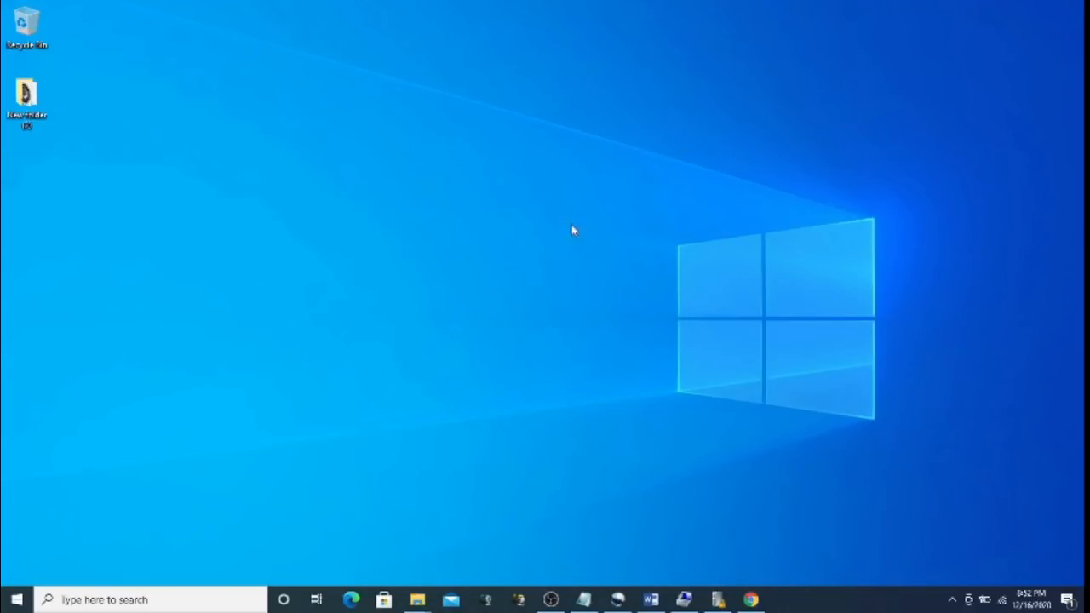
pyautogui.click(160, 594)
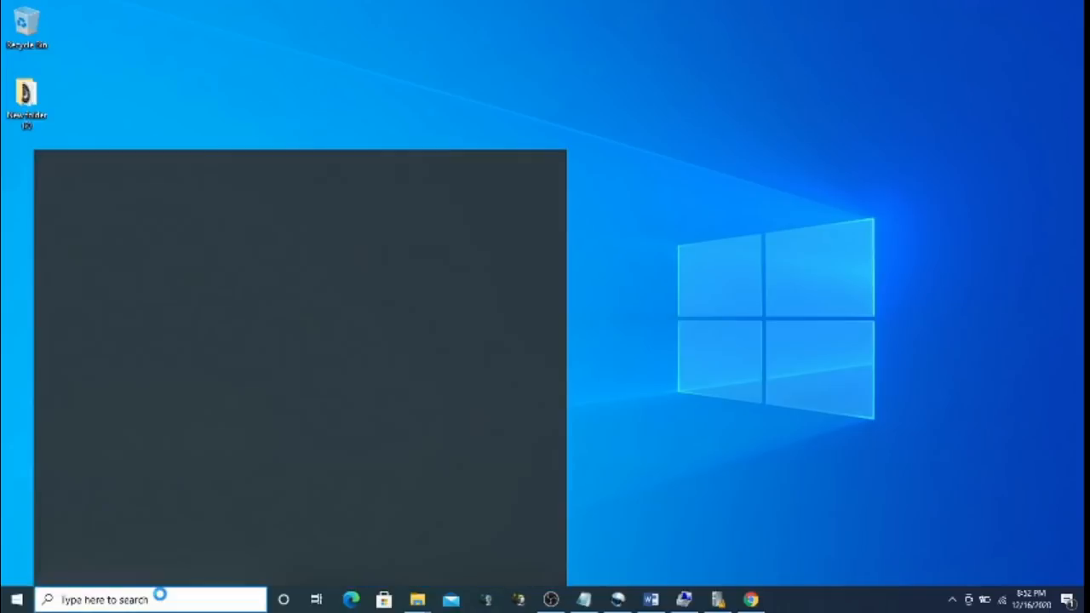
pyautogui.write('update')
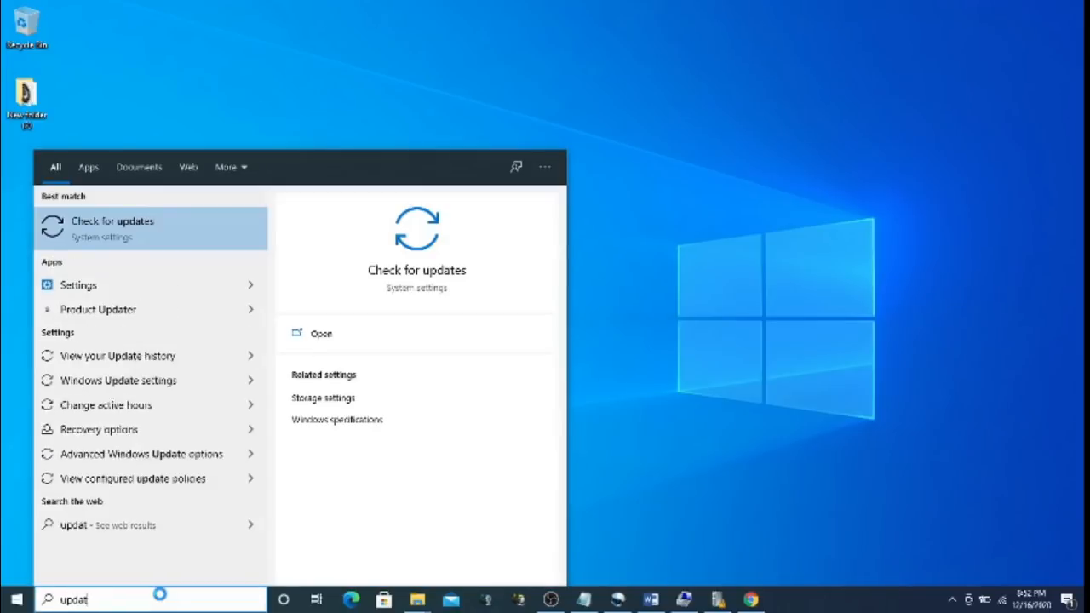
pyautogui.click(147, 237)
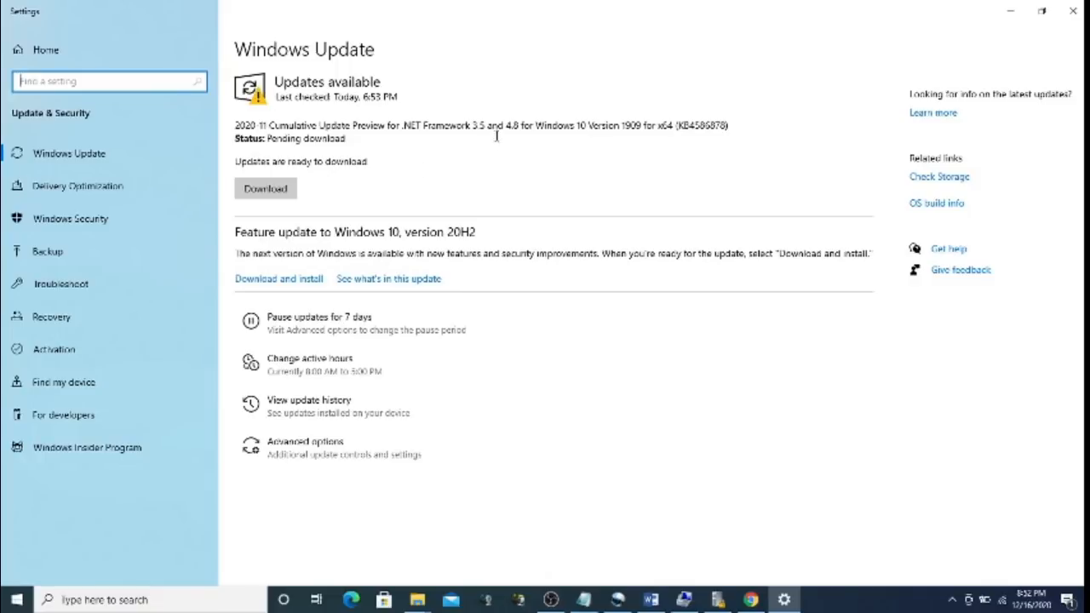
pyautogui.click(1080, 10)
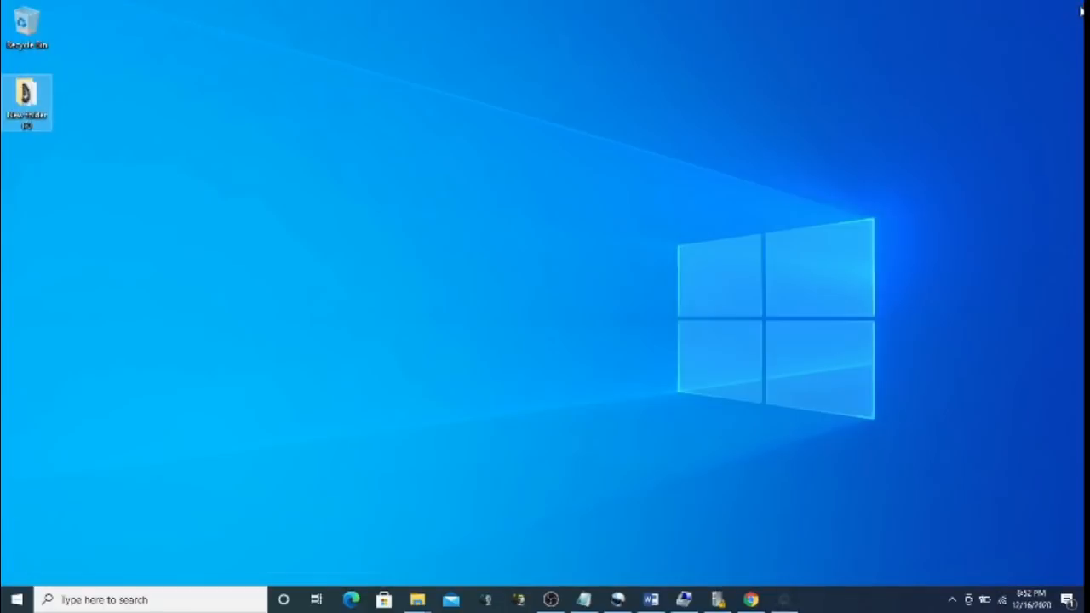
# Open Control Panel's Programs and Features and show the installed updates
pyautogui.click(9, 600)
pyautogui.moveTo(26, 569)
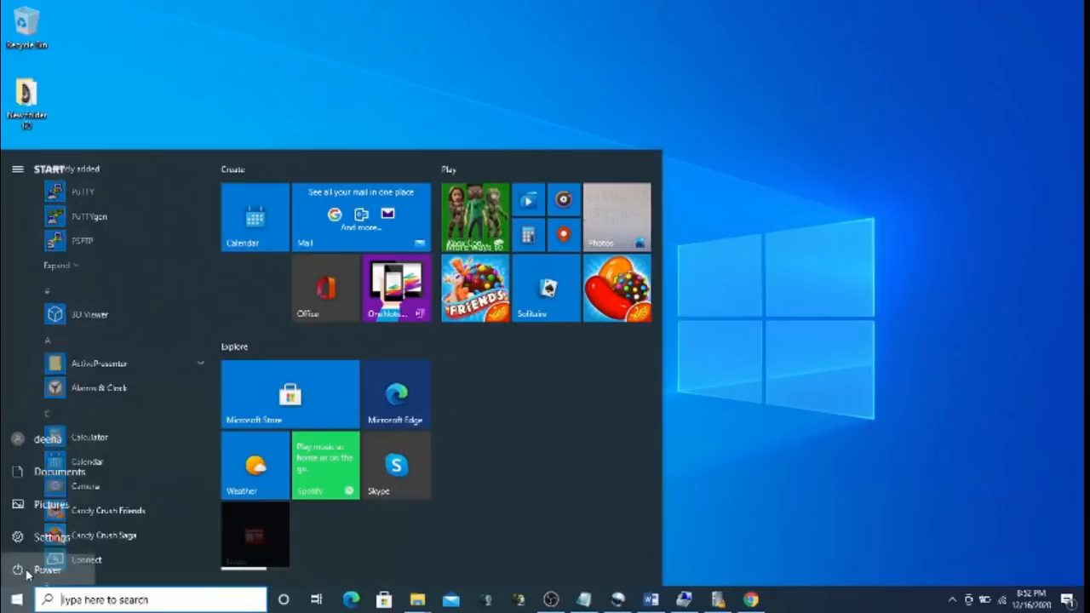
pyautogui.write('control')
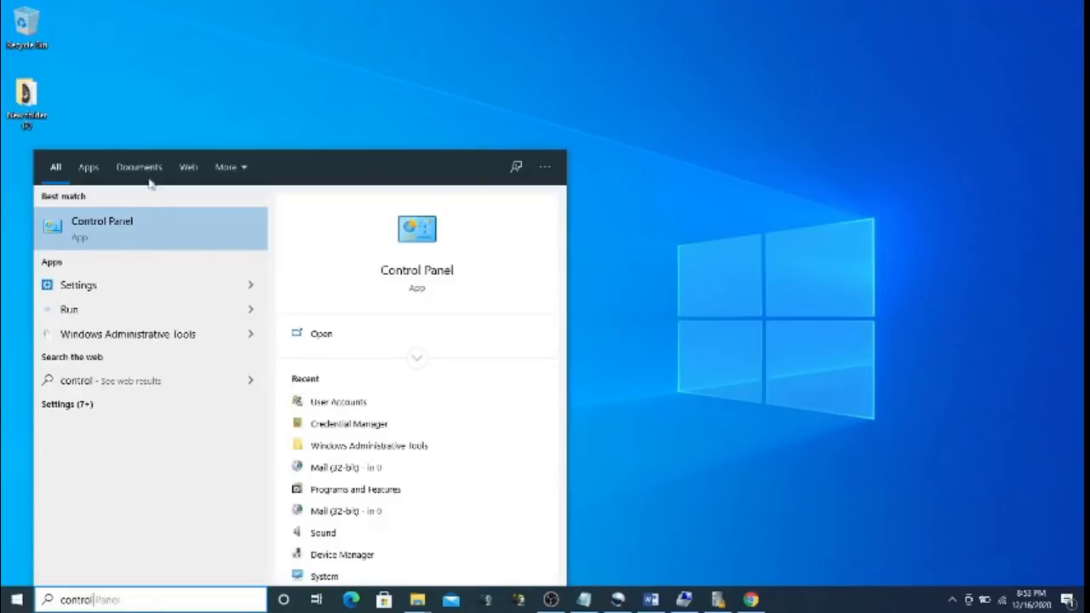
pyautogui.click(122, 224)
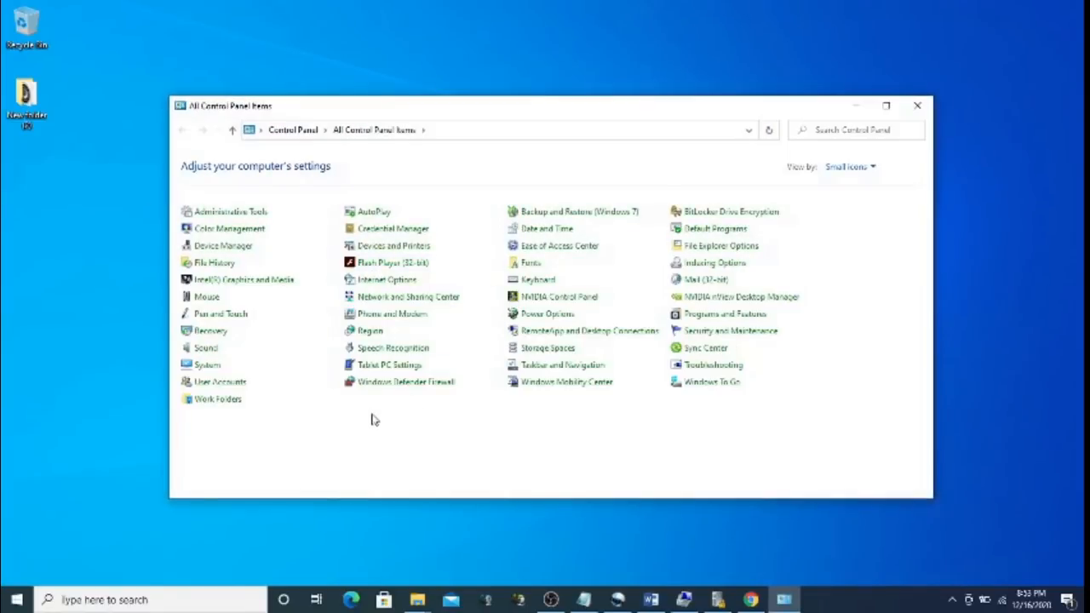
pyautogui.click(701, 321)
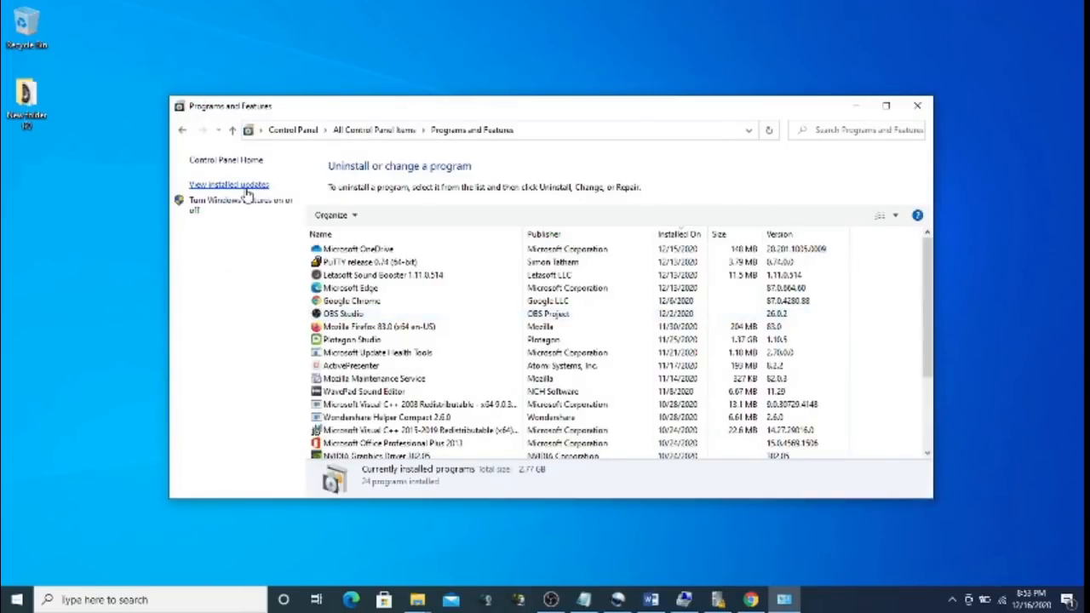
pyautogui.click(247, 185)
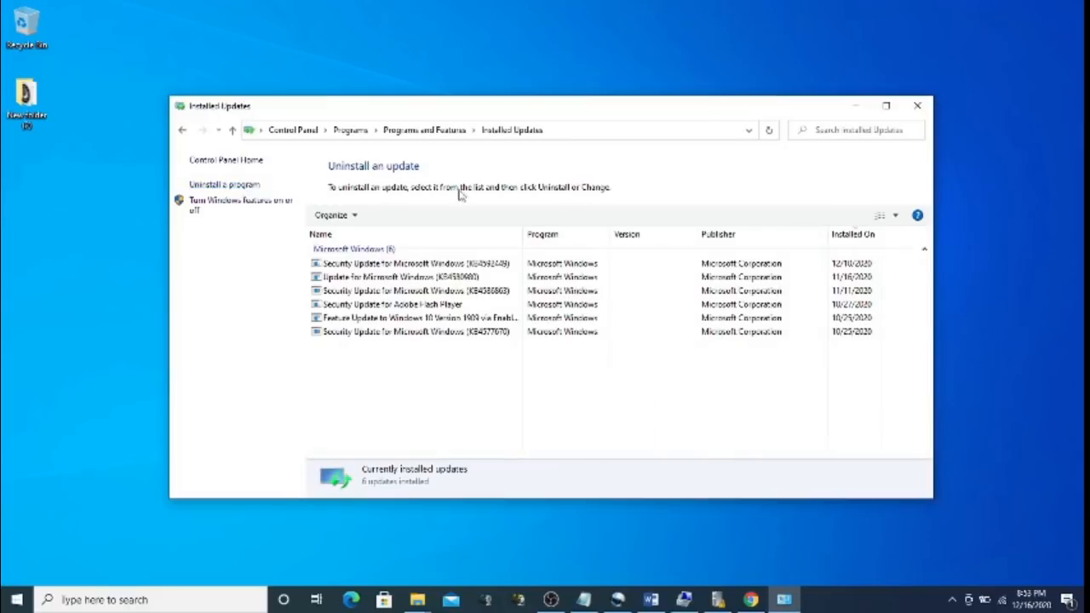
# Maximize the list, sort by Installed On oldest first, select the Adobe Flash Player update, then close
pyautogui.click(886, 108)
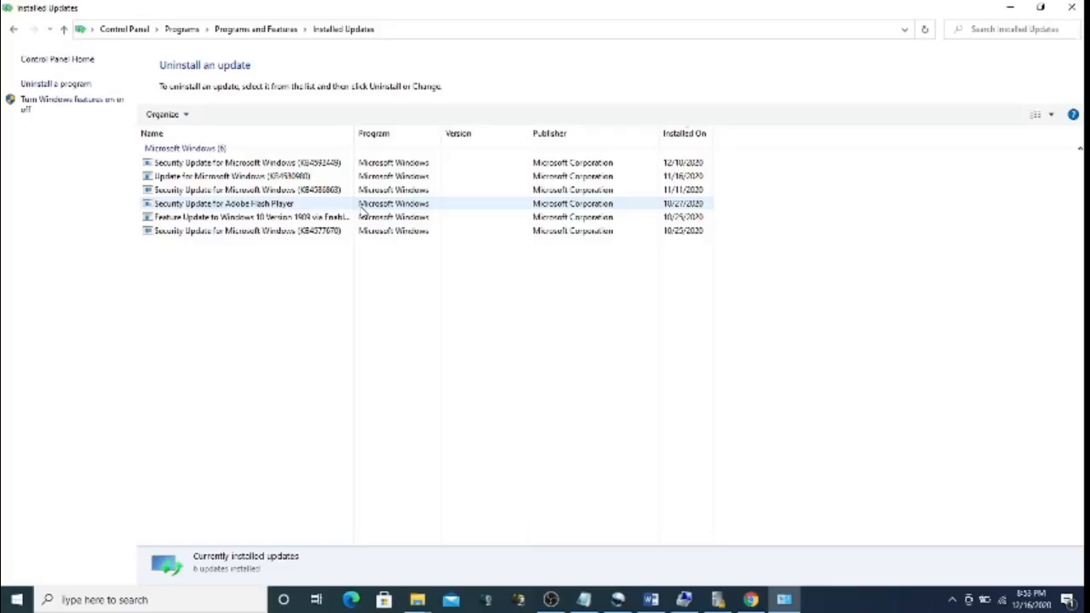
pyautogui.click(688, 135)
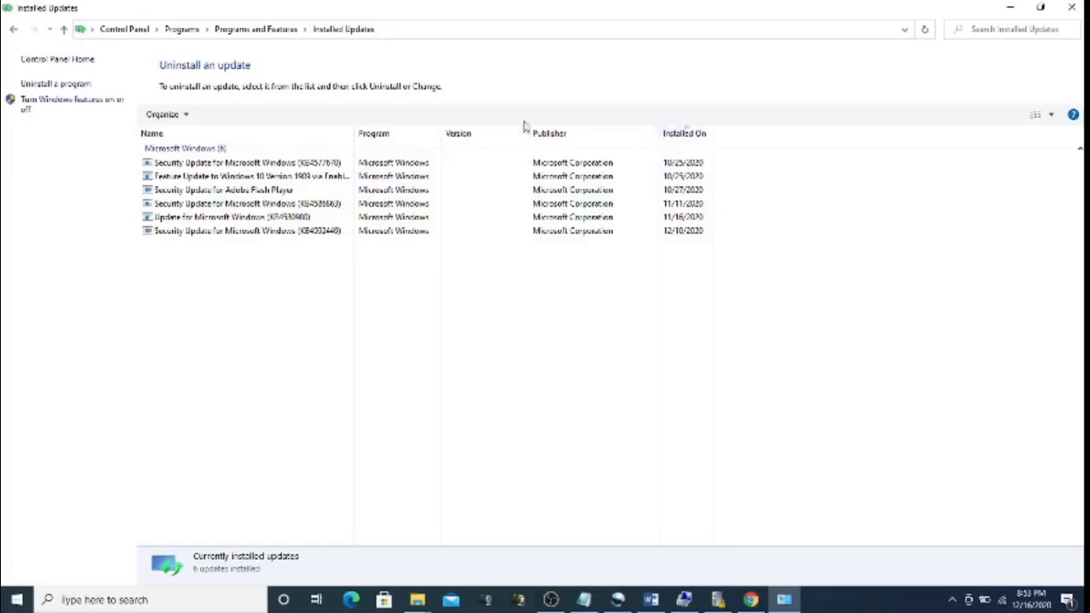
pyautogui.click(300, 194)
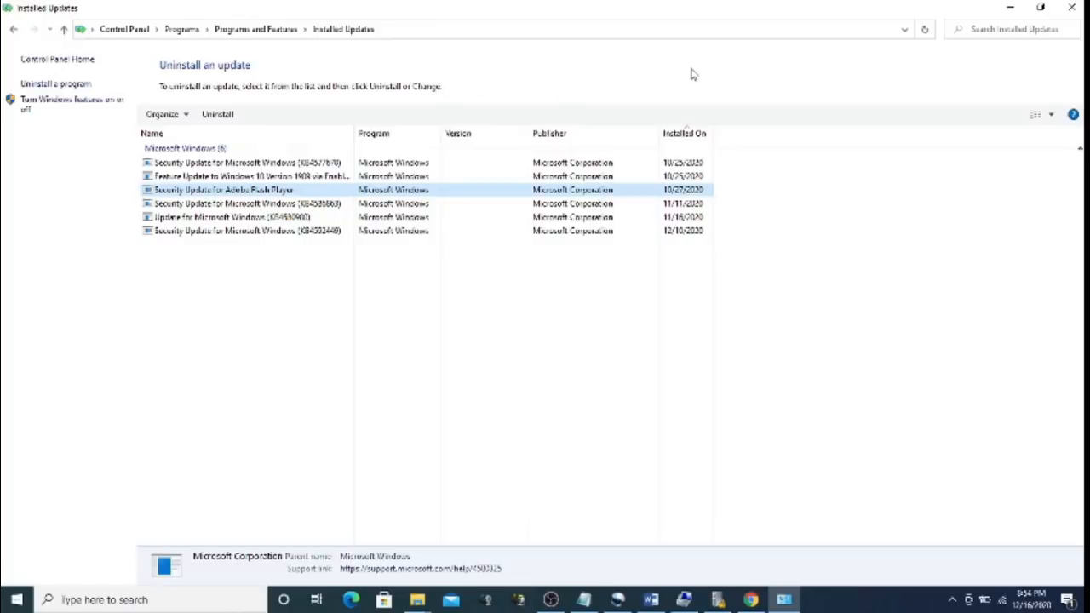
pyautogui.click(1075, 7)
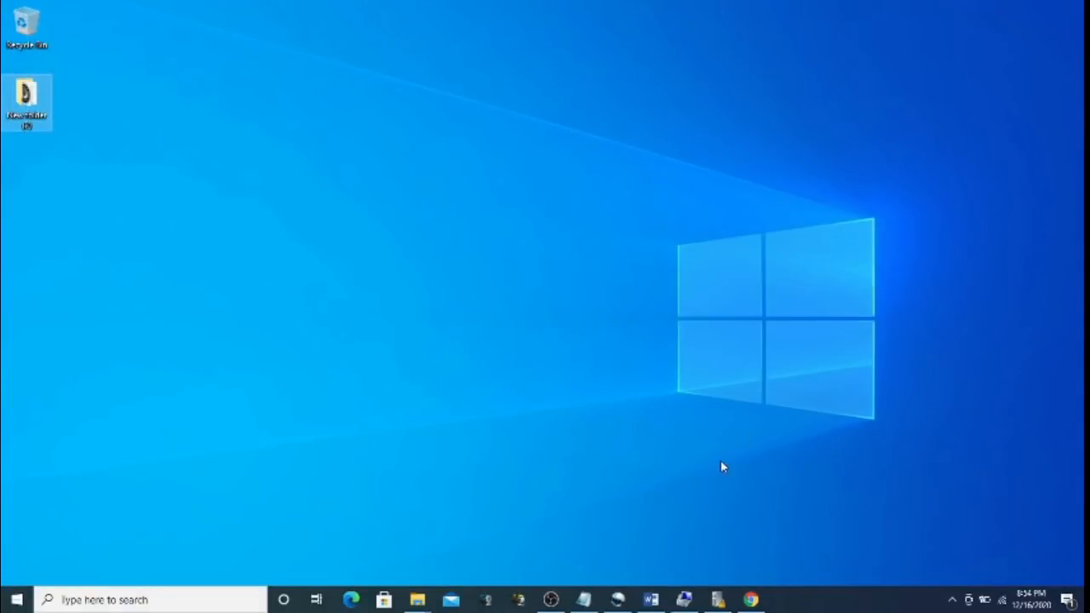
pyautogui.click(552, 602)
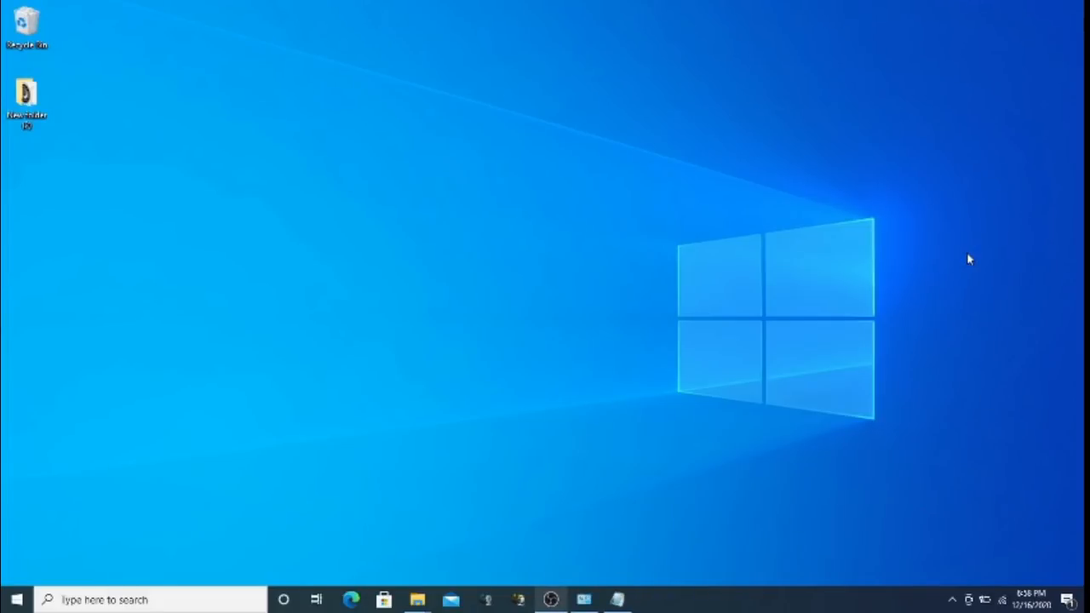